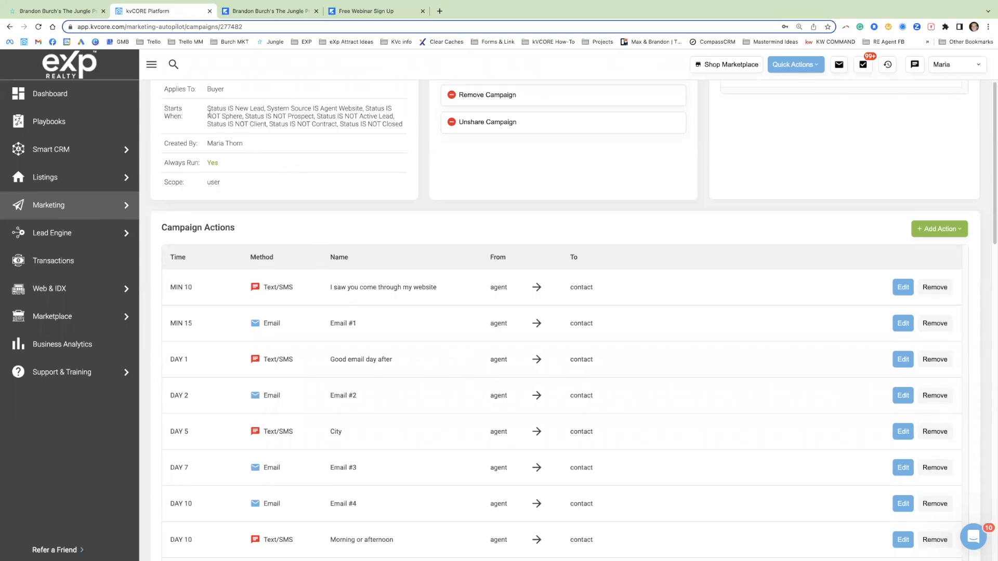
Step: Examine the campaign's start conditions, focusing on the New Lead status and the Agent Website system source
left_click_drag(208, 108, 337, 108)
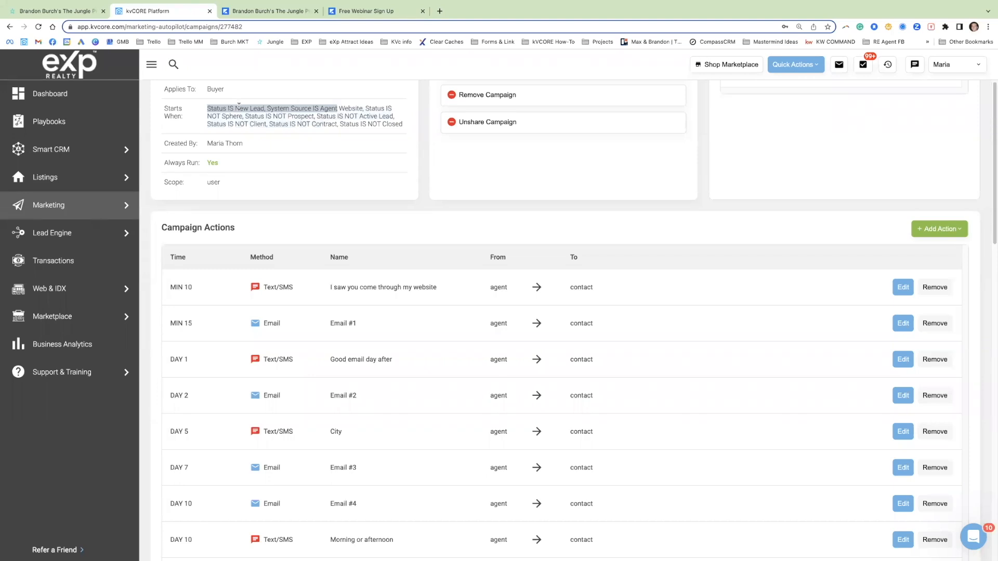
left_click(291, 107)
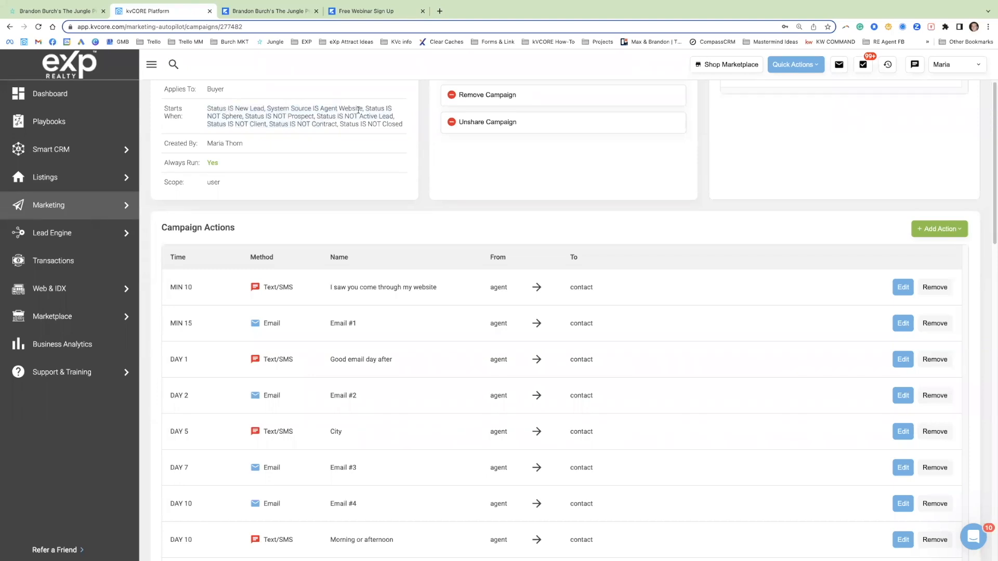
left_click_drag(363, 108, 319, 107)
Step: Open TheJungle-Infographic.pdf from Google Drive and review its definitions of sphere, new lead, prospect and active lead
left_click(439, 11)
type("inf")
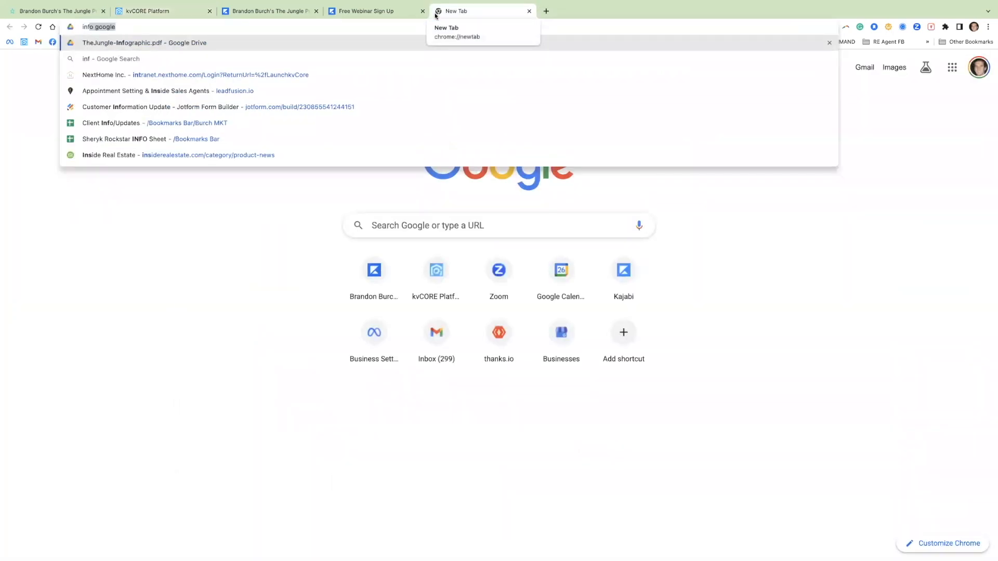
left_click(130, 43)
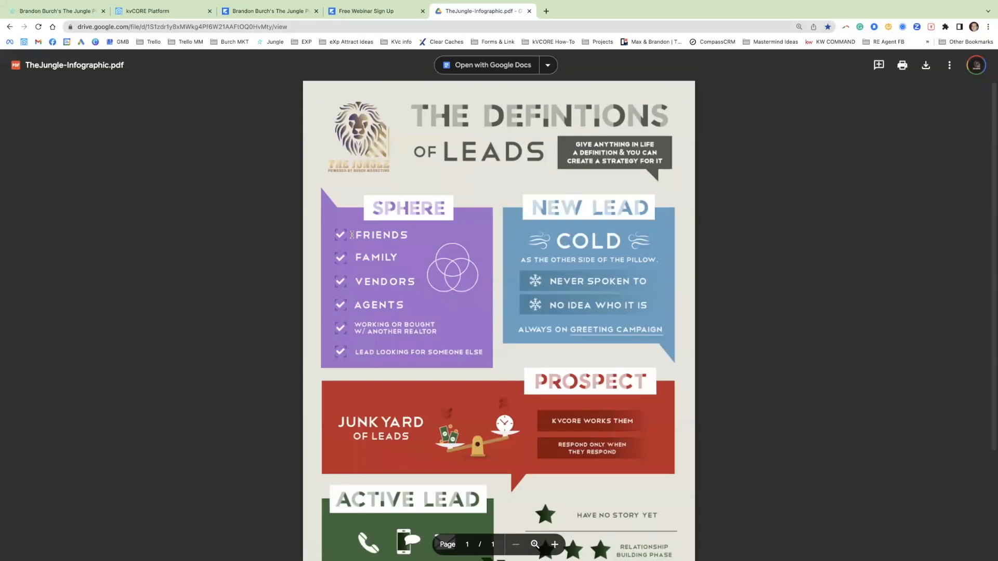
scroll(565, 246, "down", 2)
scroll(566, 246, "down", 1)
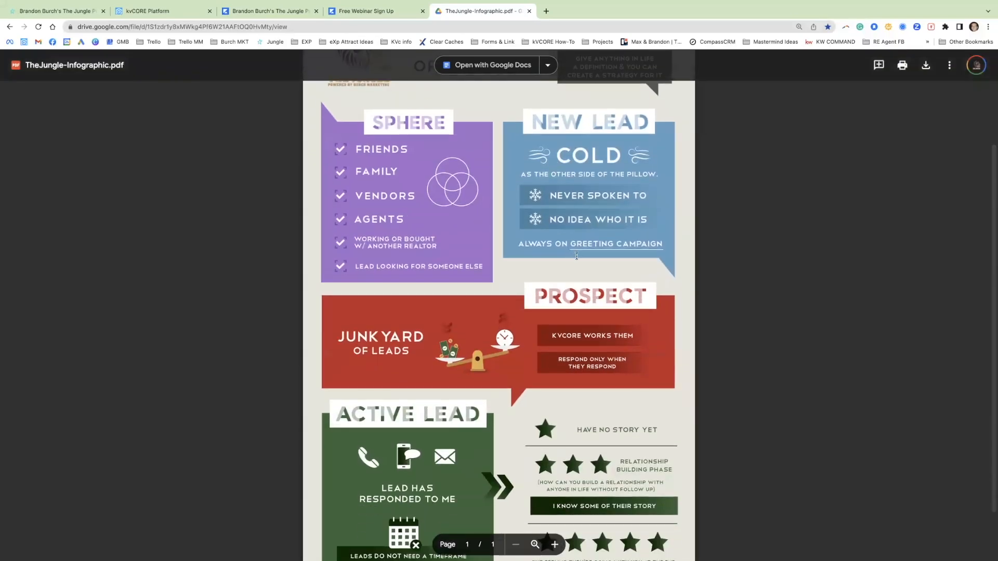
scroll(573, 257, "down", 1)
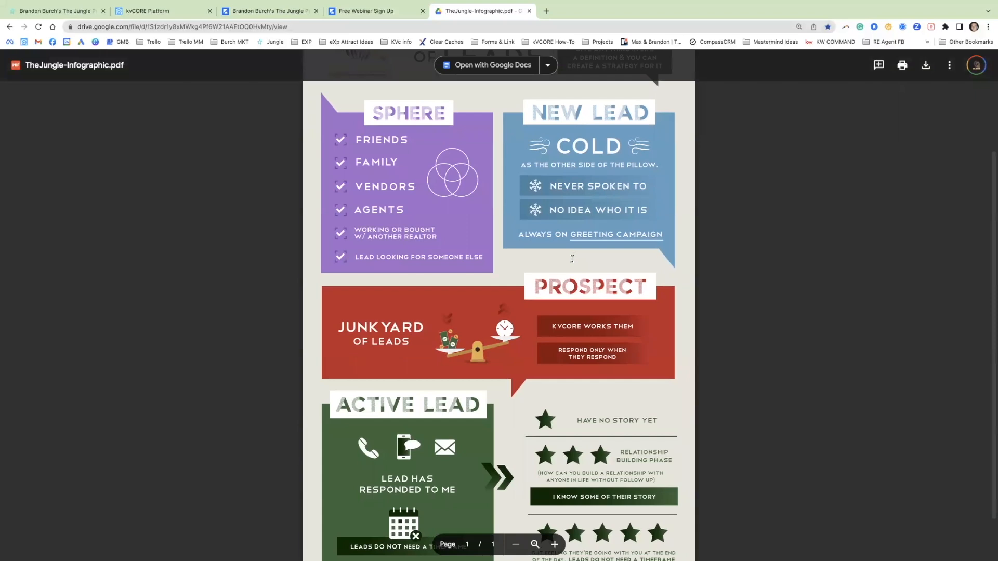
scroll(574, 260, "down", 1)
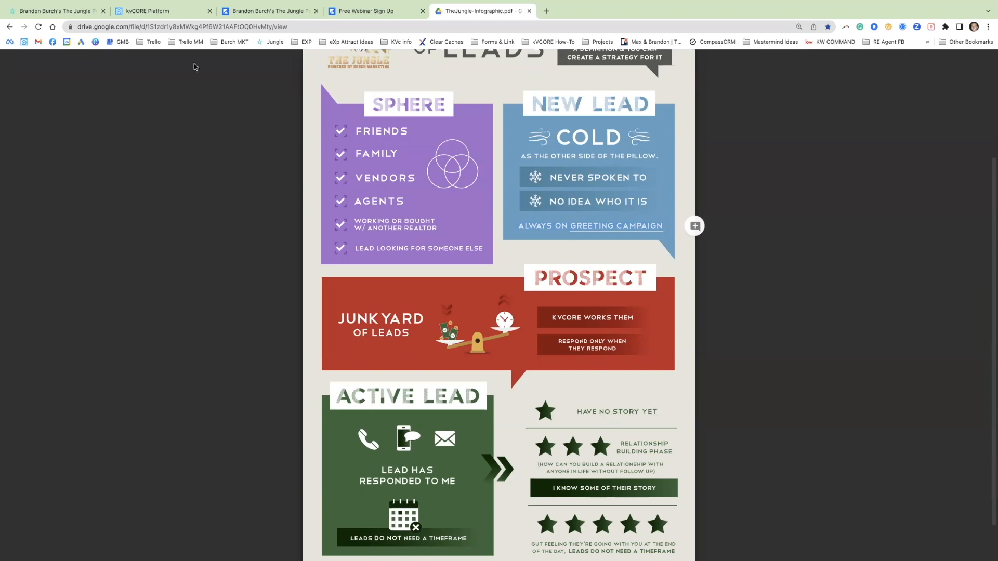
Step: Return to the kvCORE campaign and open the minute 10 text action to review its message content
left_click(156, 11)
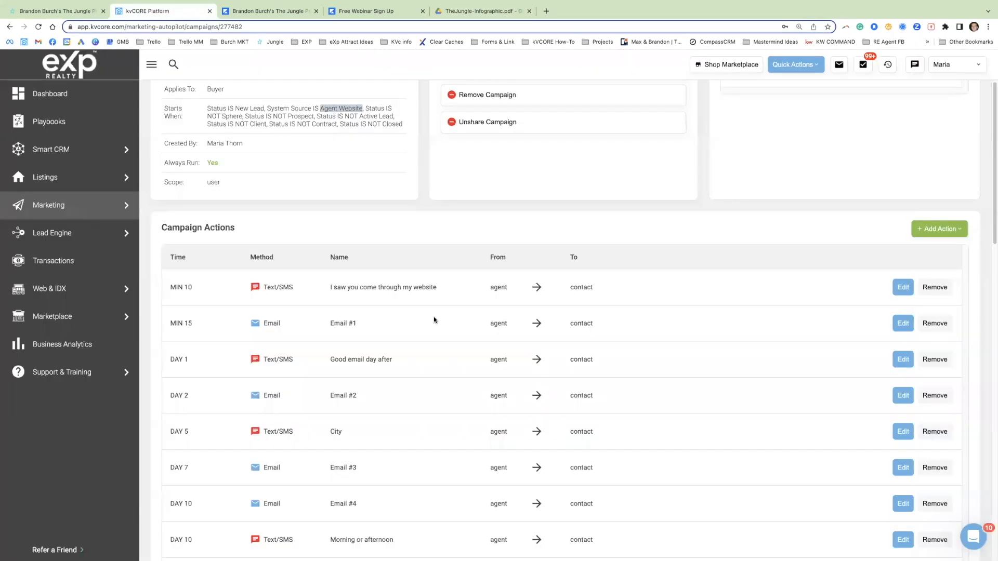
left_click(902, 287)
scroll(597, 338, "down", 1)
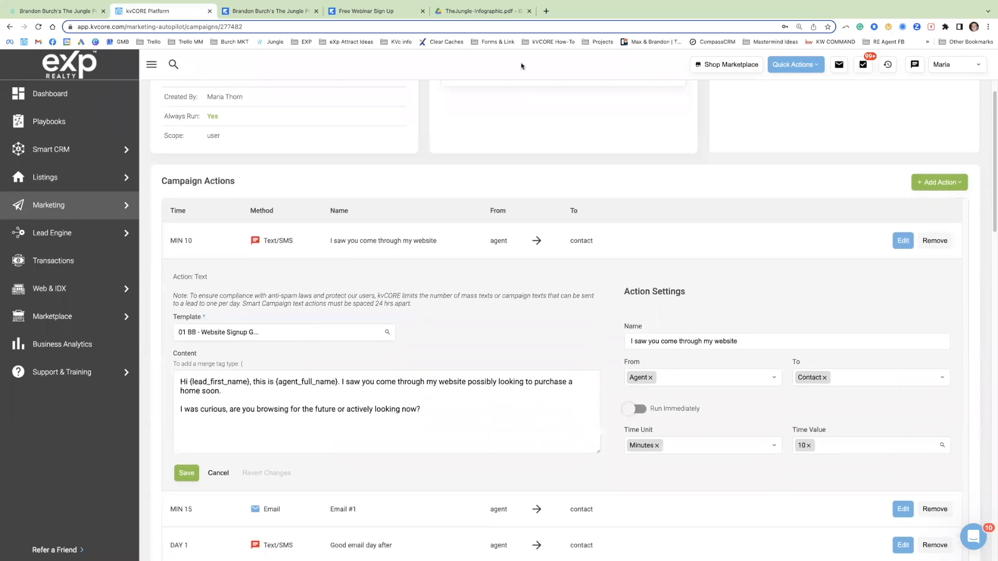
scroll(666, 345, "down", 2)
left_click(246, 282)
left_click_drag(180, 273, 364, 272)
left_click_drag(350, 273, 570, 283)
triple_click(239, 301)
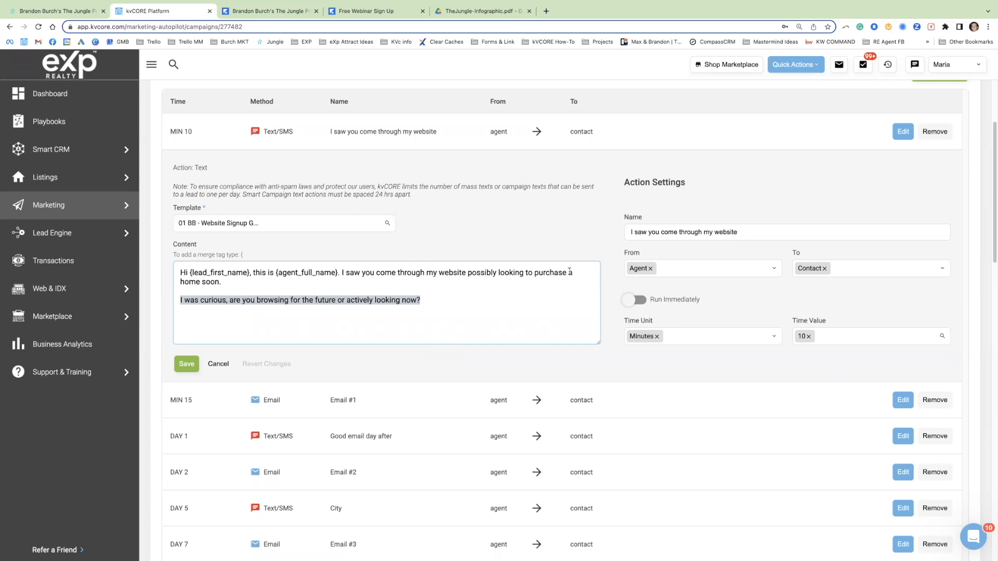
Step: Examine the schedule of text and email actions in the campaign, from minute 15 through day 375
scroll(408, 342, "down", 1)
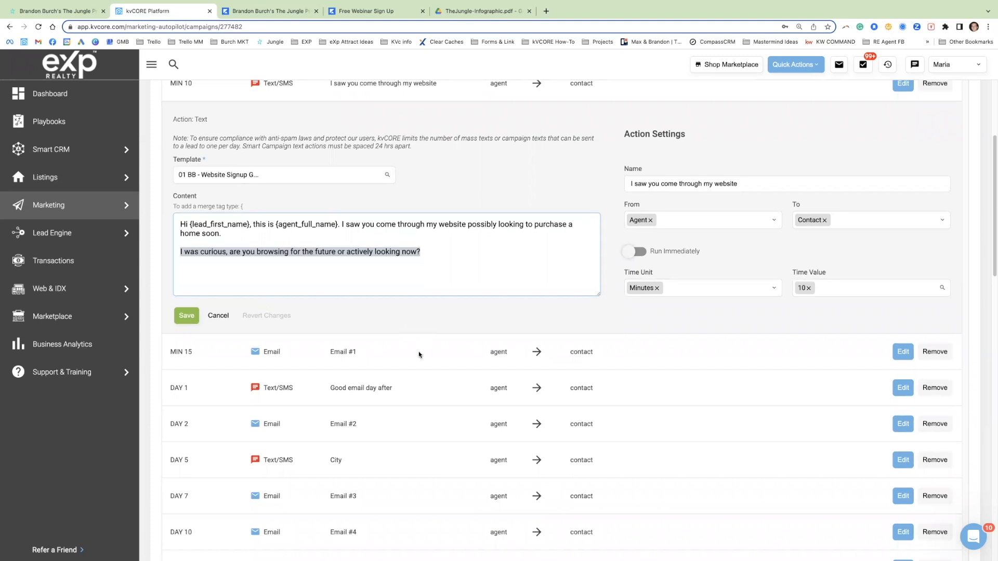
scroll(239, 320, "down", 1)
left_click_drag(197, 342, 413, 361)
scroll(172, 343, "down", 1)
scroll(211, 380, "down", 1)
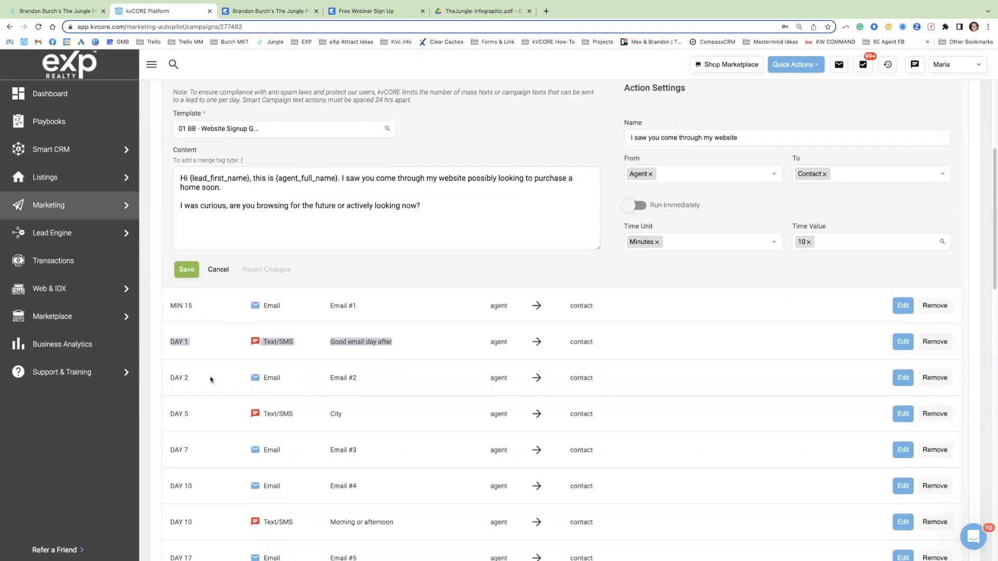
left_click_drag(173, 370, 398, 371)
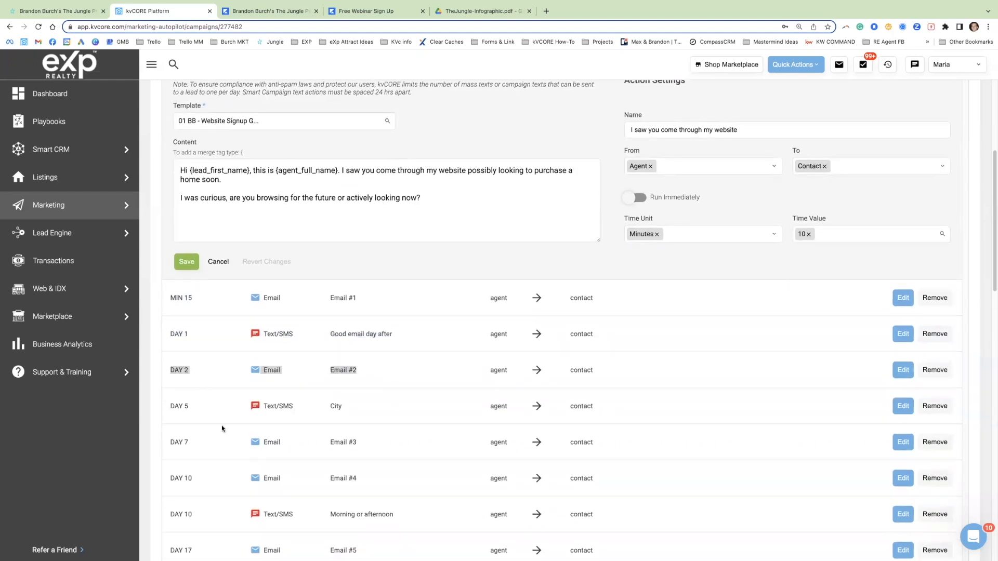
scroll(221, 426, "down", 2)
left_click_drag(170, 345, 220, 348)
scroll(220, 364, "down", 10)
scroll(199, 426, "down", 5)
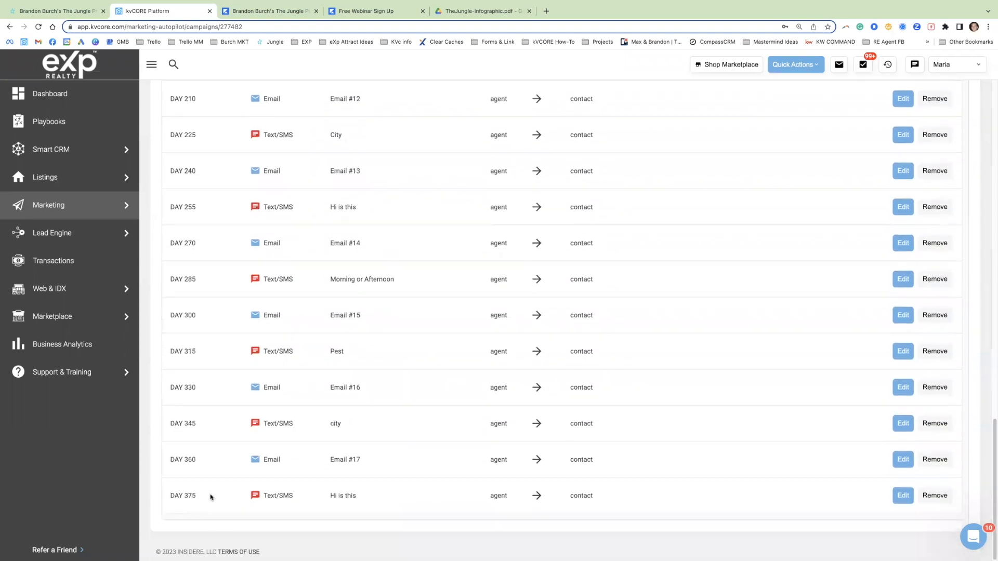
scroll(239, 483, "up", 1)
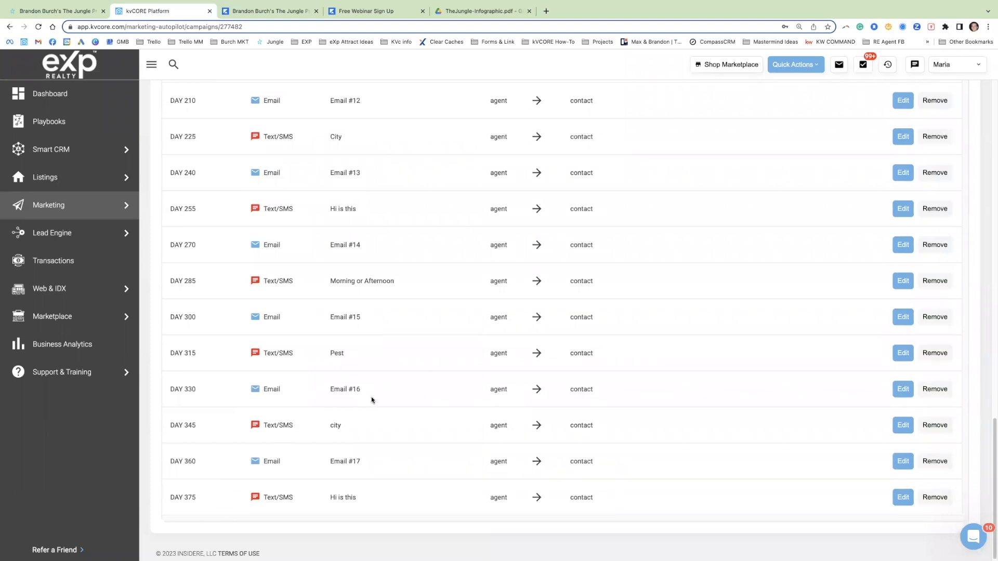
Step: Open the day 165 "Morning or Afternoon" text action and review its message
scroll(411, 400, "up", 5)
left_click(904, 275)
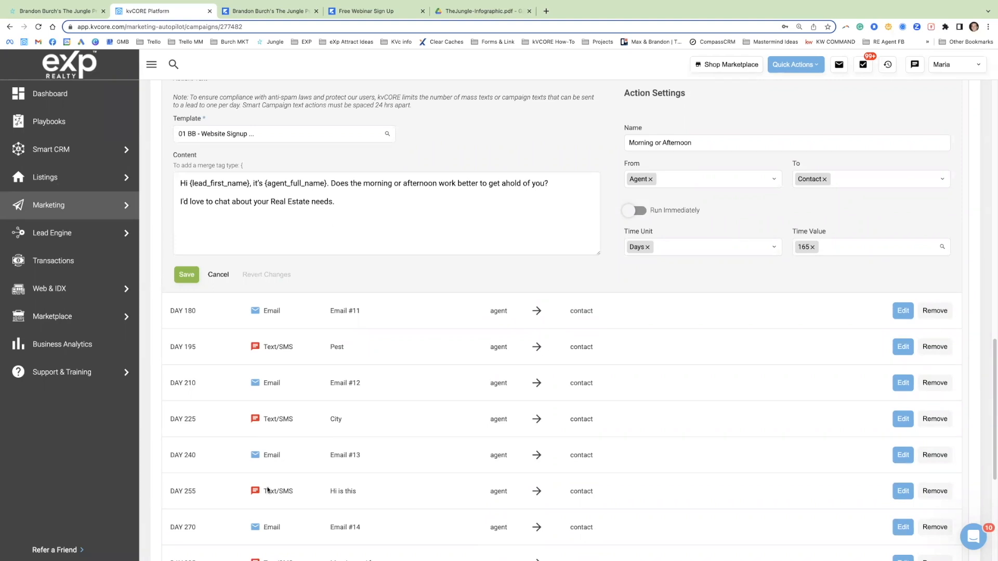
scroll(366, 198, "up", 7)
scroll(378, 406, "up", 4)
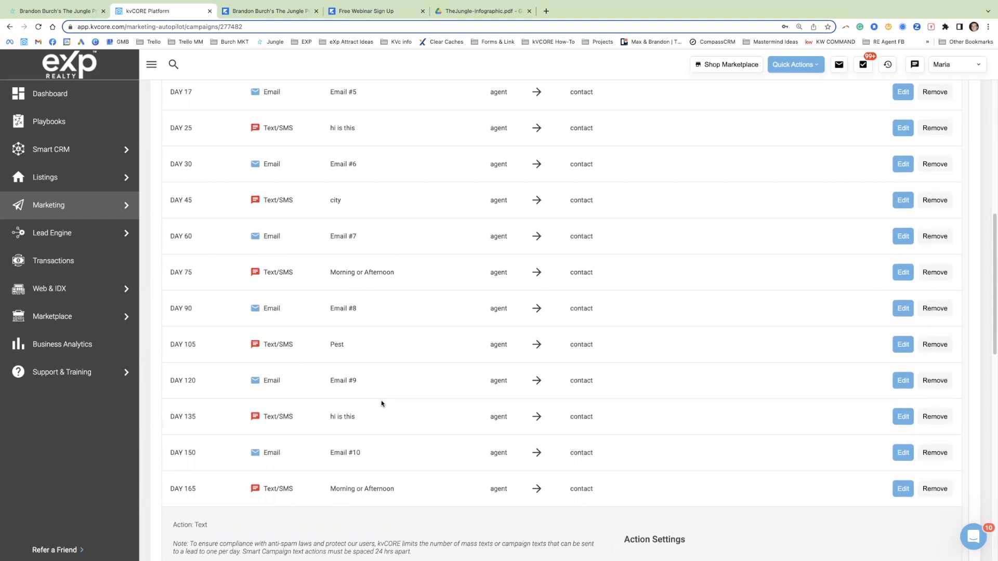
Step: Open the day 45 "city" text action and review its message
scroll(381, 407, "up", 2)
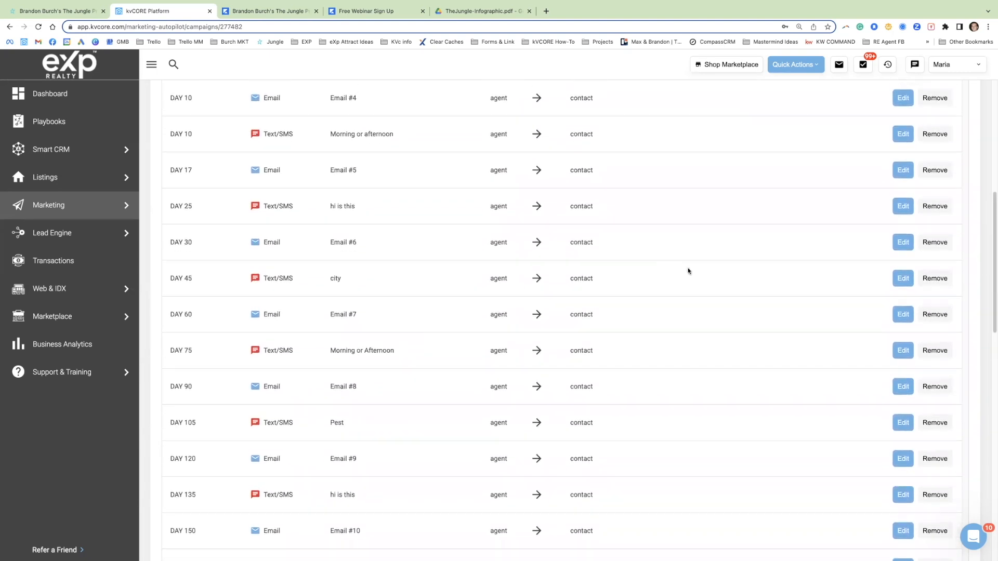
left_click(903, 277)
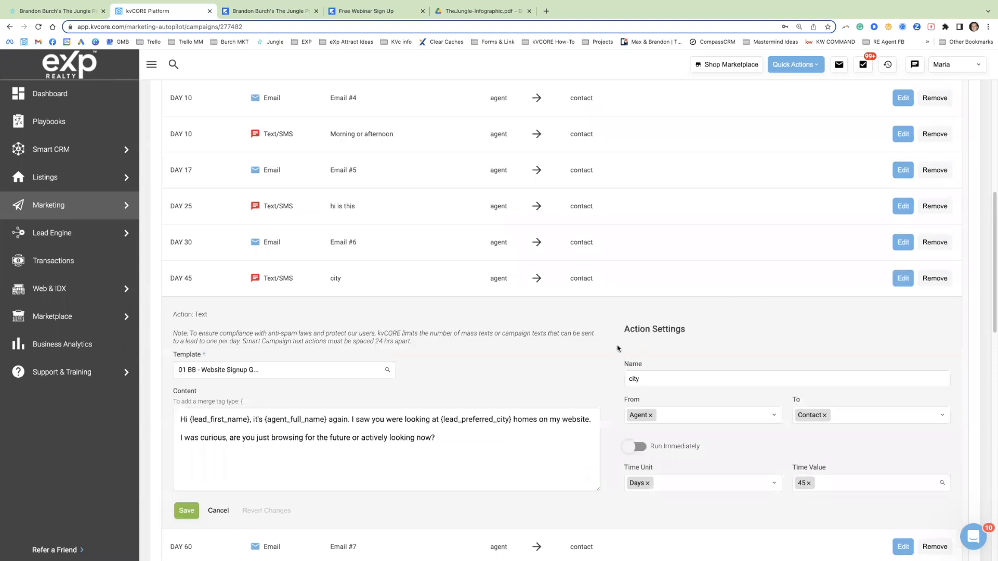
scroll(436, 431, "down", 1)
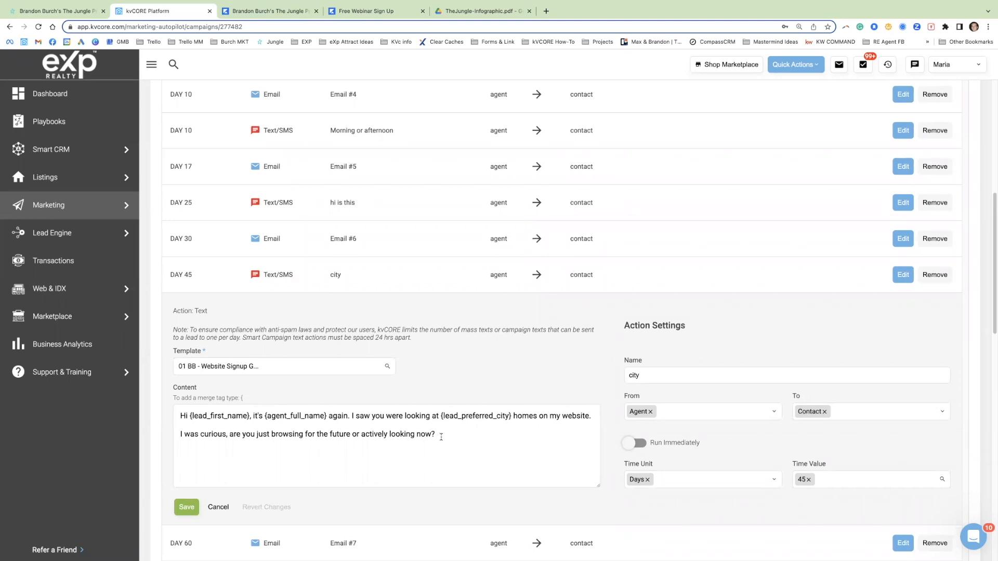
Step: Open the day 1 "Good email day after" text action and review its message and settings
scroll(478, 395, "up", 8)
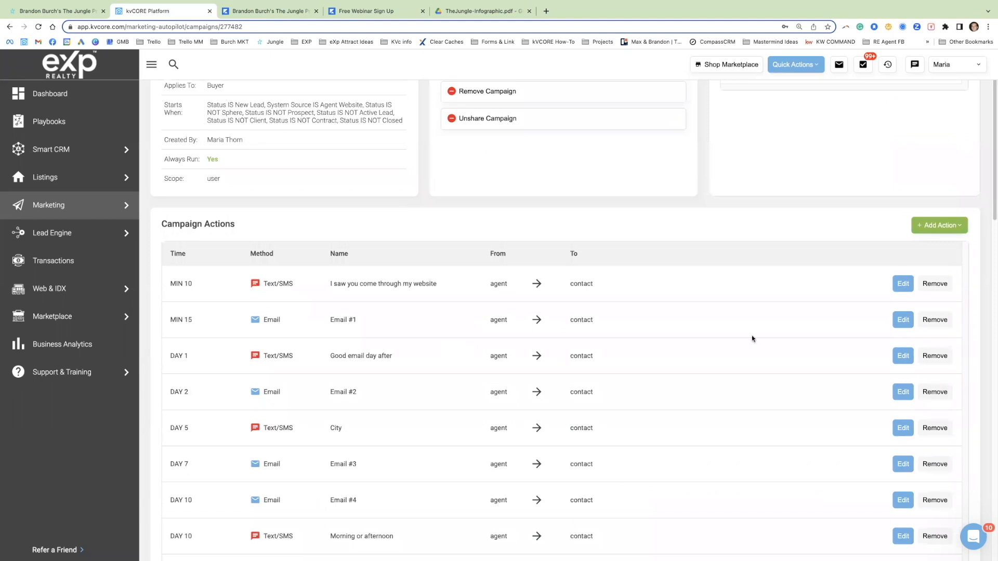
left_click(903, 356)
scroll(414, 311, "down", 1)
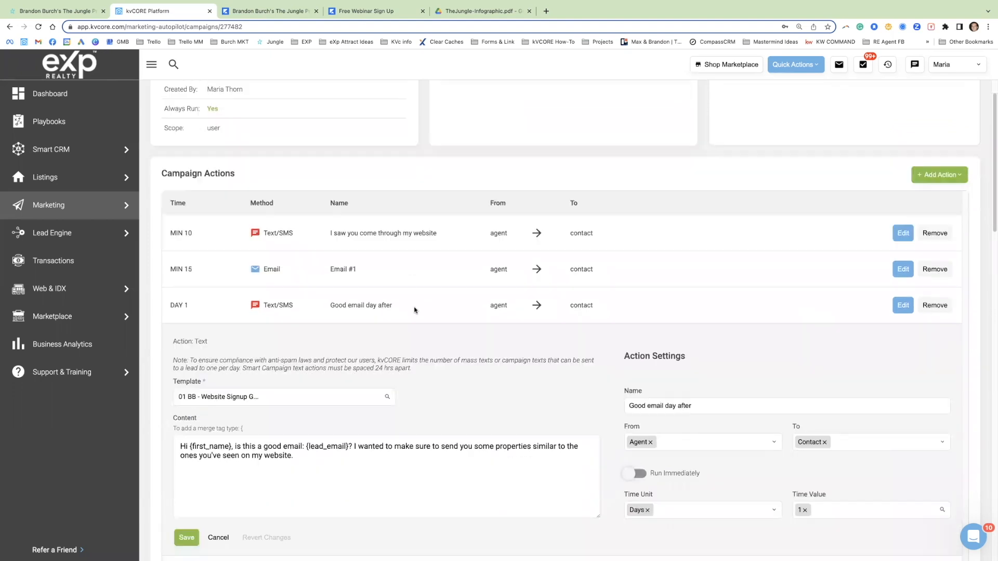
scroll(414, 310, "down", 1)
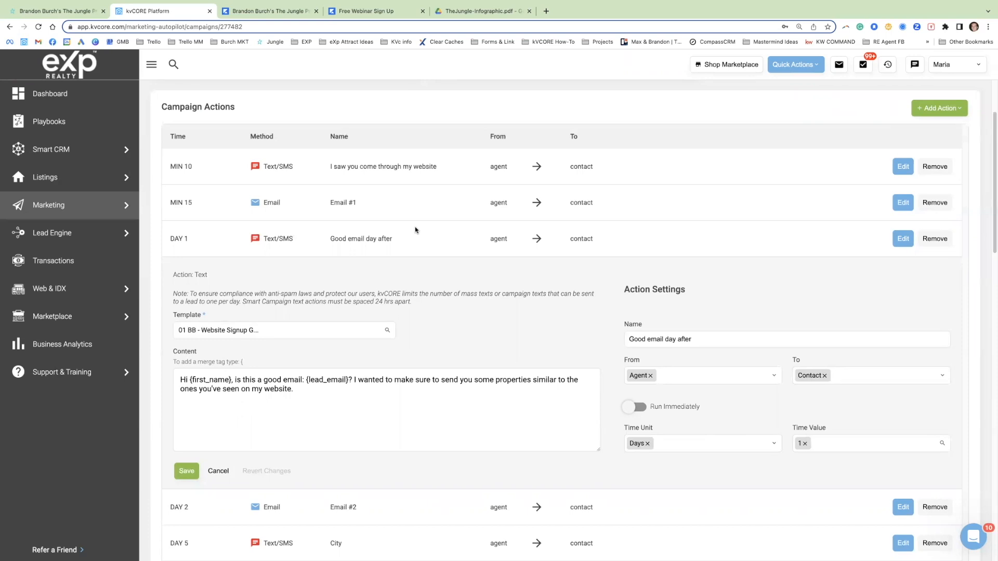
Step: Compare the message in the minute 10 text action with the one in the day 1 text action
left_click(903, 166)
left_click_drag(423, 336, 200, 306)
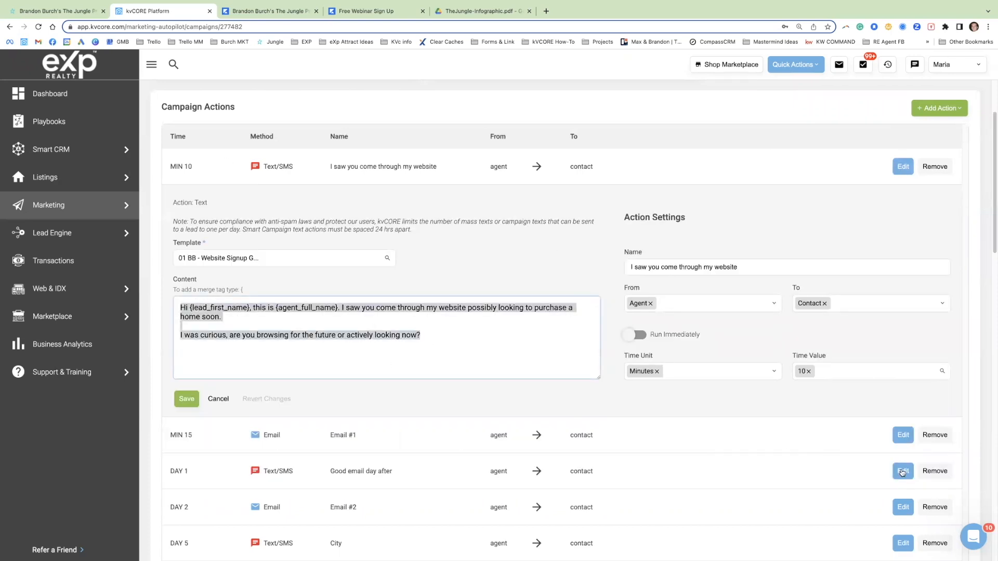
left_click(904, 472)
left_click_drag(312, 391, 189, 379)
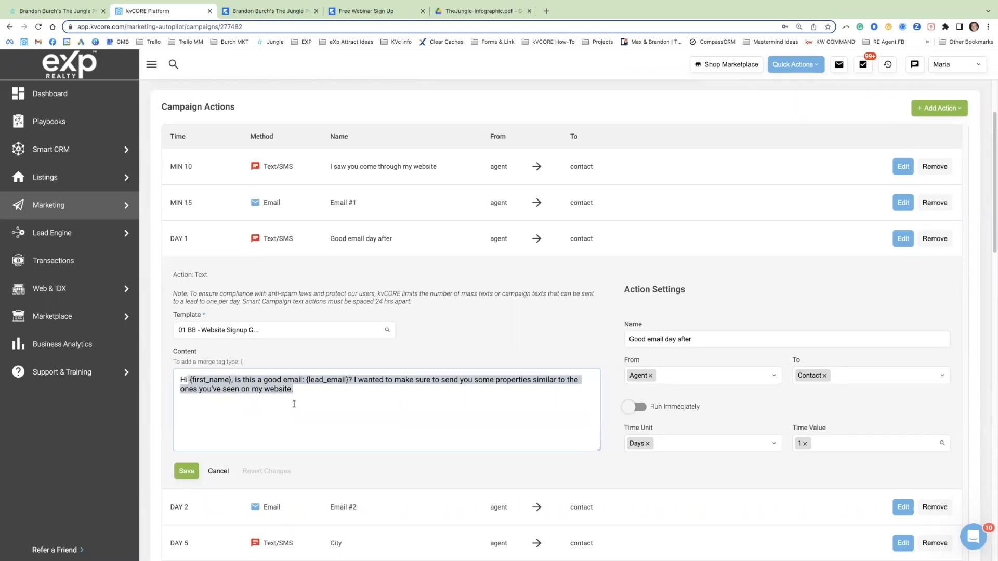
Step: Open the day 5 "City" text action and examine its {lead_preferred_city} merge tag and the merge tag hint
scroll(602, 505, "down", 1)
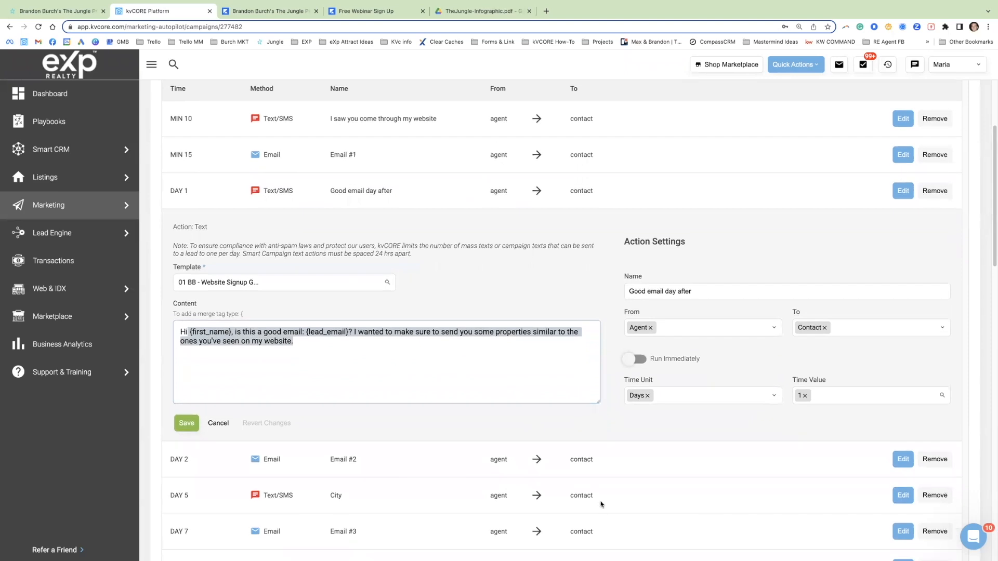
left_click(900, 498)
left_click_drag(441, 405, 526, 409)
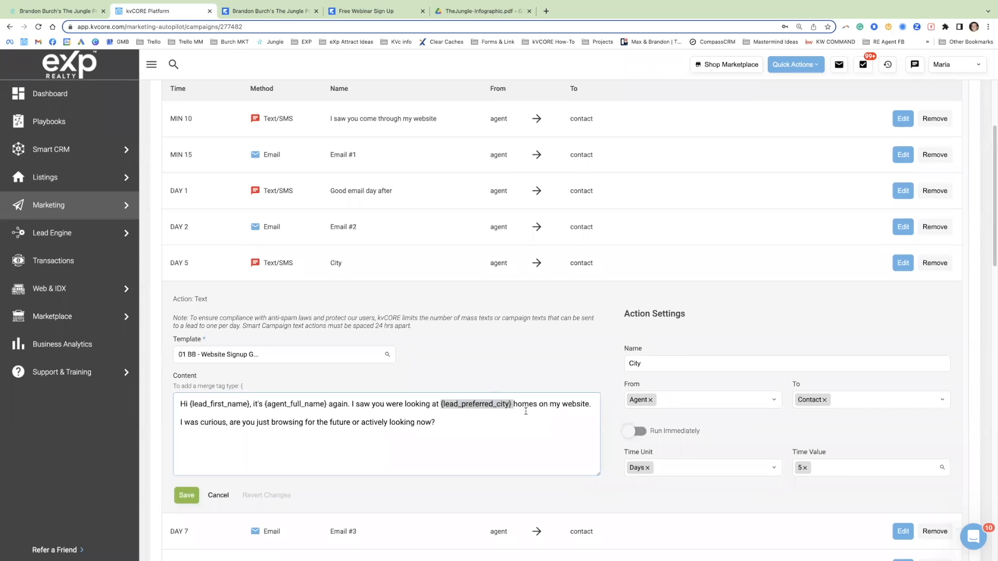
left_click(447, 404)
left_click_drag(246, 386, 239, 387)
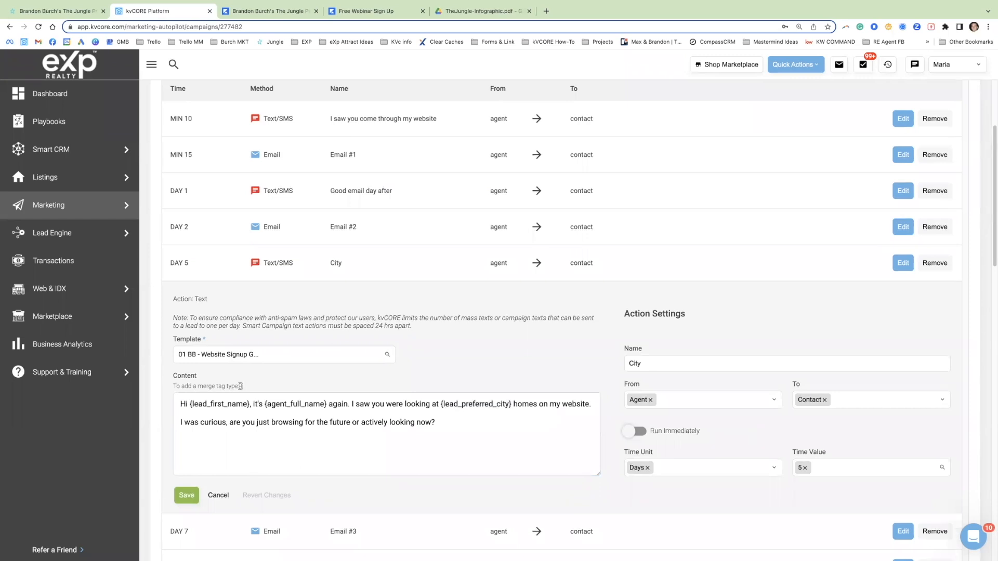
Step: Bring up the merge tag list at the end of the day 5 "City" message and remove the trial brace
left_click(455, 415)
type("{")
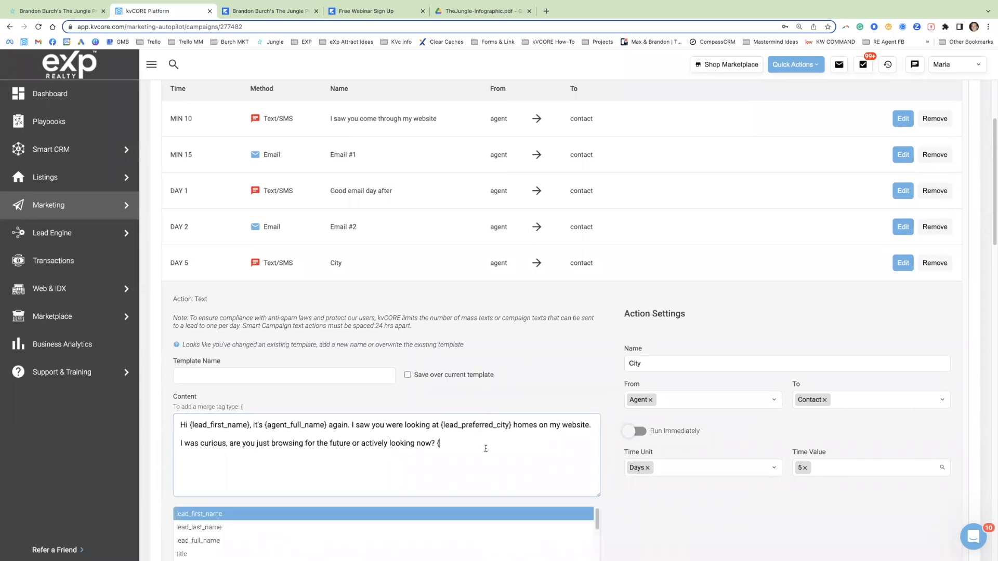
scroll(741, 458, "down", 4)
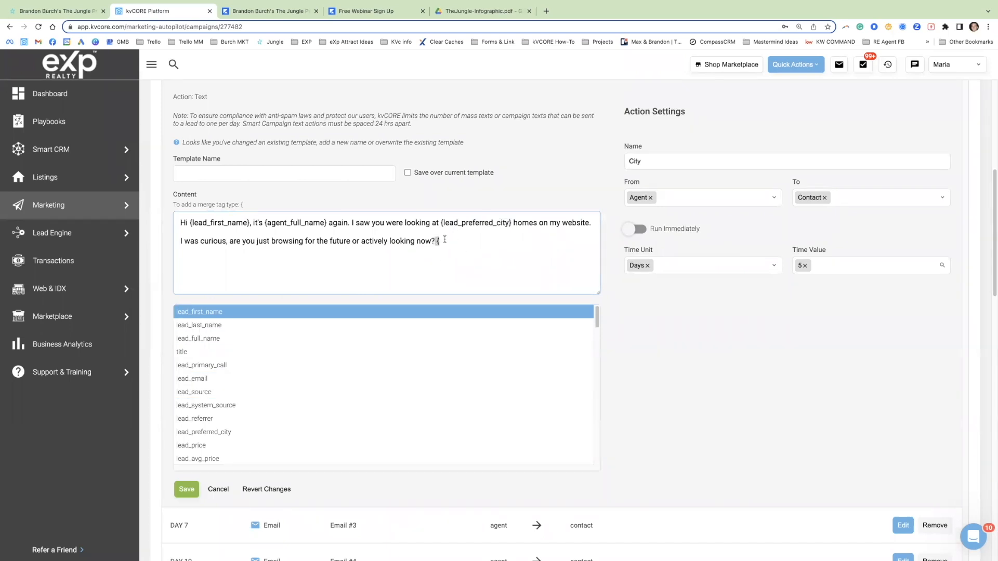
key("BackSpace")
key("BackSpace")
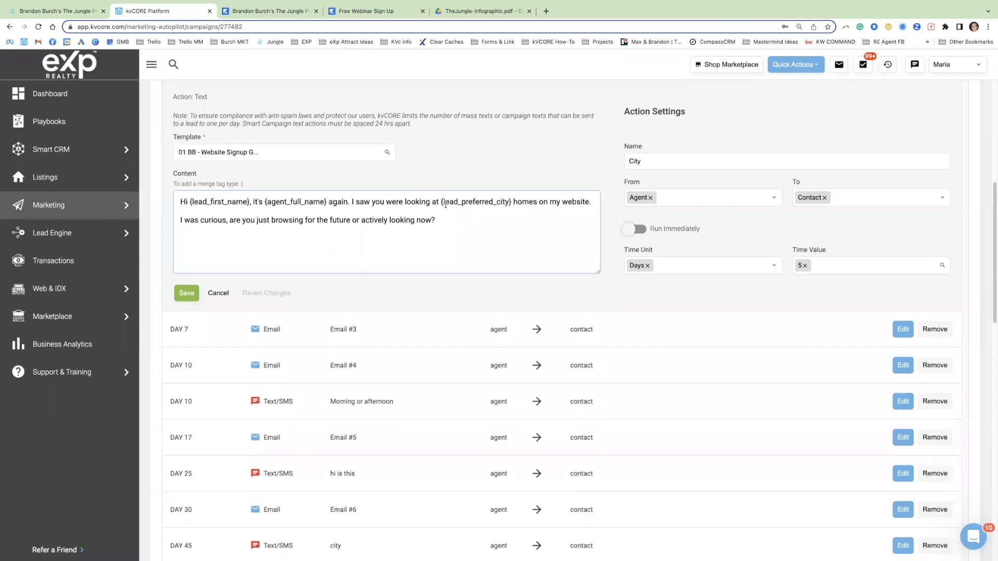
Step: Delete the {lead_preferred_city} merge tag from the day 5 "City" message content
left_click_drag(441, 202, 512, 204)
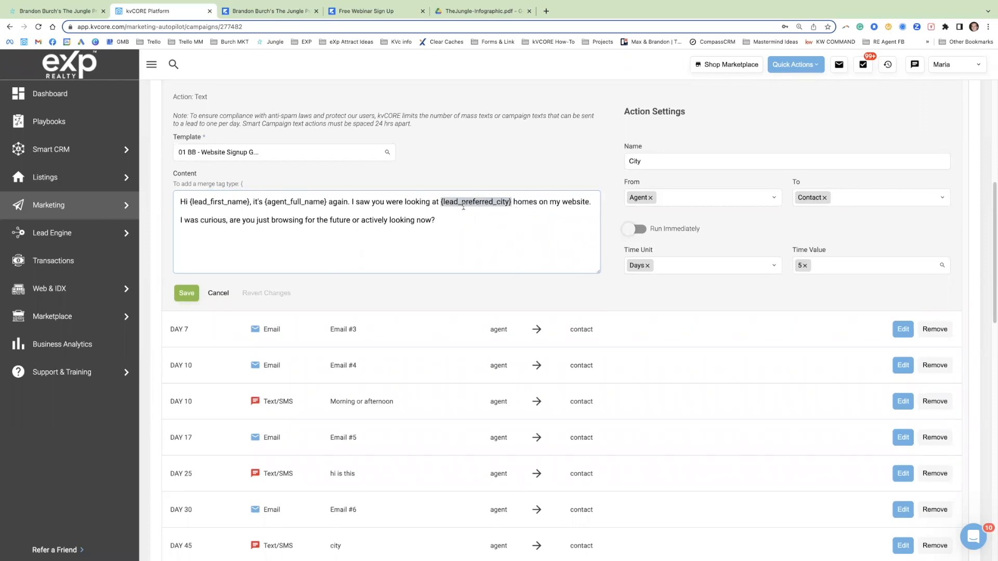
left_click(442, 202)
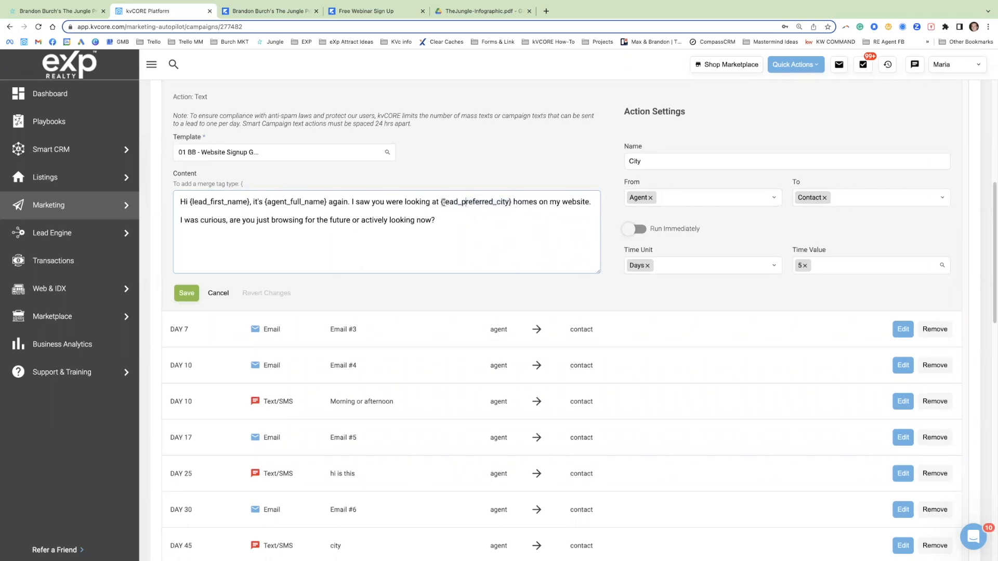
left_click_drag(449, 201, 514, 201)
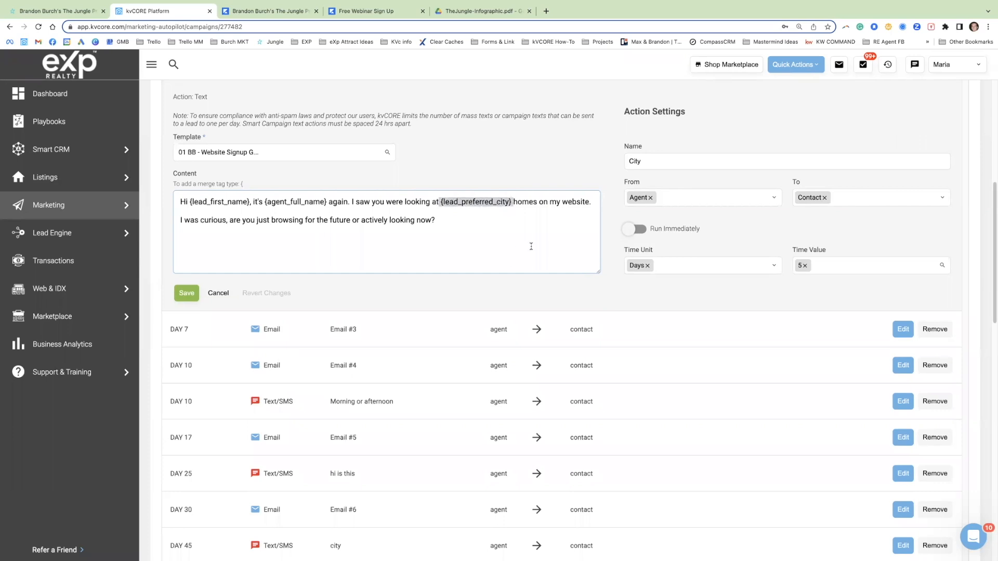
key("BackSpace")
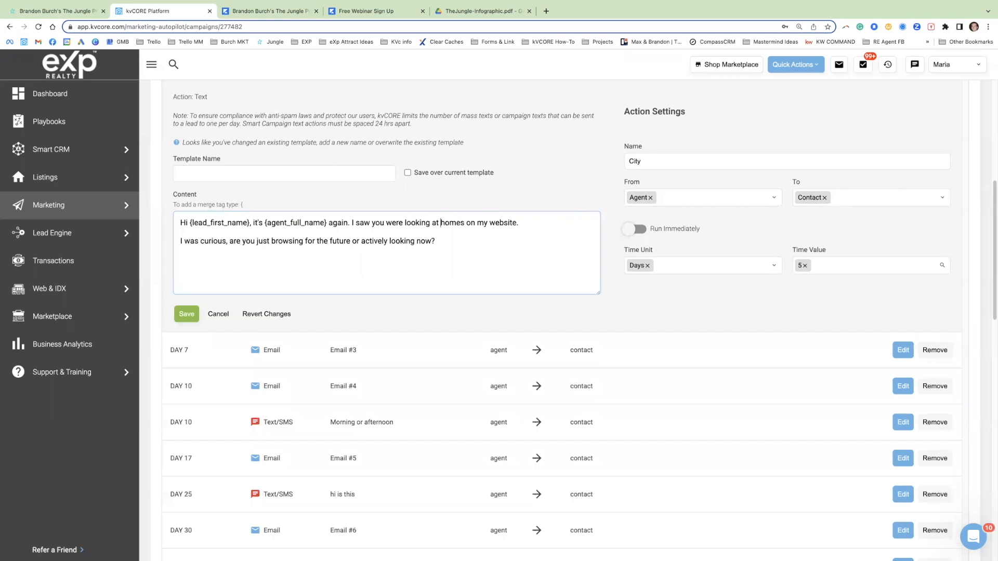
Step: Undo the deletion of the {lead_preferred_city} merge tag in the day 5 "City" message
key("super+z")
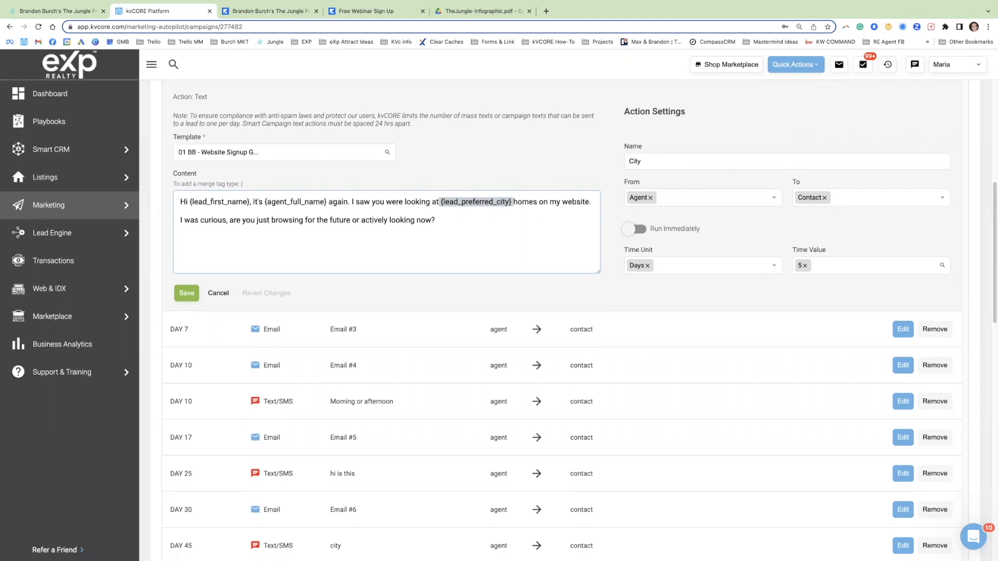
key("BackSpace")
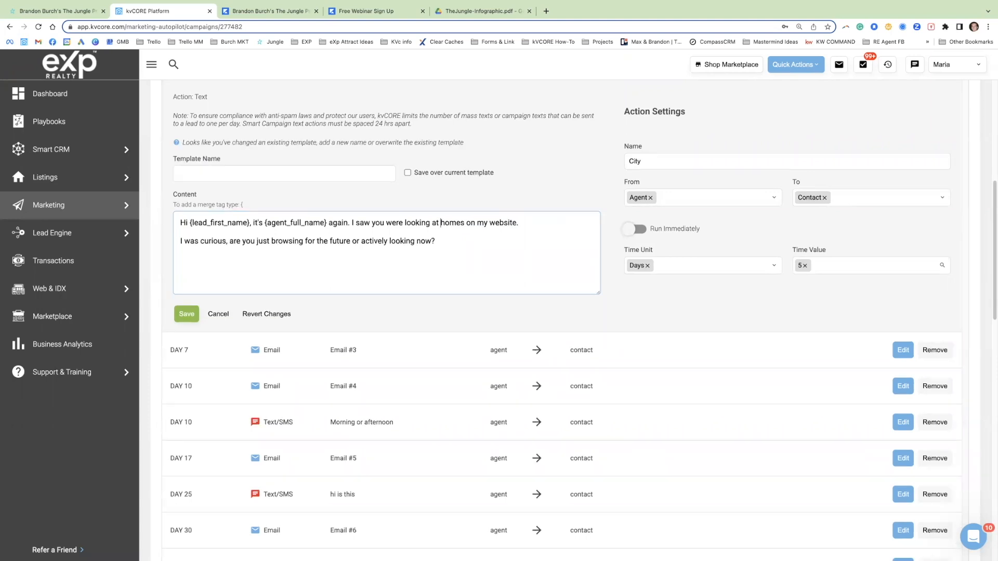
key("super+z")
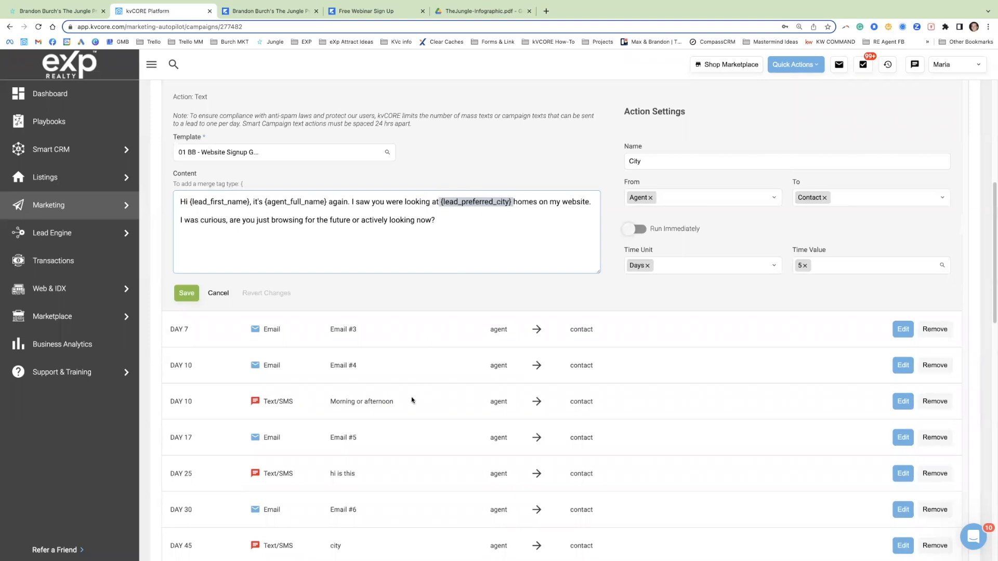
Step: Open the day 10 "Morning or afternoon" and day 105 "Pest" text actions and read their message content
left_click(903, 401)
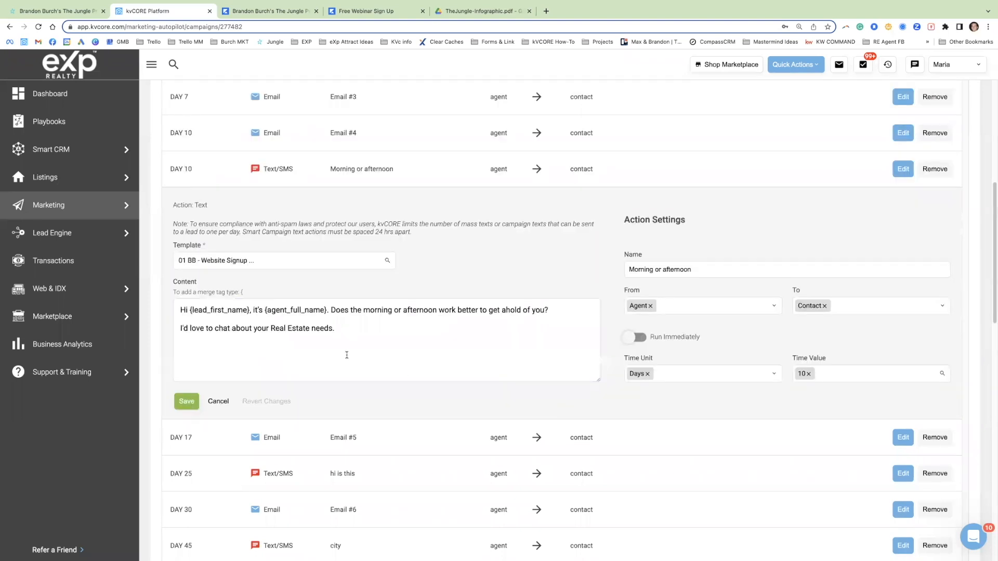
triple_click(229, 311)
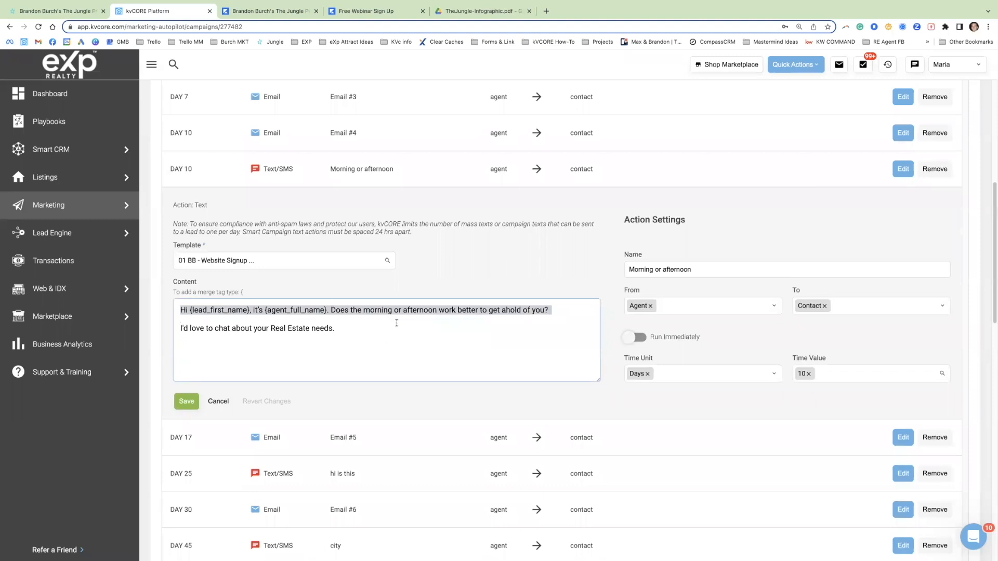
scroll(525, 432, "down", 1)
scroll(525, 431, "down", 5)
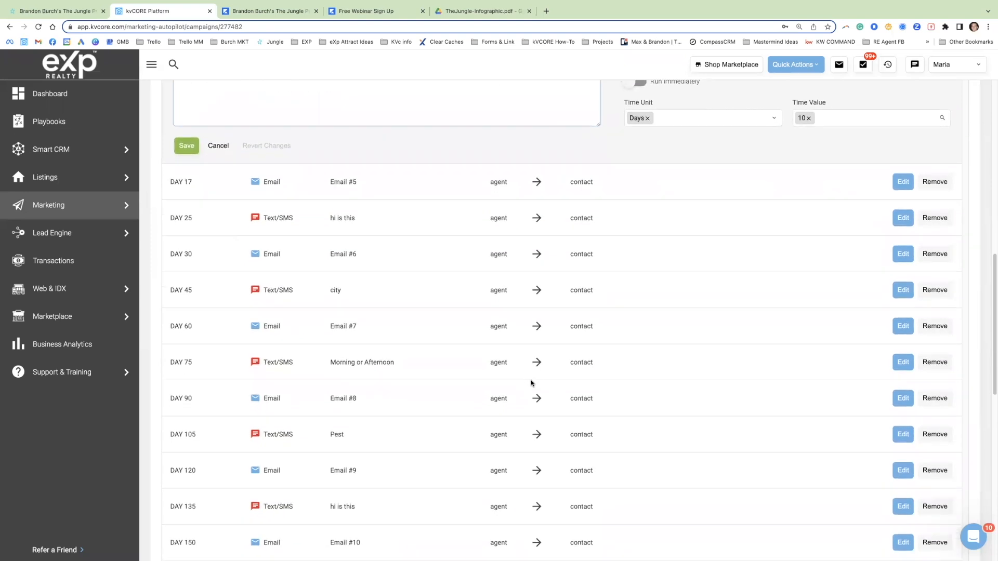
scroll(531, 383, "down", 1)
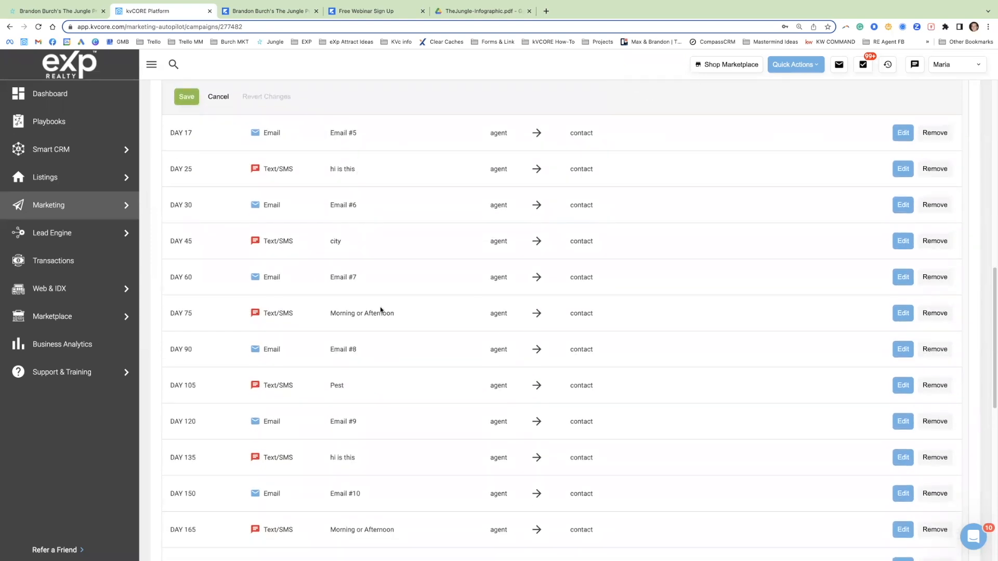
left_click(903, 385)
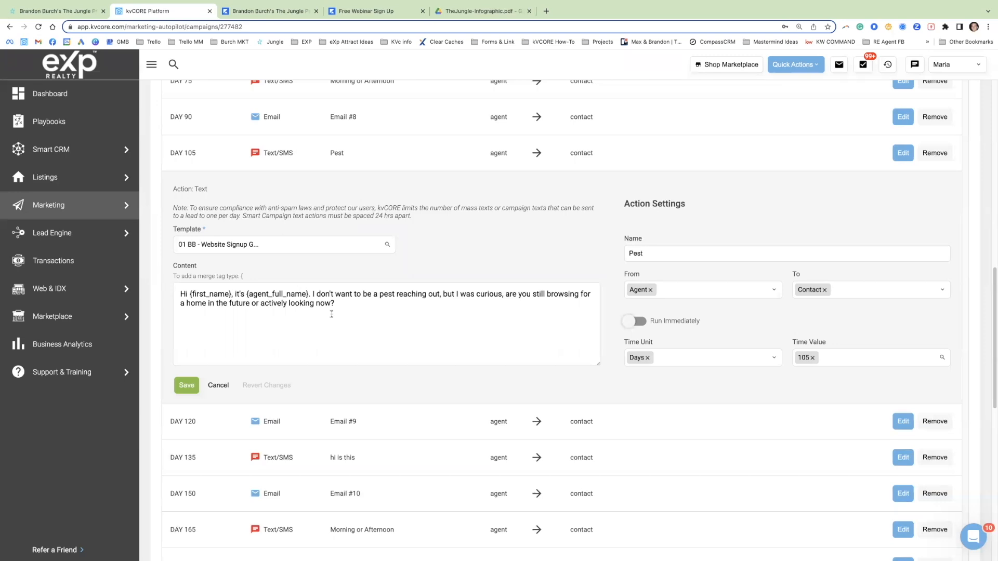
scroll(434, 320, "down", 6)
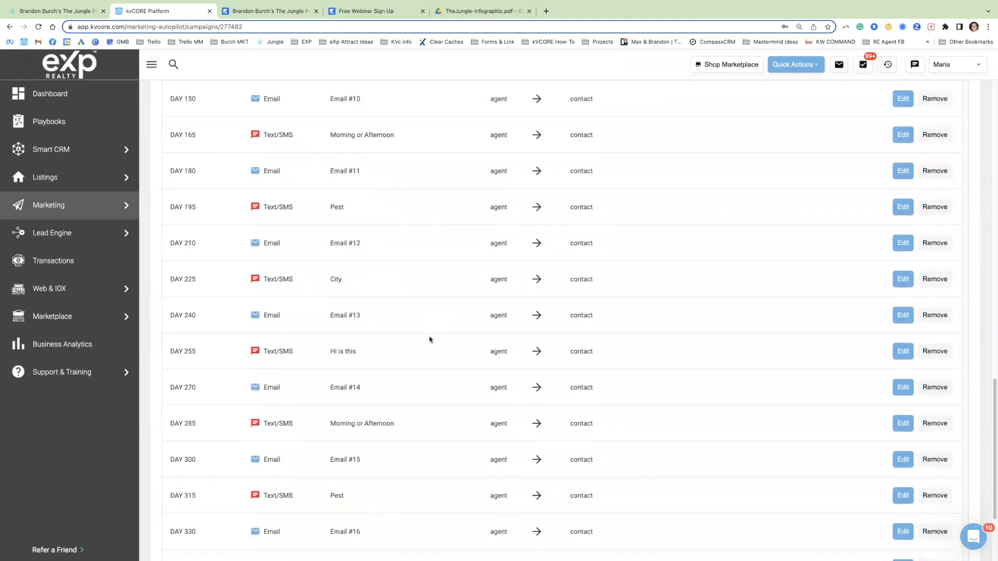
Step: Open the minute 15 "Email #1" action and examine its body text and the agent name and phone merge tags in the header
scroll(441, 359, "up", 6)
scroll(443, 364, "up", 15)
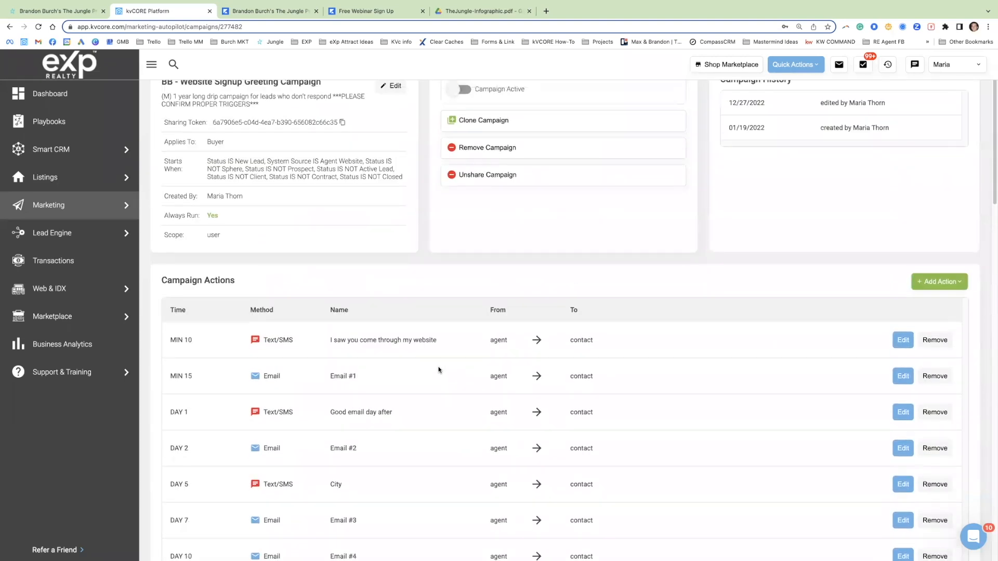
left_click(899, 372)
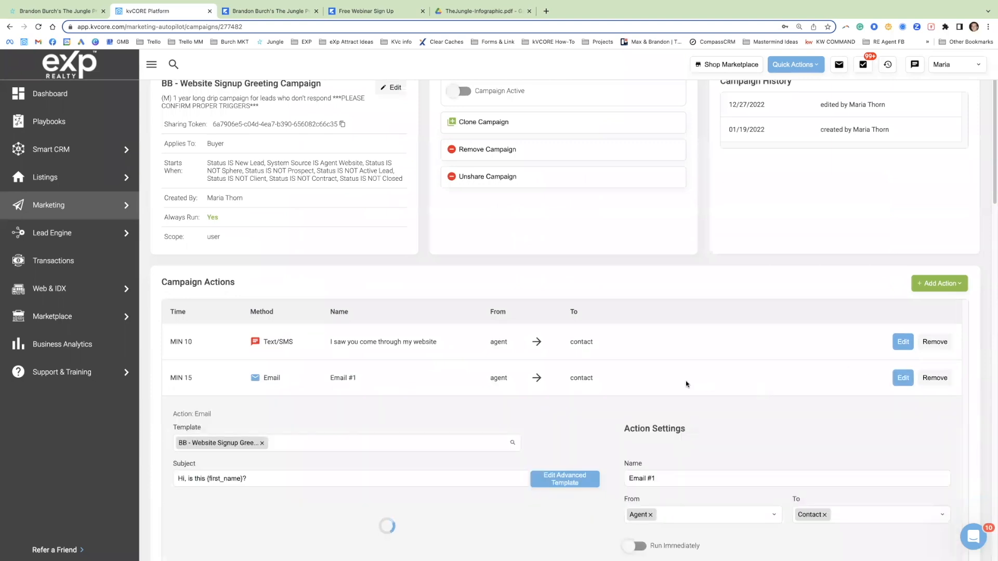
scroll(685, 381, "down", 3)
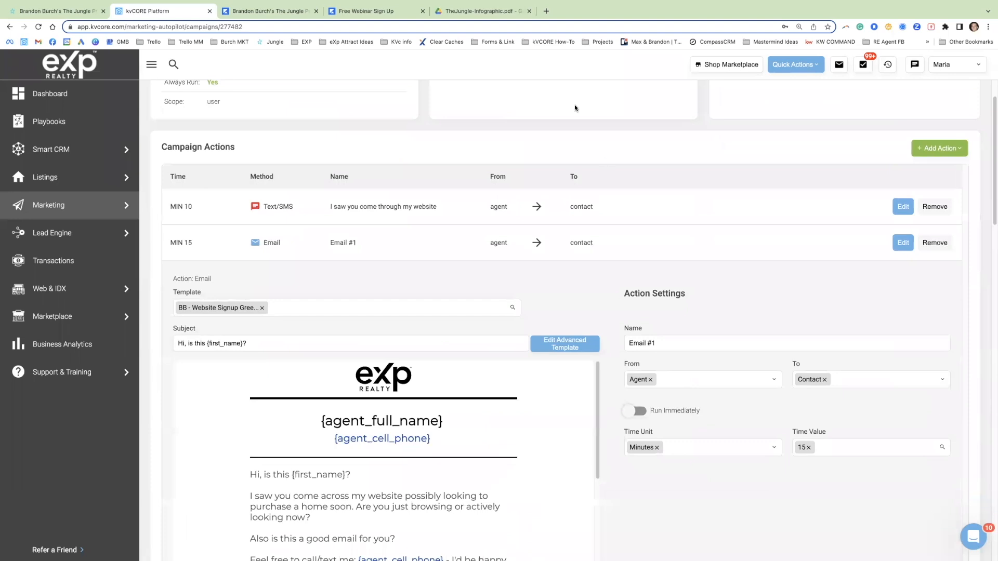
scroll(665, 431, "down", 2)
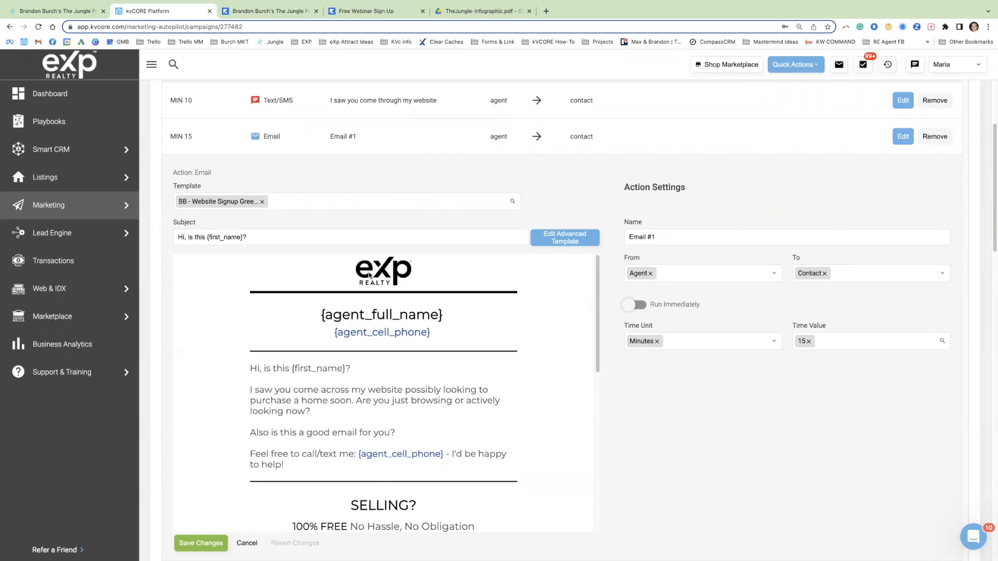
scroll(385, 293, "down", 1)
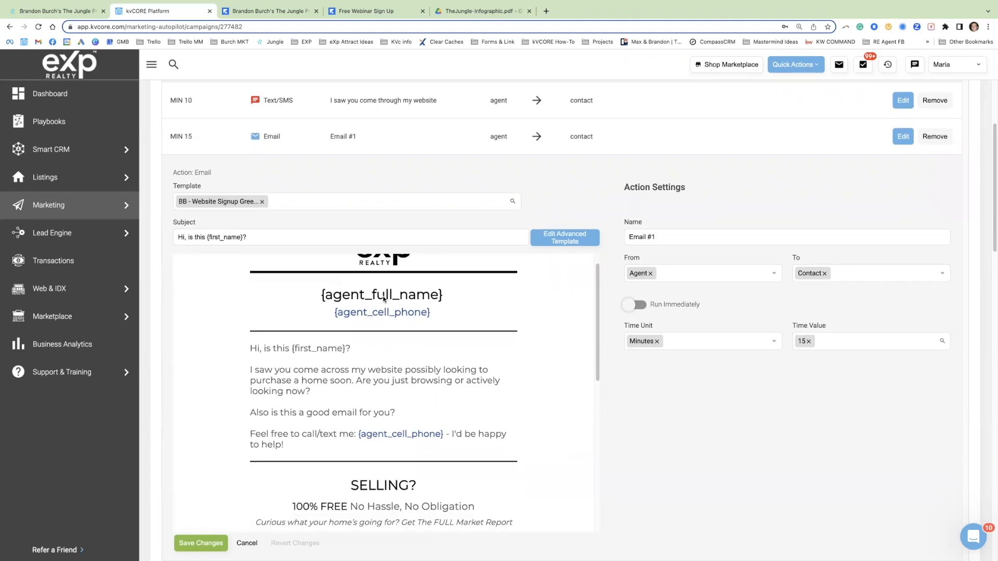
scroll(407, 364, "up", 1)
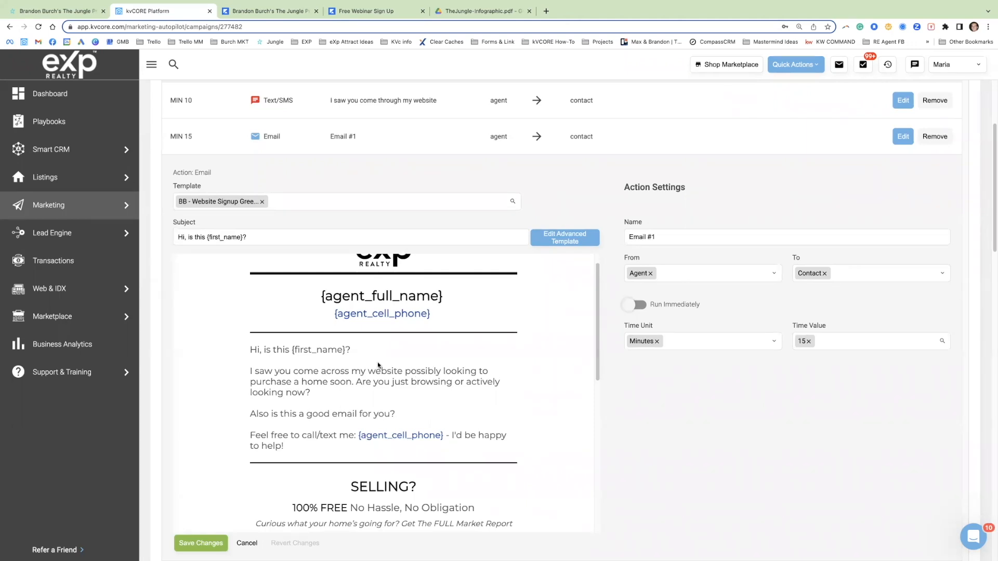
left_click_drag(250, 349, 342, 456)
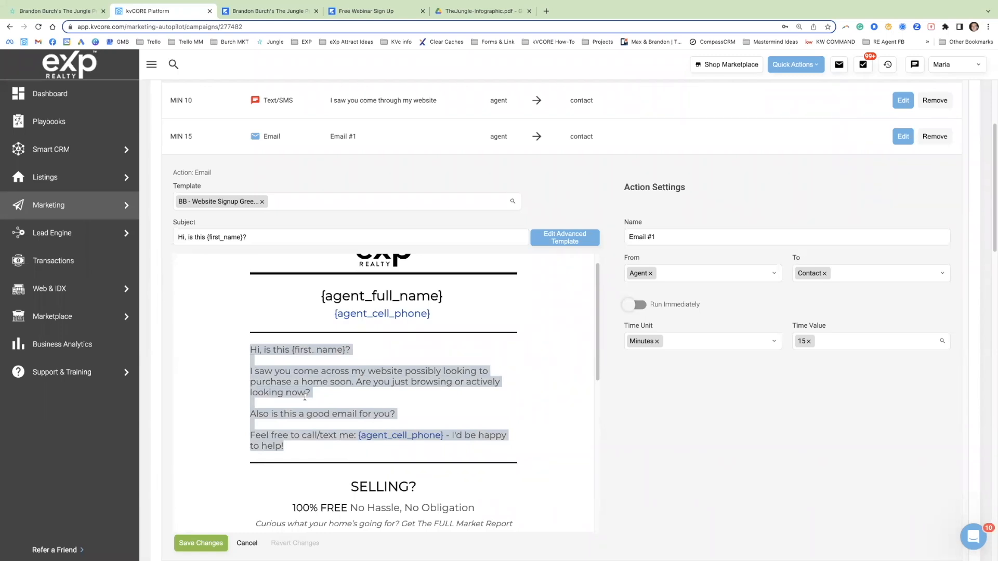
scroll(333, 353, "up", 1)
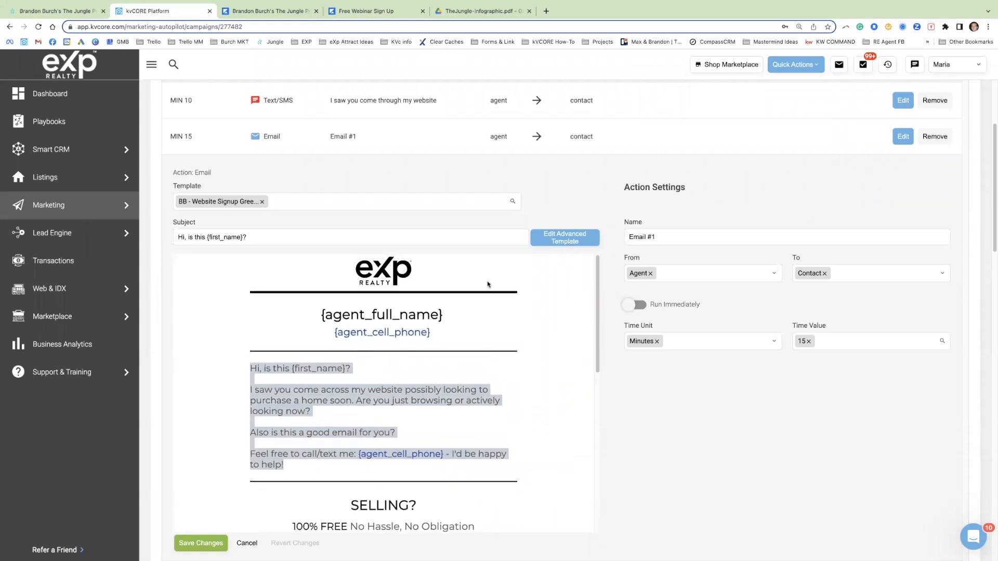
left_click_drag(323, 317, 315, 339)
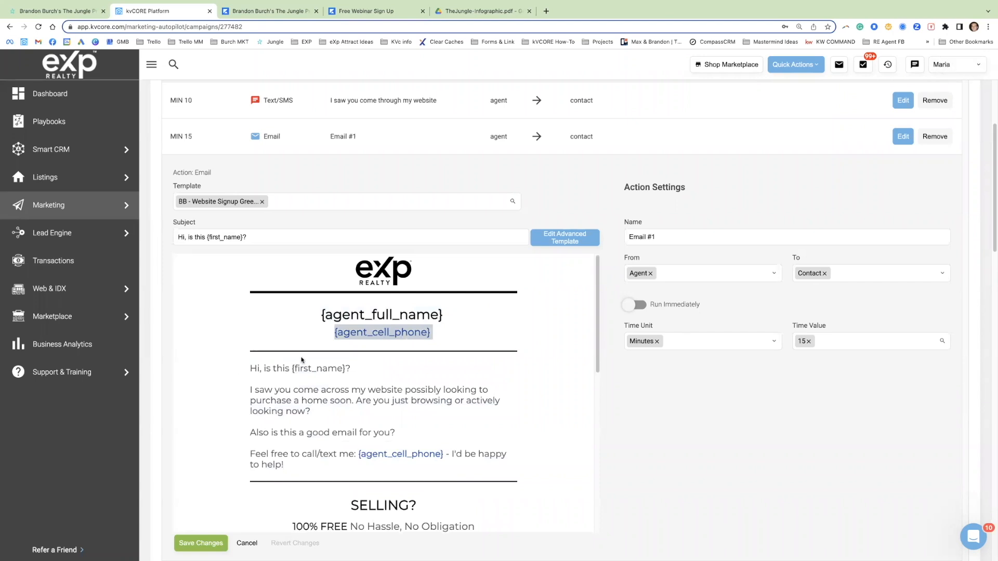
Step: Examine the Selling, Buying and website sections of "Email #1", including the Facebook link and the {agent_signature} merge tag
scroll(410, 351, "down", 3)
left_click_drag(343, 338, 464, 395)
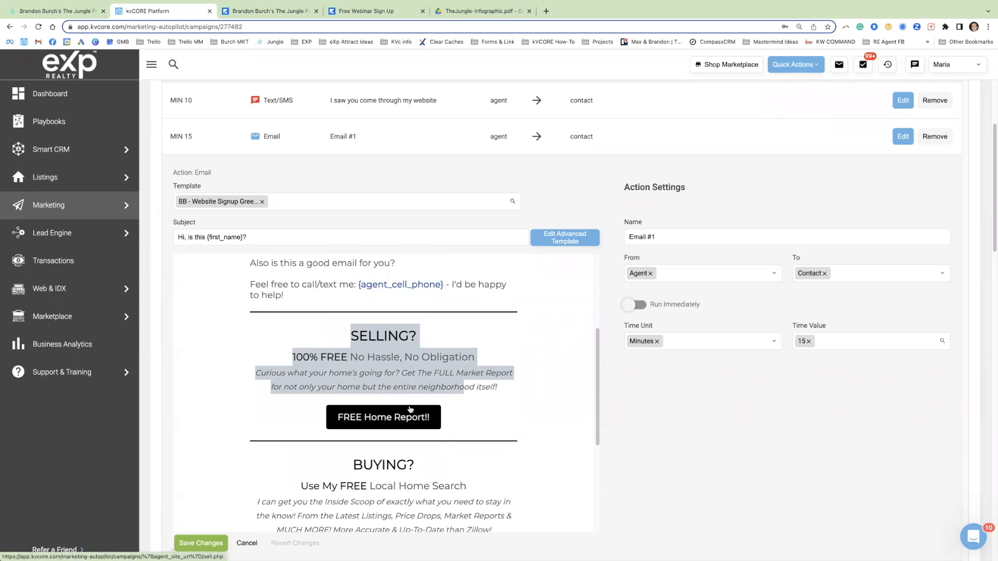
scroll(411, 409, "down", 3)
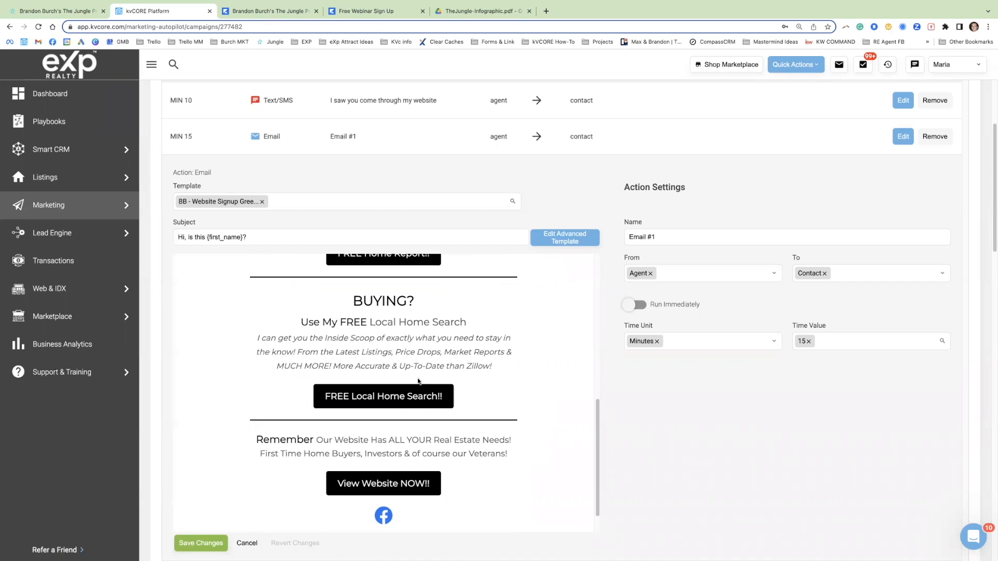
scroll(391, 396, "down", 1)
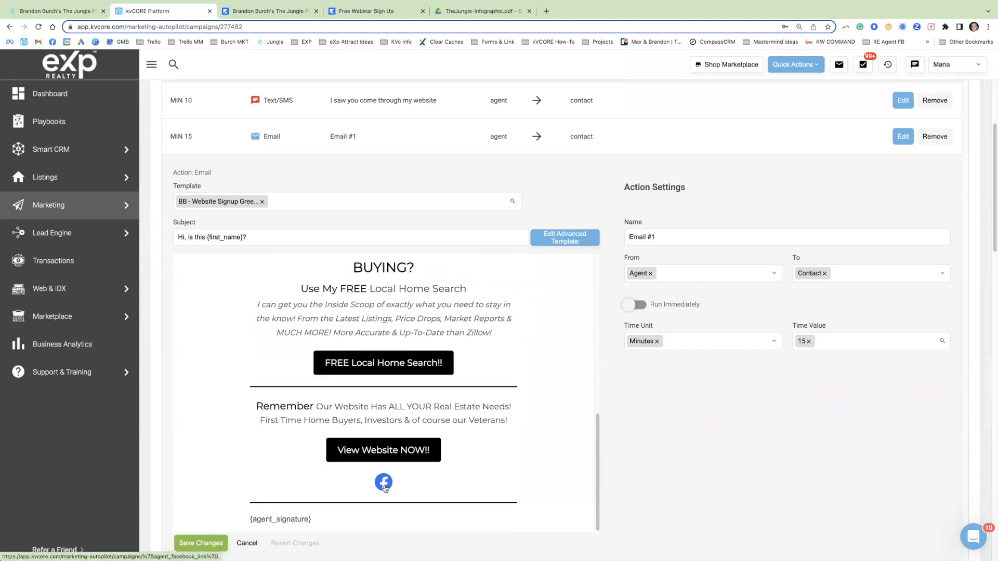
left_click_drag(314, 521, 241, 522)
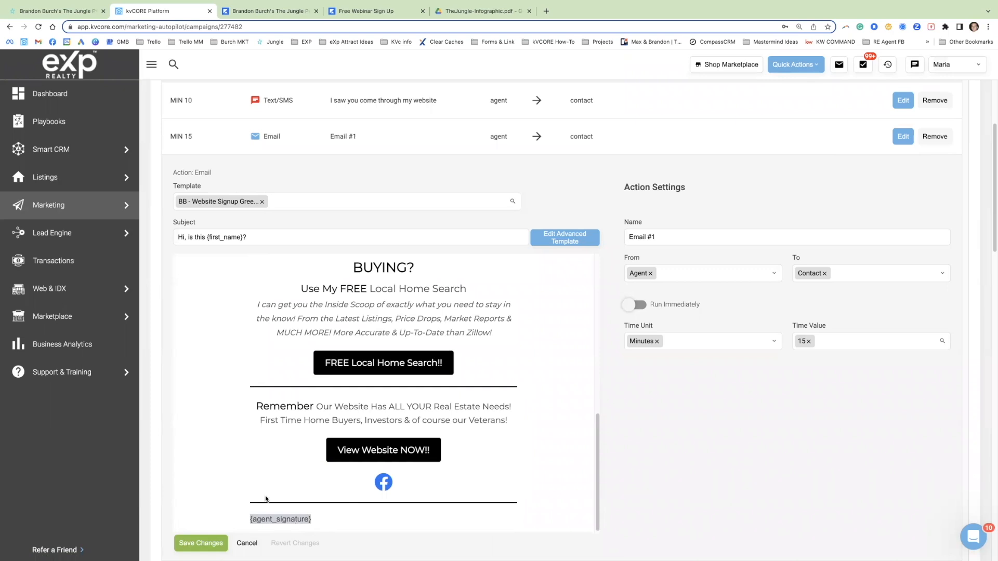
scroll(322, 473, "up", 3)
scroll(323, 473, "up", 7)
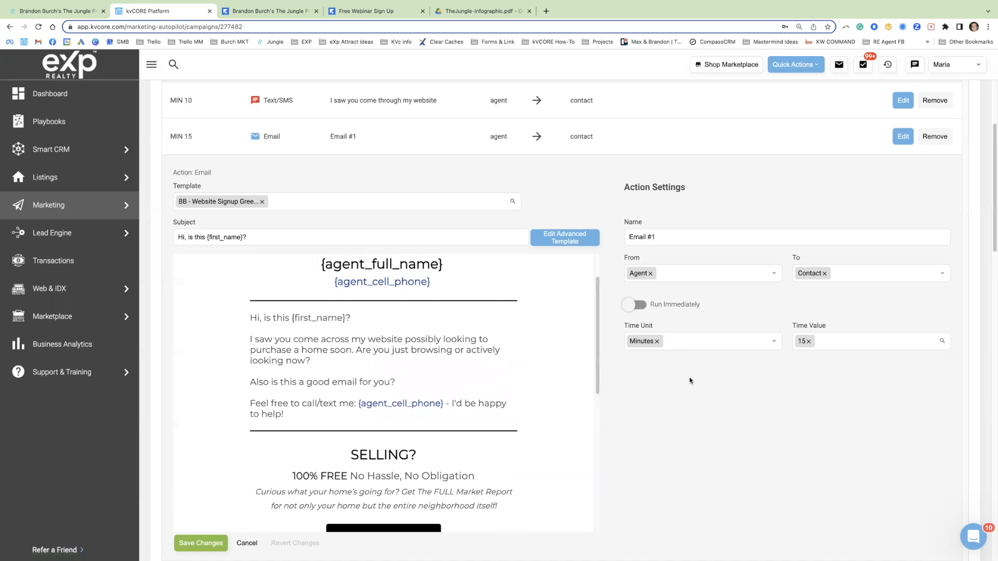
Step: Open the day 2 "Email #2" action and examine its message, logo and agent name and phone merge tags
scroll(707, 377, "down", 5)
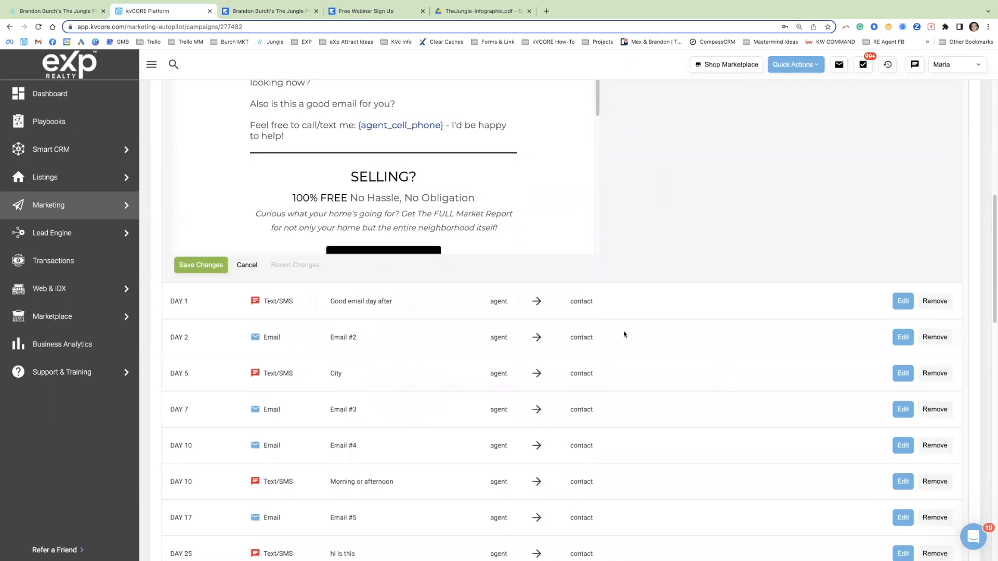
left_click(904, 337)
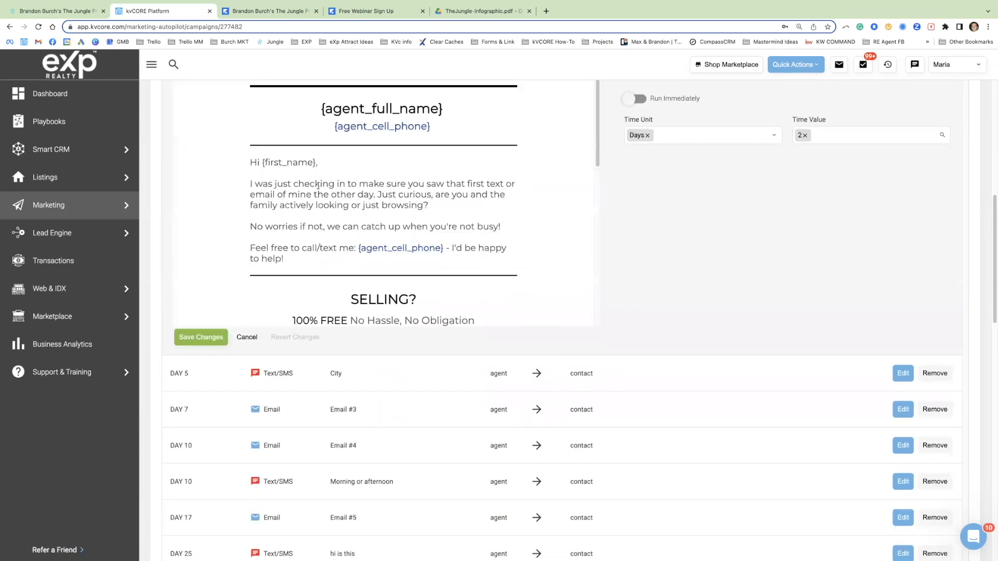
left_click_drag(491, 229, 312, 83)
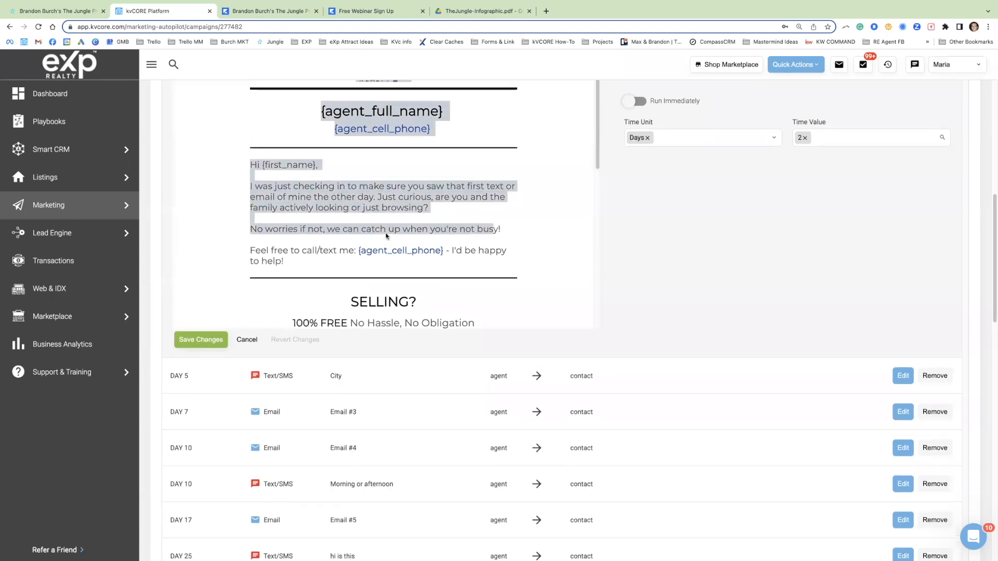
scroll(416, 244, "up", 2)
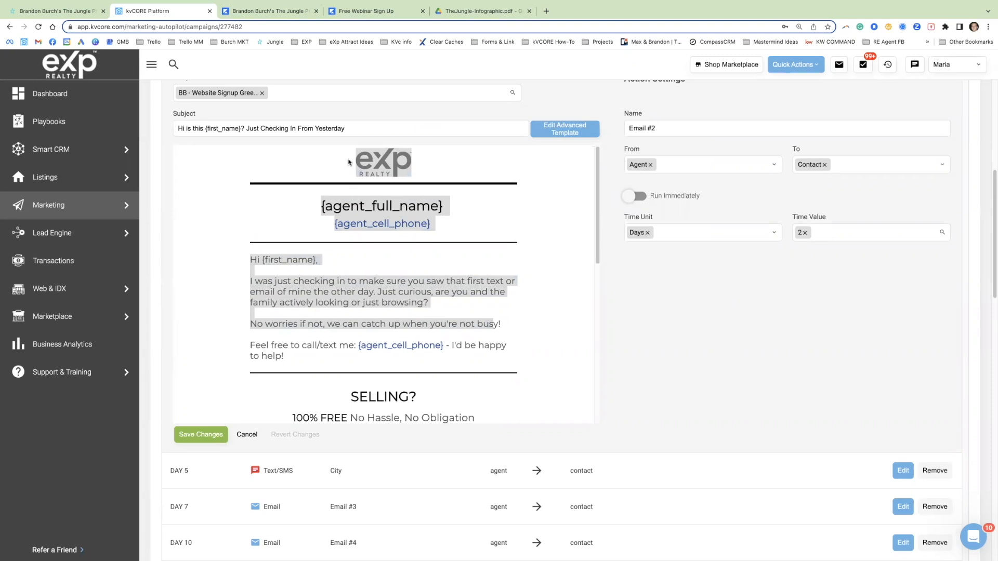
left_click(372, 175)
left_click_drag(323, 203, 431, 227)
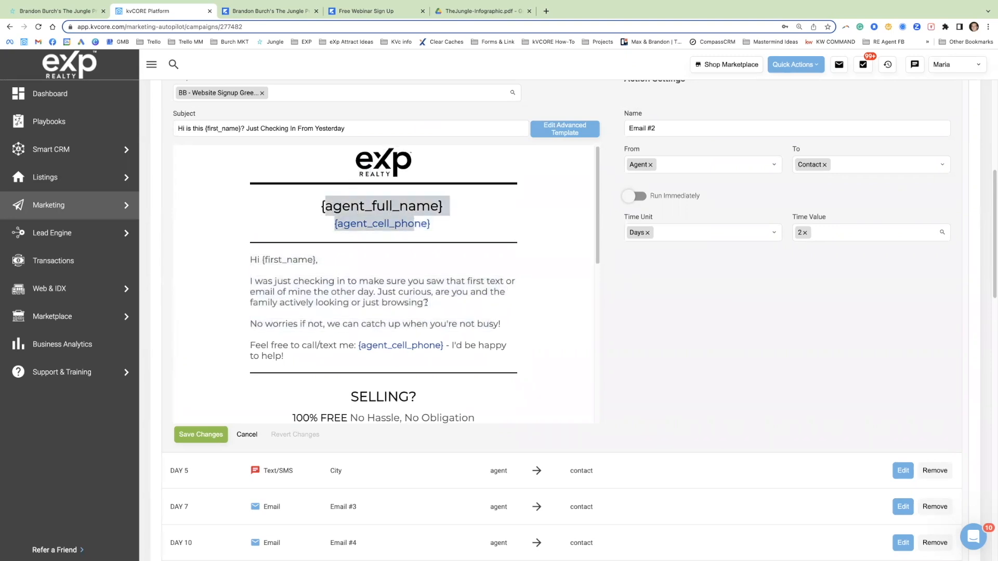
Step: Compare the Selling section of "Email #2" with its body text and subject line
scroll(344, 314, "down", 3)
left_click_drag(341, 283, 418, 325)
scroll(444, 283, "up", 2)
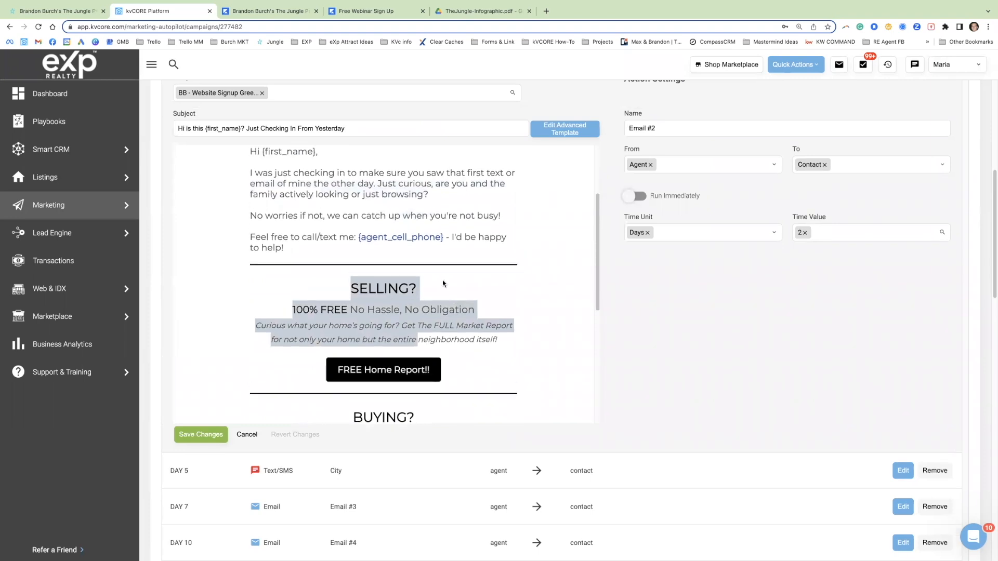
left_click(289, 218)
left_click_drag(250, 201, 368, 299)
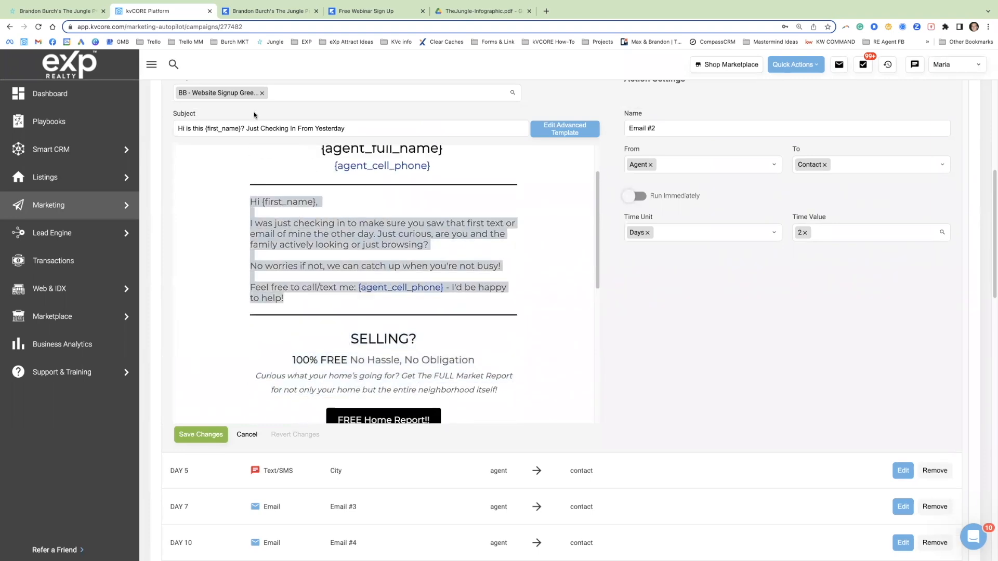
triple_click(313, 128)
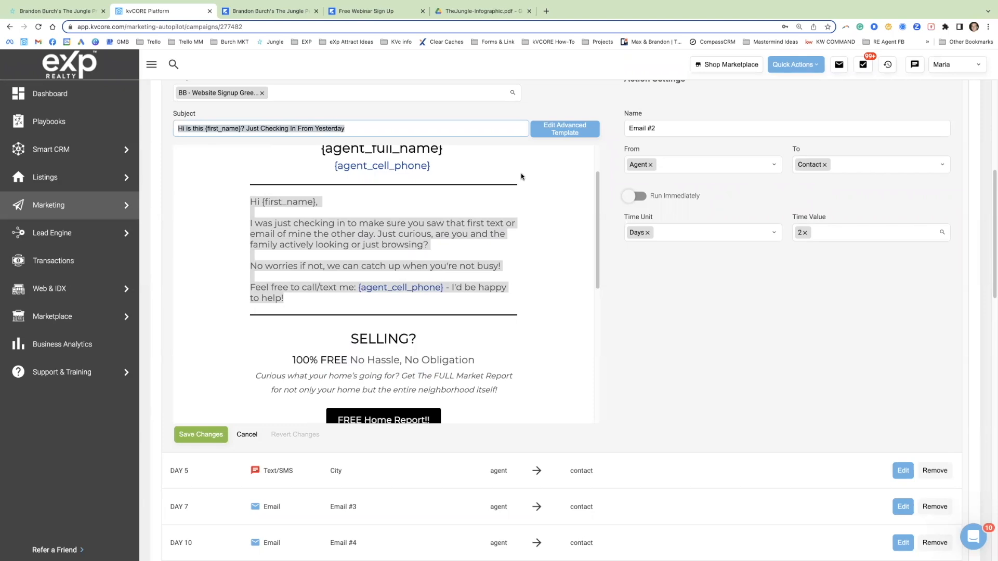
left_click_drag(250, 203, 335, 311)
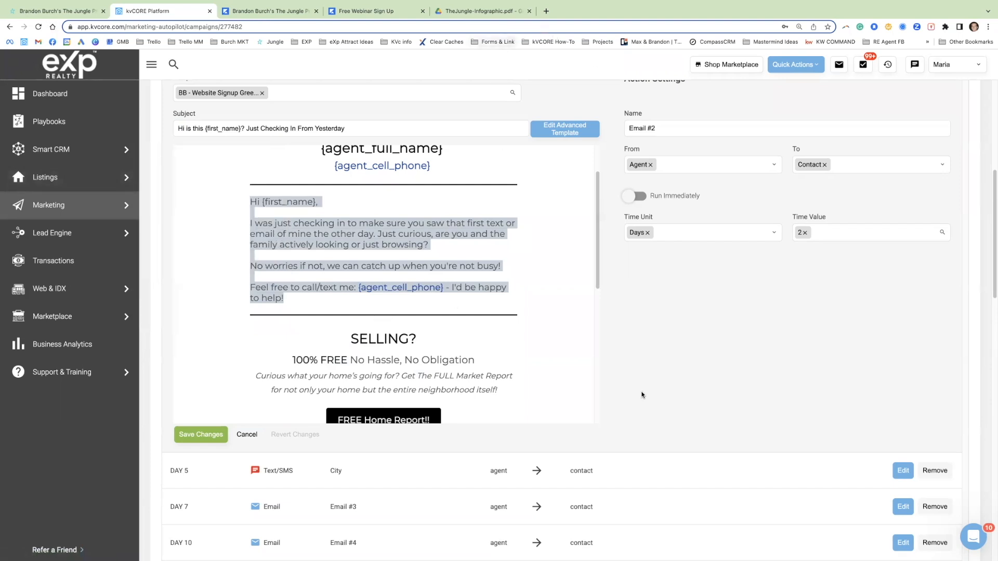
Step: Close the day 2 "Email #2" action without saving and look over the order of texts and emails in the campaign
scroll(642, 422, "down", 1)
left_click(254, 421)
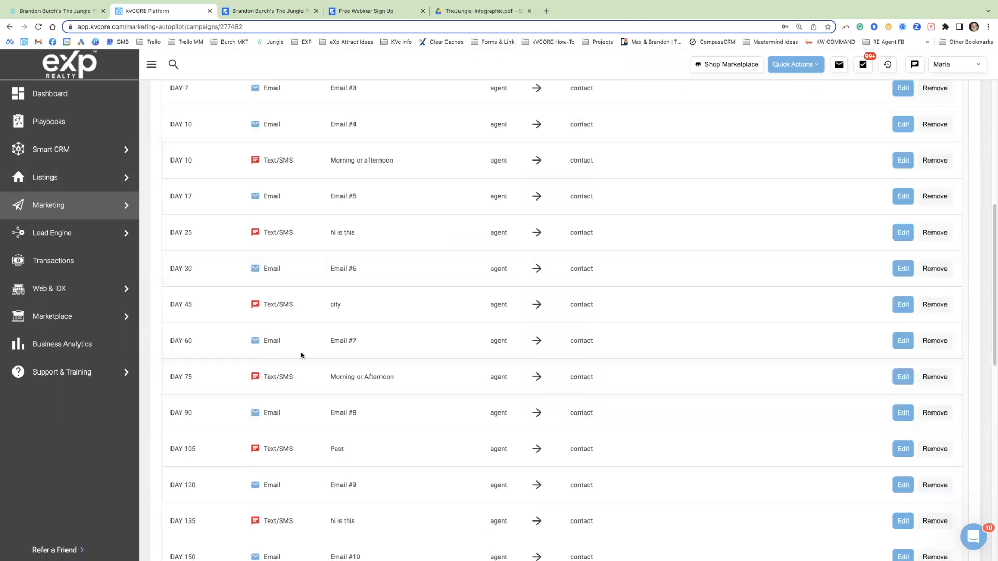
scroll(322, 359, "up", 3)
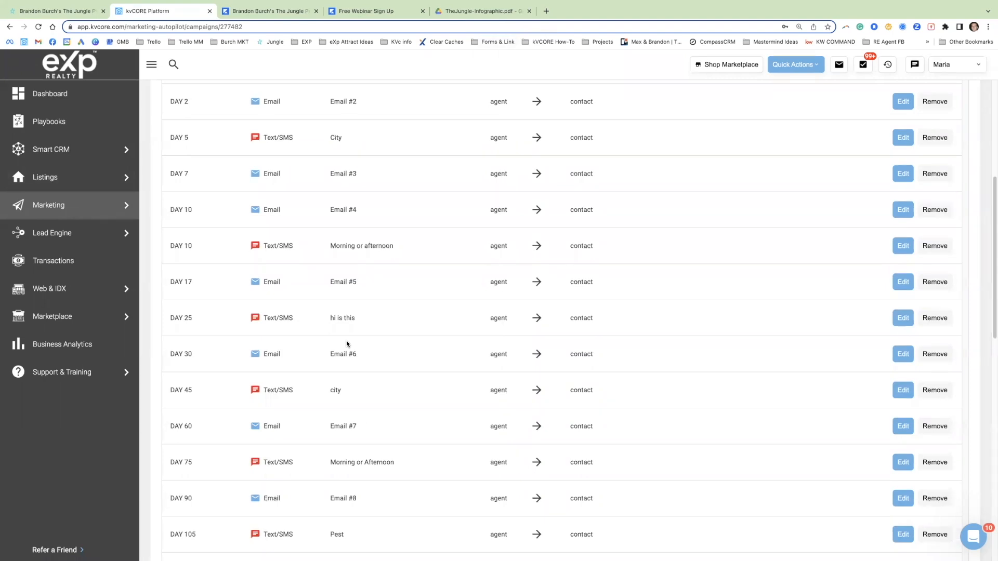
scroll(349, 333, "up", 6)
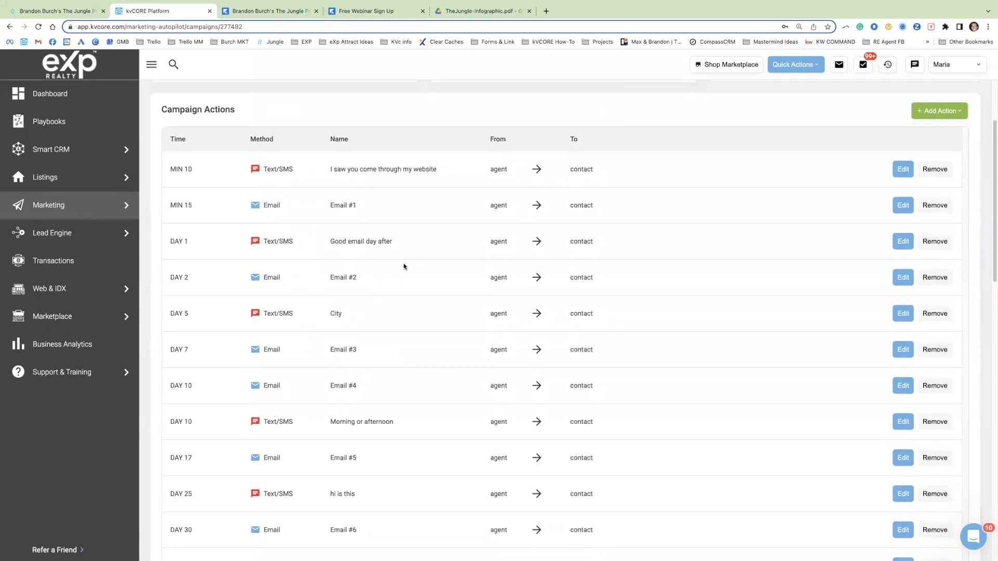
Step: Switch to the incognito kvCORE window showing a lead's timeline and check the sign-up date in the Insights summary
scroll(403, 265, "down", 1)
mouse_move(82, 2)
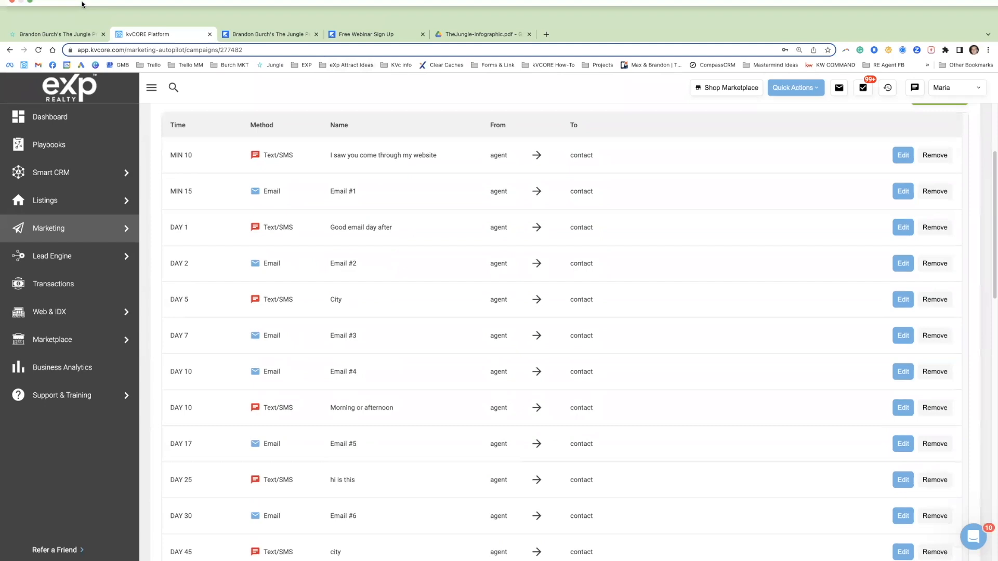
left_click(28, 18)
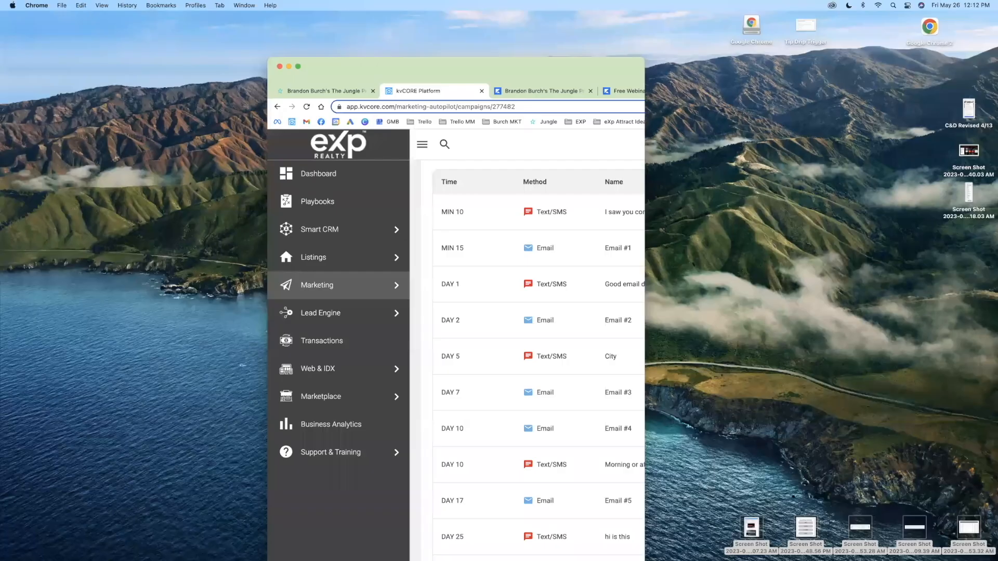
key("ctrl+Up")
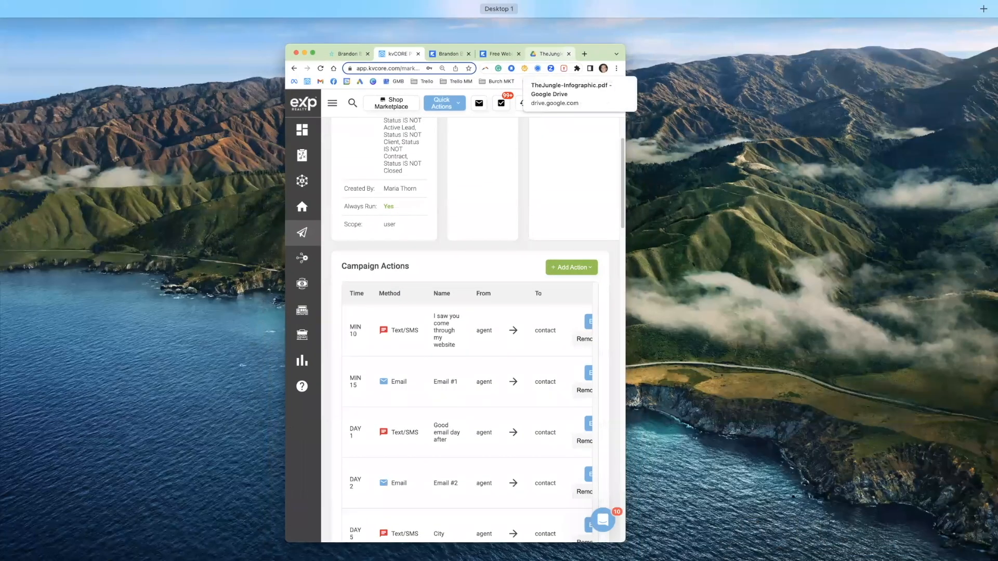
key("ctrl+Up")
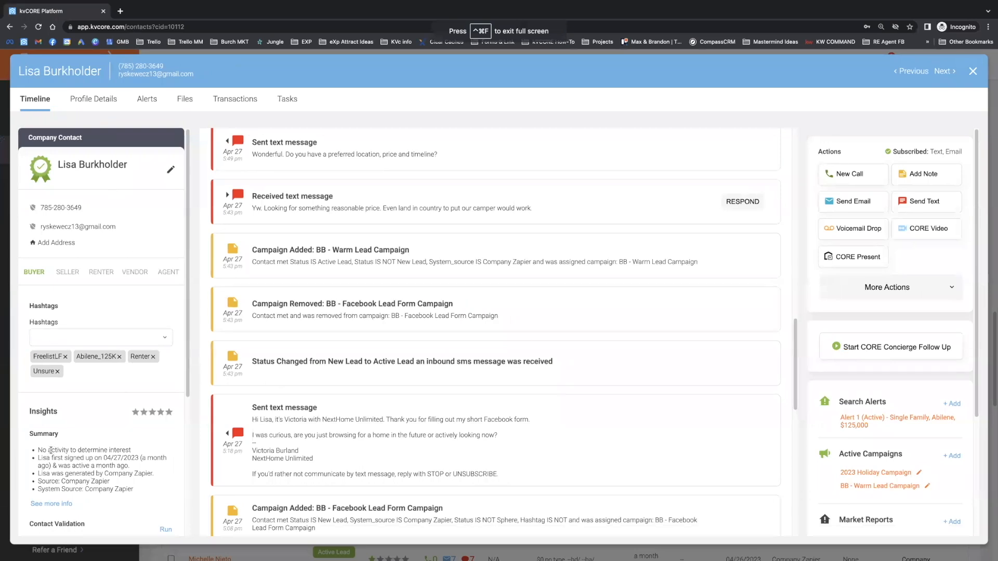
left_click_drag(104, 458, 147, 455)
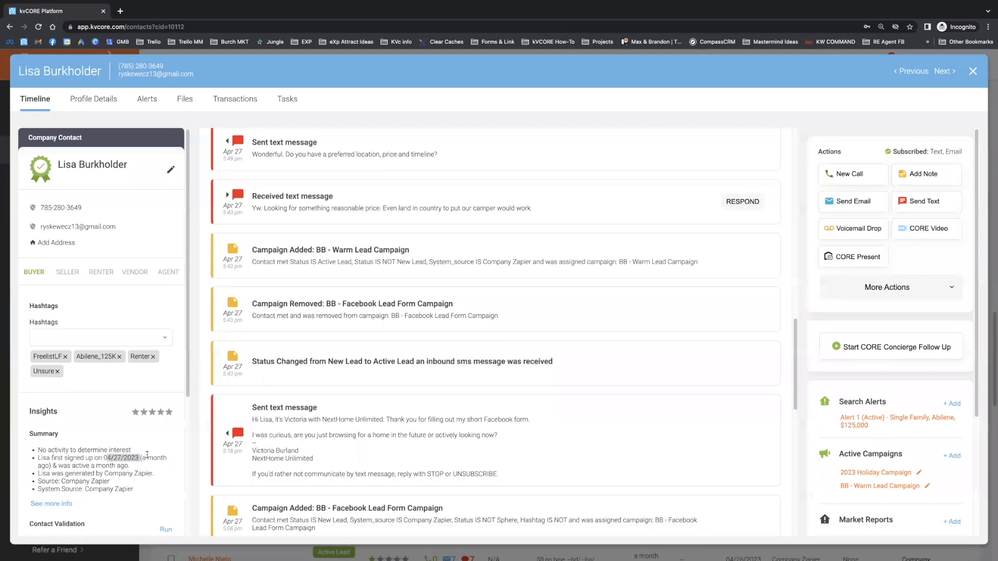
Step: Examine the "BB - Facebook Lead Form Campaign" added entry and both lines of the first automated text sent to the lead
left_click_drag(448, 511, 302, 510)
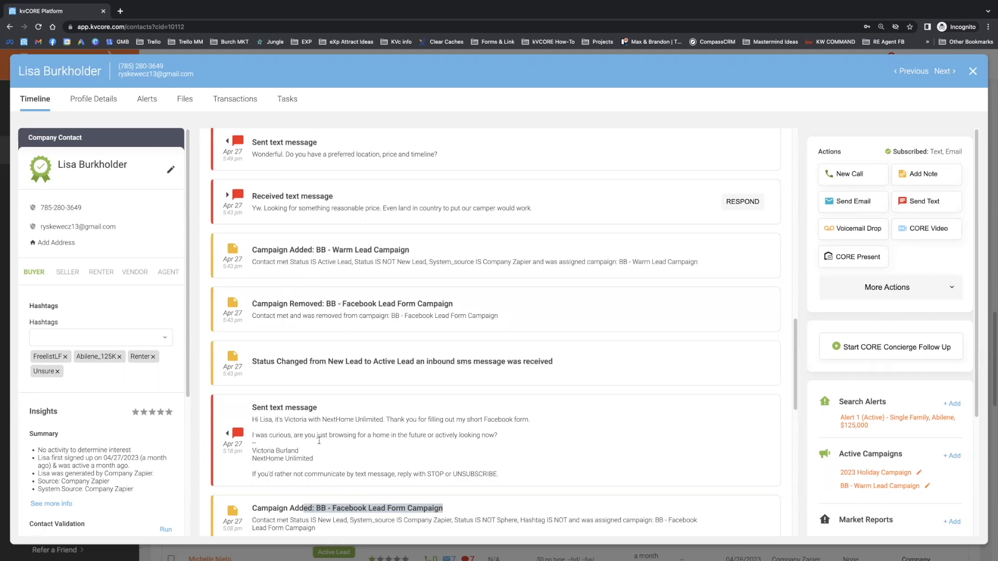
left_click_drag(252, 421, 460, 438)
triple_click(460, 436)
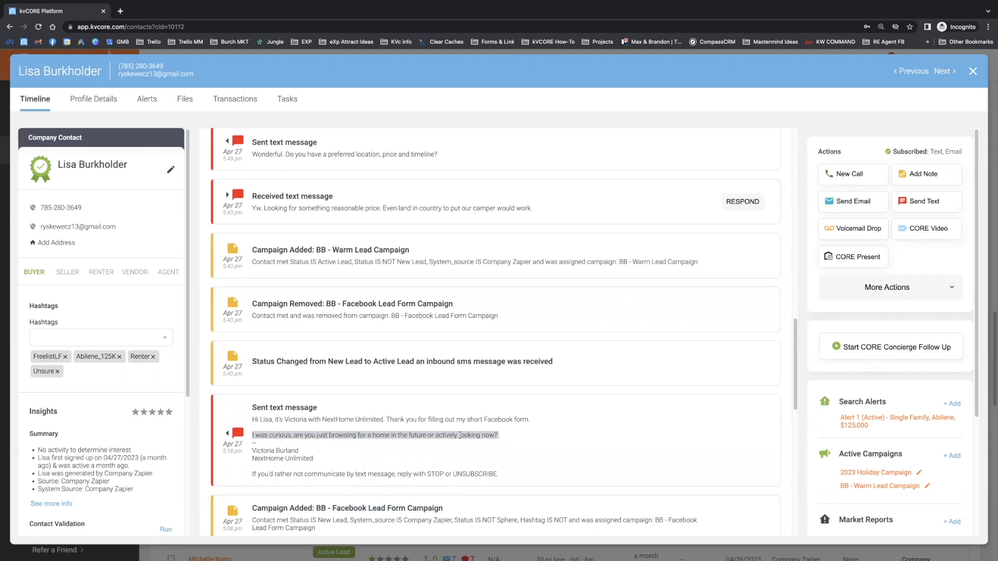
triple_click(435, 419)
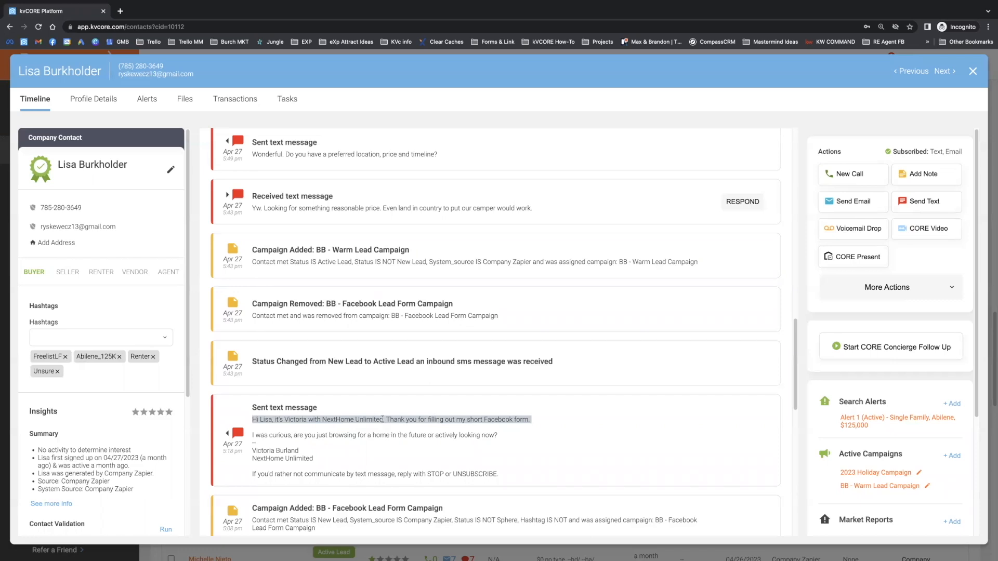
triple_click(369, 434)
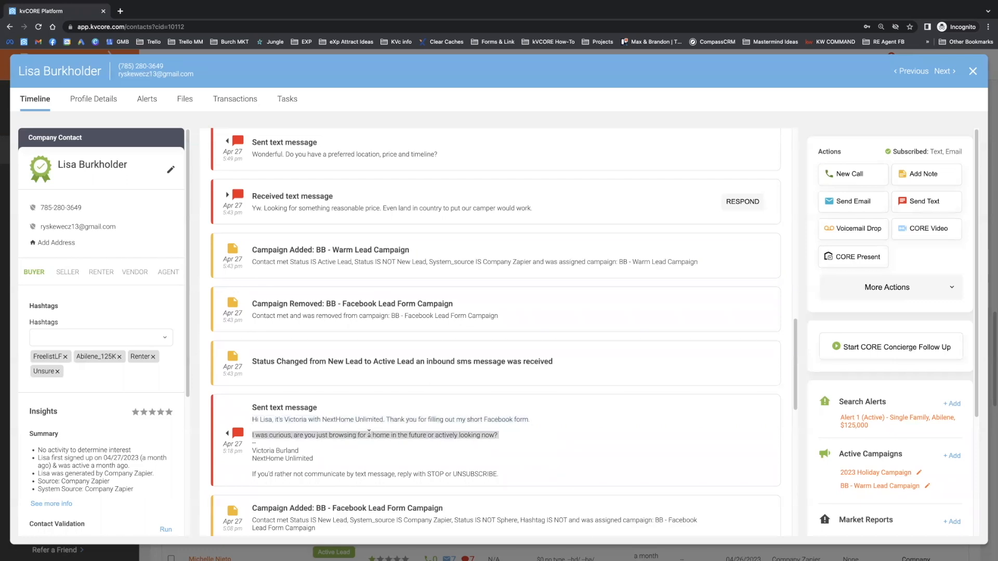
triple_click(369, 419)
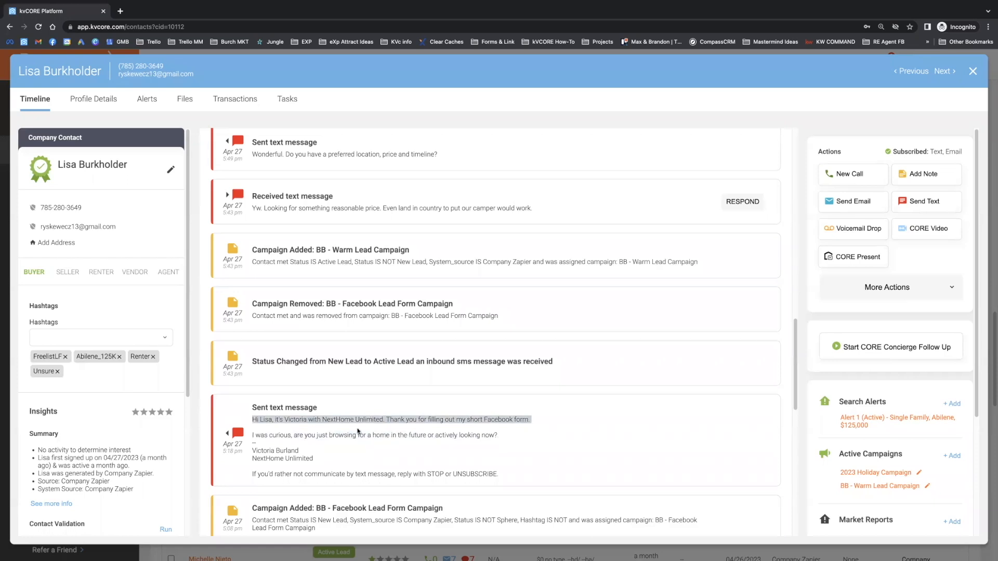
triple_click(396, 435)
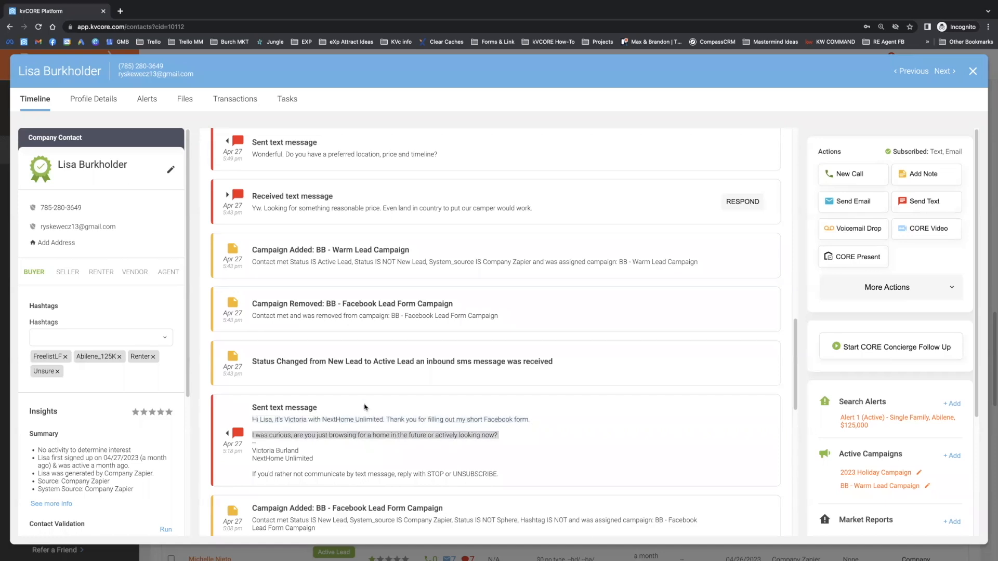
Step: Read the lead's received text message about a reasonable price and land in the country
left_click_drag(250, 211, 541, 211)
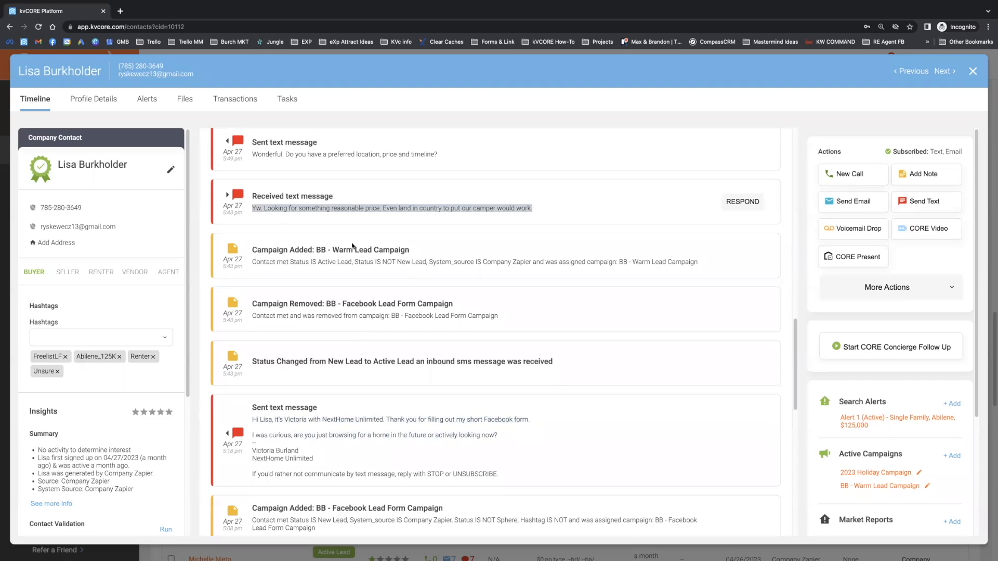
left_click(256, 211)
left_click_drag(274, 210, 528, 208)
left_click(395, 207)
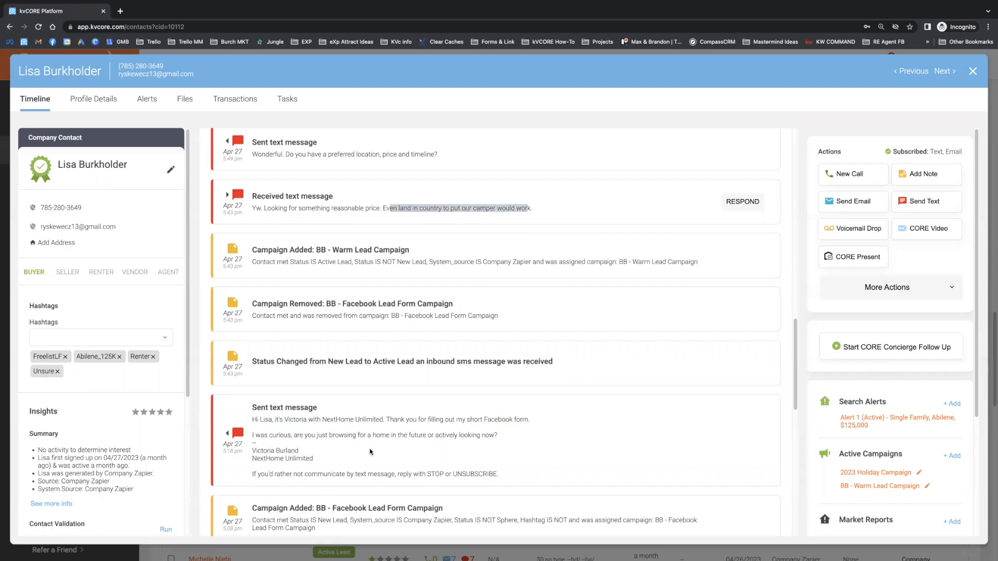
Step: Compare the campaign text's question about browsing or actively looking with the lead's text reply
triple_click(407, 436)
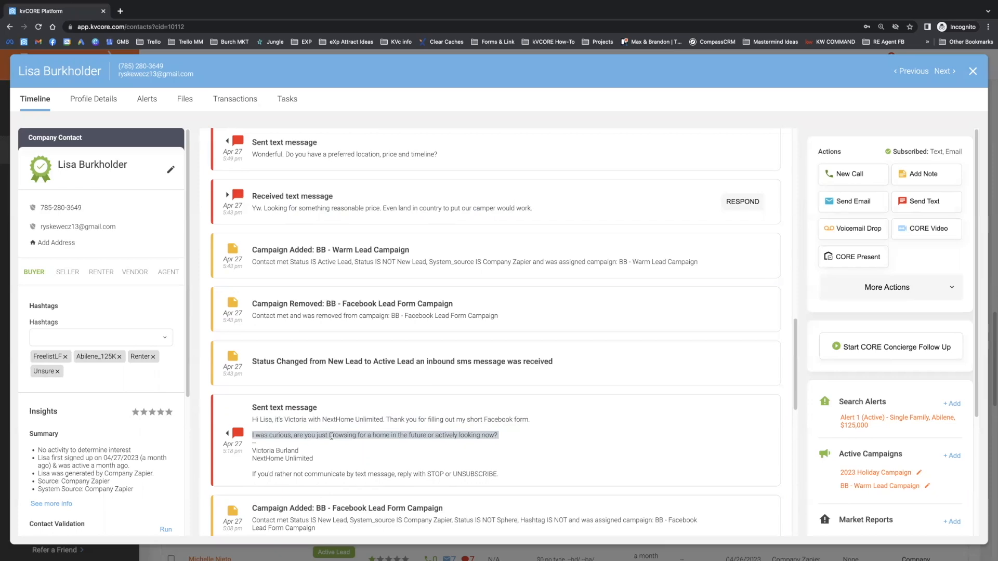
triple_click(445, 209)
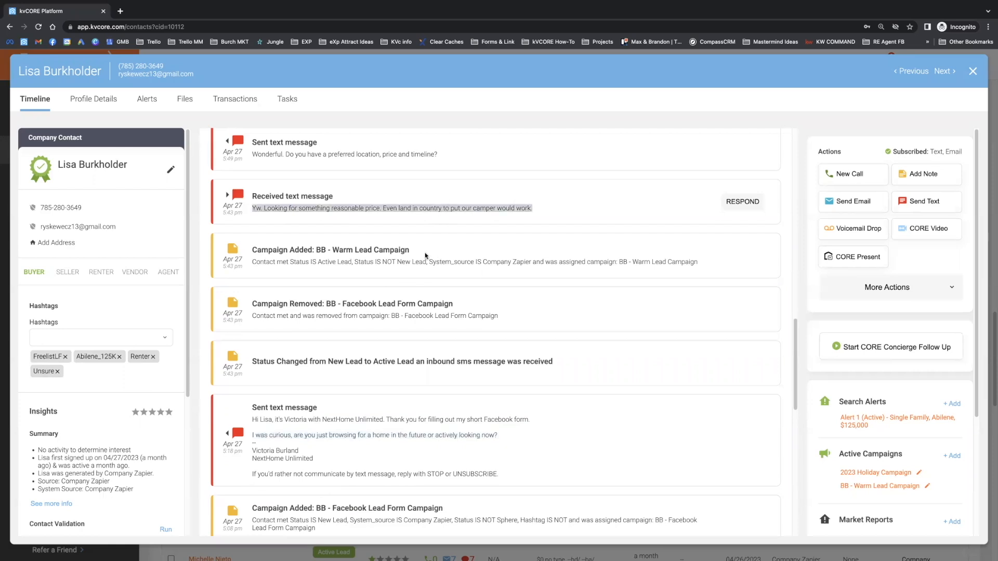
left_click(384, 434)
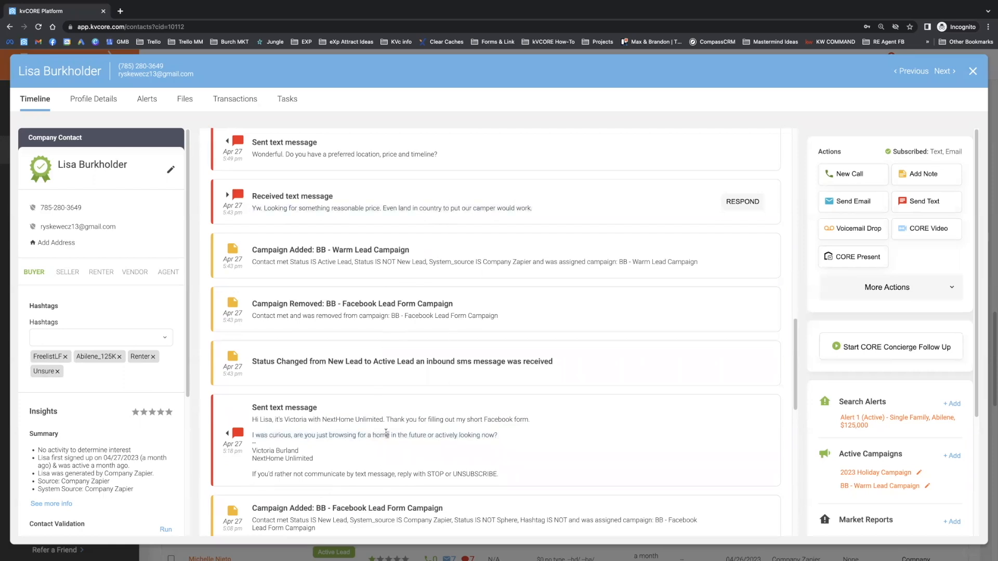
triple_click(381, 433)
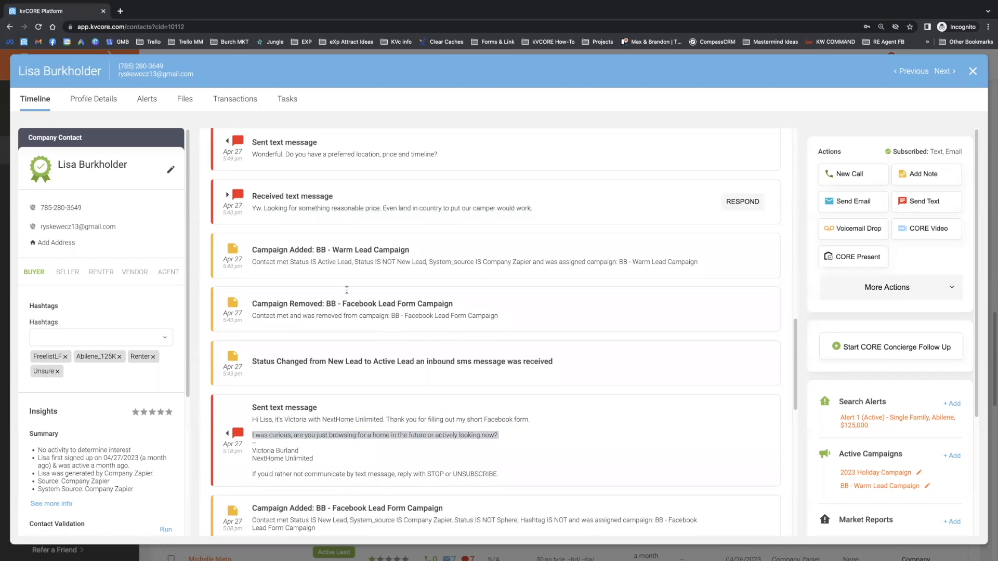
left_click(363, 208)
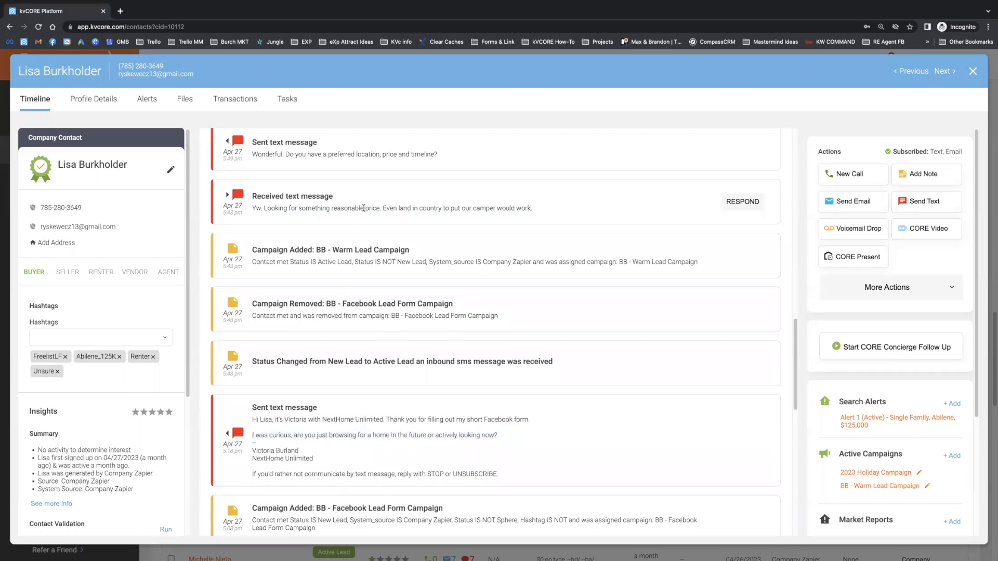
triple_click(363, 208)
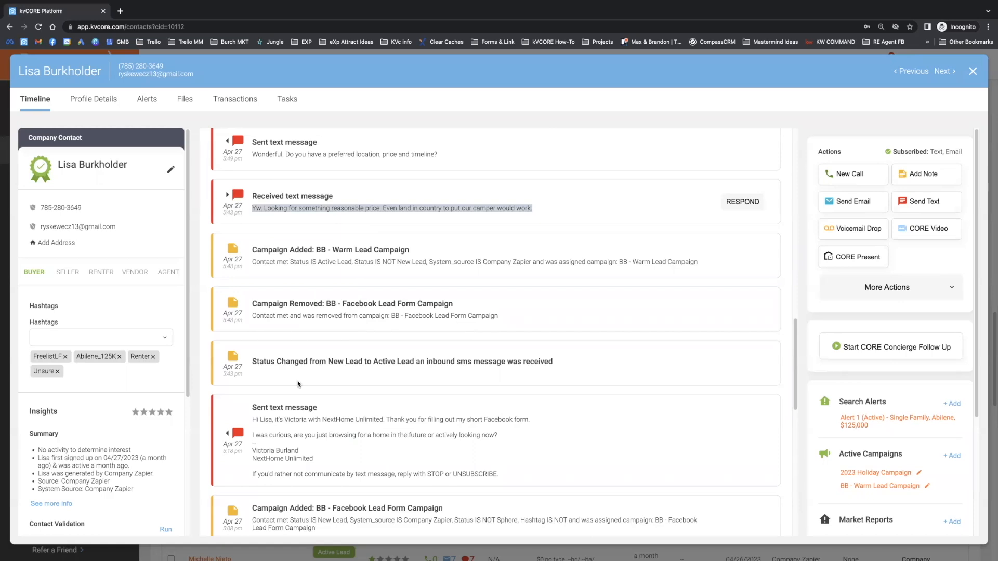
Step: Examine the New Lead to Active Lead status change entry alongside the received text that triggered it and its timestamp
left_click_drag(248, 360, 553, 365)
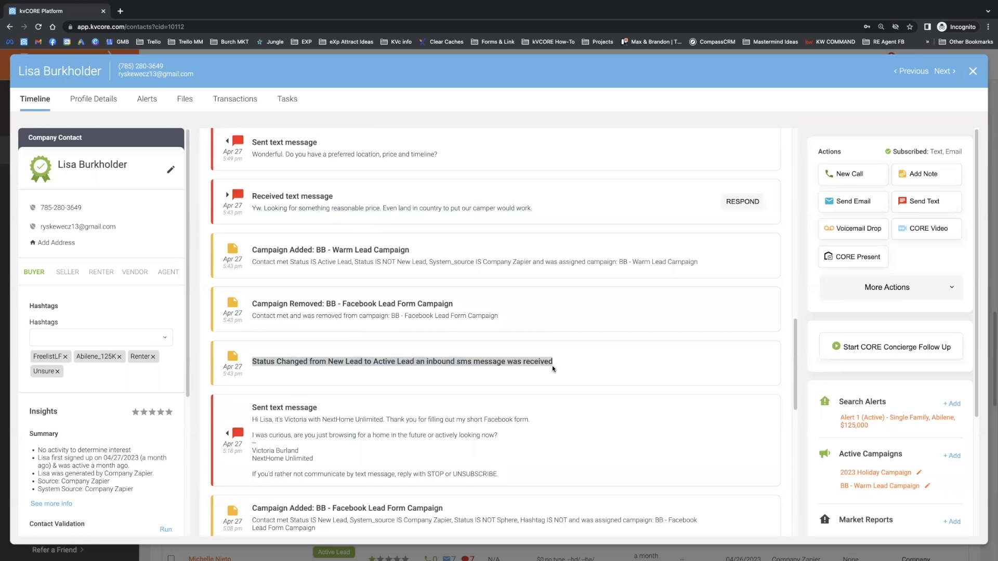
triple_click(318, 360)
left_click_drag(327, 209, 221, 217)
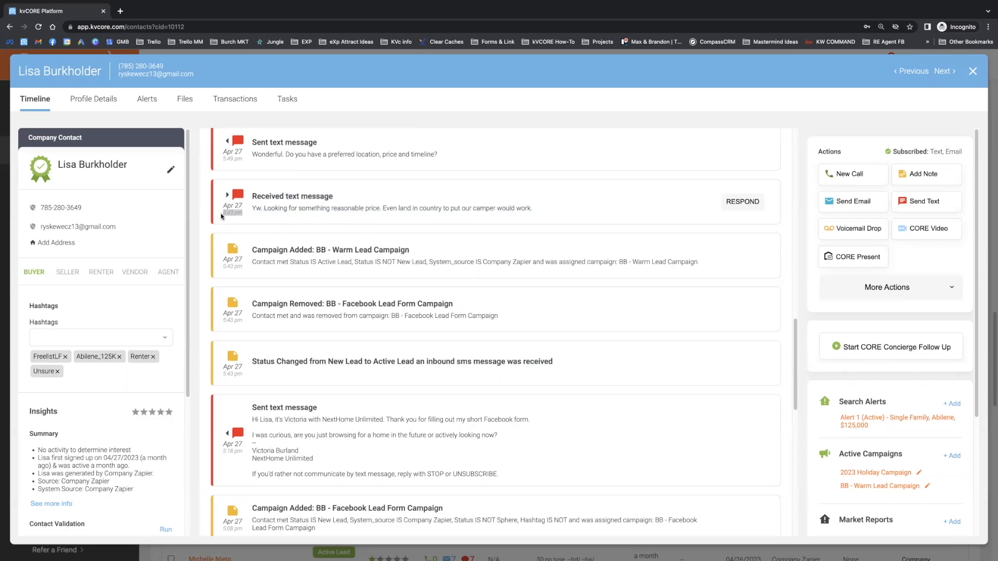
left_click_drag(245, 260, 328, 357)
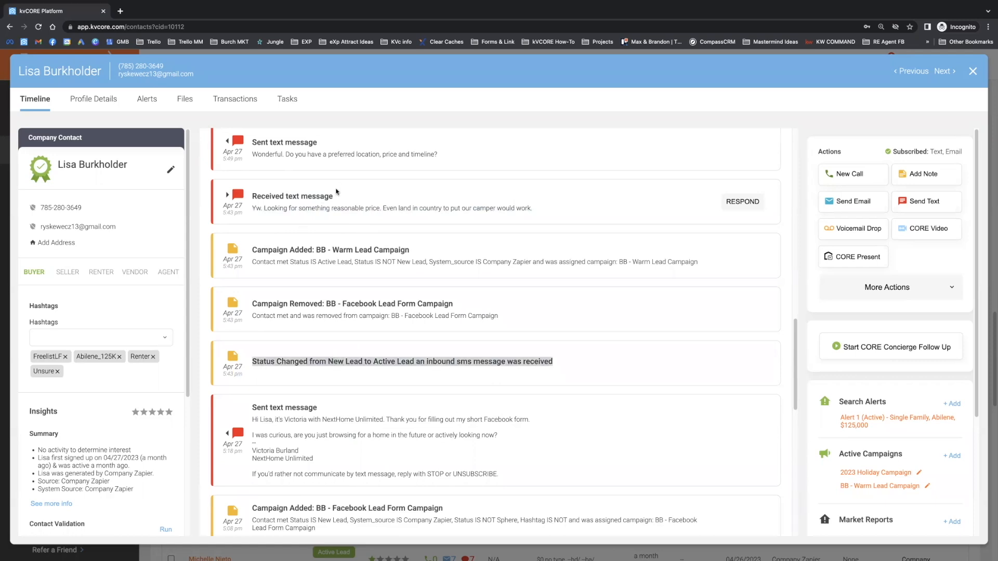
left_click_drag(298, 208, 395, 218)
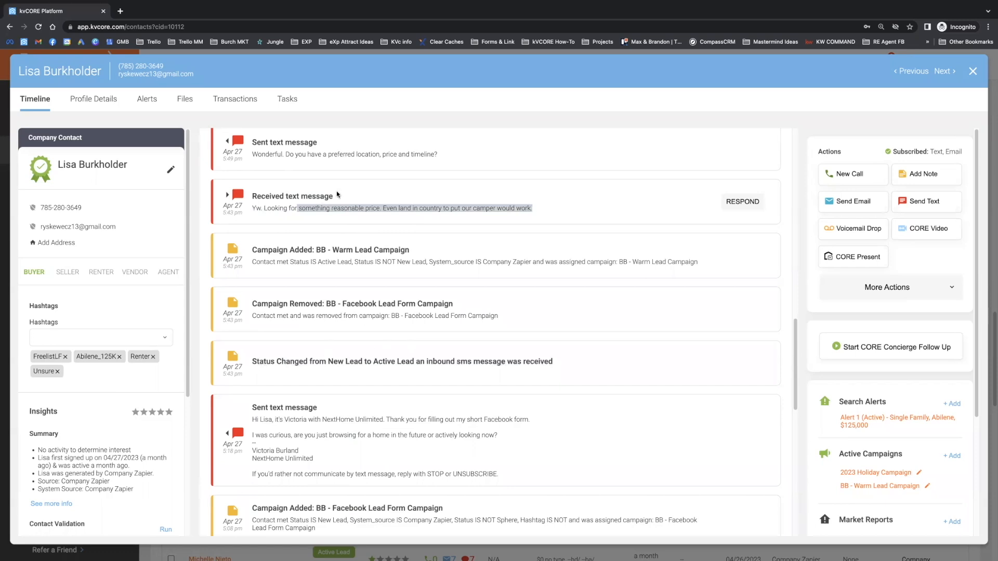
triple_click(268, 206)
left_click_drag(251, 361, 558, 367)
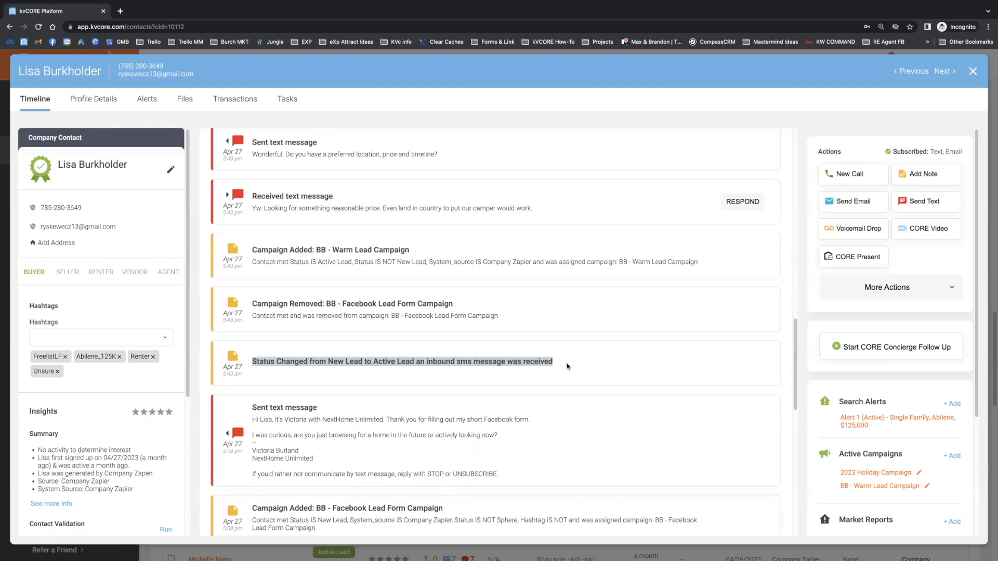
Step: Check the status change against the Client Journey stages and read the "BB - Facebook Lead Form Campaign" removed entry
left_click(420, 362)
left_click_drag(414, 363, 402, 362)
scroll(501, 362, "up", 15)
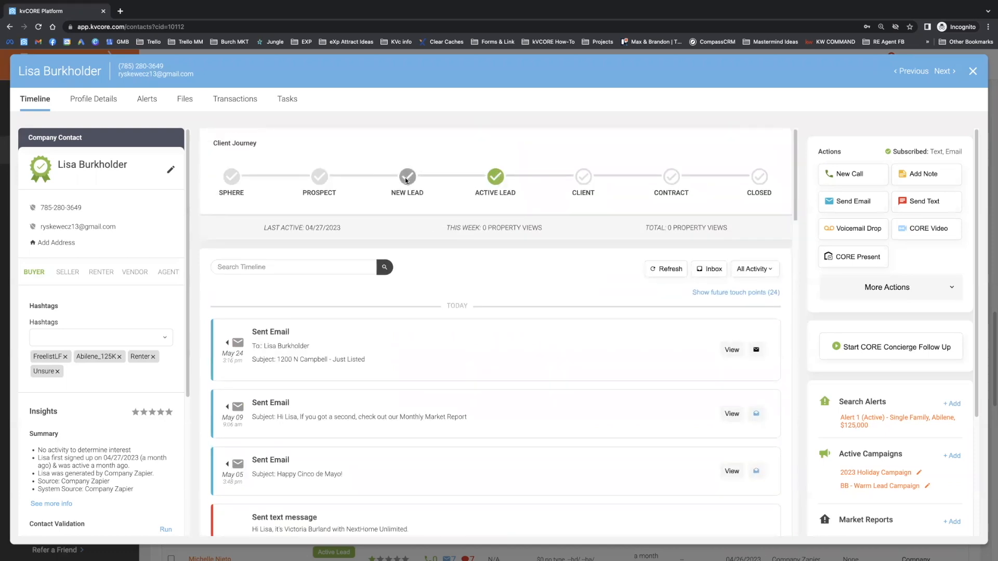
scroll(576, 334, "down", 15)
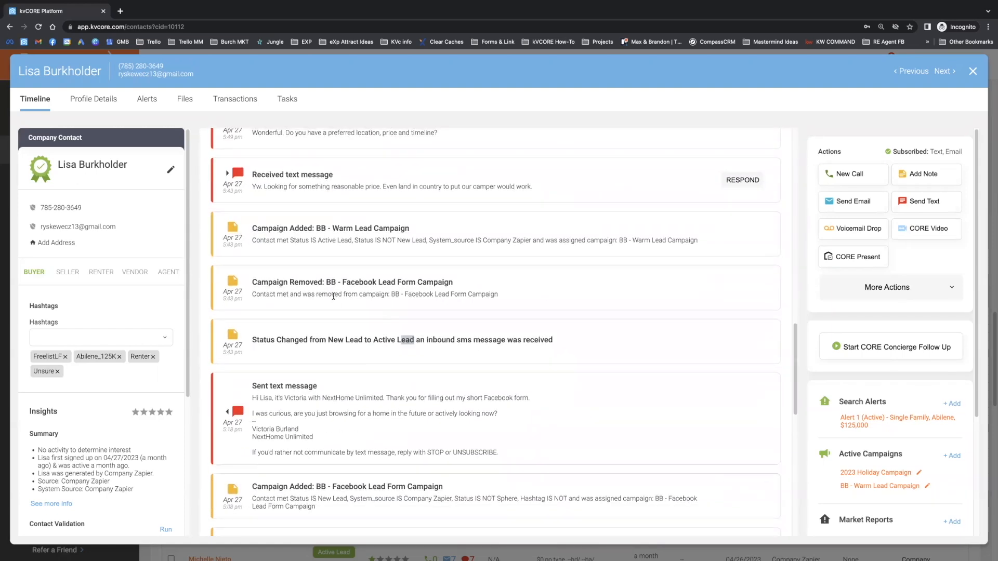
triple_click(279, 282)
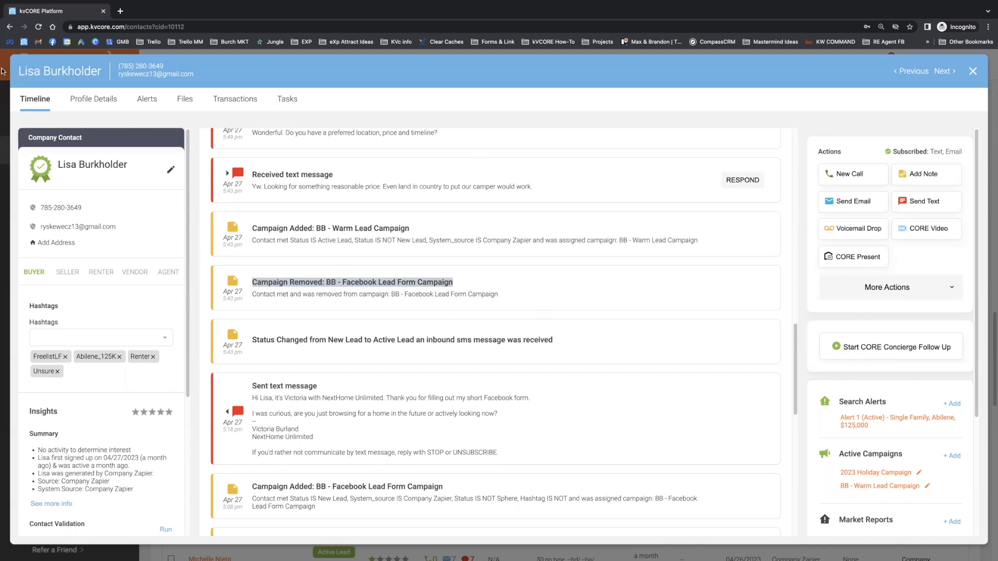
Step: Return to the smart campaign window and review its Campaign Actions through the final day 375 text
left_click(29, 18)
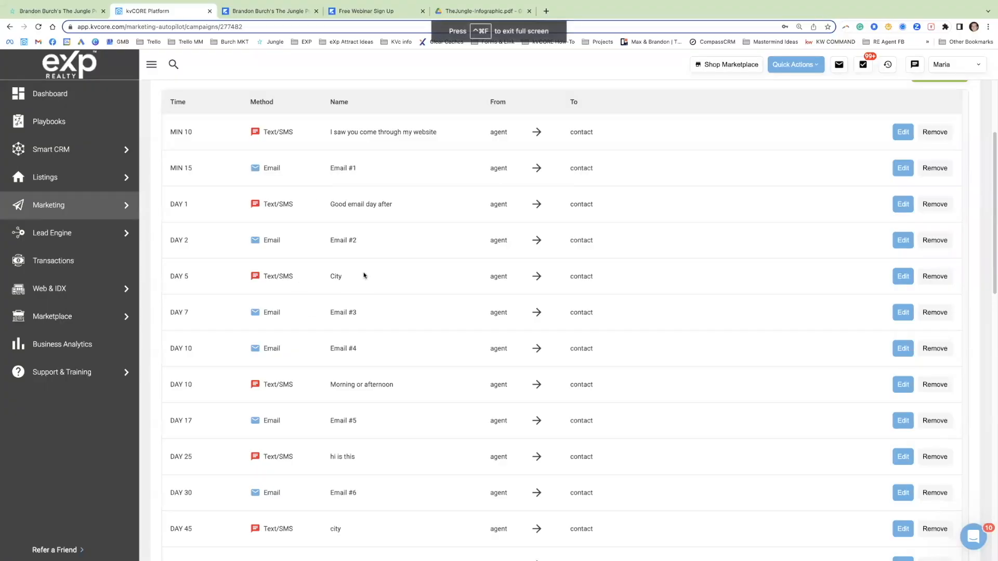
scroll(364, 274, "down", 10)
scroll(341, 449, "down", 6)
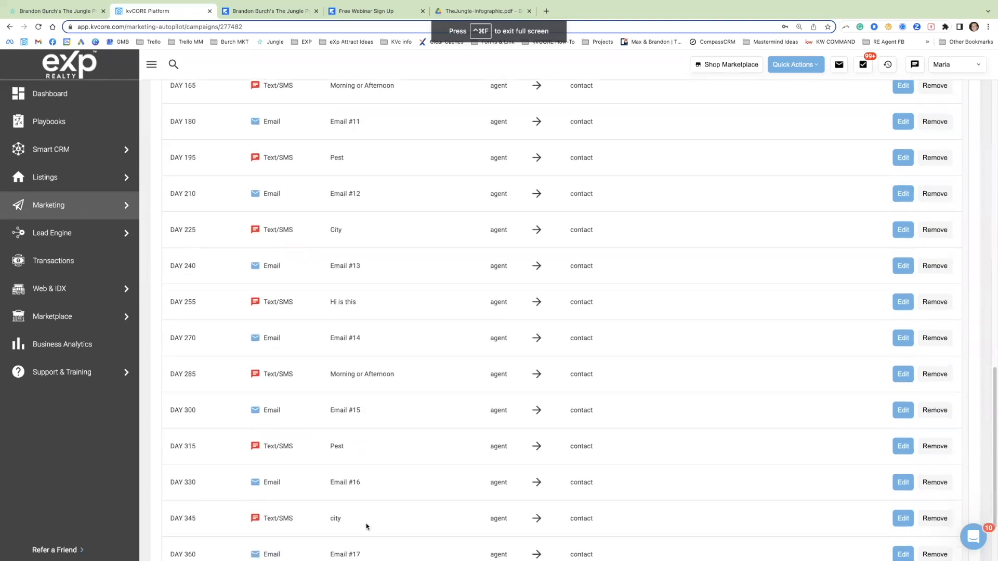
scroll(356, 481, "down", 3)
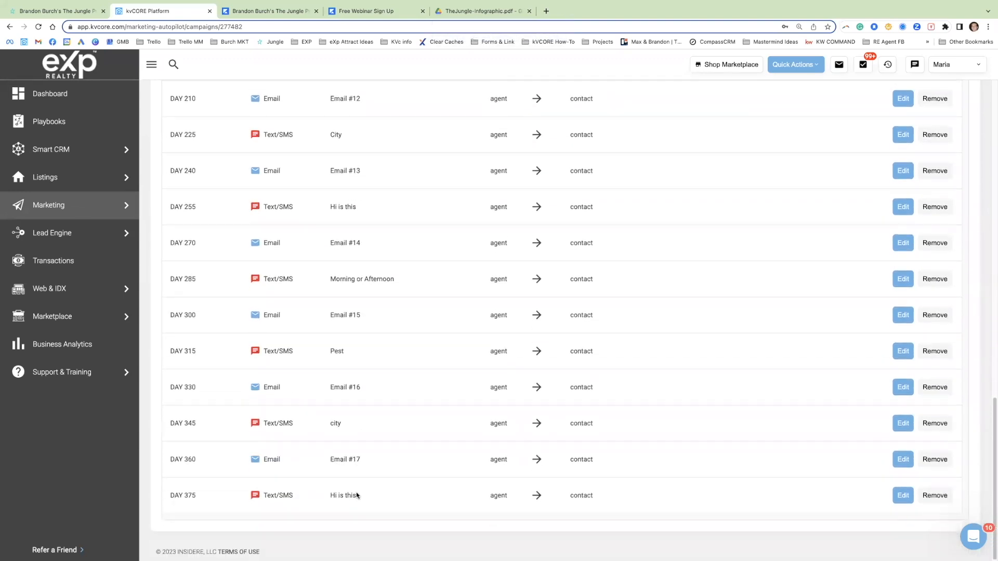
left_click_drag(361, 496, 323, 406)
left_click(343, 405)
scroll(248, 198, "up", 15)
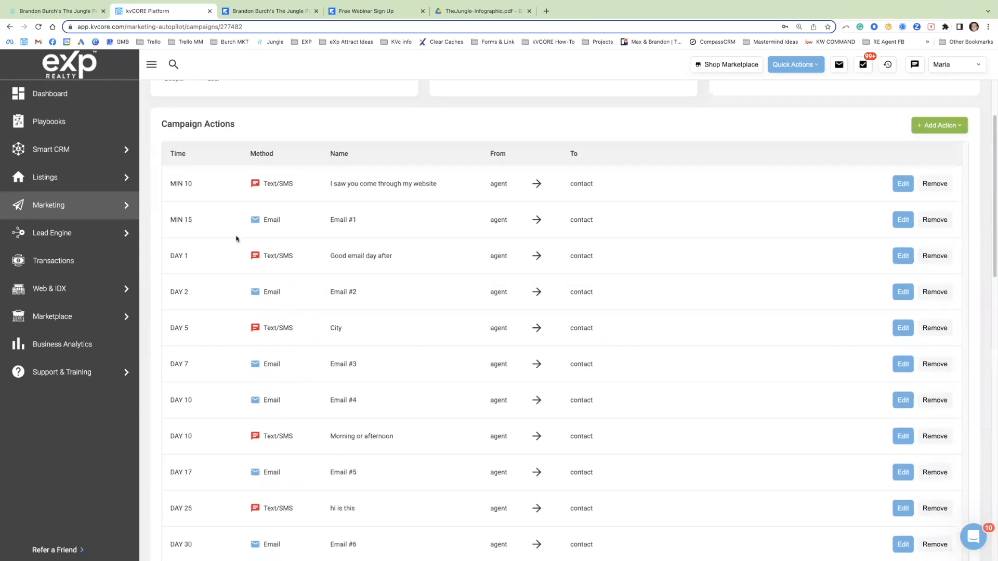
Step: Review the day 2 "Email #2" action and the texts and emails scheduled from day 5 onward
left_click_drag(170, 291, 694, 298)
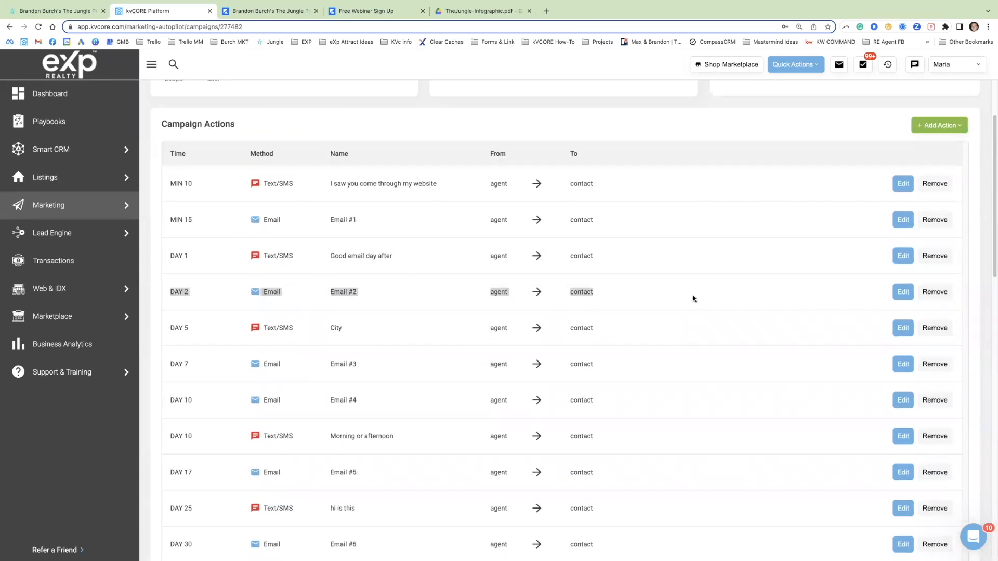
left_click_drag(168, 327, 366, 546)
scroll(372, 408, "up", 3)
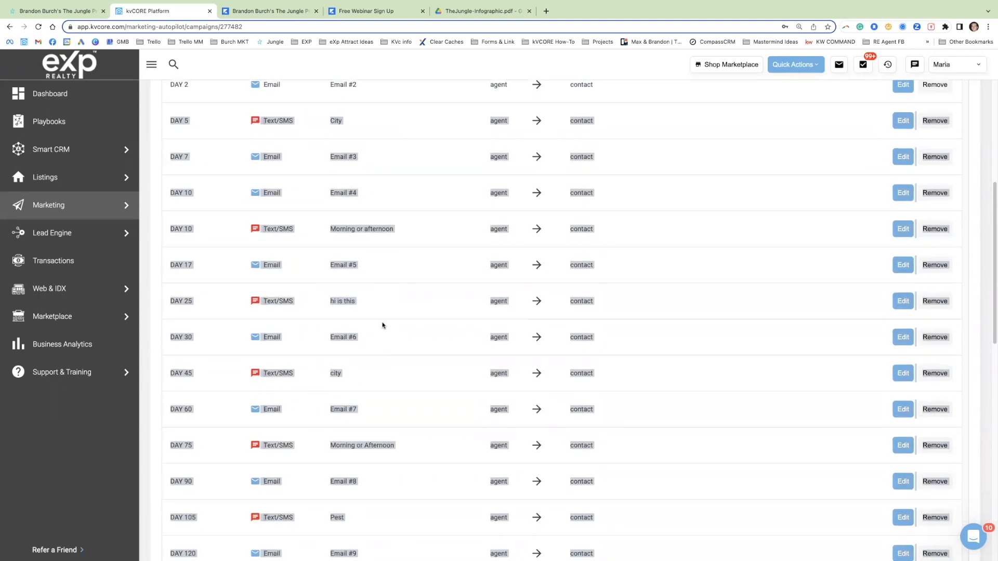
left_click(361, 252)
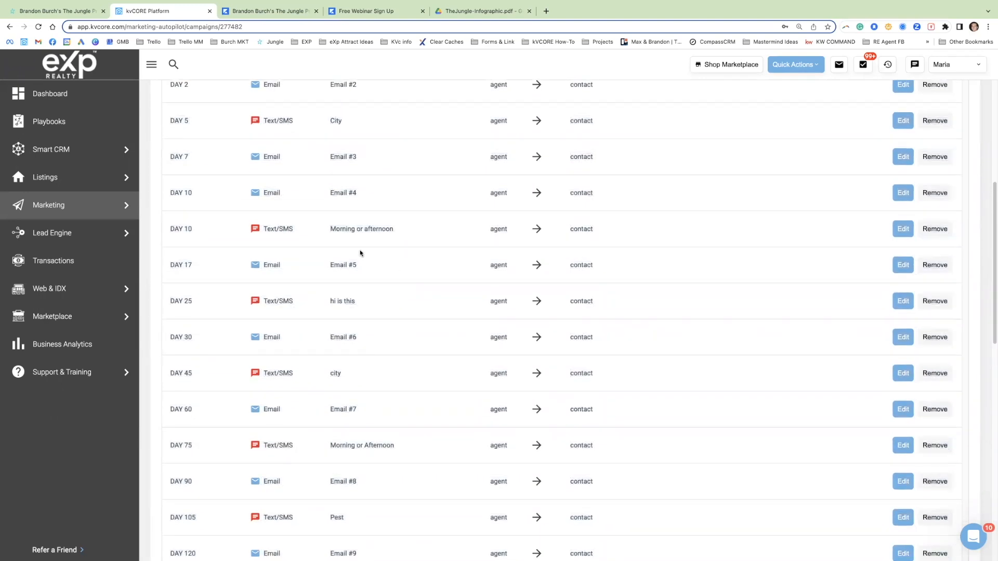
mouse_move(54, 14)
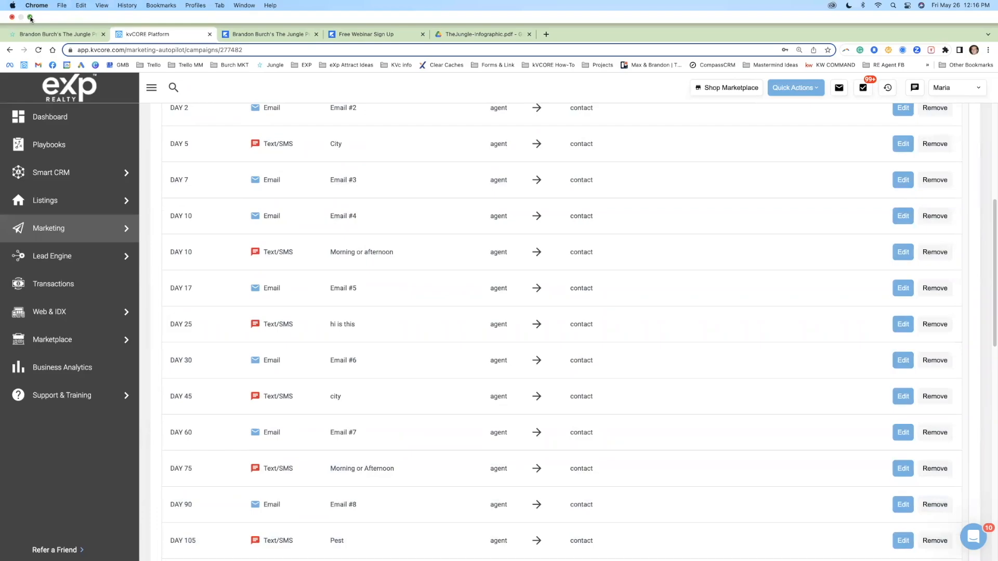
Step: Switch to the lead's contact timeline window and read the text sent May 19 after the Facebook form was filled out
key("ctrl+Up")
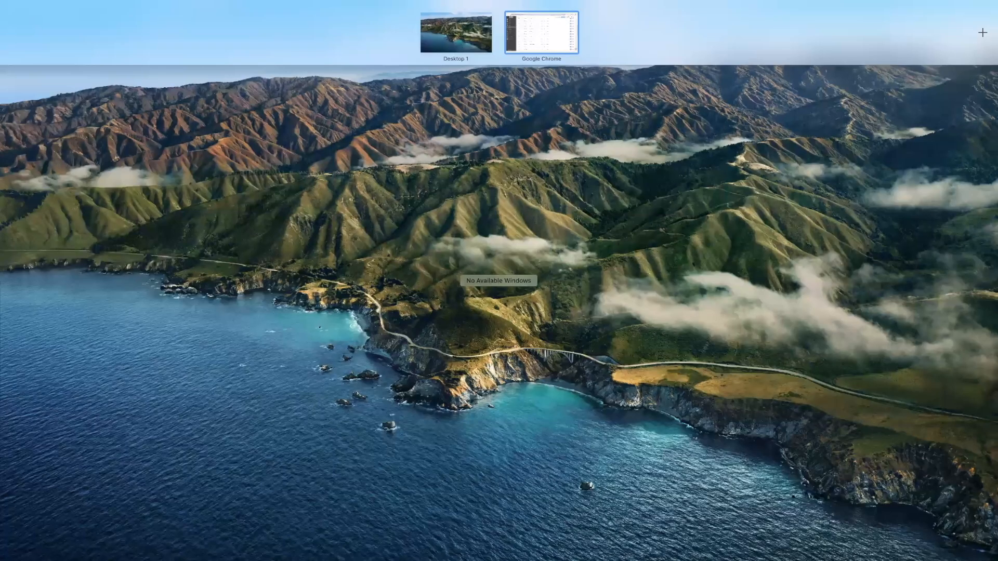
left_click(536, 36)
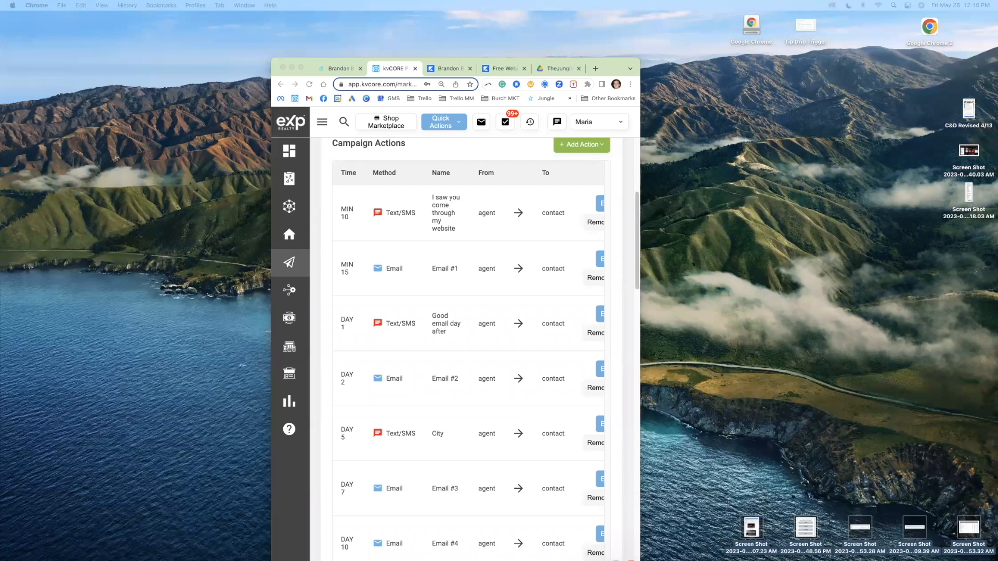
key("ctrl+Up")
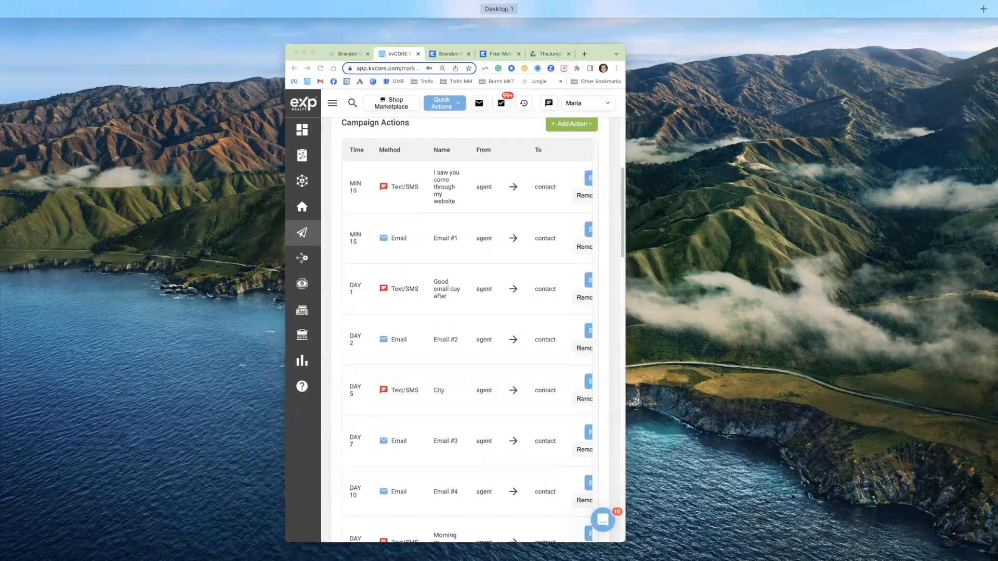
key("ctrl+Up")
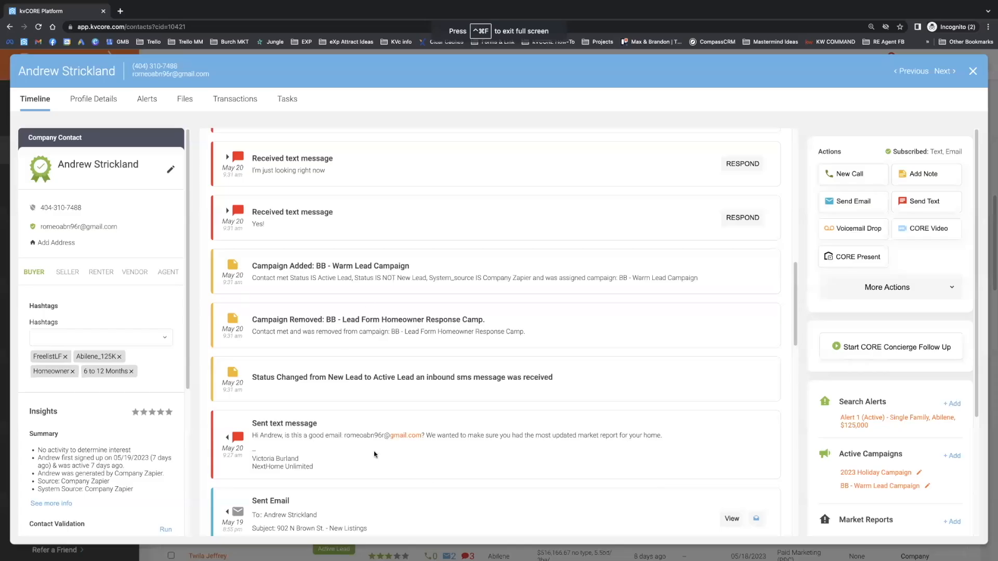
scroll(344, 380, "down", 5)
scroll(344, 381, "down", 3)
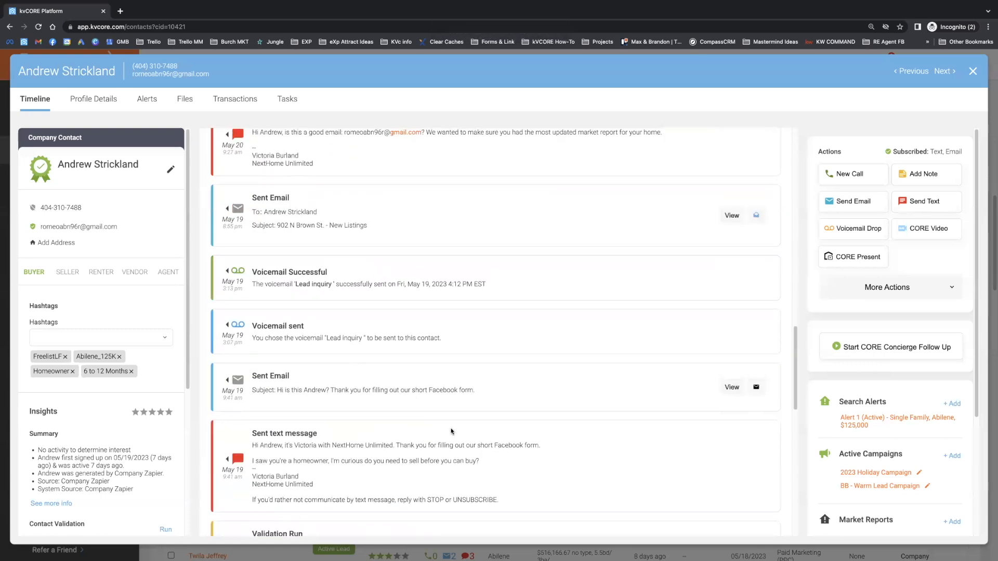
left_click_drag(491, 468, 251, 446)
left_click_drag(119, 458, 134, 457)
left_click_drag(415, 464, 327, 439)
Step: Read the May 20 sent text that asks the lead to confirm the email address for the market report
scroll(328, 436, "up", 2)
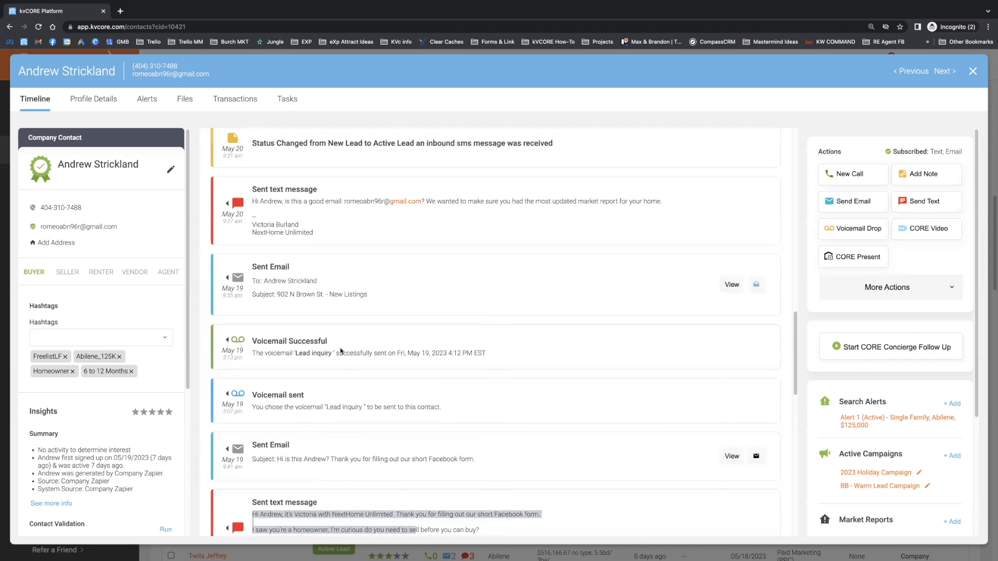
scroll(343, 379, "down", 1)
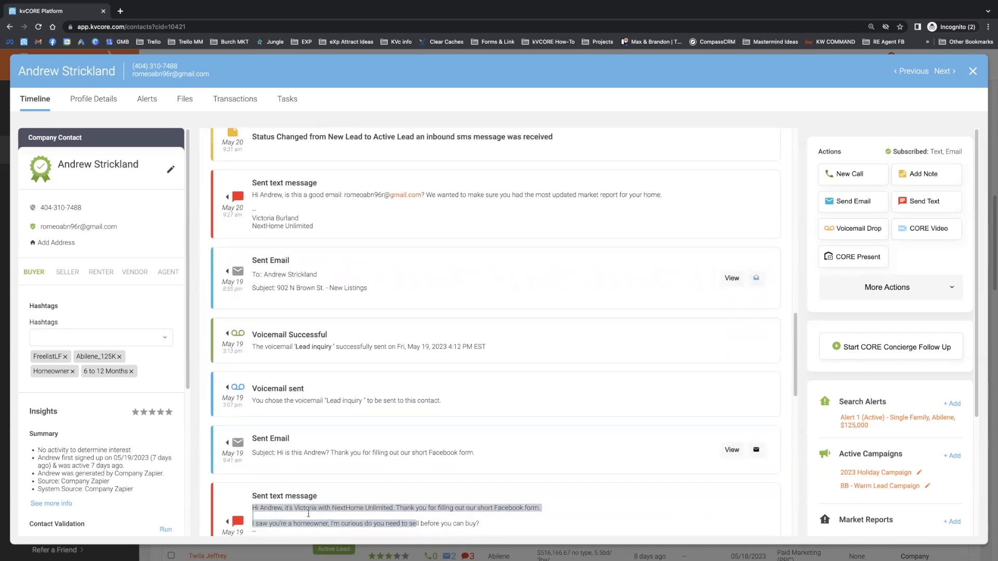
left_click(315, 227)
left_click_drag(315, 227, 255, 196)
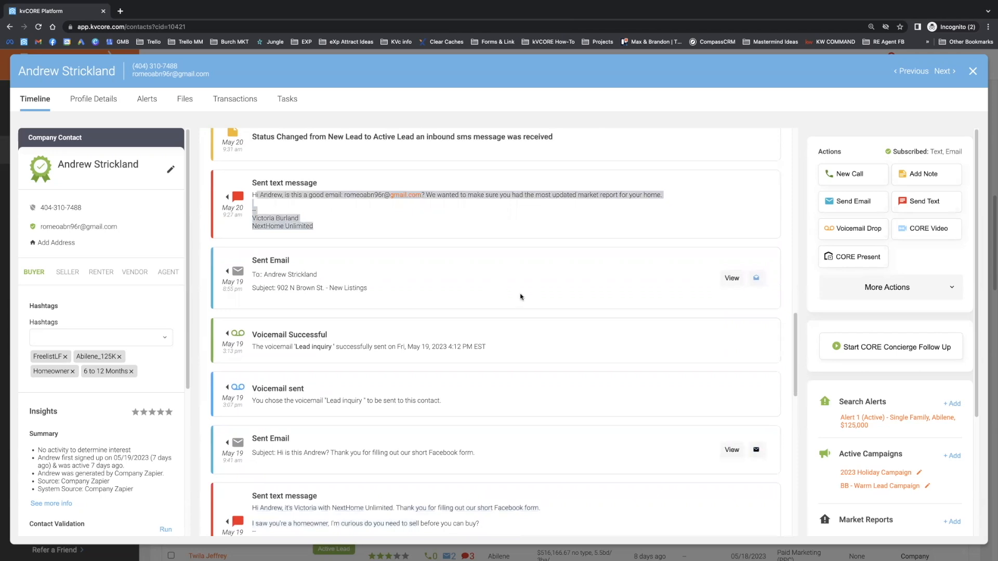
scroll(332, 333, "up", 1)
scroll(331, 333, "up", 1)
scroll(266, 224, "up", 1)
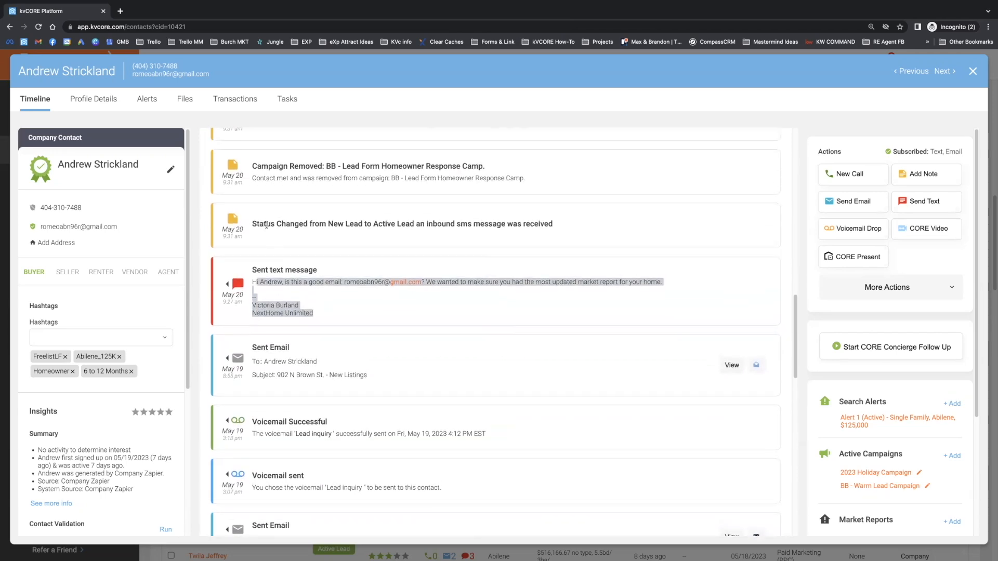
Step: Examine the received "Yes!" text and compare its timestamp with those of the campaign added and removed entries
scroll(282, 237, "up", 1)
scroll(267, 183, "up", 1)
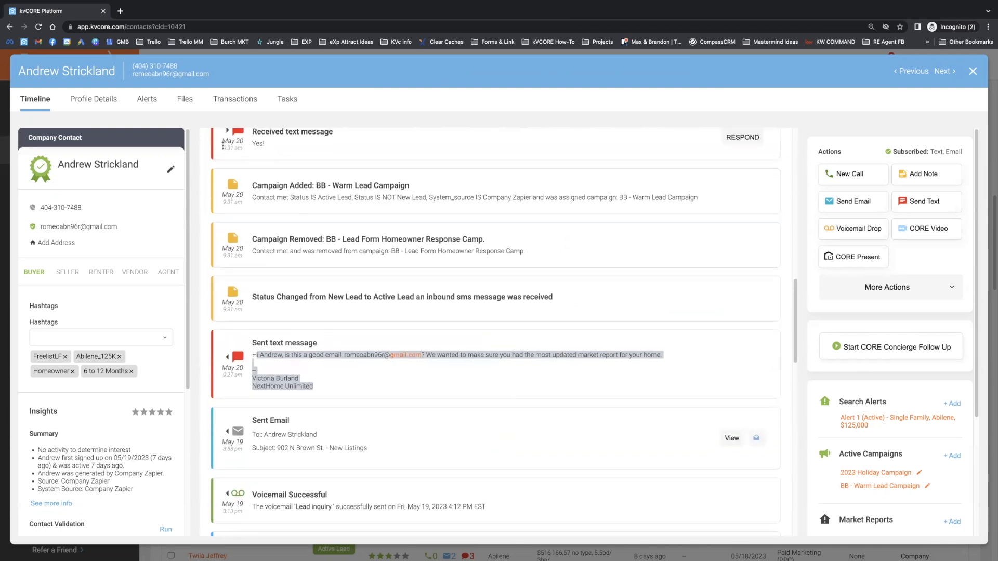
scroll(268, 143, "up", 1)
triple_click(275, 141)
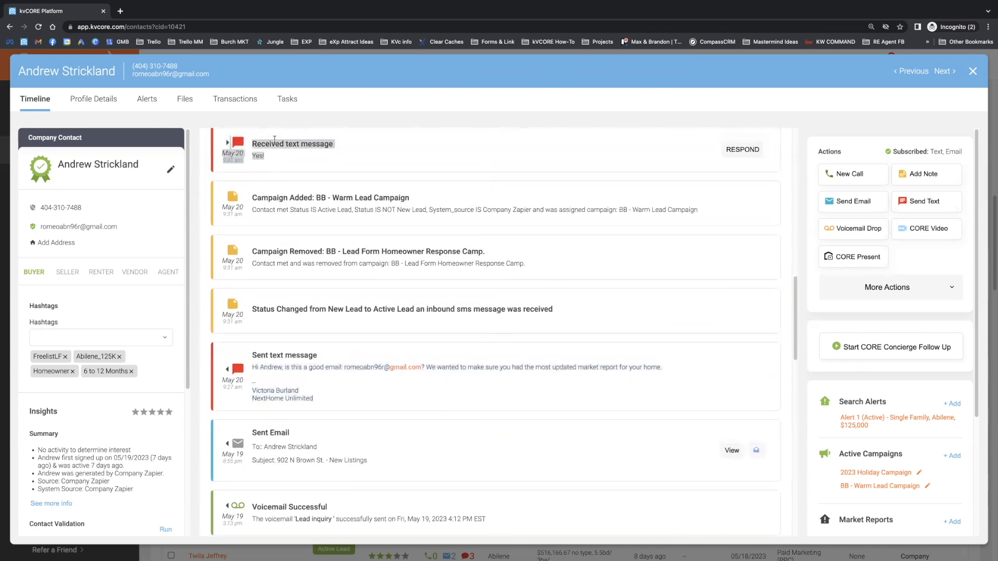
left_click(246, 158)
triple_click(240, 161)
left_click_drag(243, 216, 227, 215)
left_click_drag(242, 269, 227, 269)
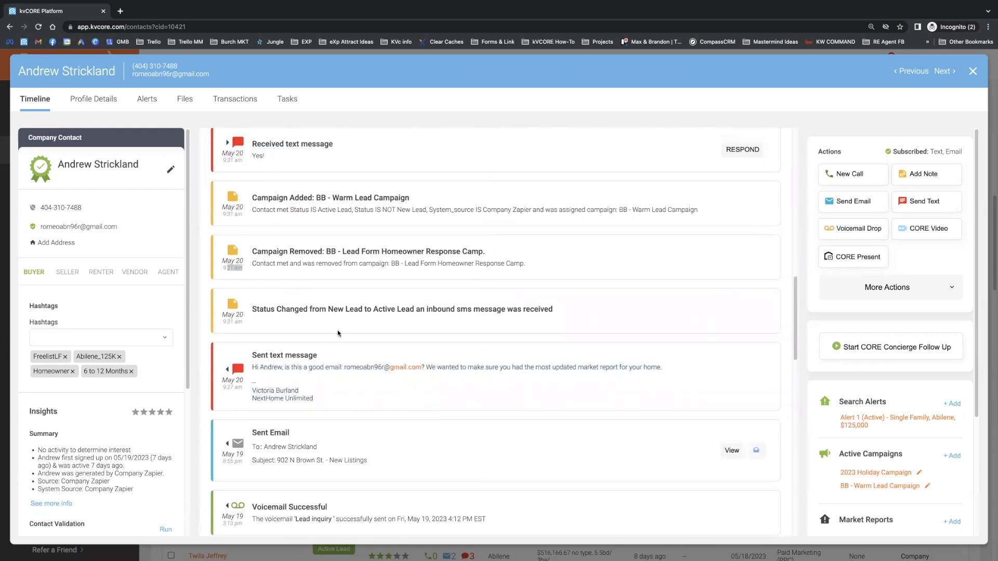
left_click_drag(270, 157, 229, 147)
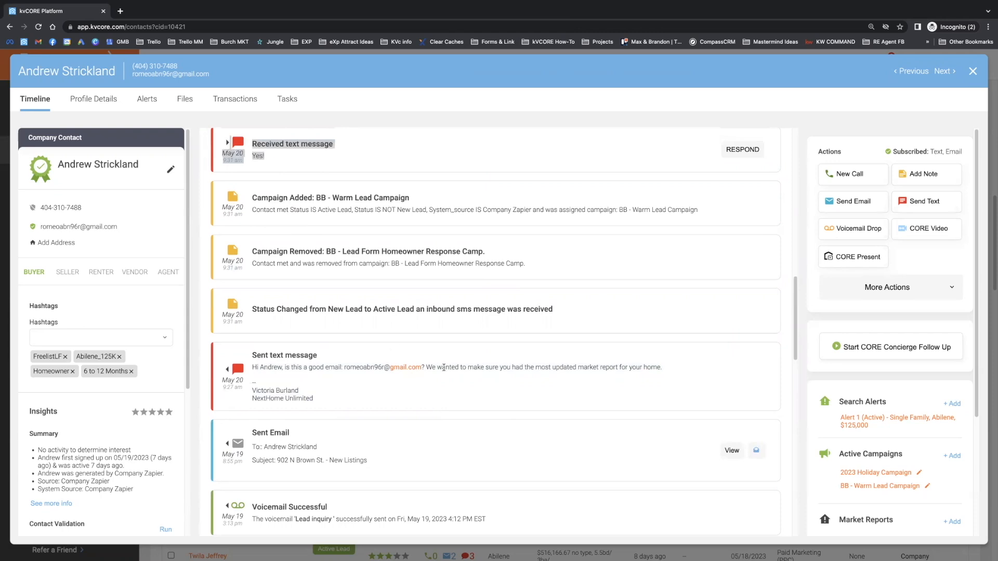
Step: Trace the sent market report text to the status change and "BB - Lead Form Homeowner Response Camp." removed entries
left_click_drag(525, 367, 619, 367)
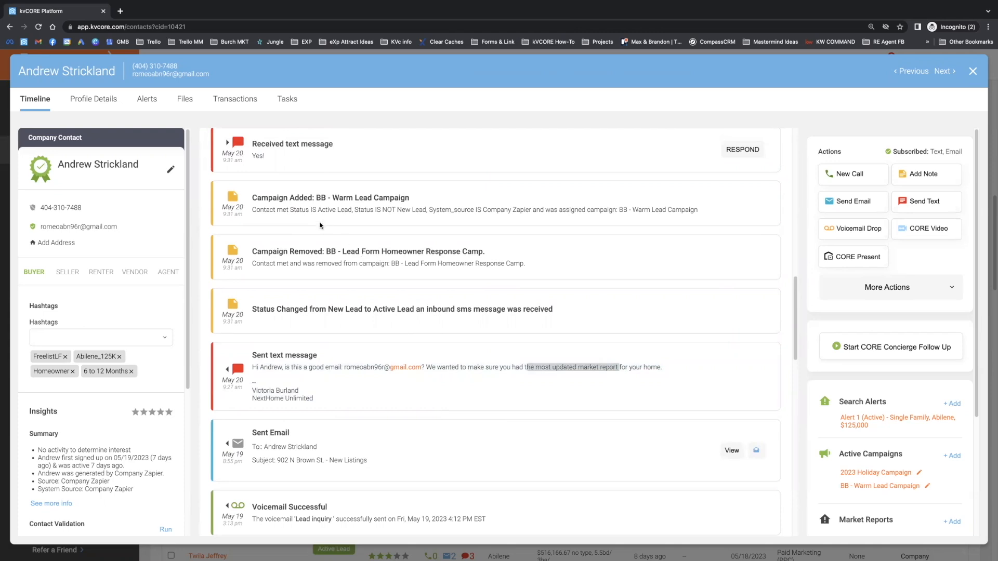
left_click_drag(298, 309, 552, 311)
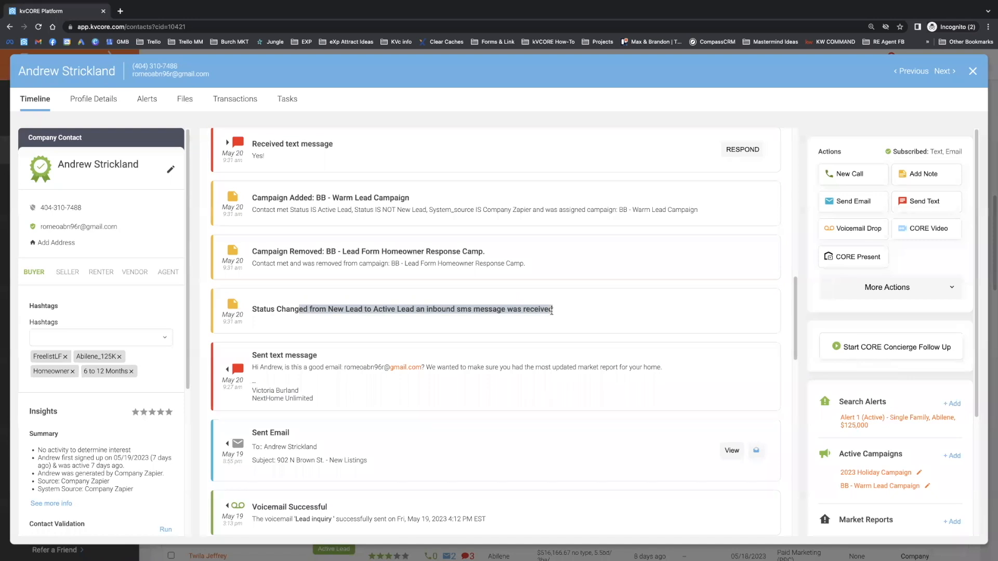
left_click_drag(261, 251, 490, 253)
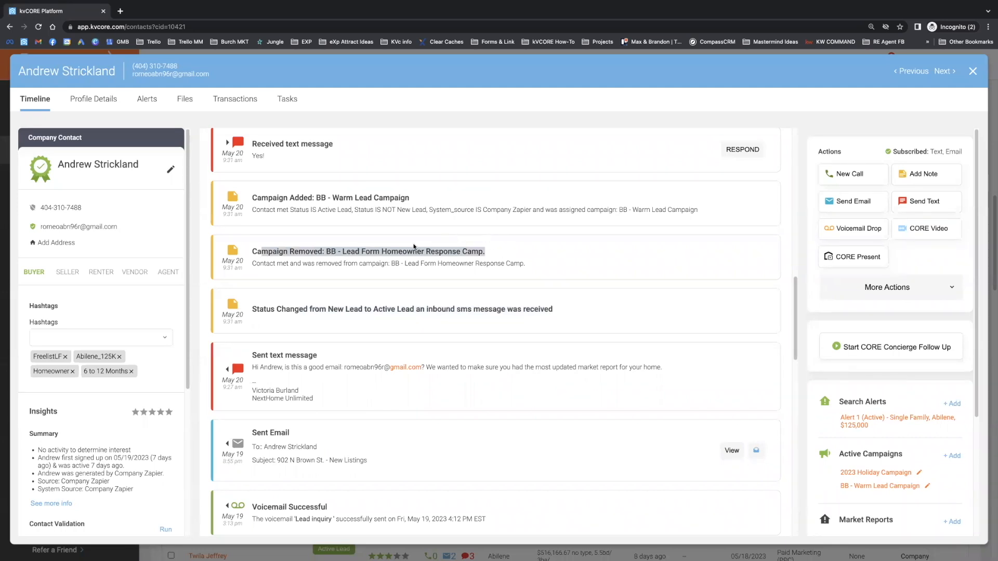
Step: Check the "BB - Warm Lead Campaign" added entry and its conditions against the inbound SMS status change
left_click(325, 207)
left_click_drag(252, 197, 405, 210)
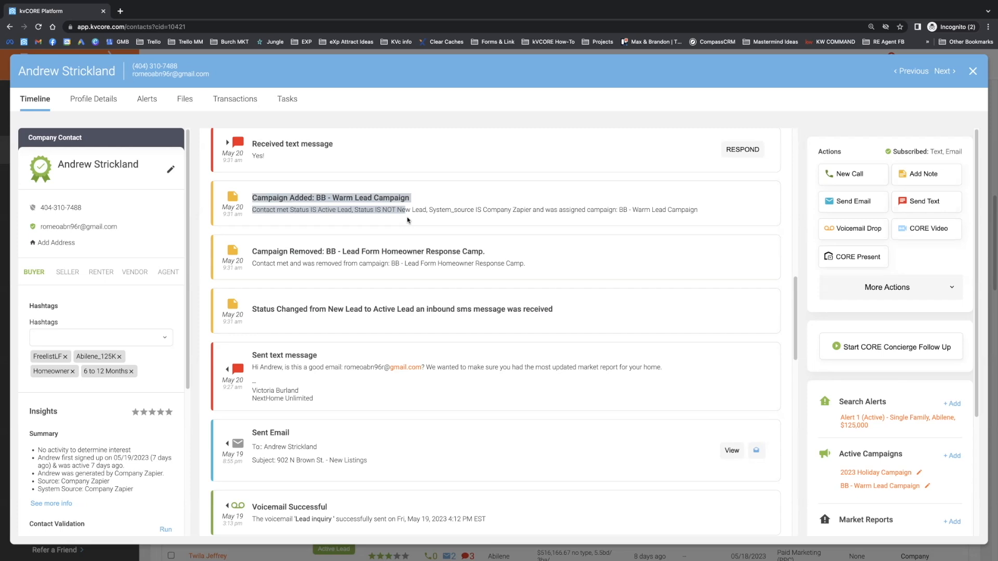
left_click(407, 220)
left_click_drag(554, 311, 452, 304)
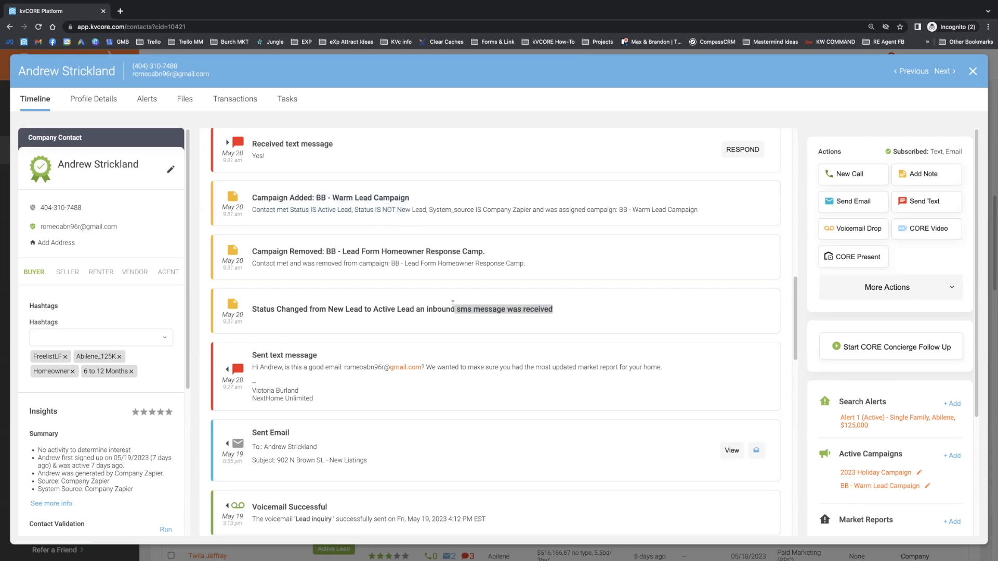
left_click(425, 207)
left_click_drag(721, 211, 253, 194)
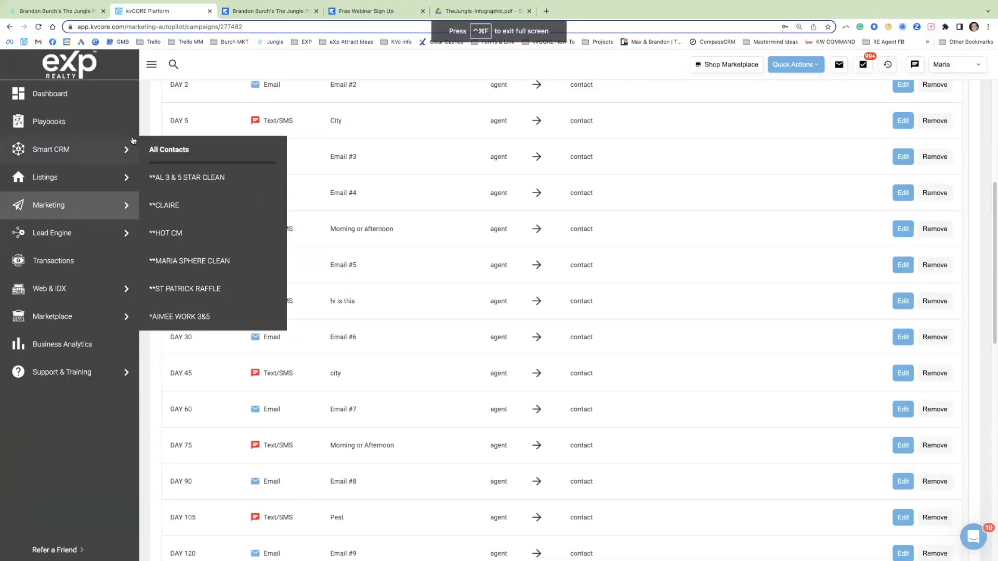
Step: Return to the campaigns window, search My Campaigns for "warm" and open the warm lead campaign
scroll(571, 311, "up", 10)
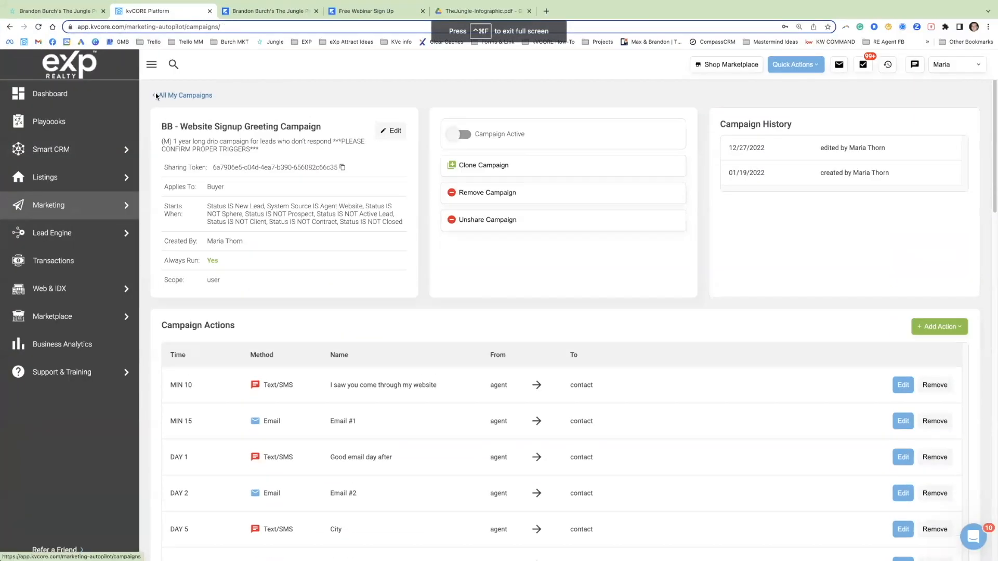
left_click(156, 95)
left_click(228, 240)
type("rm")
key("Return")
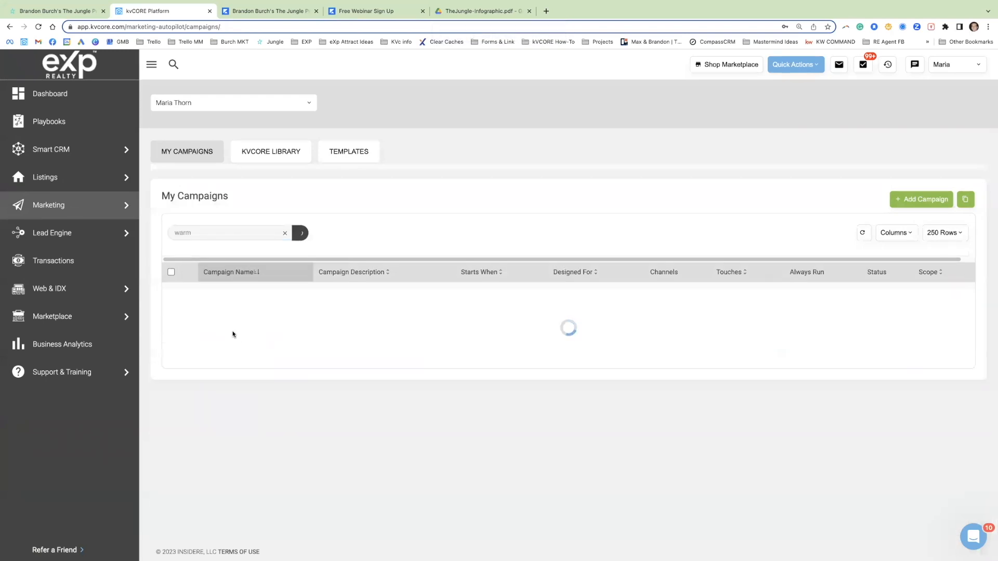
left_click(235, 350)
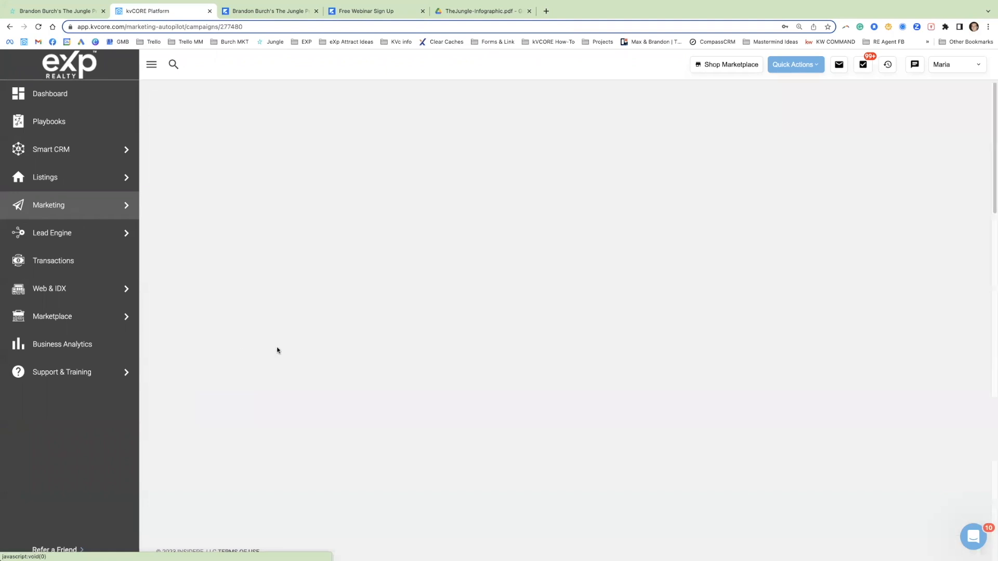
Step: Review the campaign's actions and open the day 7 "Any Home Any Website***" text to examine its message and website search link placeholder
scroll(358, 301, "down", 5)
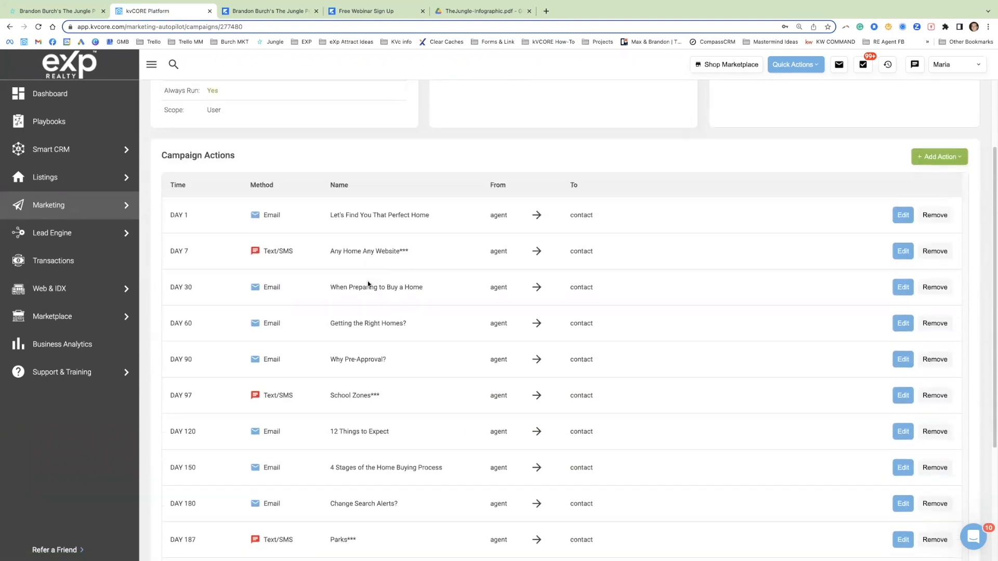
scroll(380, 280, "down", 1)
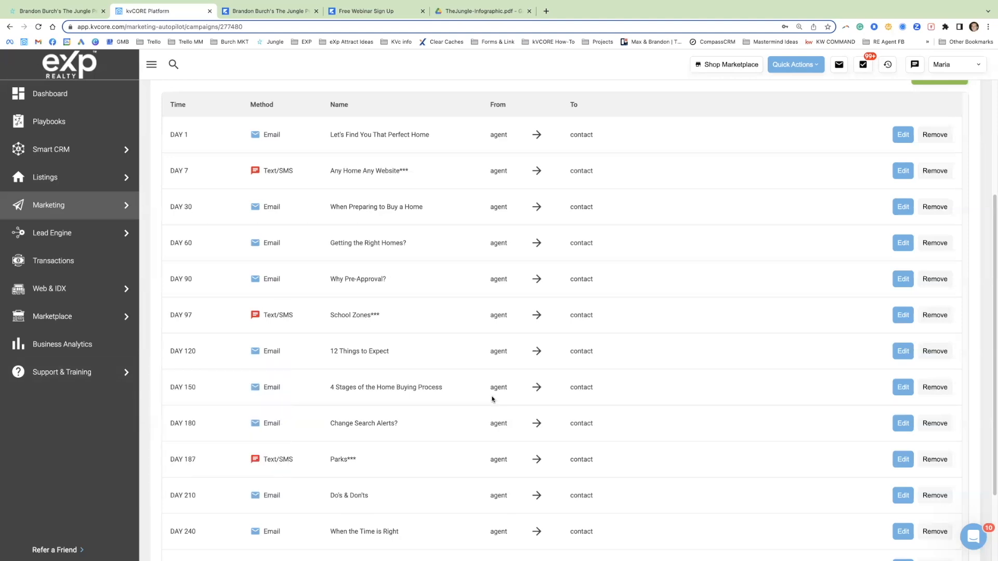
left_click_drag(179, 171, 413, 173)
left_click(902, 171)
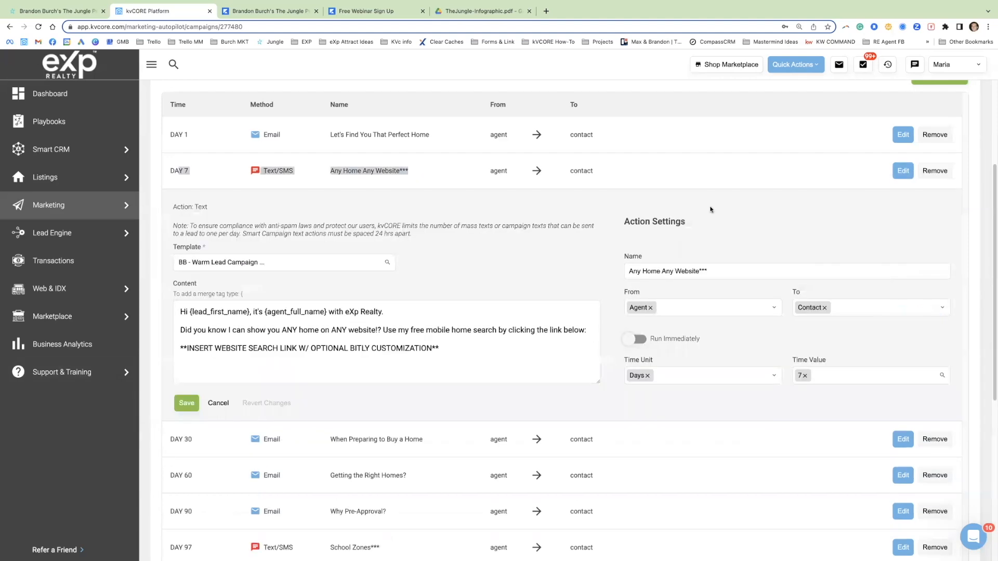
left_click(440, 346)
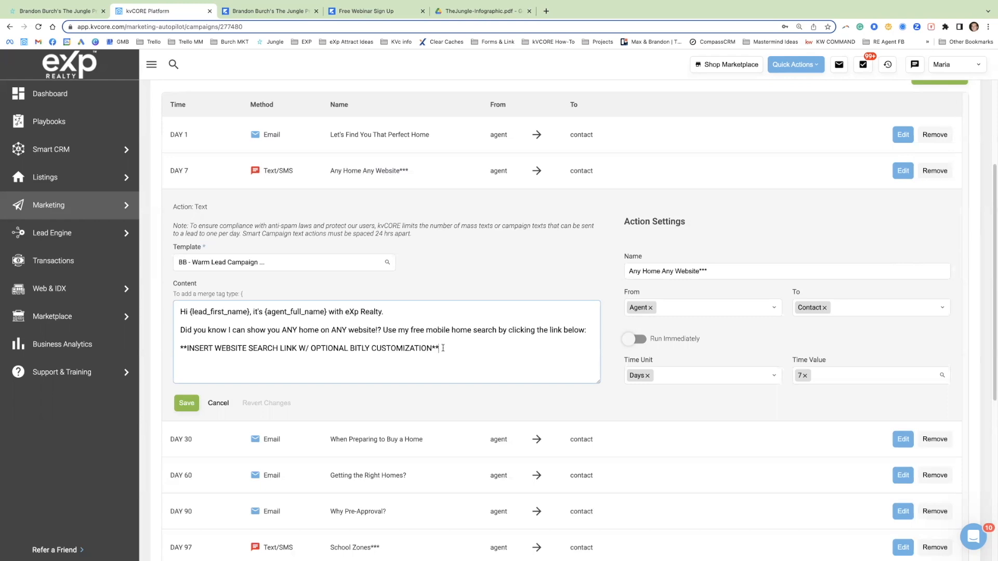
triple_click(436, 331)
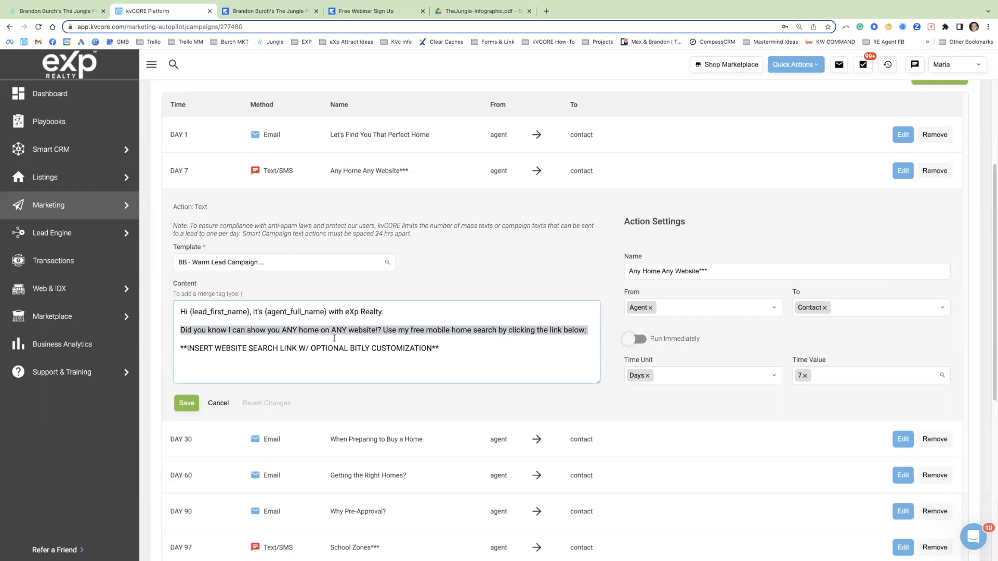
triple_click(375, 348)
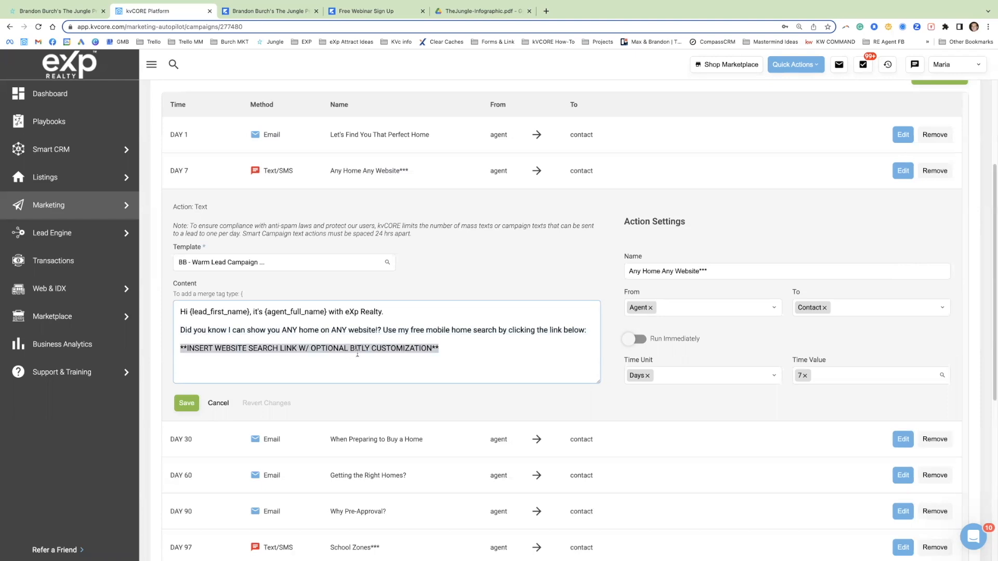
Step: Open the agent's eXp Realty website in a new tab, run an unfiltered property search and copy the results page's URL
left_click(545, 11)
type("nick")
key("Return")
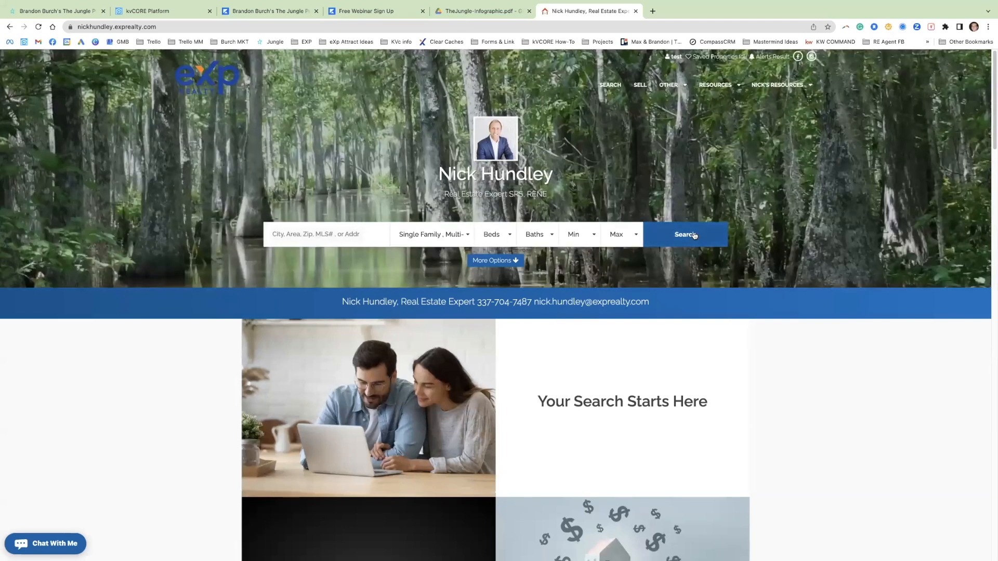
left_click(693, 238)
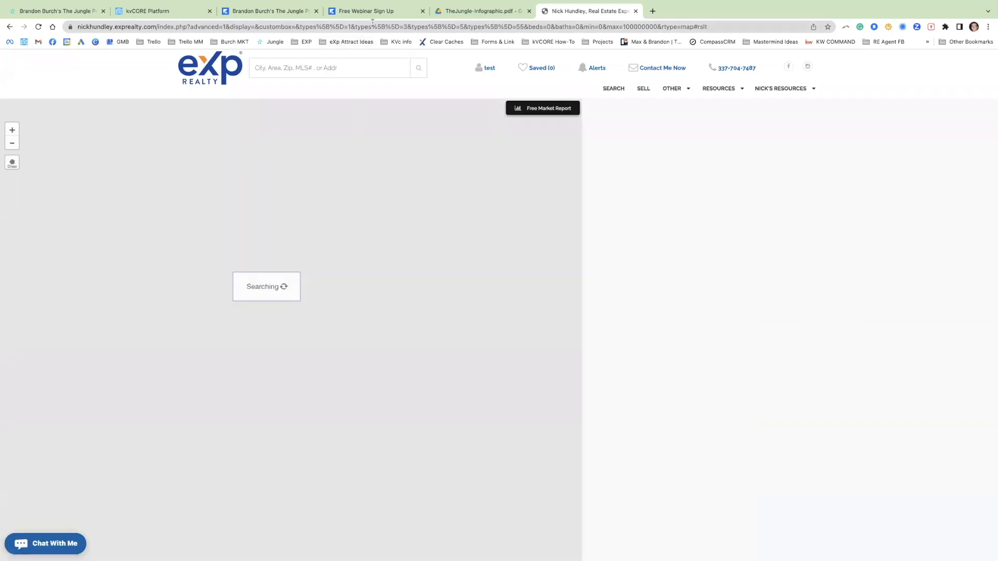
left_click(378, 30)
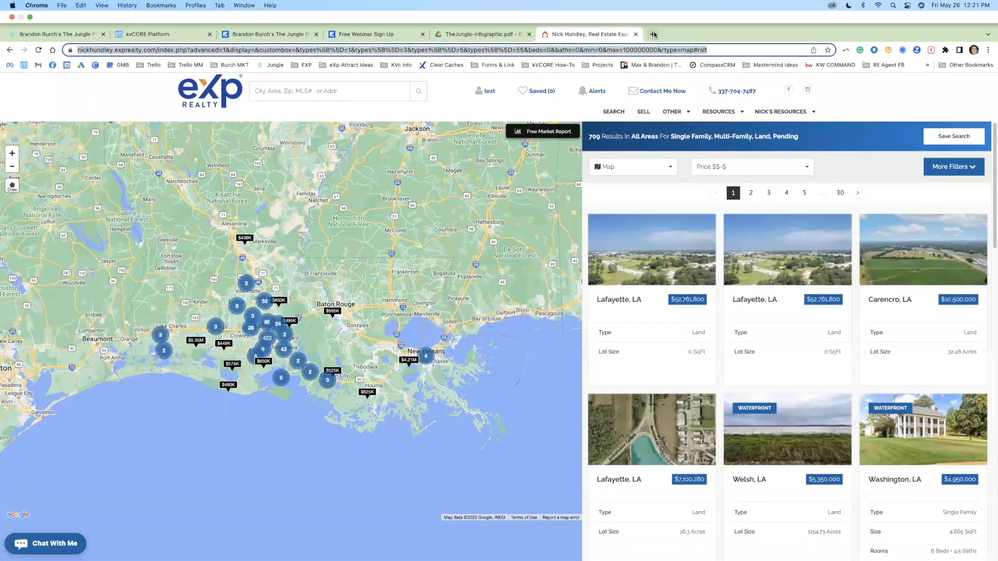
Step: Open Bitly in a new tab and start a new link with the copied property search URL as its destination
left_click(654, 35)
type("bitly")
key("Return")
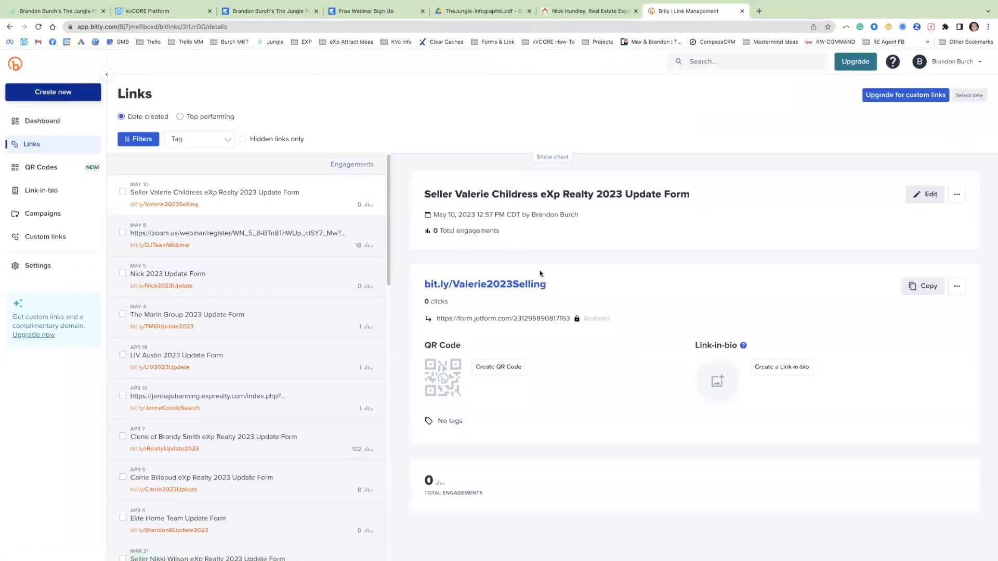
left_click(69, 102)
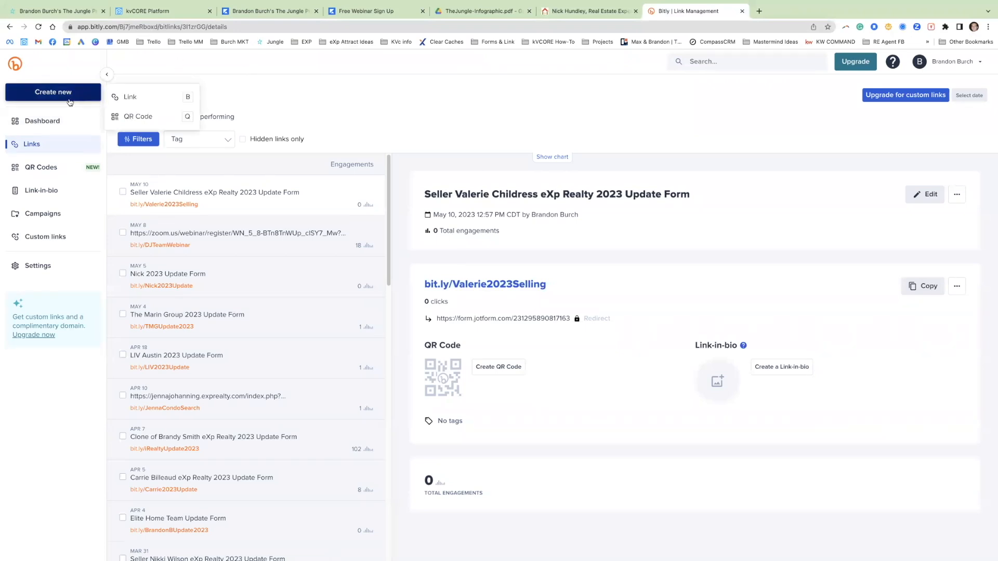
left_click(134, 98)
key("super+v")
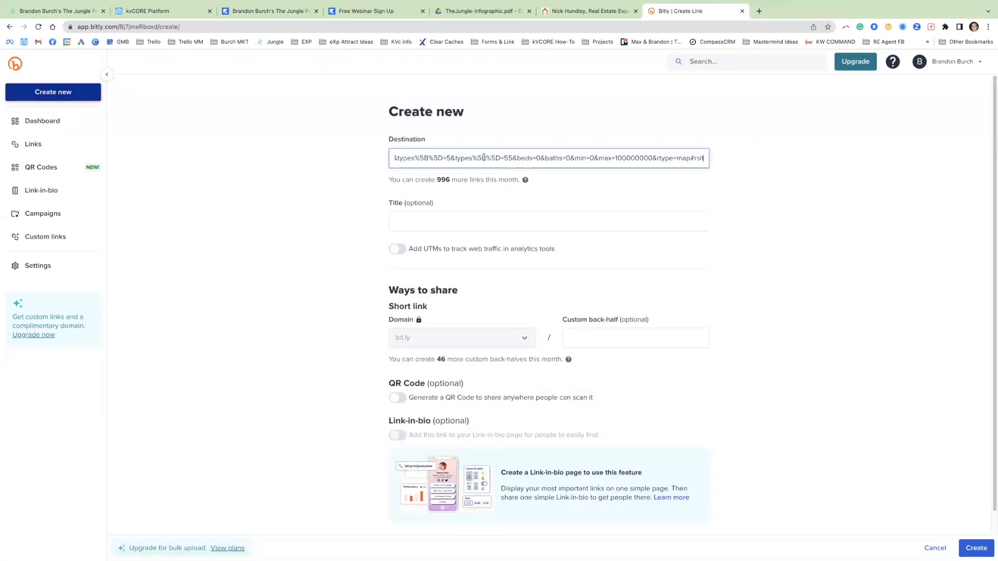
Step: Set the custom back-half to the agent's first name and last initial followed by "2023Search", and create the short link
left_click(660, 341)
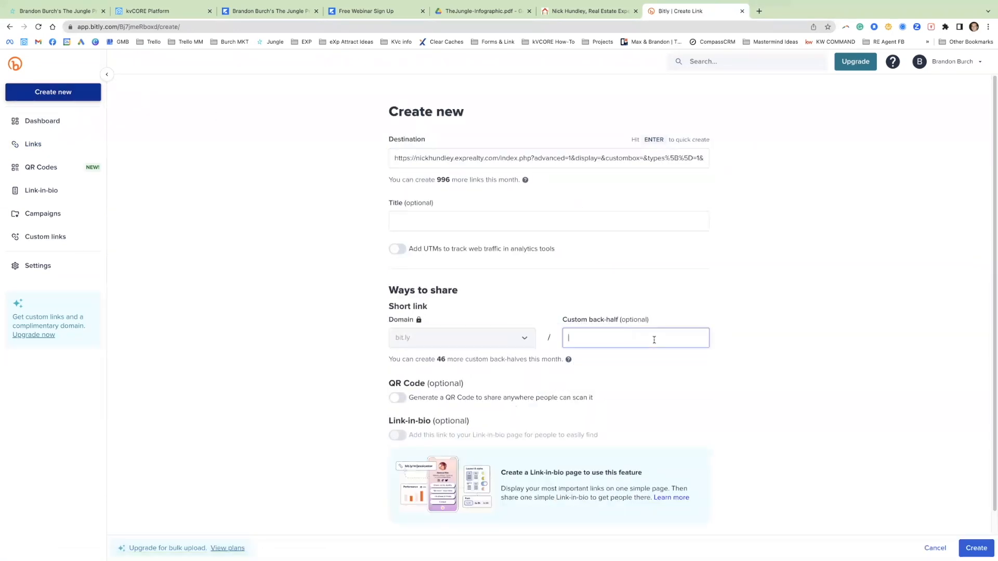
type("BrandonB2023Search")
left_click(983, 546)
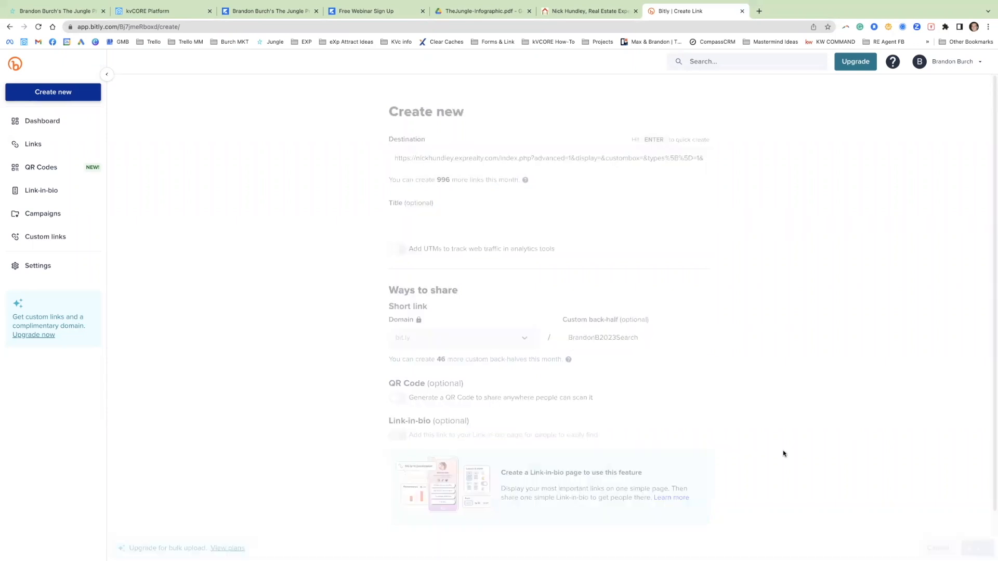
Step: Copy the new short link and paste it over the website search link placeholder in kvCORE's day 7 text
left_click(917, 285)
left_click(167, 8)
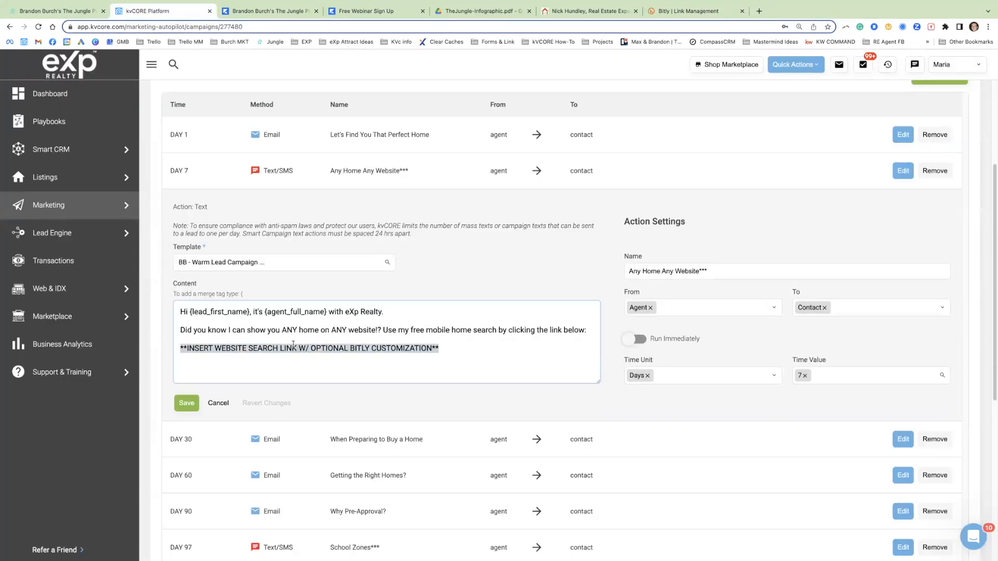
key("ctrl+v")
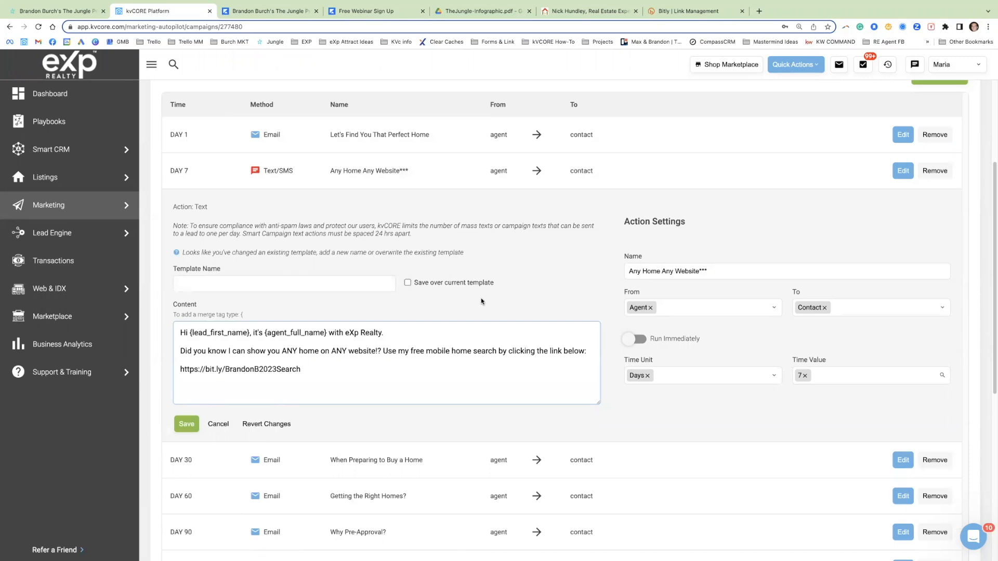
Step: Name the changed template "BB - Warm Lead Campaign Template - Any Home Any Website - UPDATED", leaving the option to save over the current template off
left_click(407, 284)
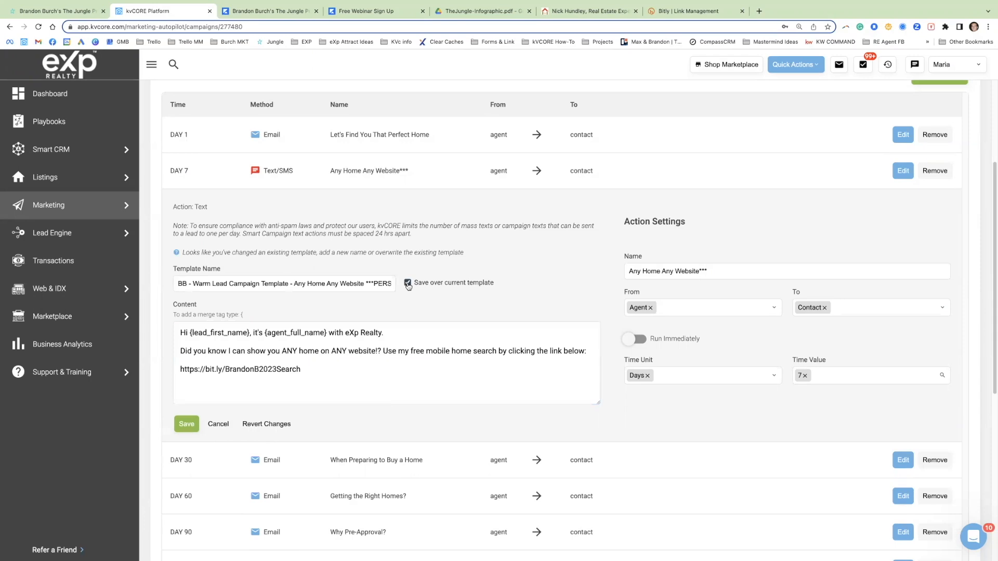
left_click(379, 284)
left_click_drag(365, 283, 433, 290)
key("BackSpace")
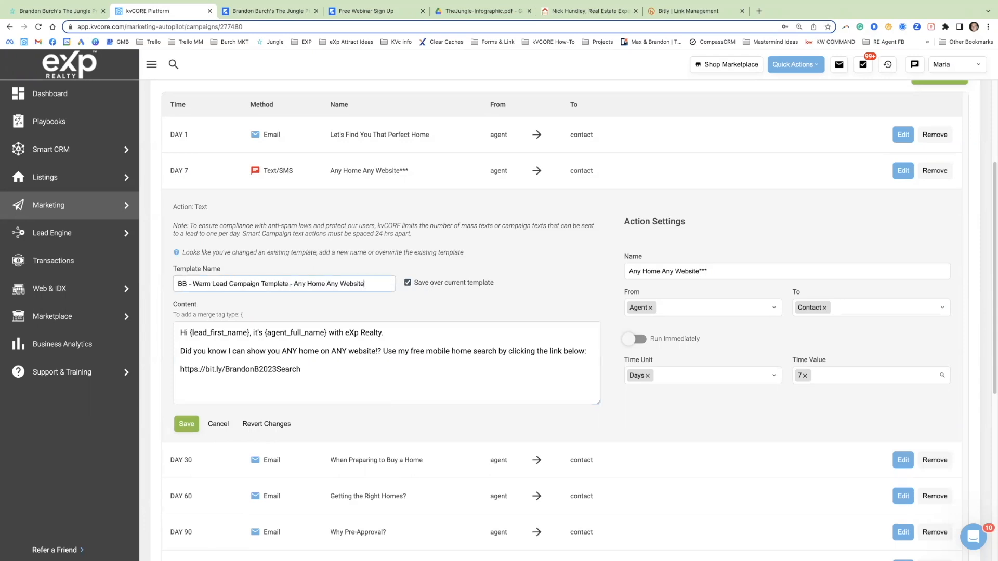
type("- UPDATED")
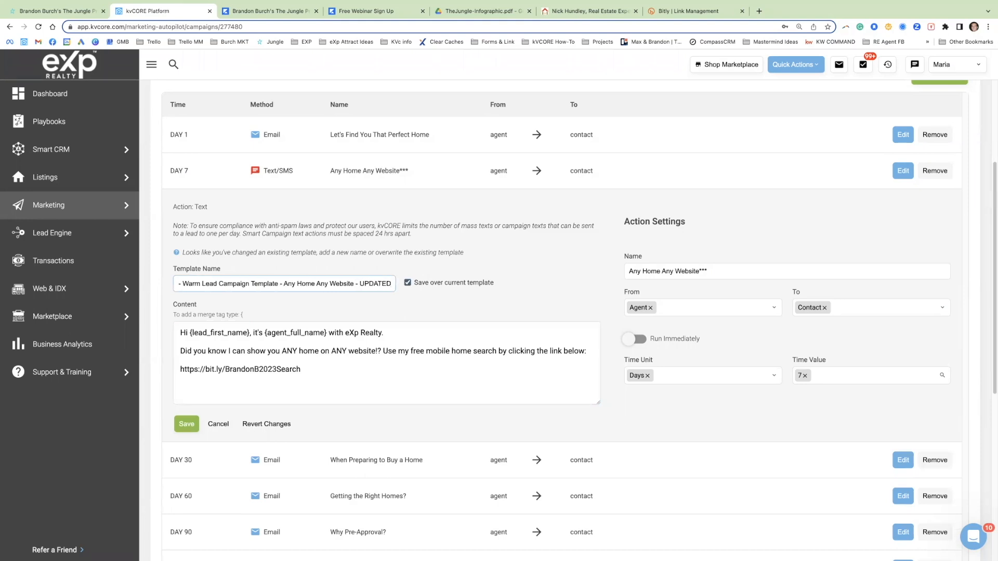
left_click(408, 284)
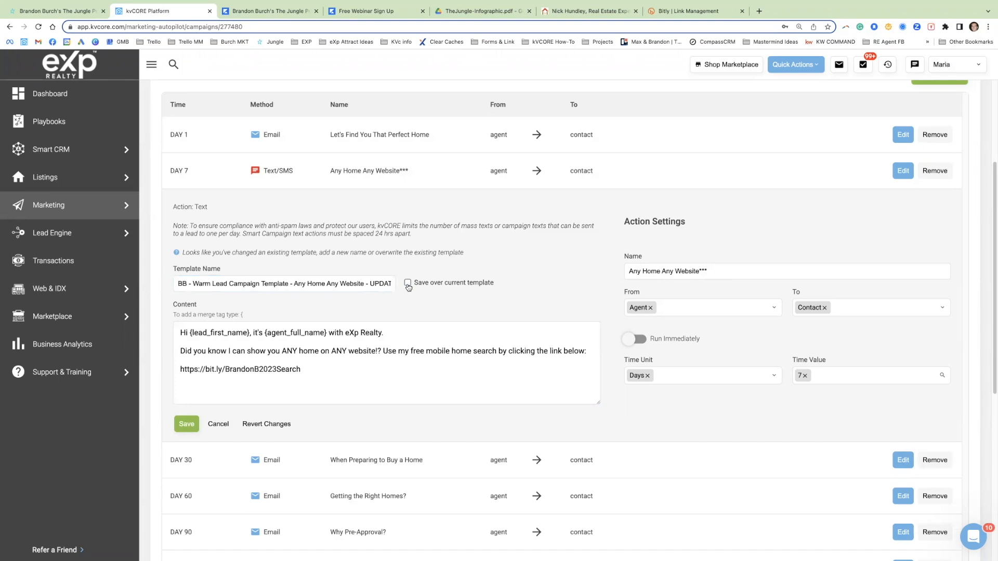
left_click(186, 425)
Step: Examine the customized short link in the day 7 text and compare it with its entry in Bitly
left_click_drag(302, 369, 177, 370)
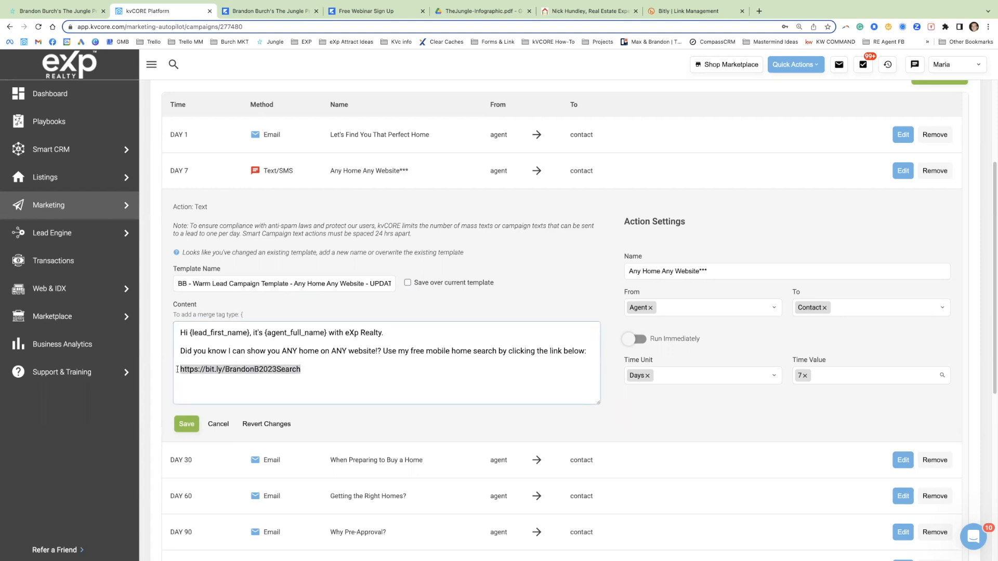
left_click(298, 369)
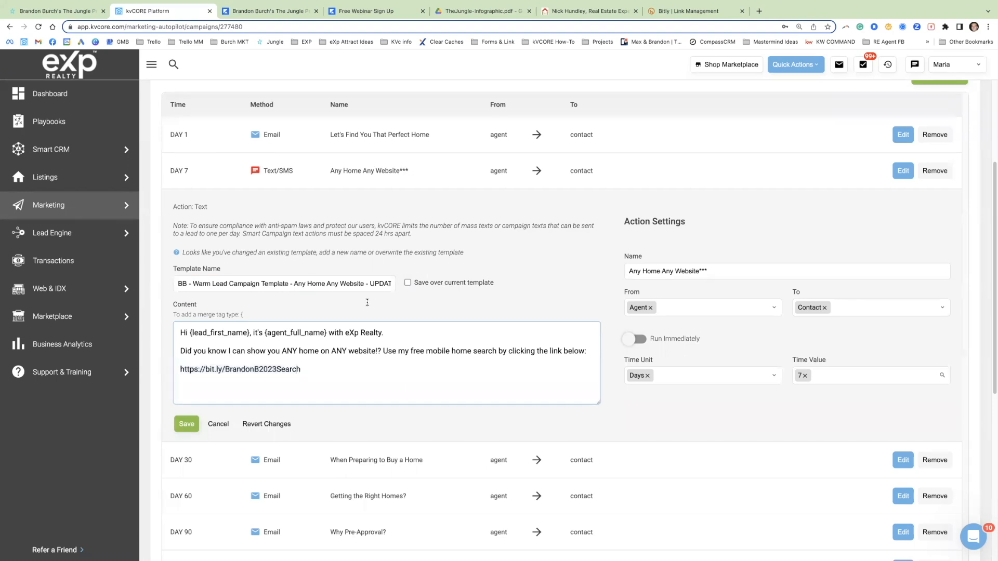
left_click(681, 11)
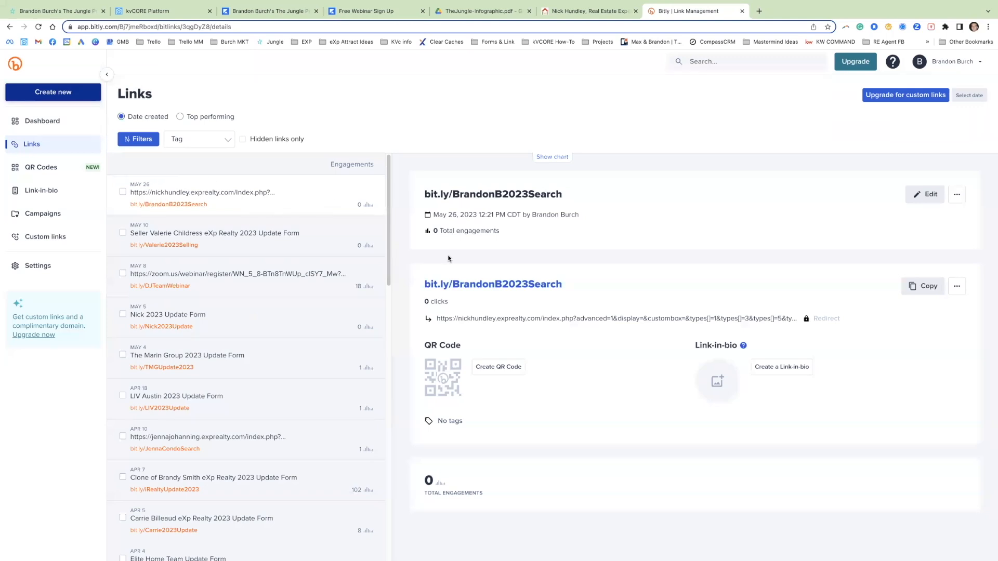
left_click(148, 11)
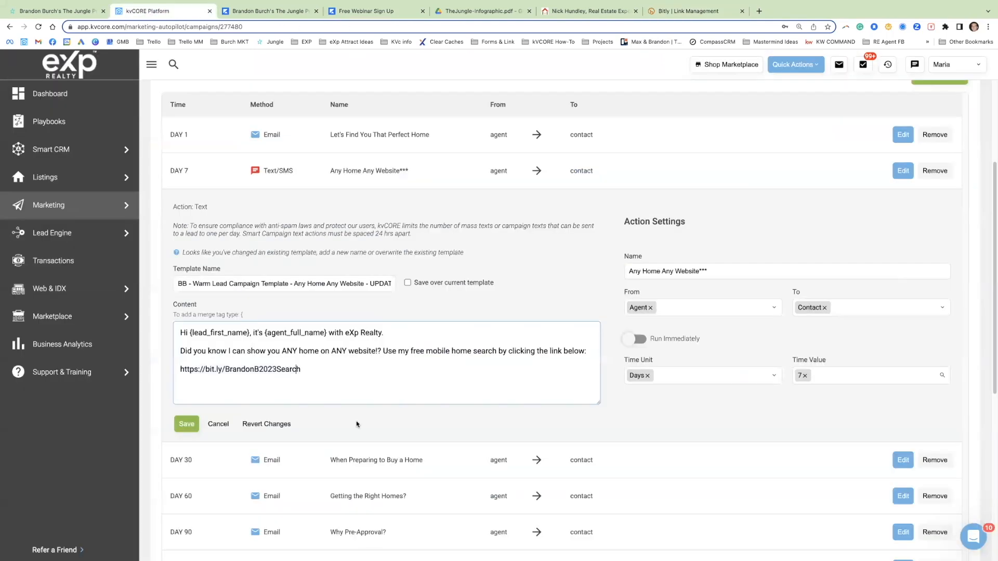
triple_click(293, 369)
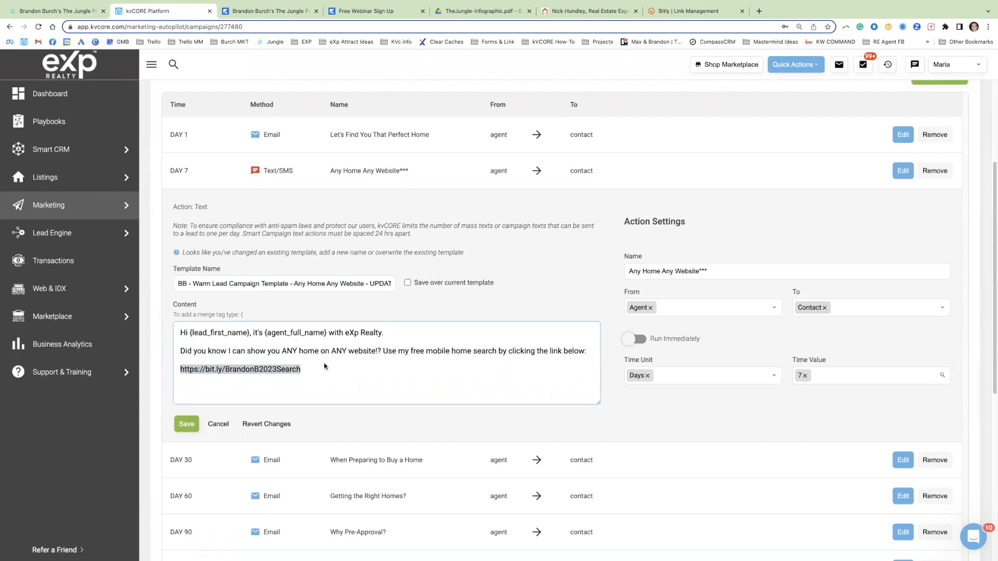
left_click(290, 370)
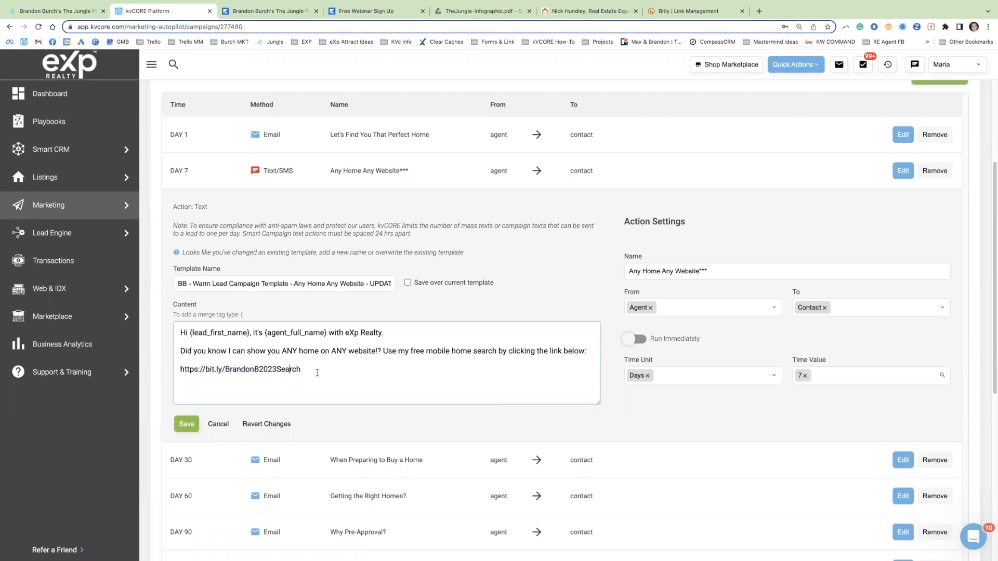
left_click_drag(310, 371, 179, 370)
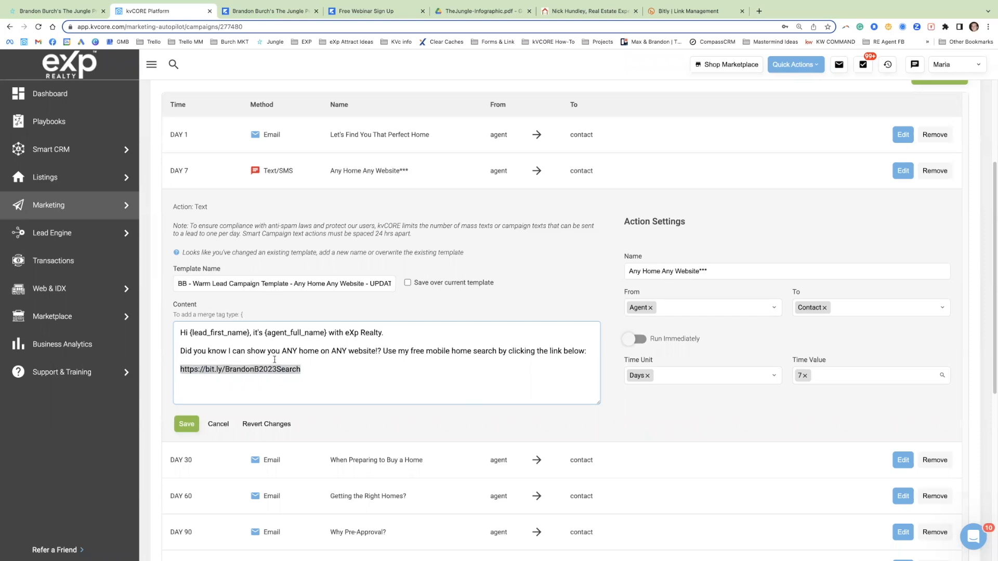
Step: Open the day 97 "School Zones***" text and examine its message and GreatSchools link placeholder
scroll(448, 393, "down", 2)
left_click_drag(205, 454, 177, 454)
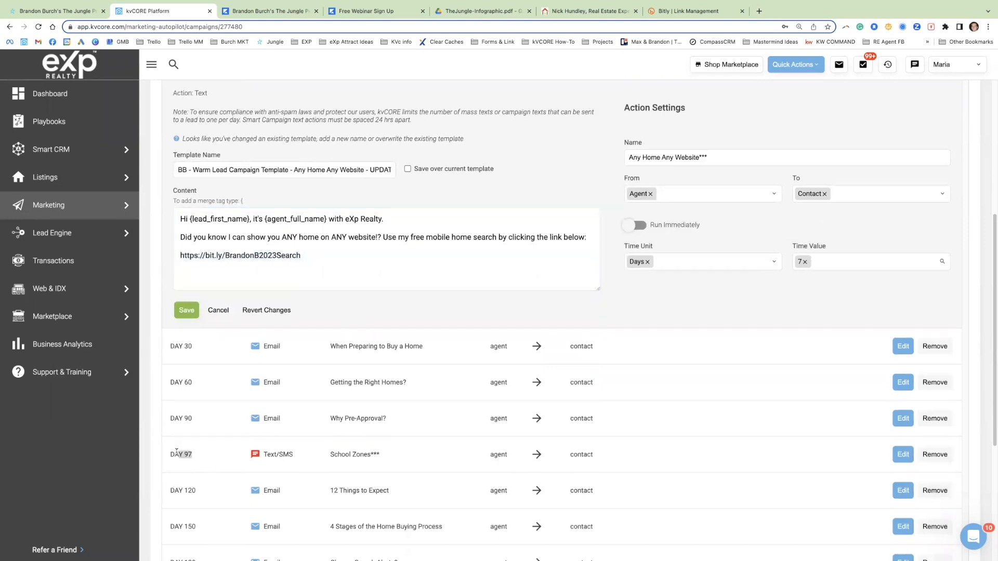
left_click(903, 456)
left_click(469, 281)
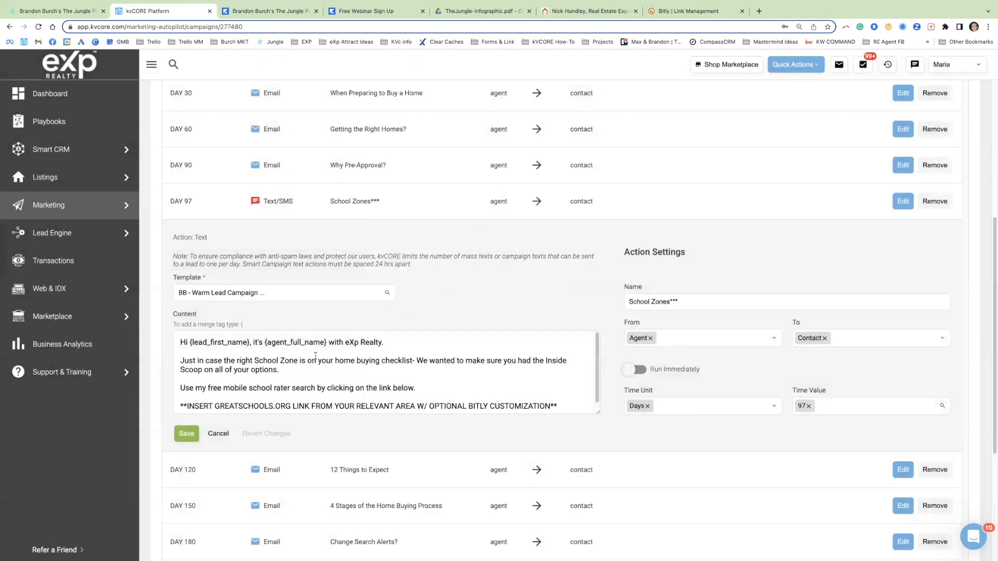
scroll(319, 362, "down", 1)
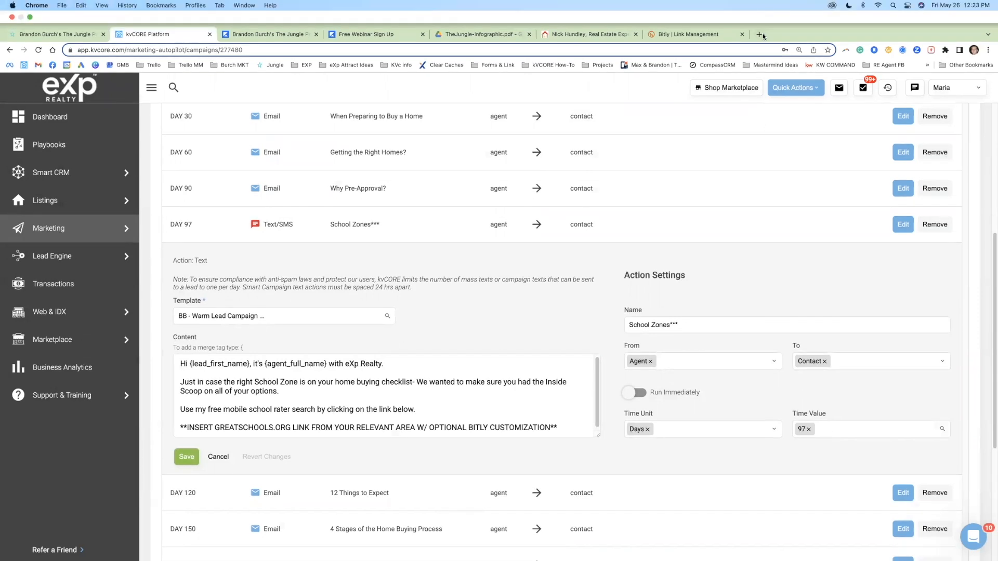
Step: Search the web for "greaterschoolsorg" in a new tab and open the GreatSchools website
left_click(760, 36)
type("greaterschools.org")
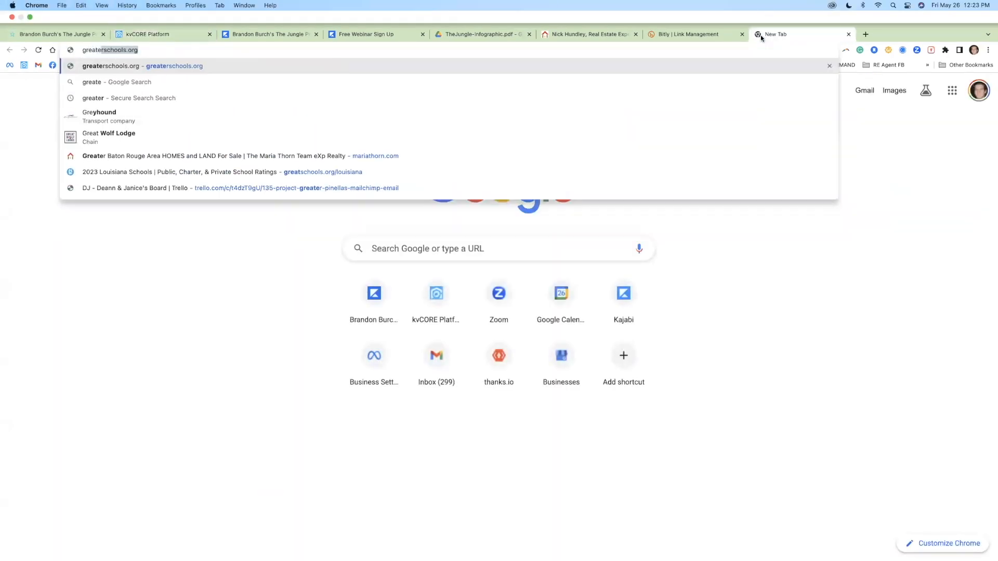
key("Return")
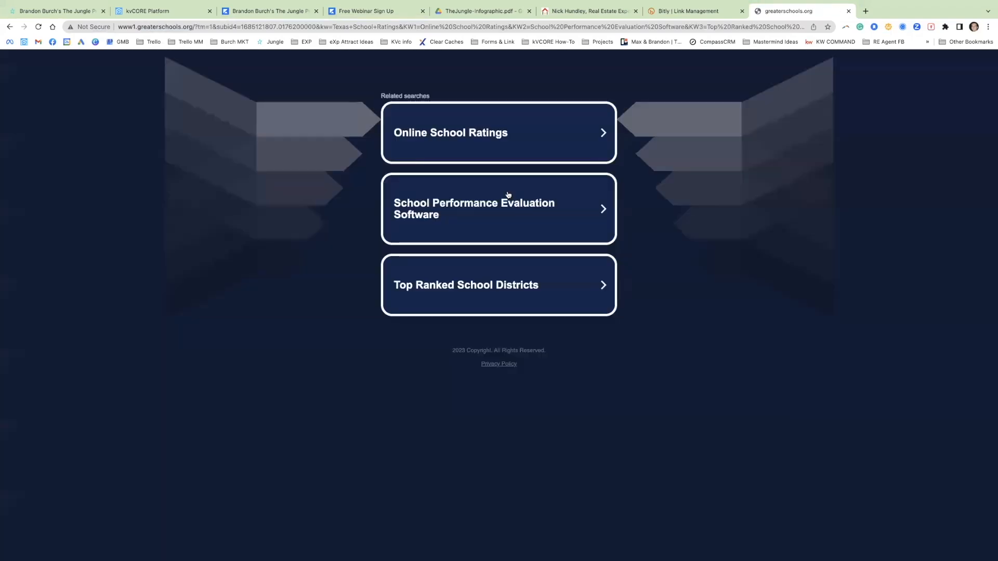
left_click(250, 27)
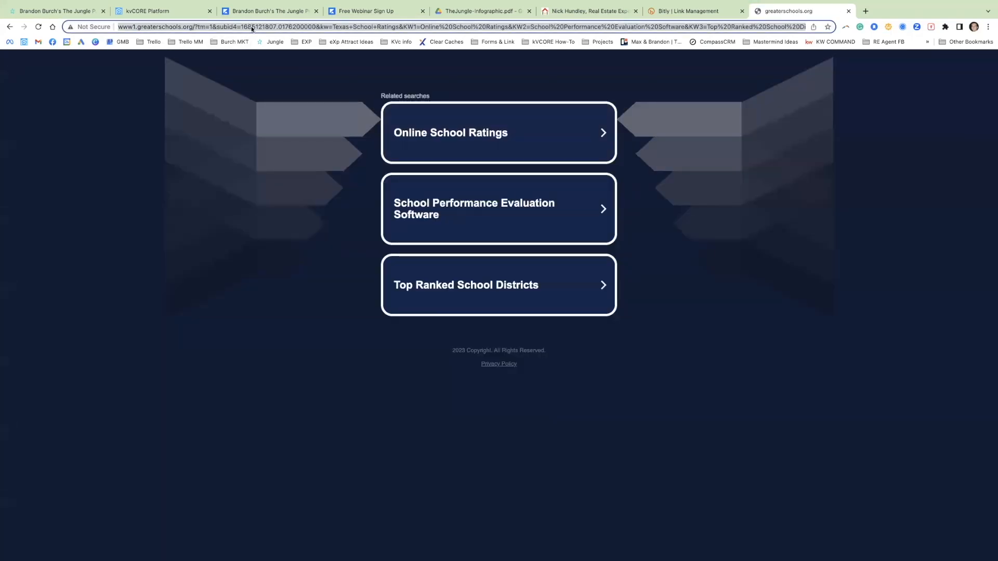
type("greaters")
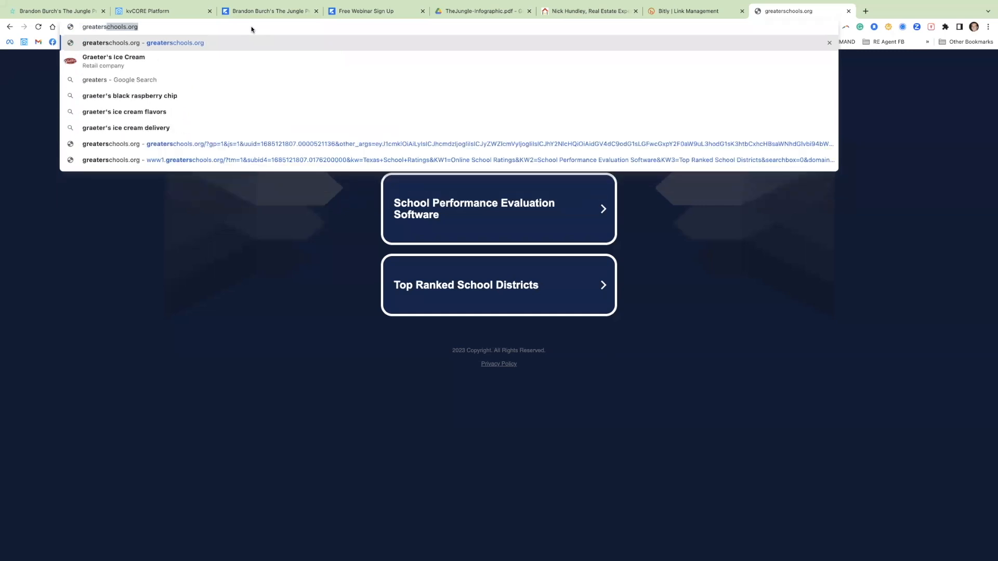
type("choolsorg")
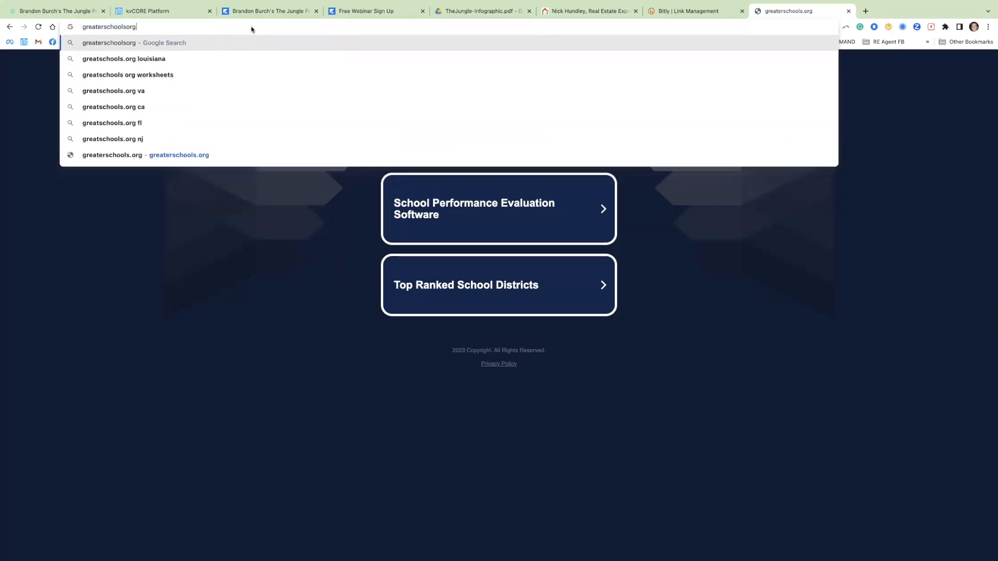
key("Return")
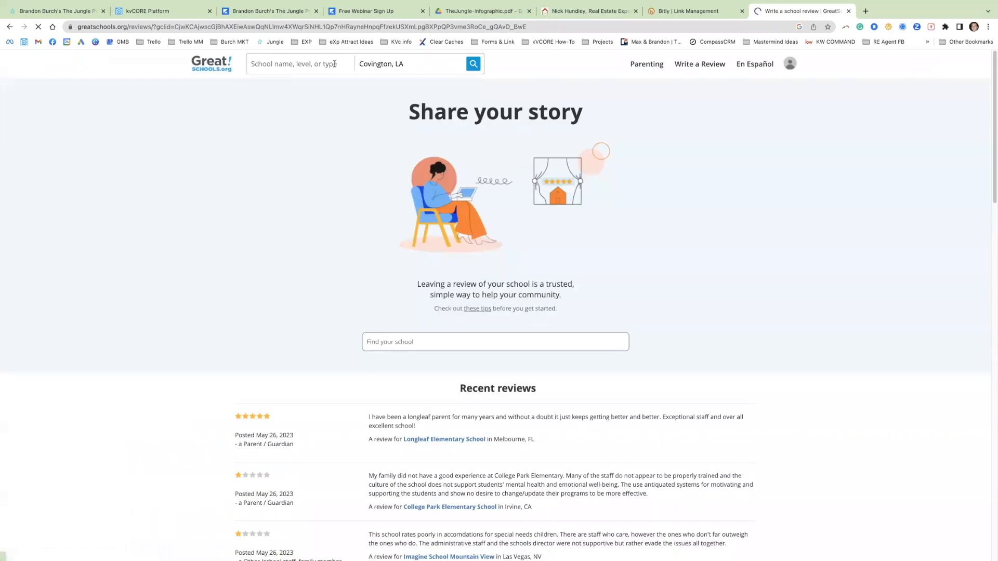
left_click(335, 63)
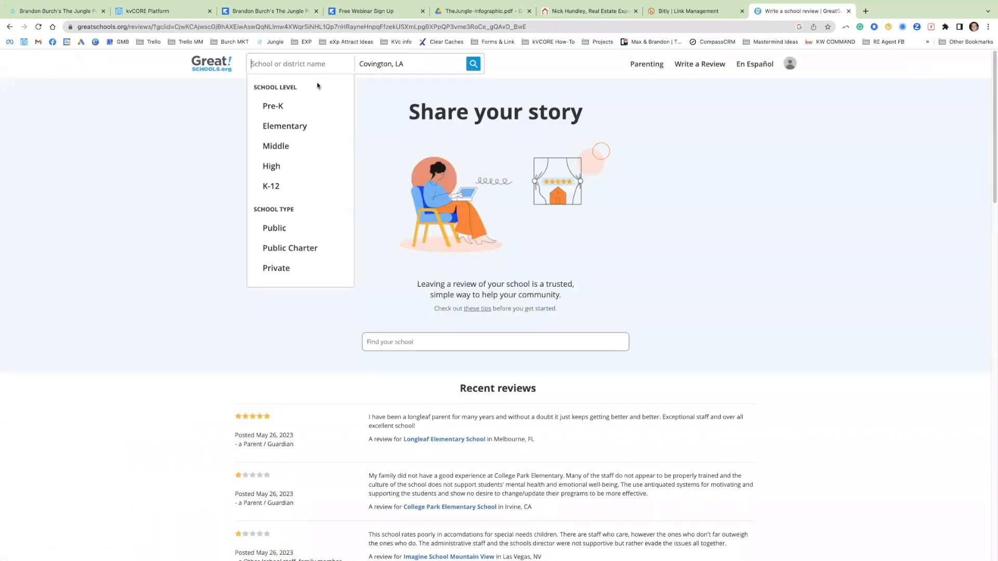
type("kenner")
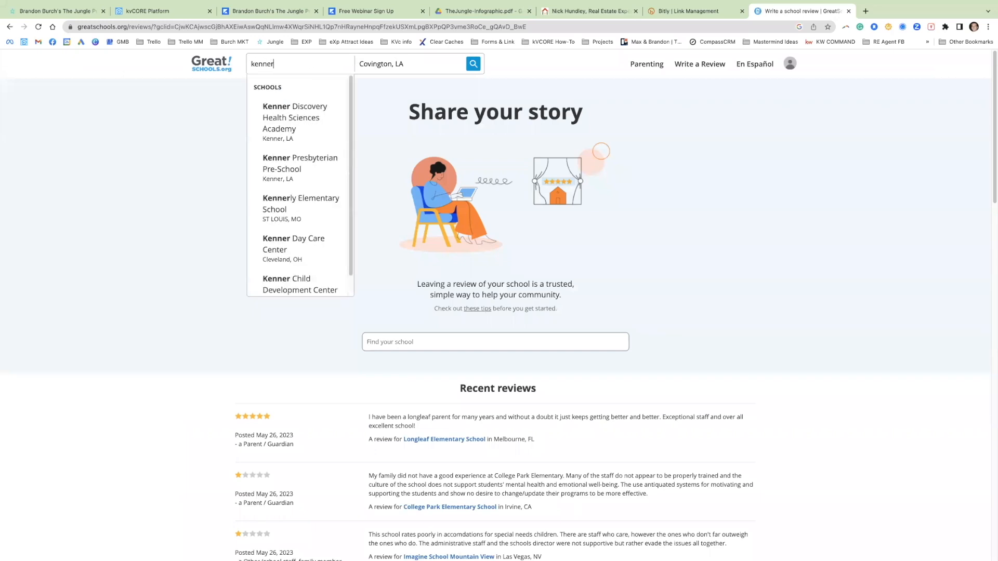
type(" la")
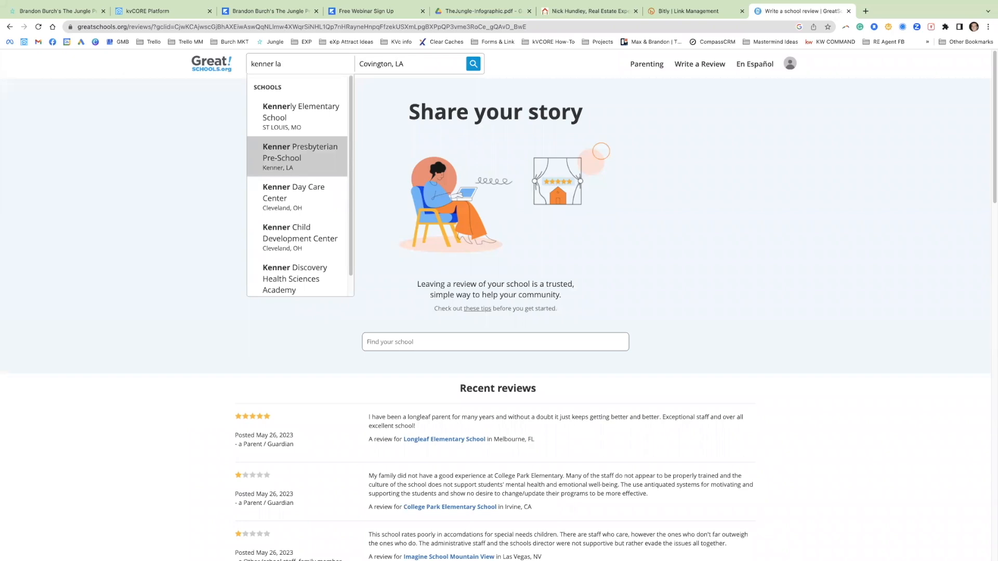
key("BackSpace")
key("BackSpace")
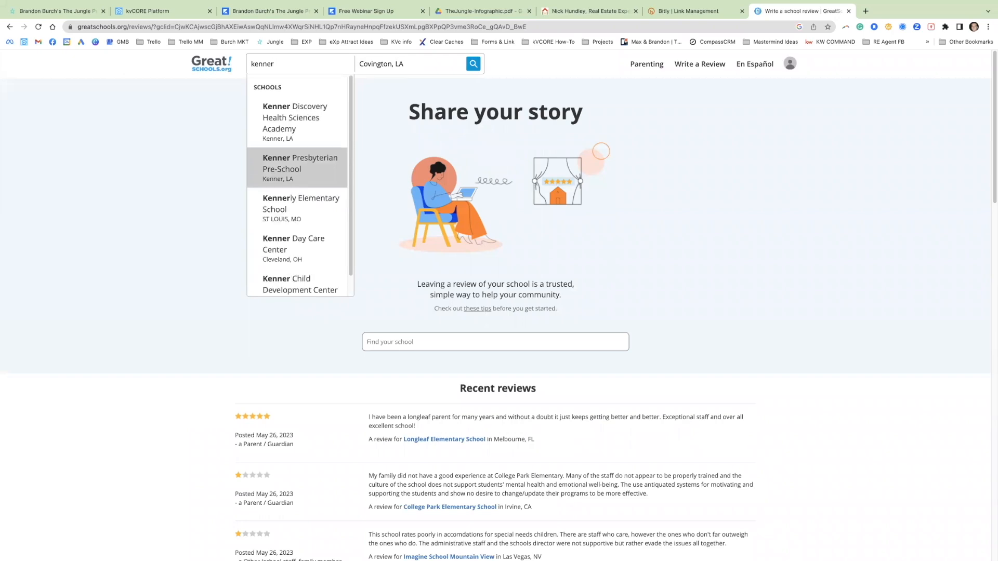
key("BackSpace")
key("BackSpace")
key("BackSpace")
key("BackSpace")
key("BackSpace")
key("BackSpace")
Step: Search GreatSchools for schools near Kenner, LA, and return to the "School Zones***" text in kvCORE
left_click(385, 65)
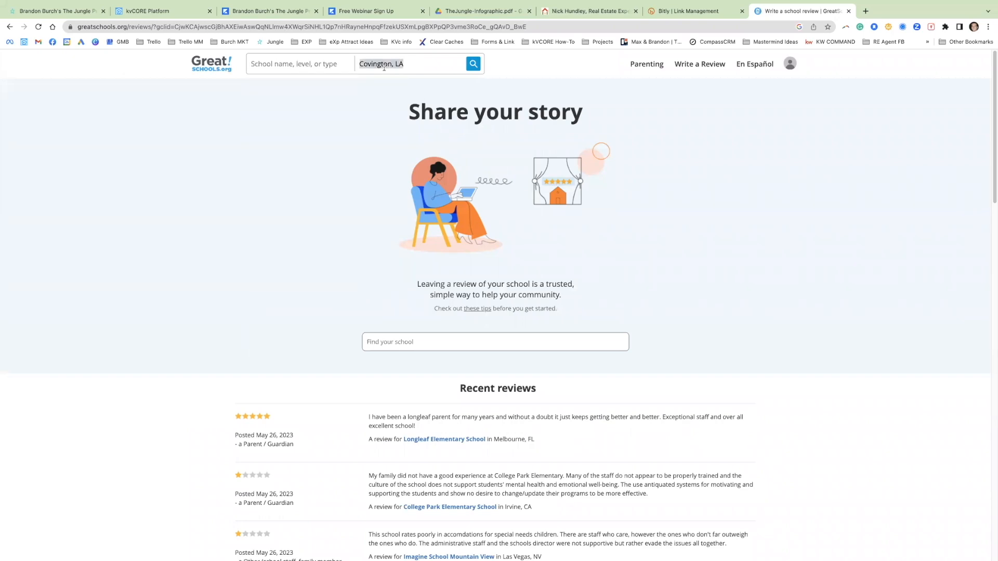
type("kenner")
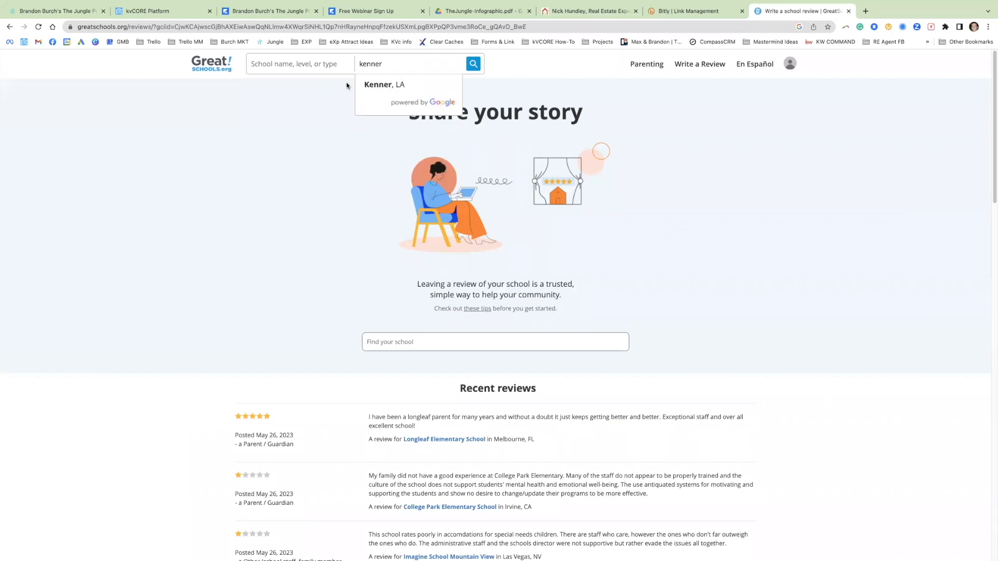
left_click(374, 83)
left_click(477, 65)
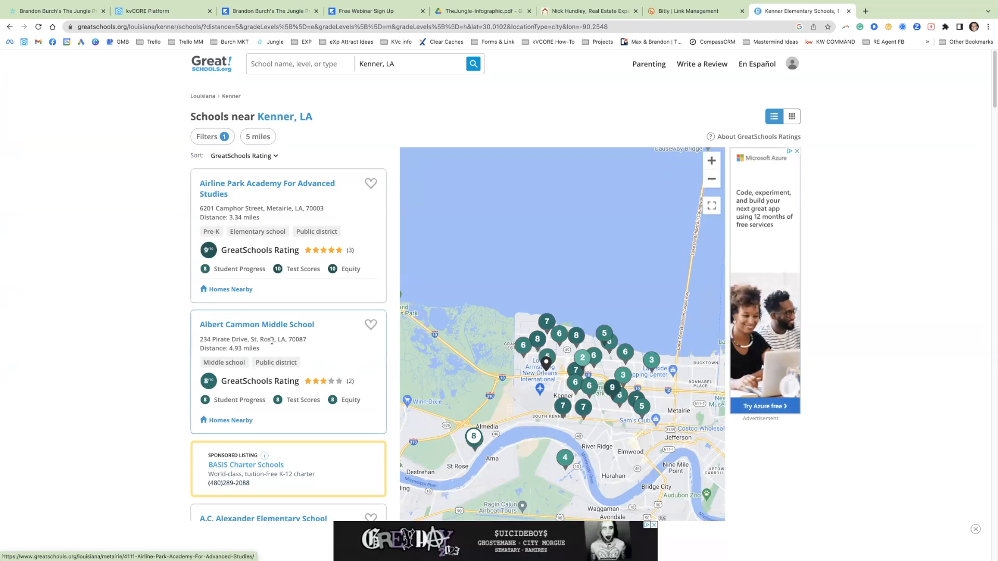
left_click(156, 11)
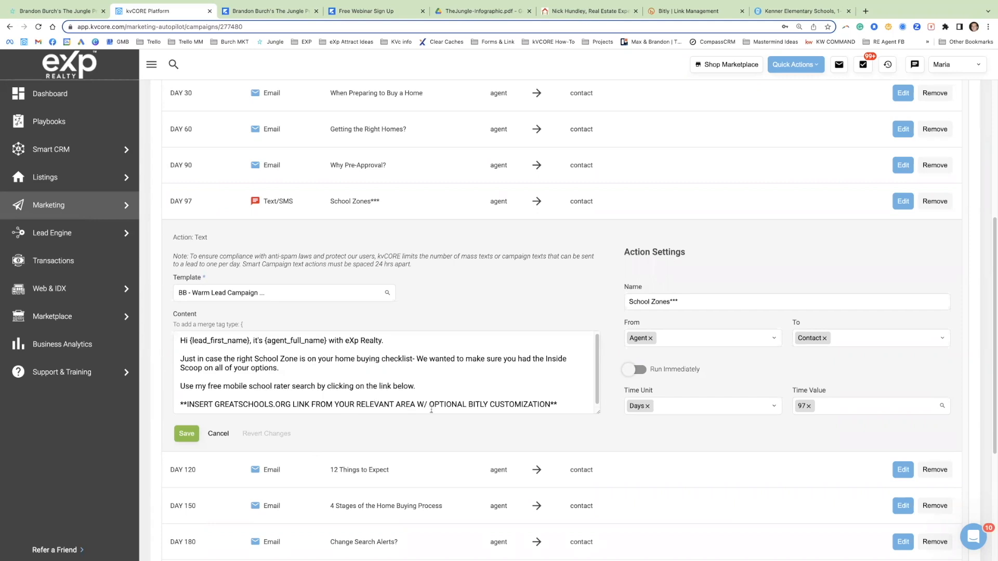
Step: Copy the address of the GreatSchools results page for Kenner, LA, and paste it over the link placeholder in the "School Zones***" text
left_click(783, 12)
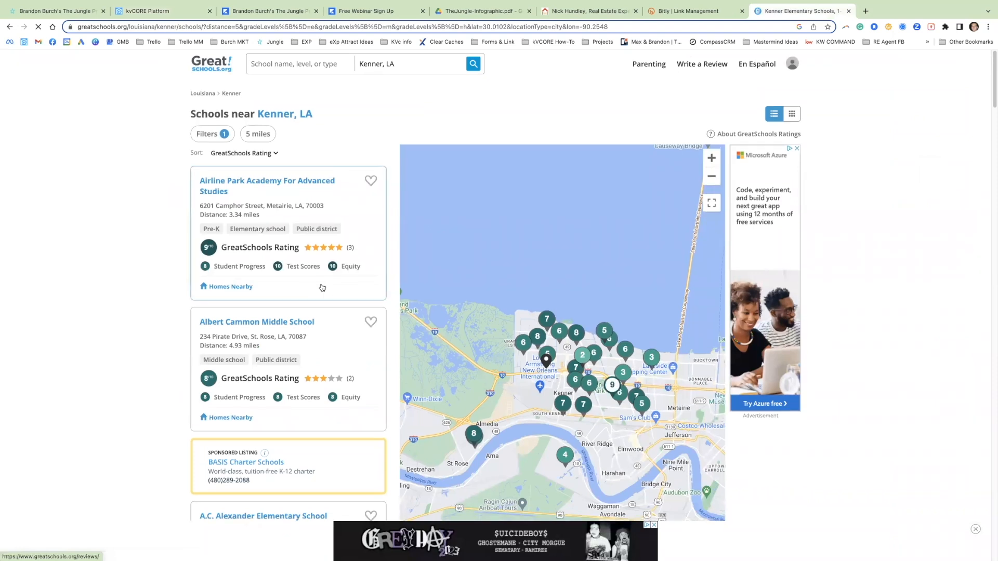
scroll(322, 288, "down", 3)
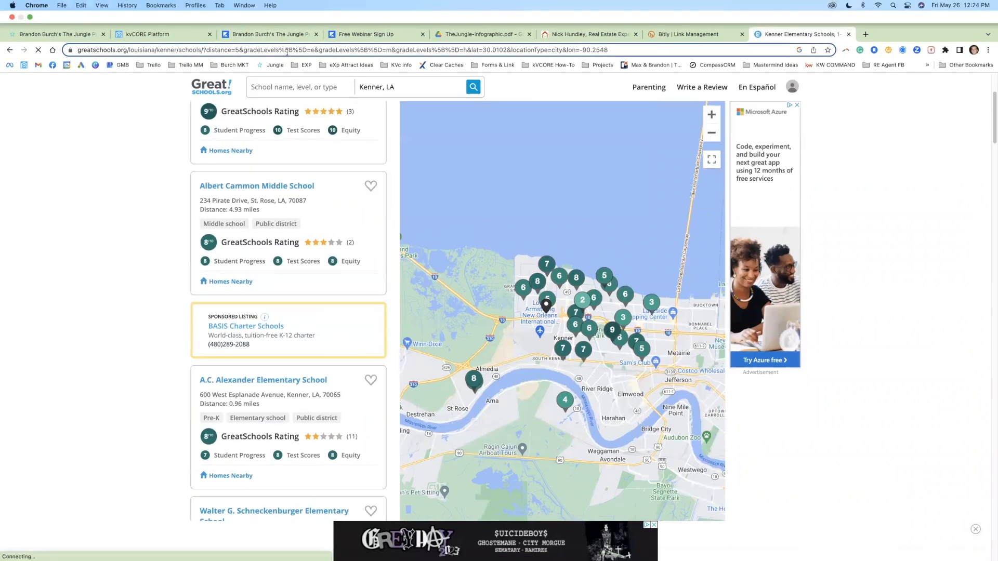
left_click(250, 49)
key("cmd+c")
left_click(166, 35)
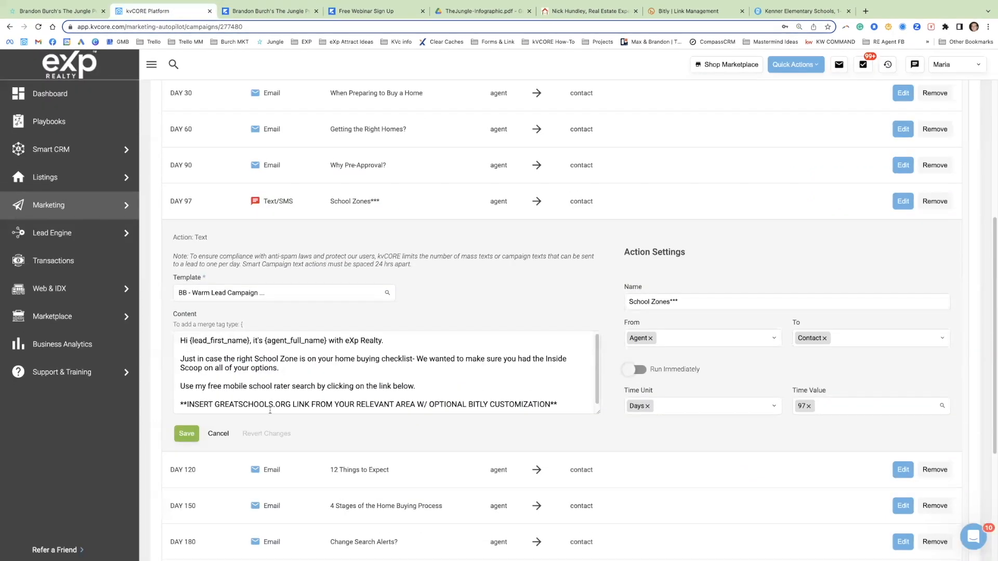
triple_click(272, 405)
key("cmd+v")
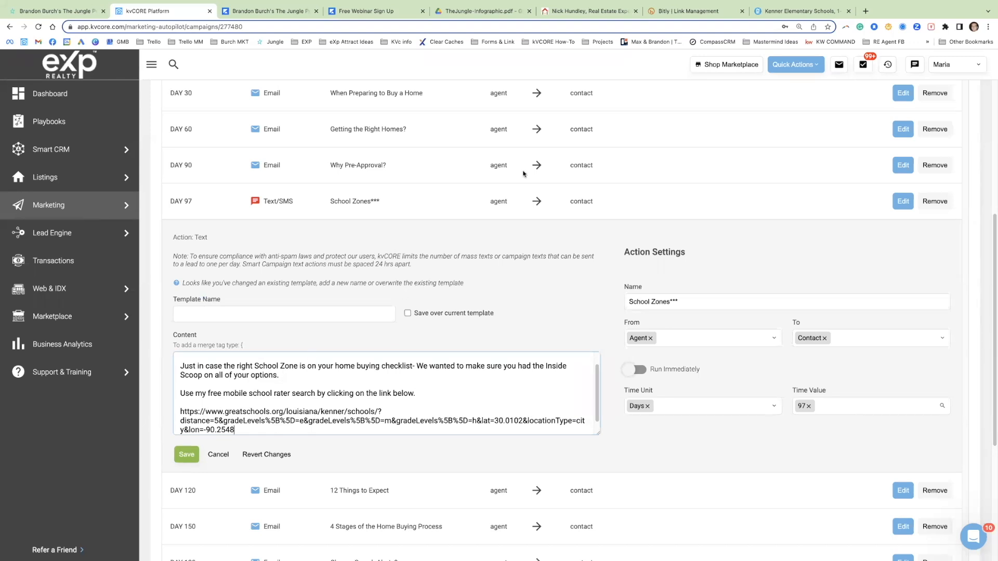
Step: Create a Bitly short link for the copied GreatSchools address with the custom back-half "KennerSchools" and copy the short link
left_click(718, 11)
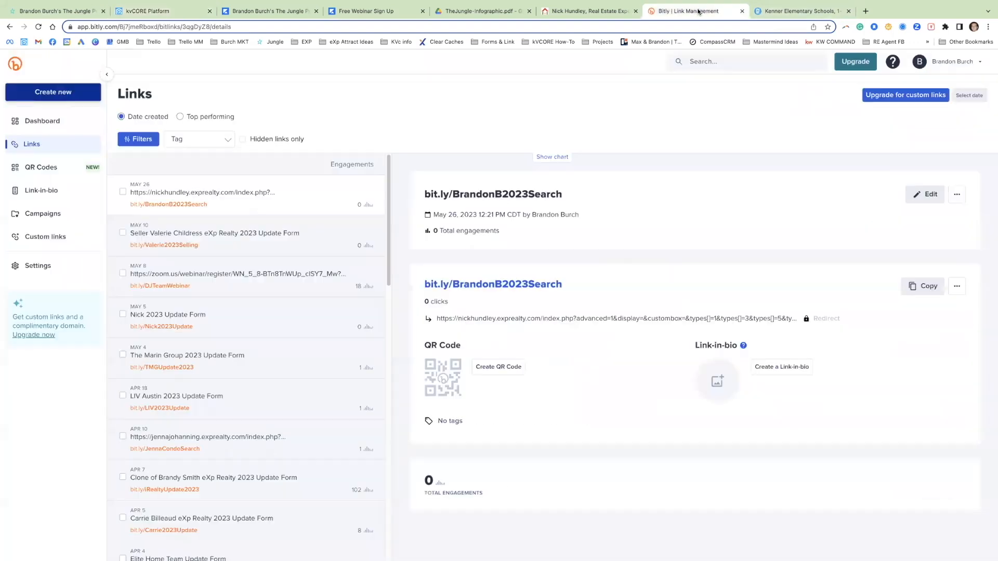
left_click(26, 91)
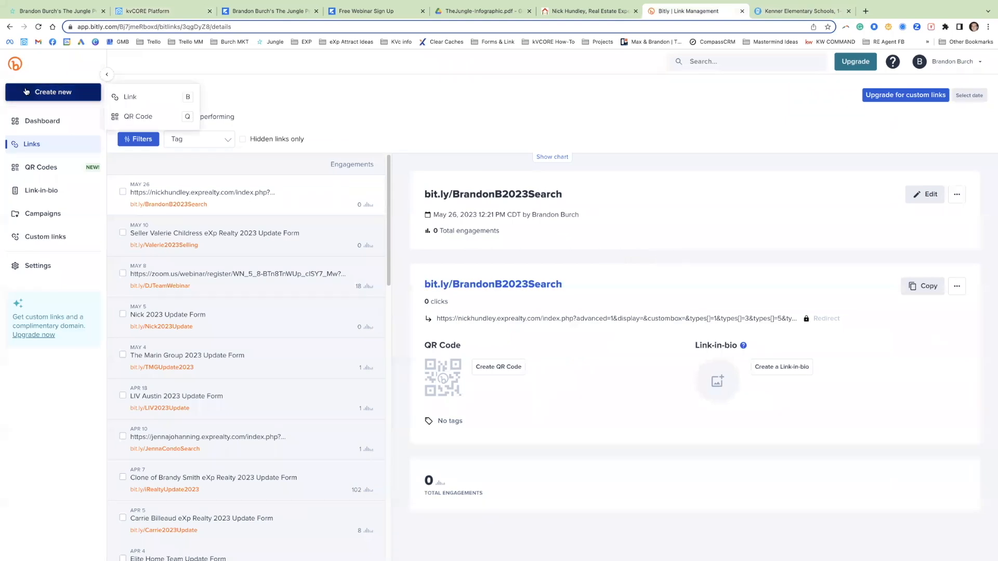
left_click(125, 93)
key("ctrl+v")
left_click(593, 343)
type("KennerSchool")
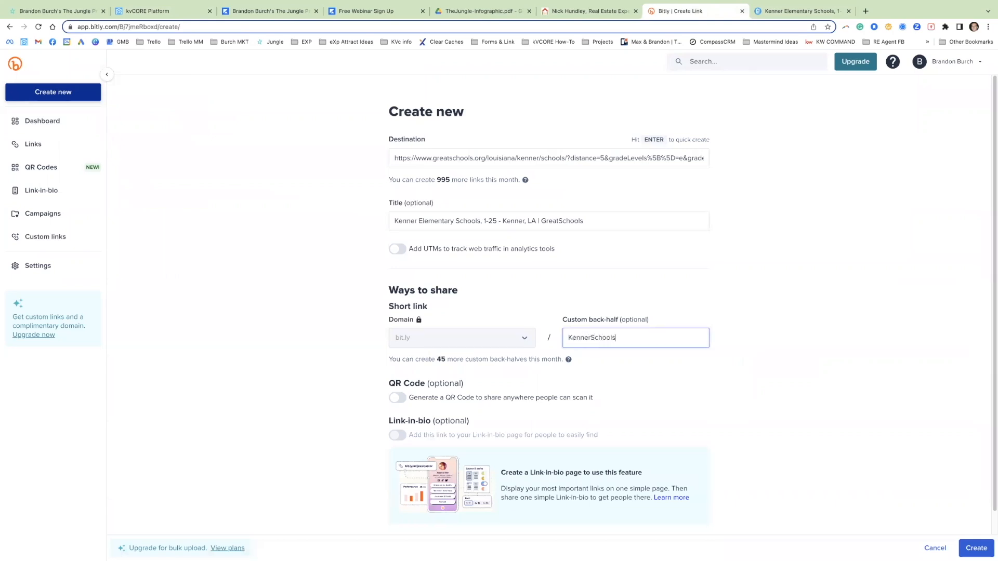
type("s")
left_click(976, 548)
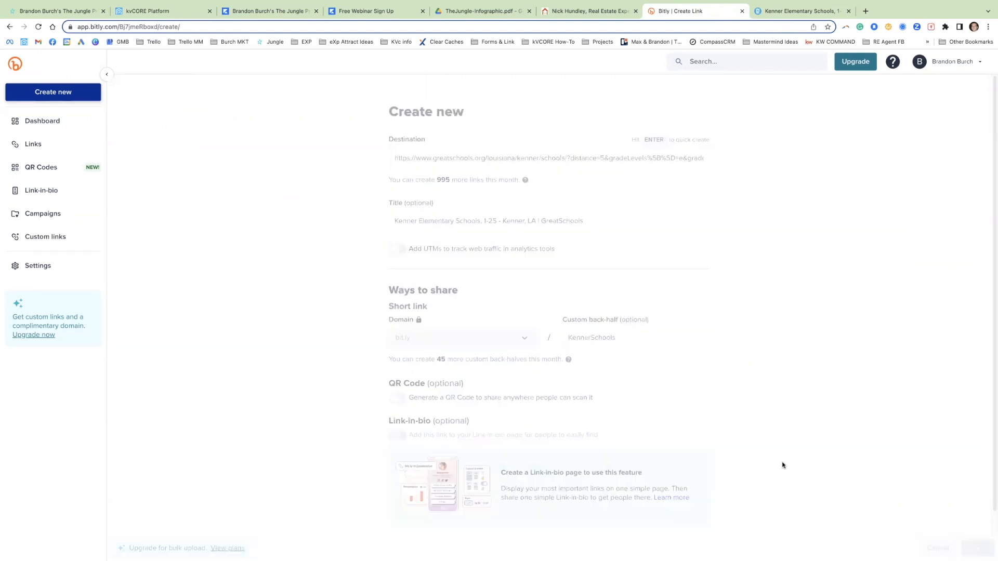
left_click(941, 286)
left_click(205, 14)
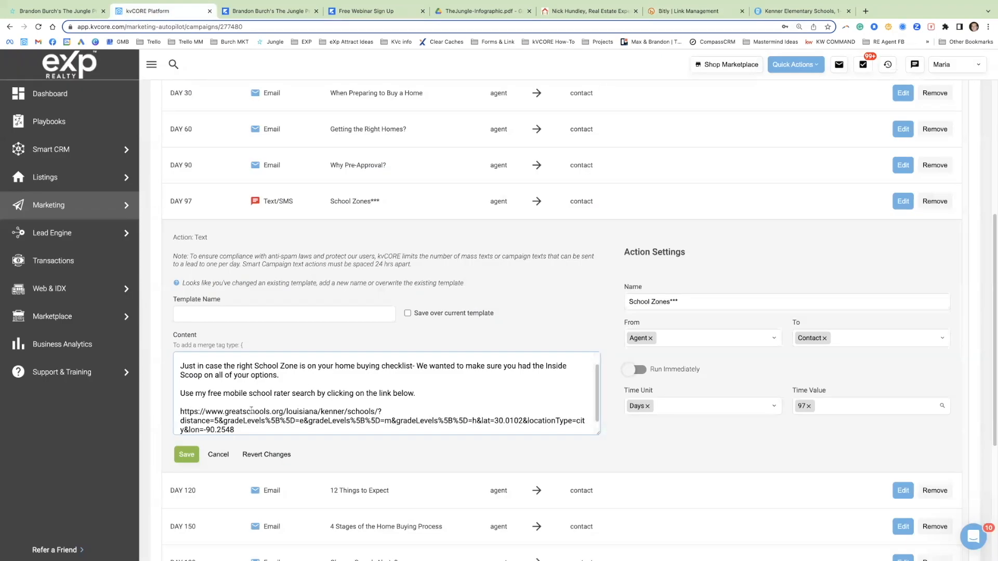
left_click_drag(241, 430, 240, 397)
key("ctrl+v")
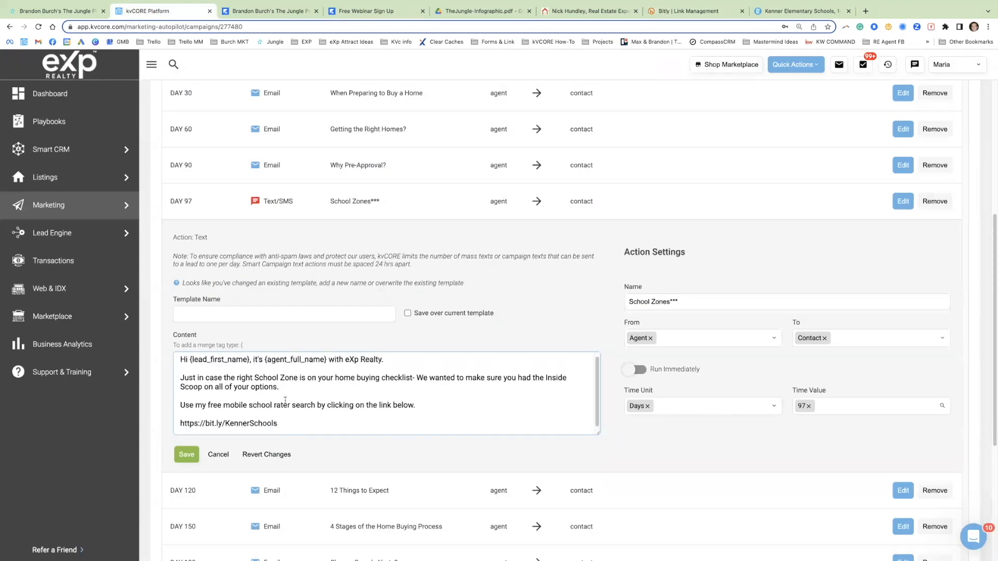
left_click_drag(370, 378, 276, 387)
left_click_drag(341, 368, 366, 360)
left_click(368, 360)
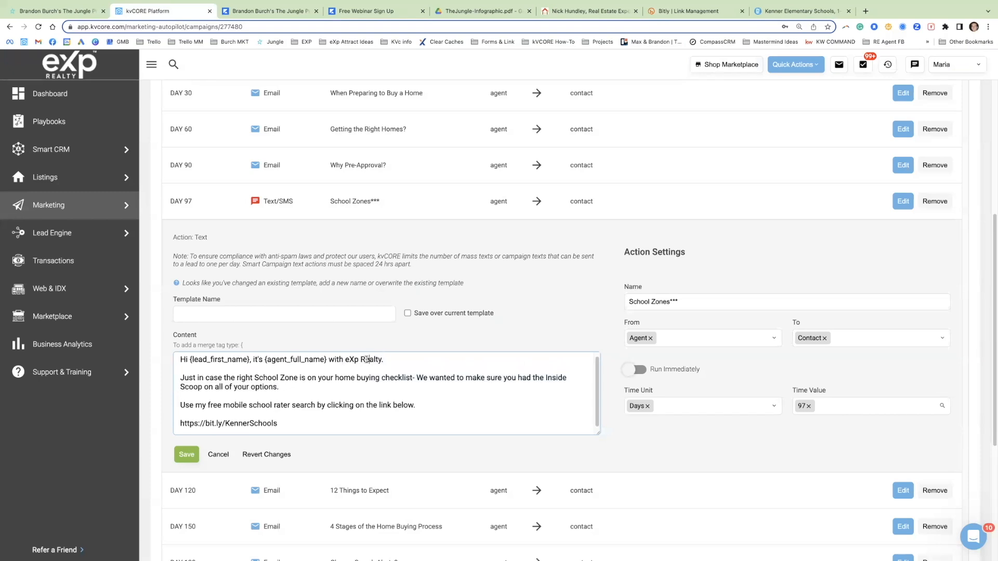
left_click_drag(251, 388, 291, 389)
left_click(291, 389)
Step: Name the edited template "BB - Warm Lead Campaign Template - School Zones - UPDATED" and leave saving over the current template switched off
scroll(471, 331, "down", 2)
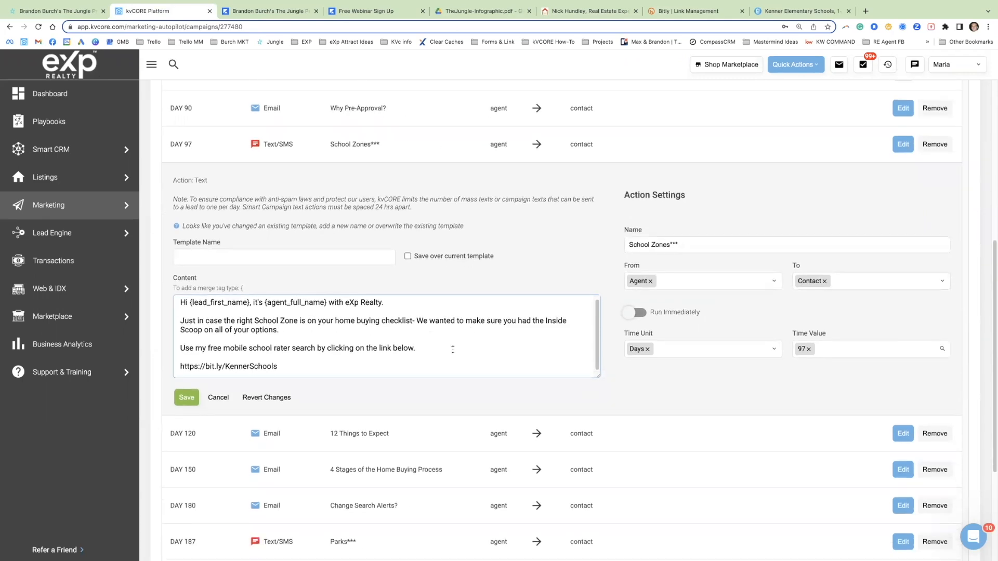
scroll(453, 349, "down", 3)
left_click(407, 173)
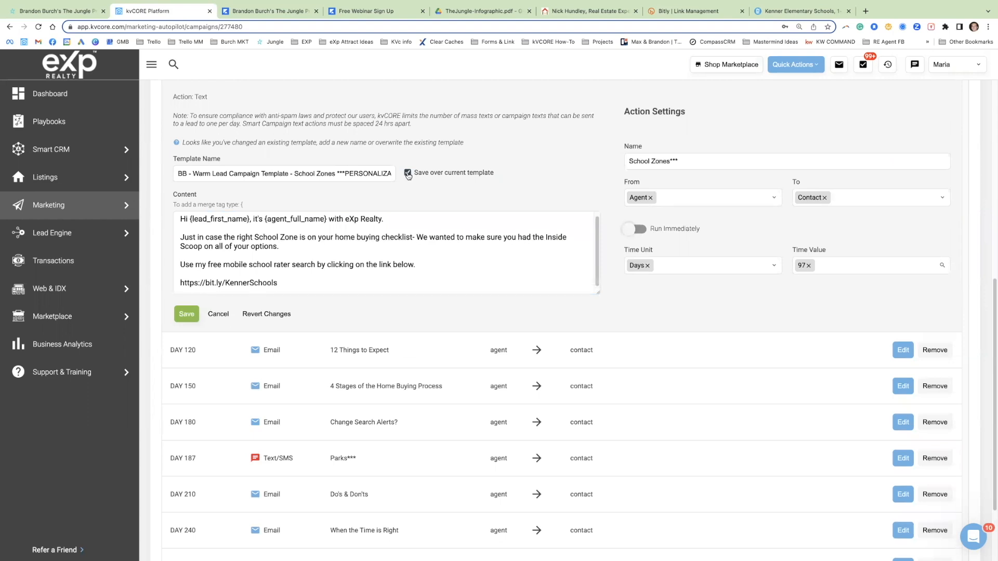
left_click_drag(336, 173, 396, 175)
type("- UPDATED")
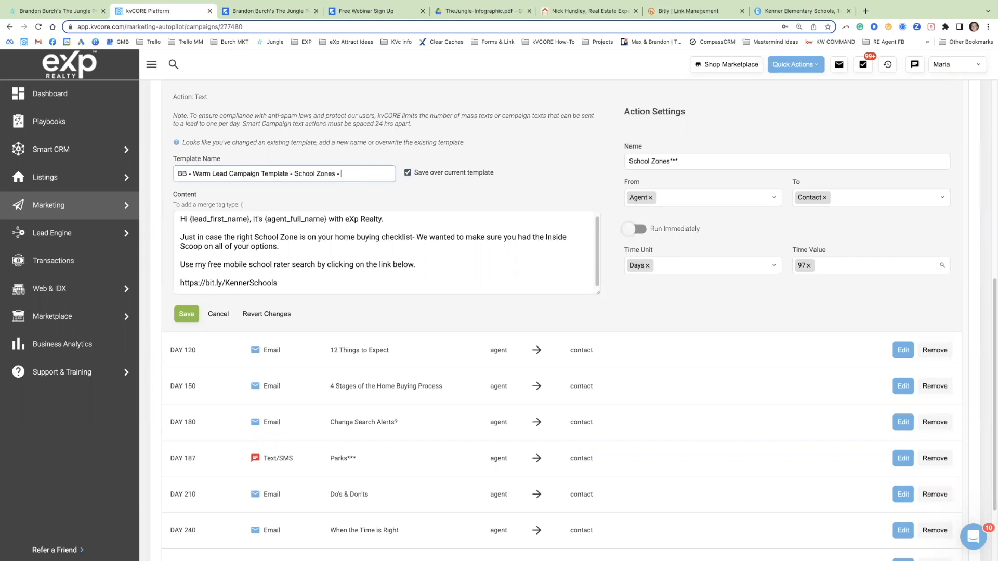
left_click(408, 173)
left_click_drag(493, 173, 200, 176)
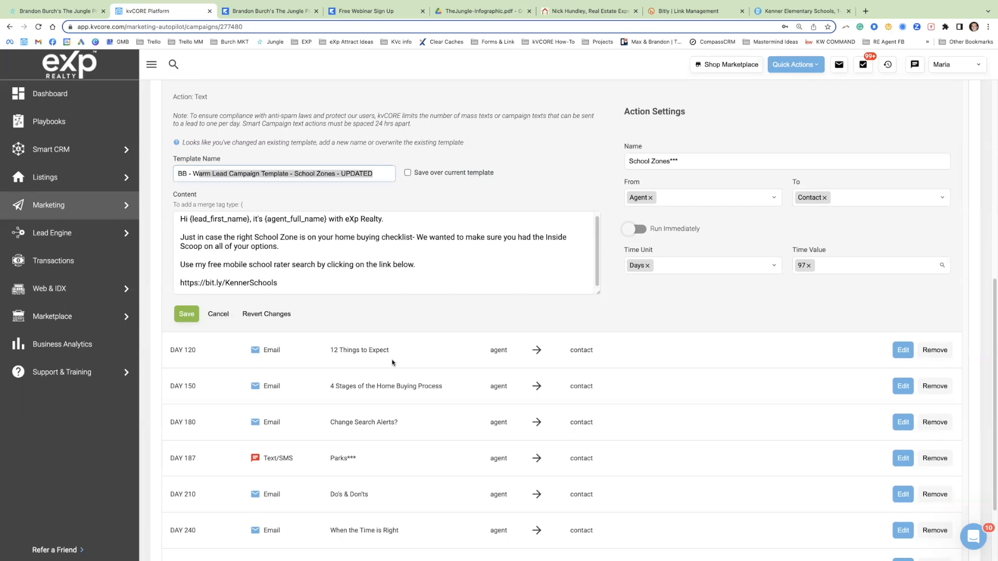
Step: Open the day 187 "Parks***" text and examine its message, the city and state mentions, and the parks link
scroll(393, 362, "down", 2)
left_click(891, 352)
left_click(474, 284)
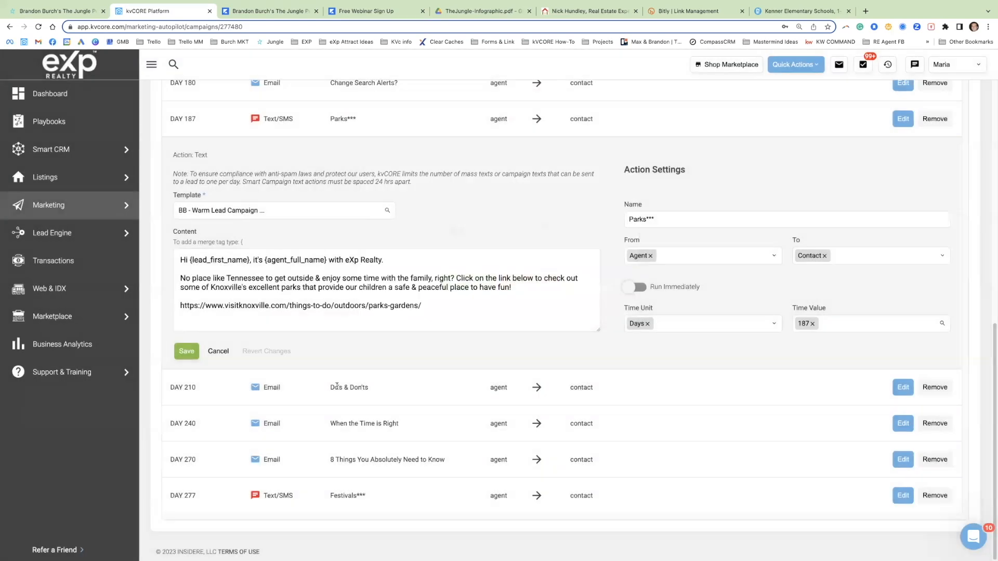
left_click(412, 276)
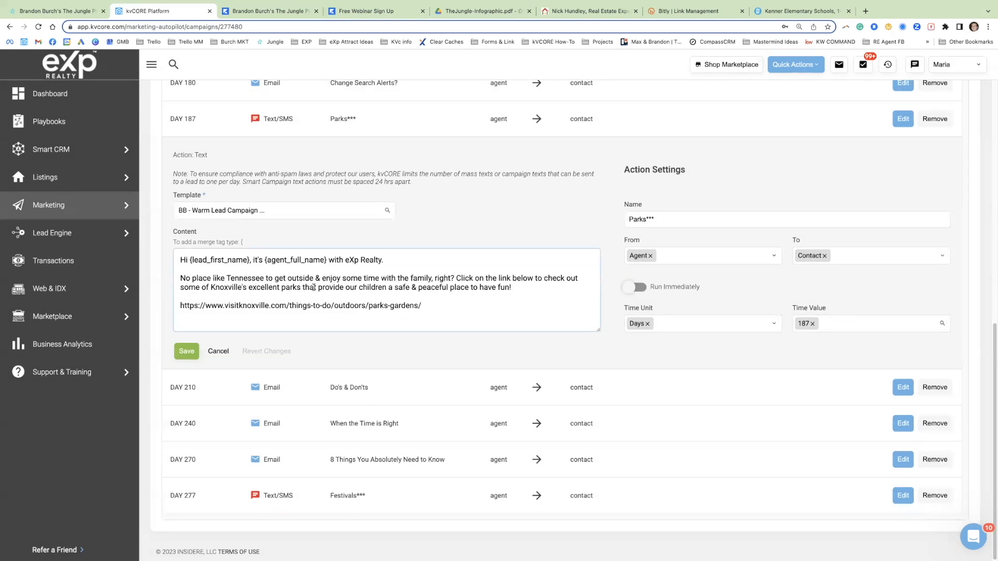
left_click_drag(385, 279, 488, 283)
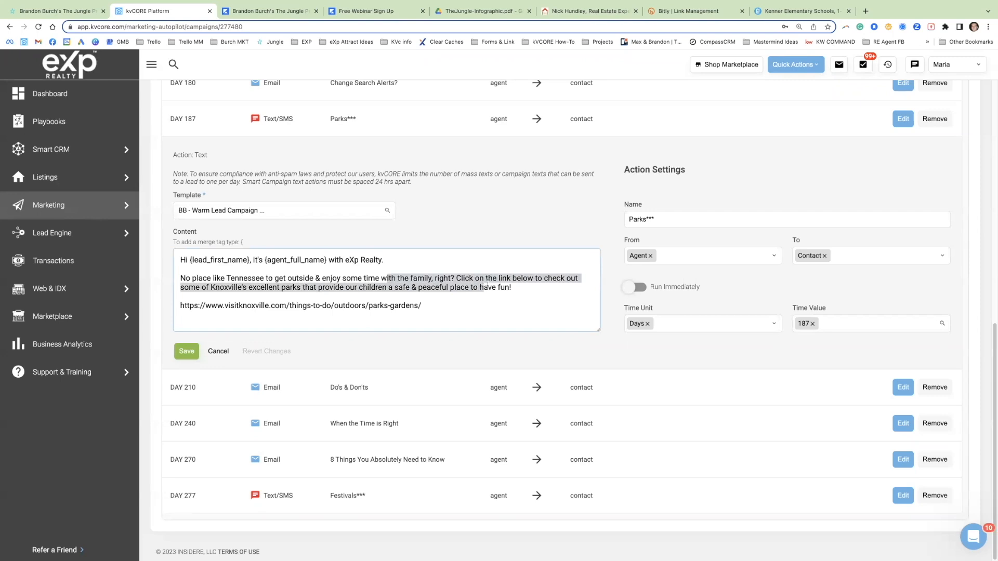
left_click(259, 287)
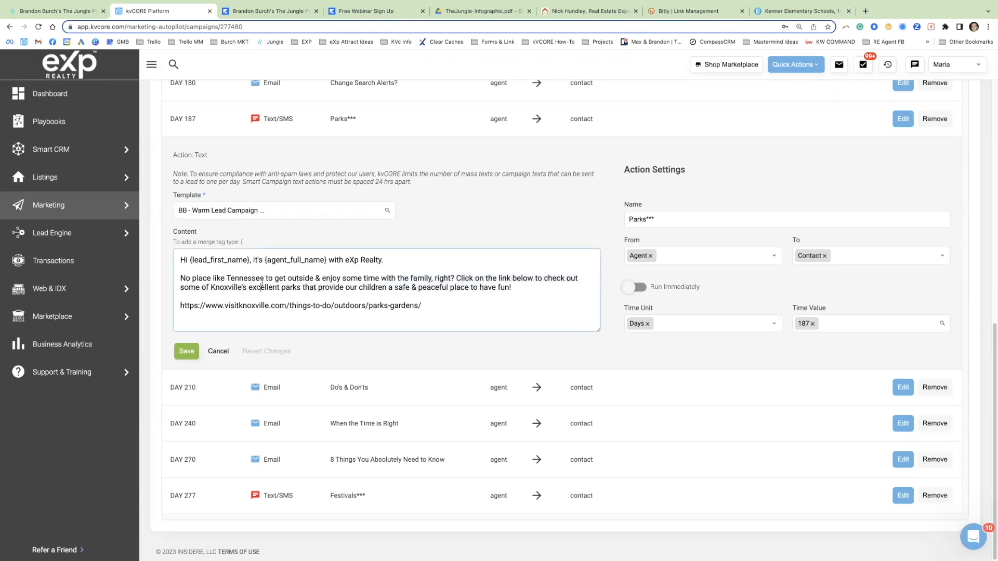
left_click_drag(227, 279, 264, 278)
triple_click(247, 286)
double_click(248, 286)
double_click(241, 305)
triple_click(241, 305)
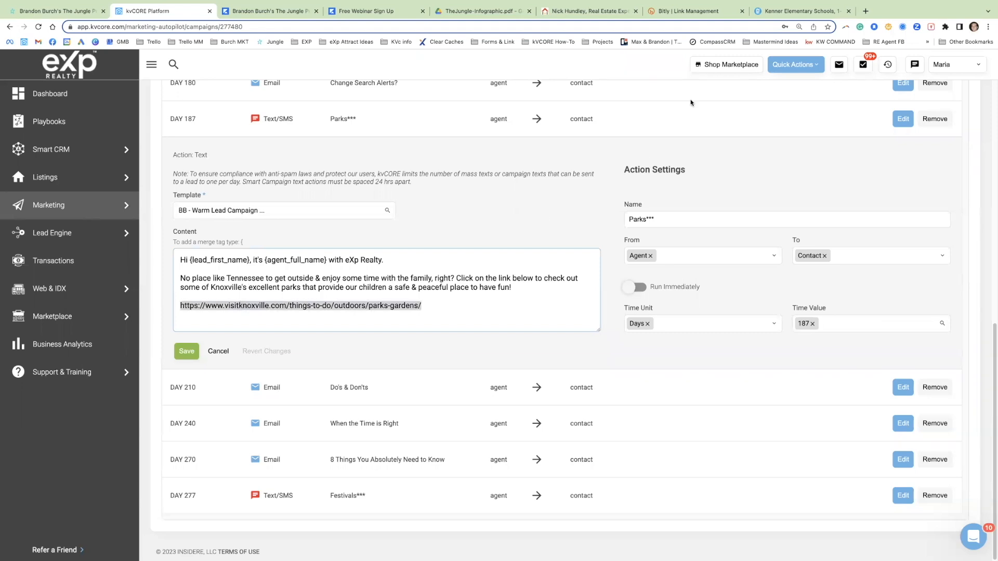
Step: Open the Visit Knoxville parks and gardens link in a new browser tab and look through the park listings
left_click(866, 11)
key("super+v")
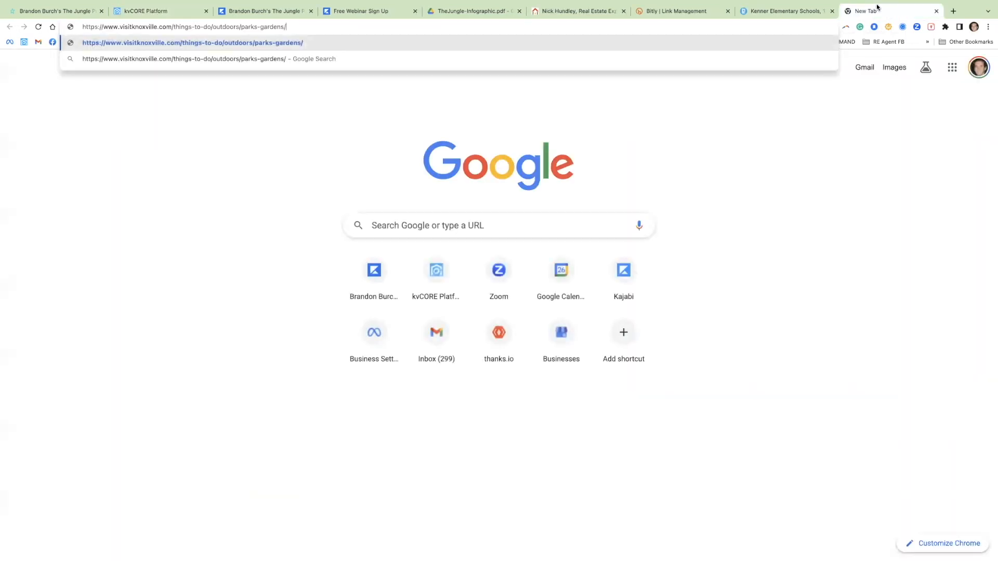
key("Return")
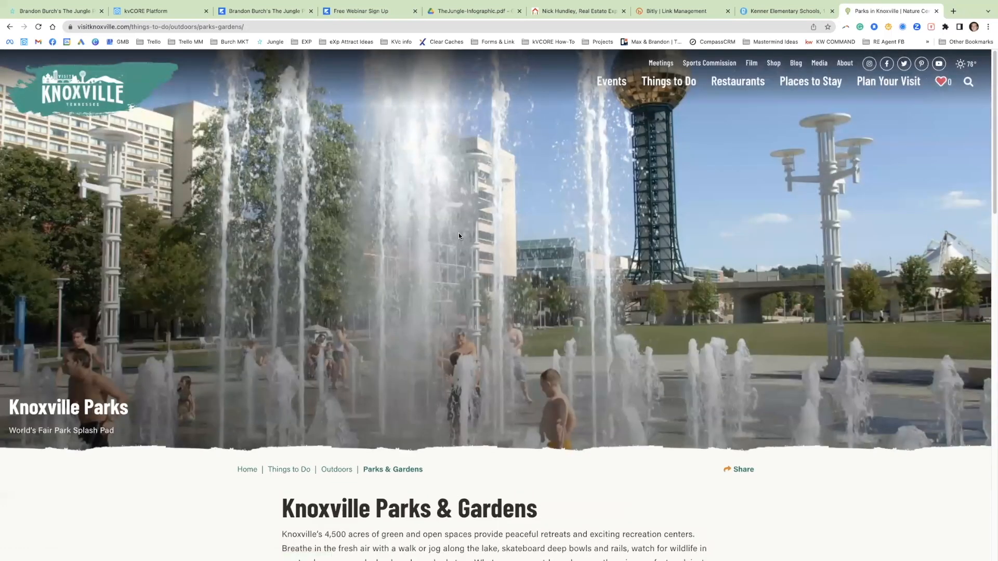
scroll(283, 314, "down", 5)
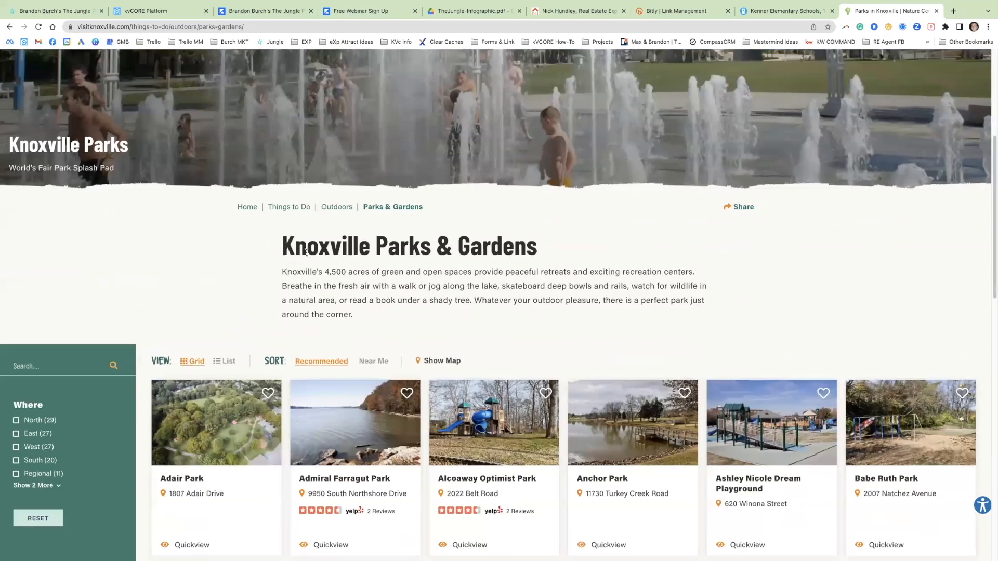
scroll(307, 253, "down", 2)
scroll(306, 255, "down", 3)
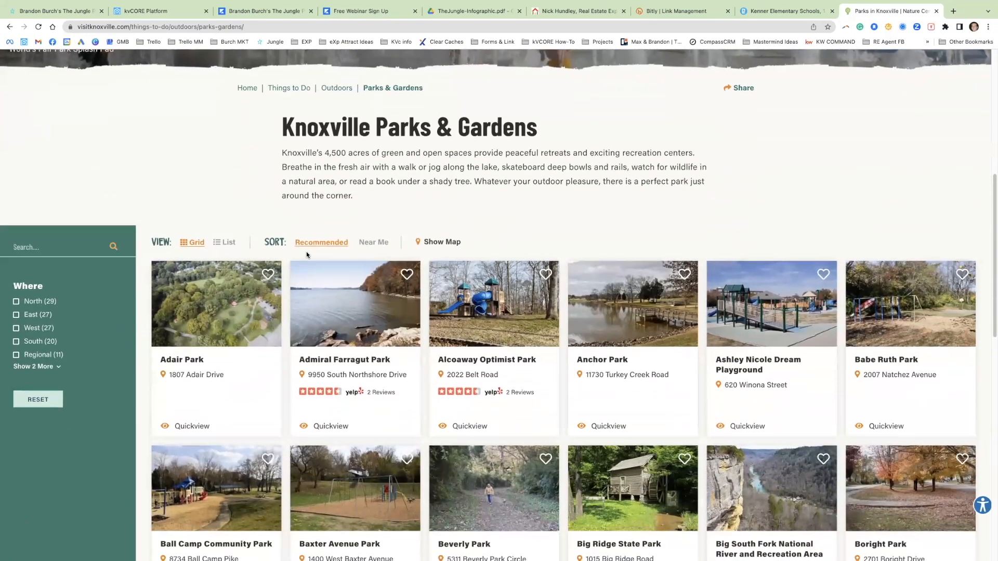
scroll(308, 259, "down", 4)
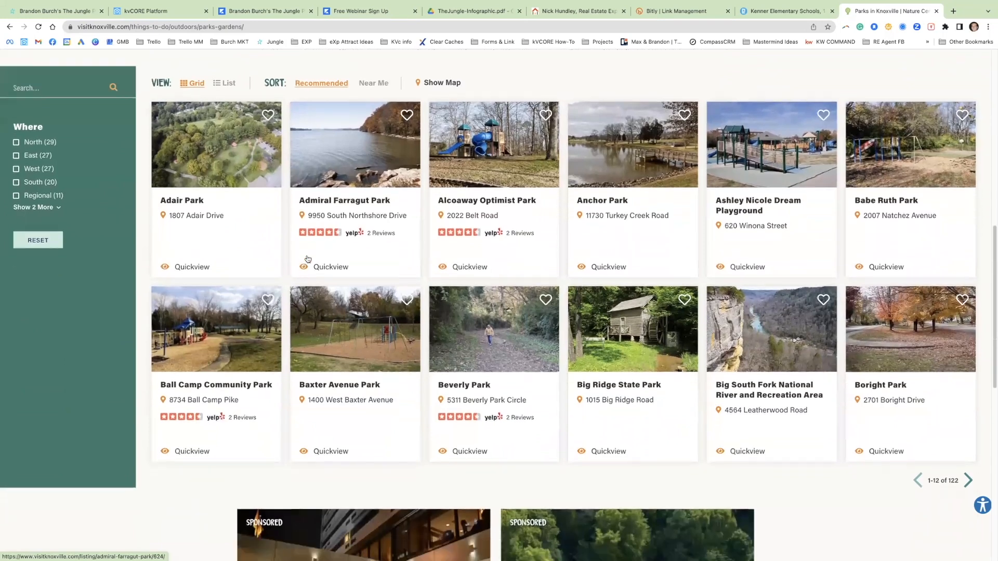
scroll(308, 259, "down", 3)
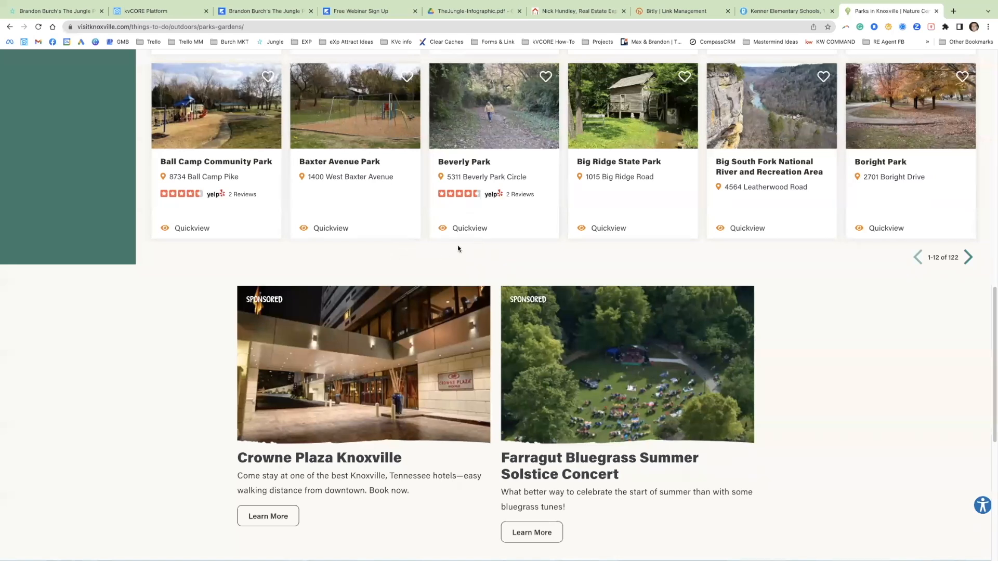
scroll(436, 259, "down", 1)
scroll(430, 270, "up", 1)
Step: Copy the Knoxville parks page address and paste it over the link in the kvCORE "Parks***" text
left_click(228, 29)
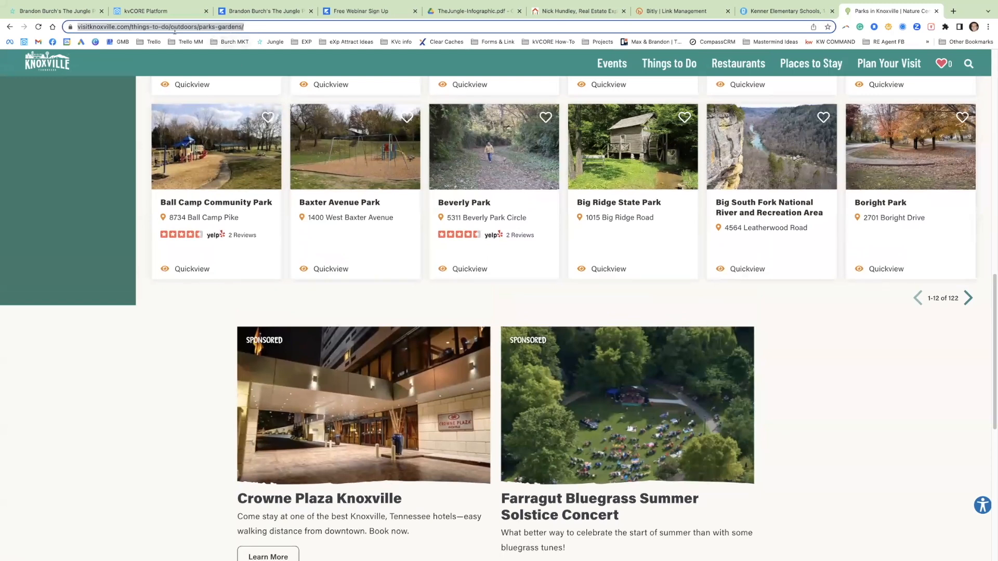
left_click(657, 11)
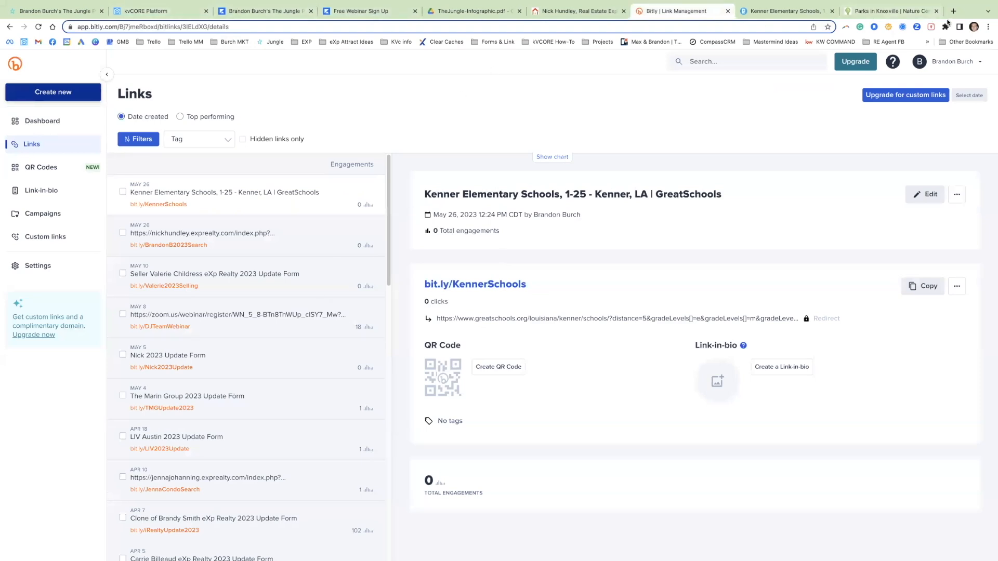
left_click(866, 11)
left_click(159, 26)
key("ctrl+c")
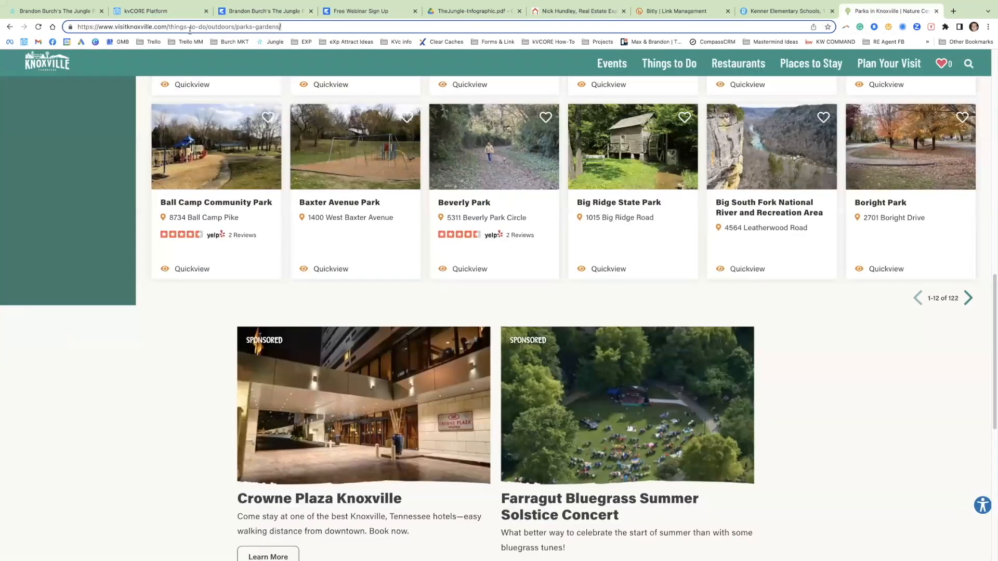
left_click(168, 16)
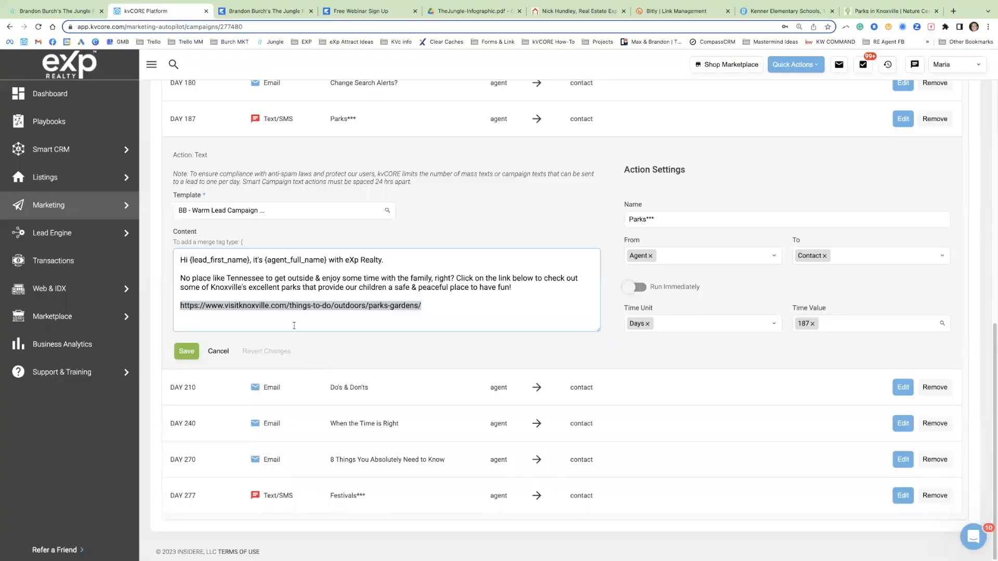
key("ctrl+v")
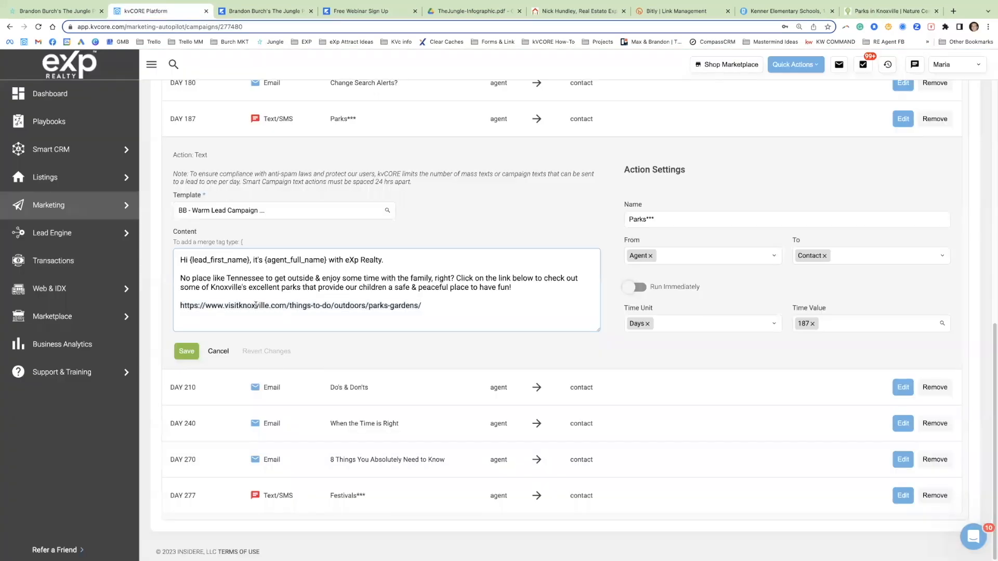
triple_click(256, 305)
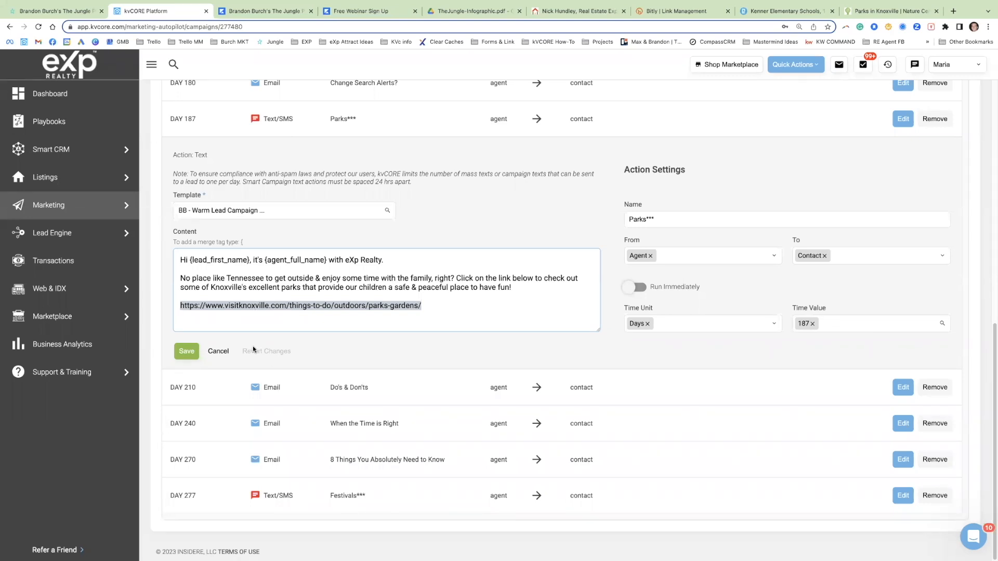
Step: Open the day 277 "Festivals***" text and examine its message about Lafayette's year-round festivities
left_click(896, 497)
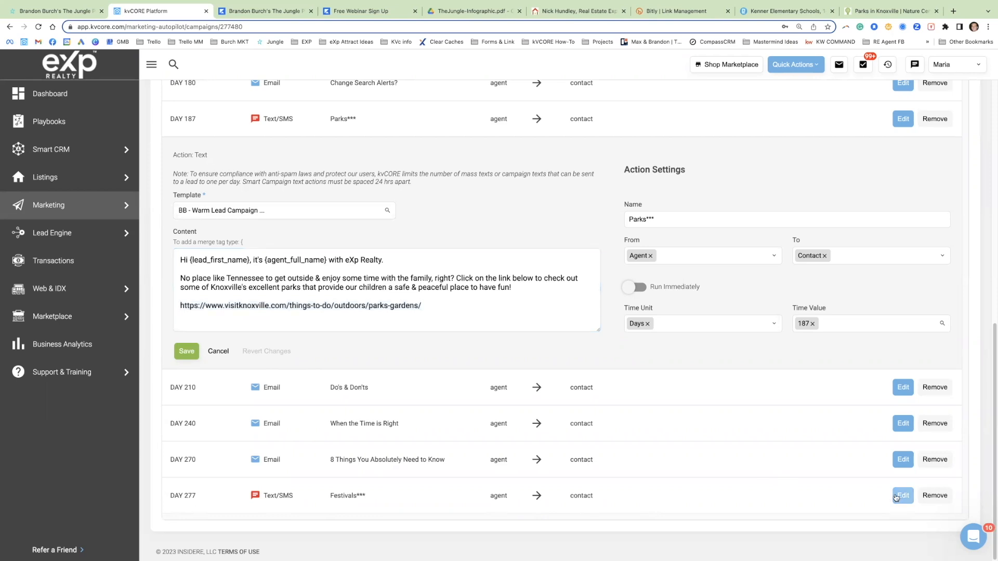
triple_click(233, 424)
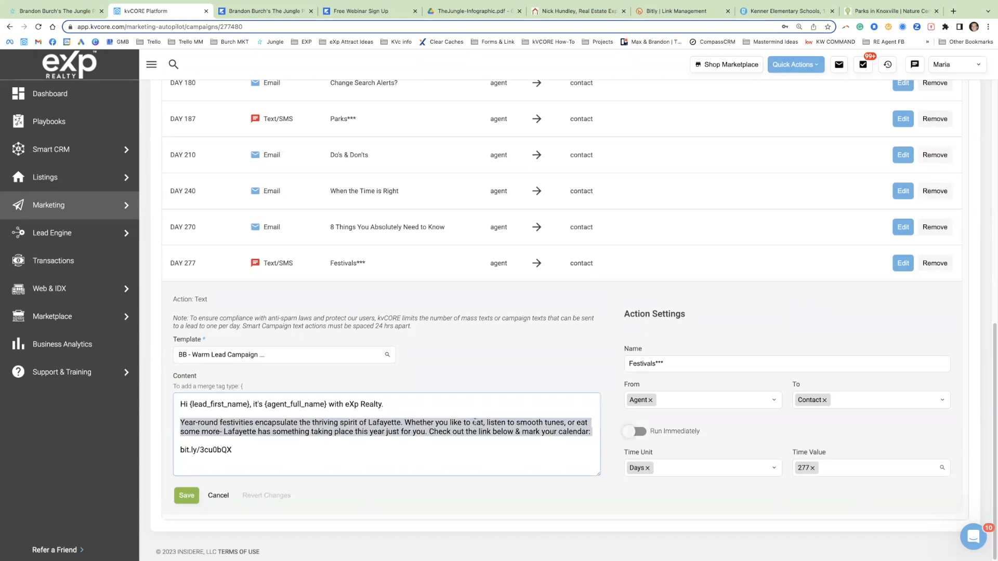
triple_click(540, 424)
Step: Search Google in a new browser tab for "lafayette events" and open the Lafayette Travel events page
left_click(953, 11)
type("lafayette")
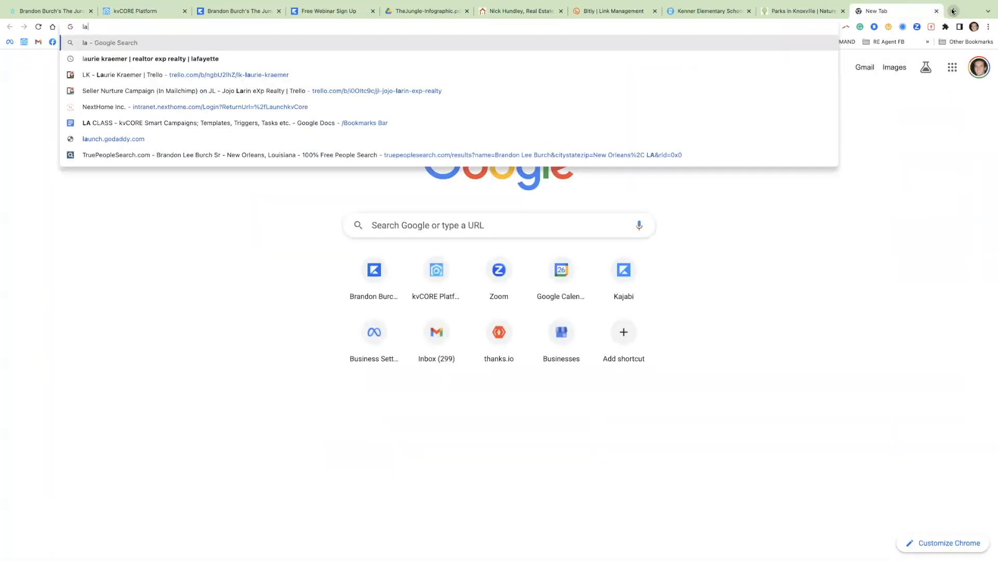
type("ents")
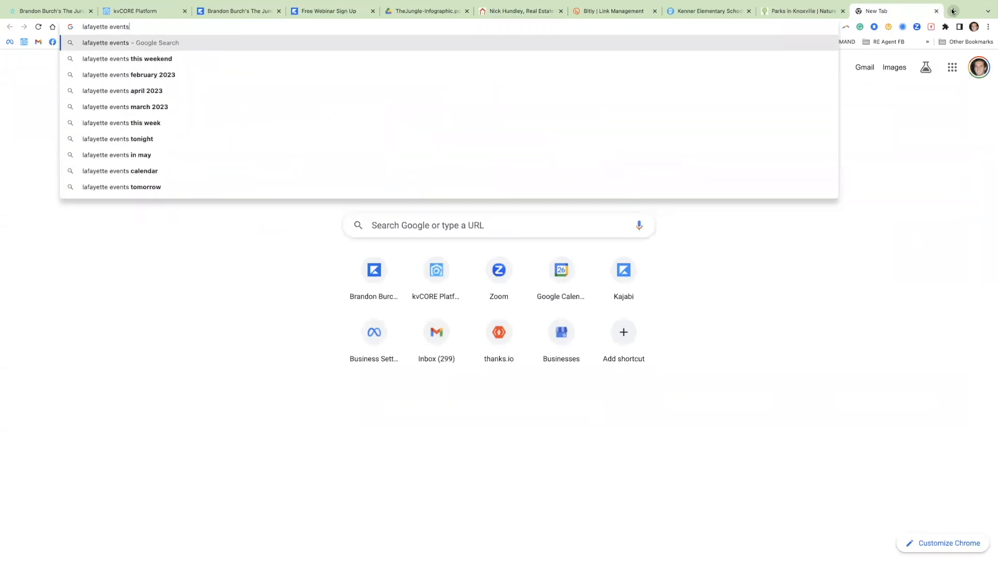
key("Return")
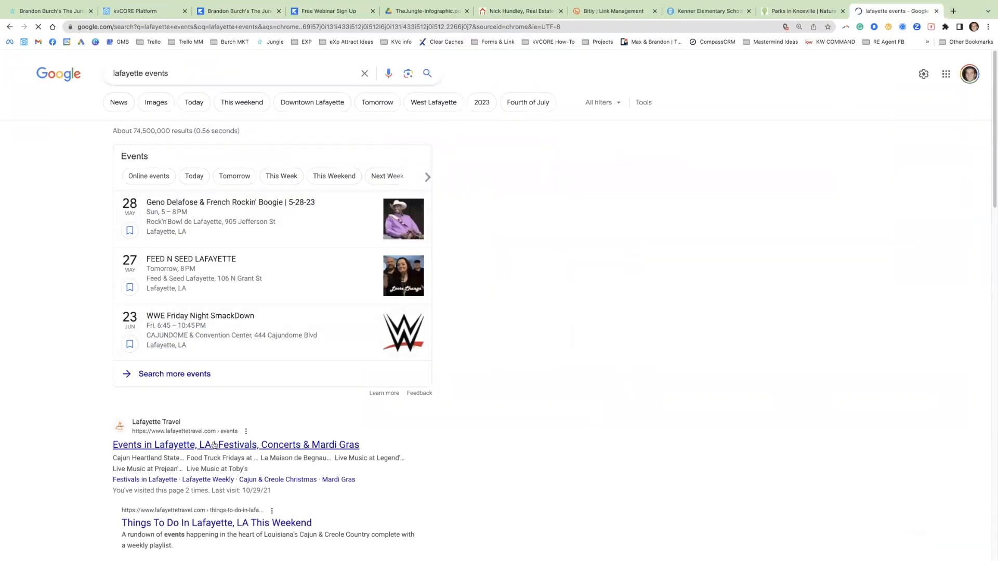
left_click(215, 446)
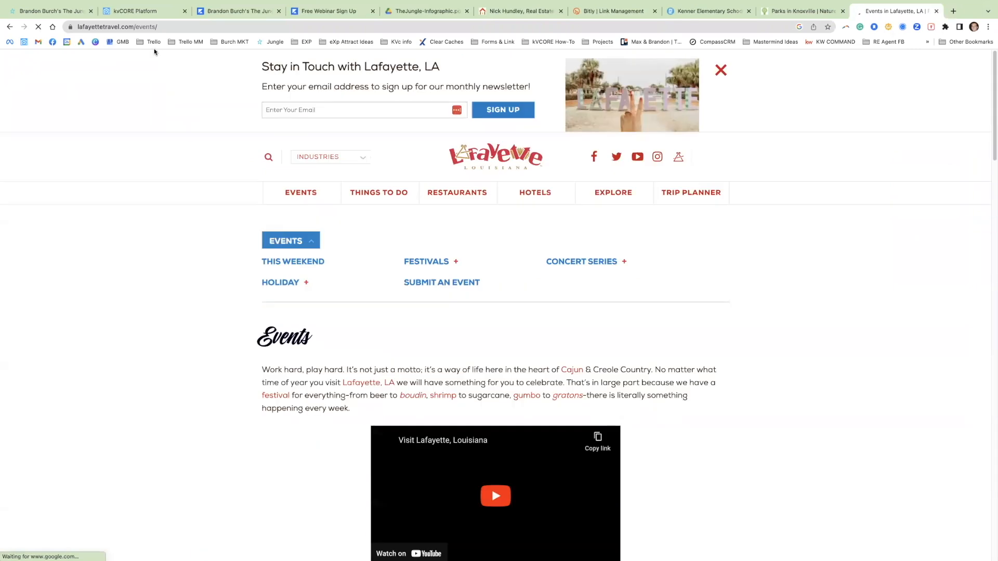
scroll(234, 322, "down", 3)
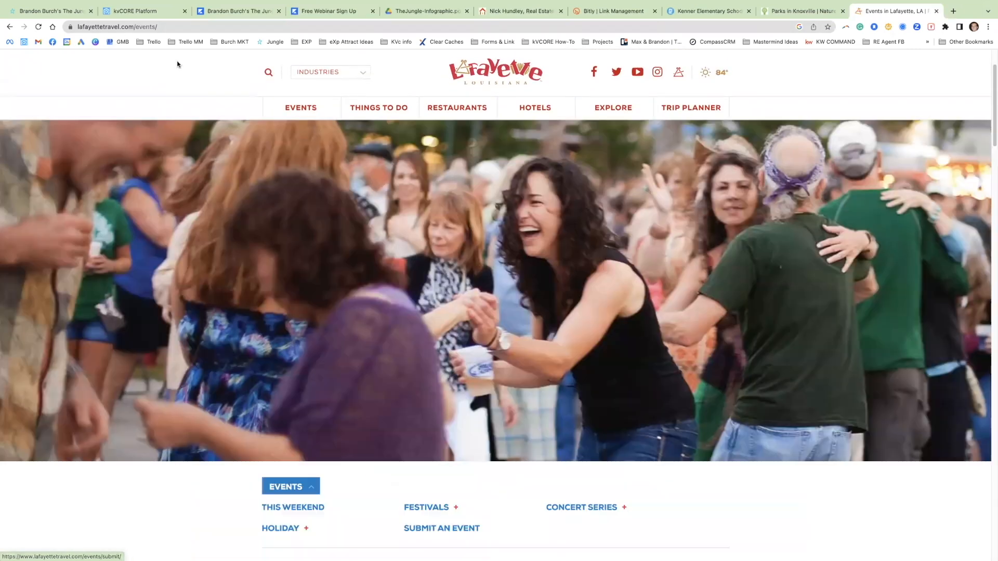
Step: Copy the Lafayette Travel events page address and paste it over the link in the kvCORE day 277 "Festivals***" text
left_click(160, 25)
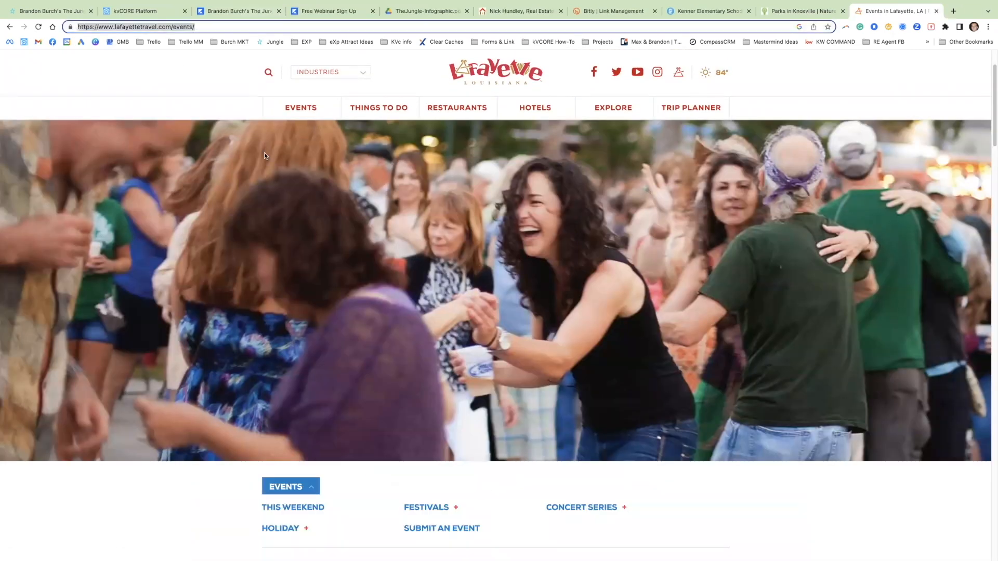
scroll(196, 310, "down", 10)
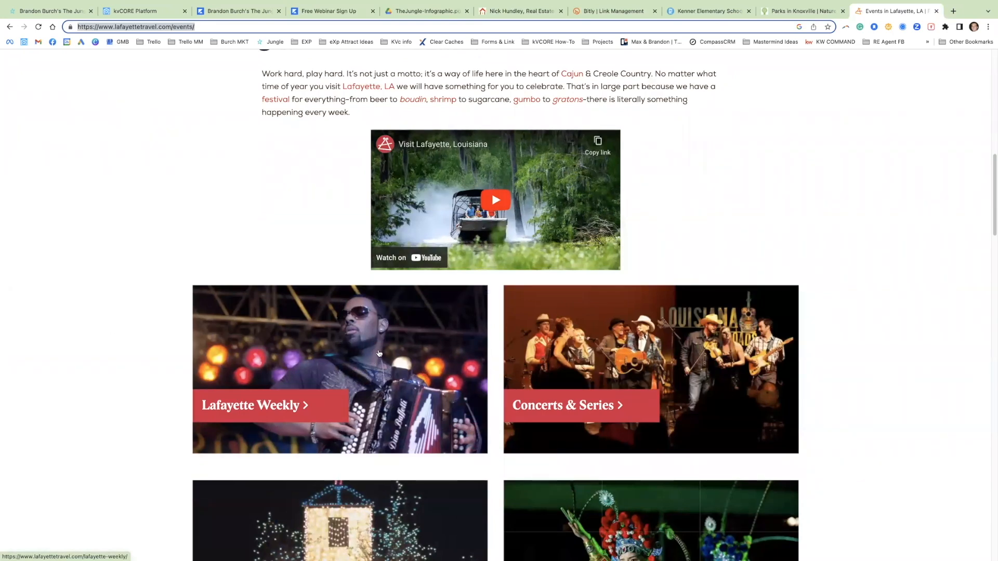
left_click(146, 14)
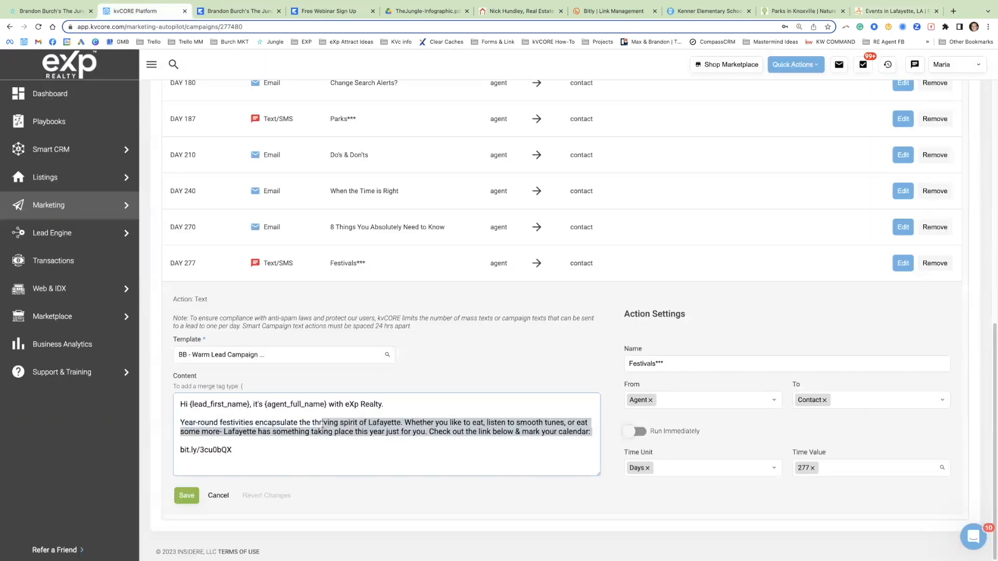
left_click(884, 11)
left_click(169, 26)
key("ctrl+c")
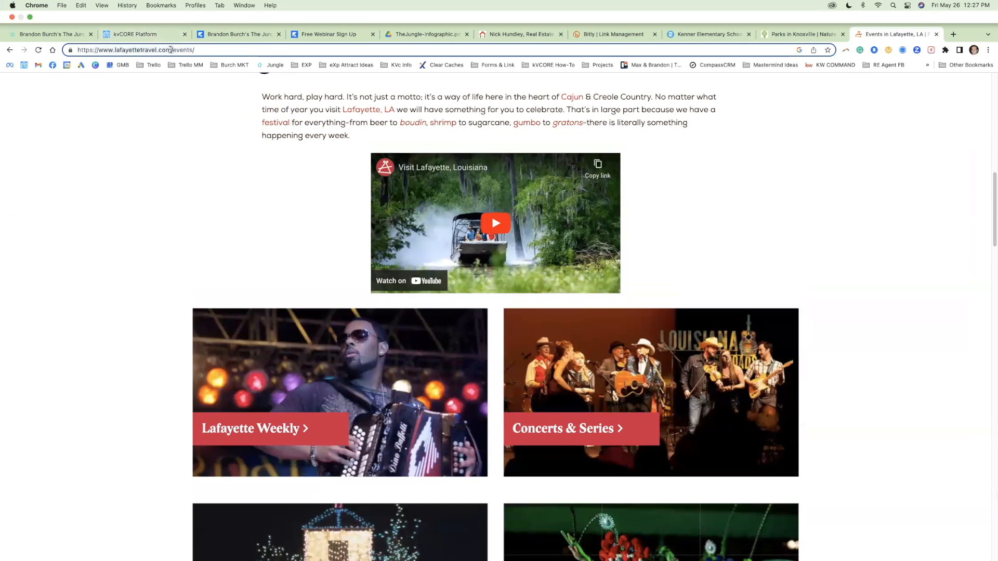
left_click(130, 37)
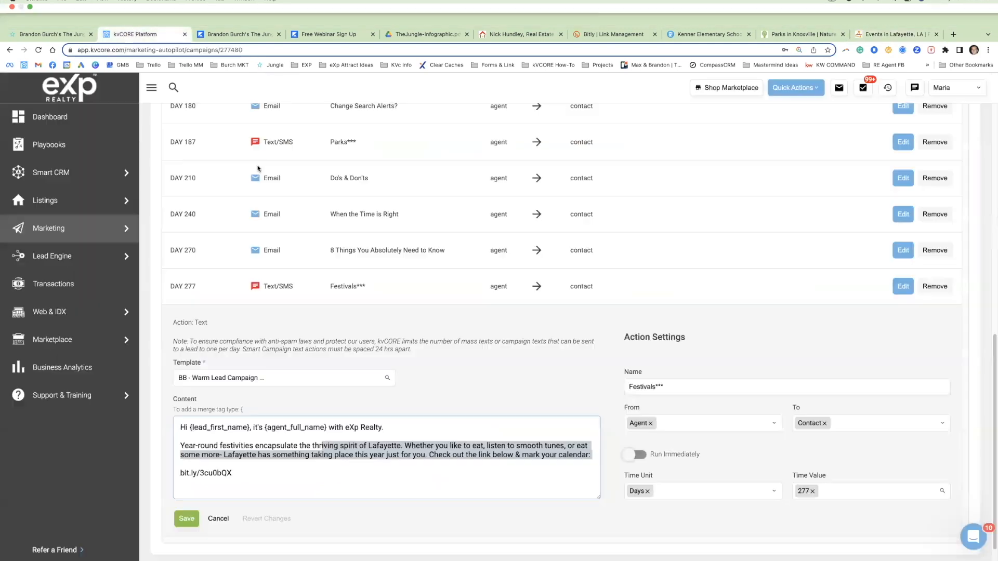
left_click_drag(234, 451, 198, 451)
key("ctrl+v")
triple_click(209, 471)
key("ctrl+v")
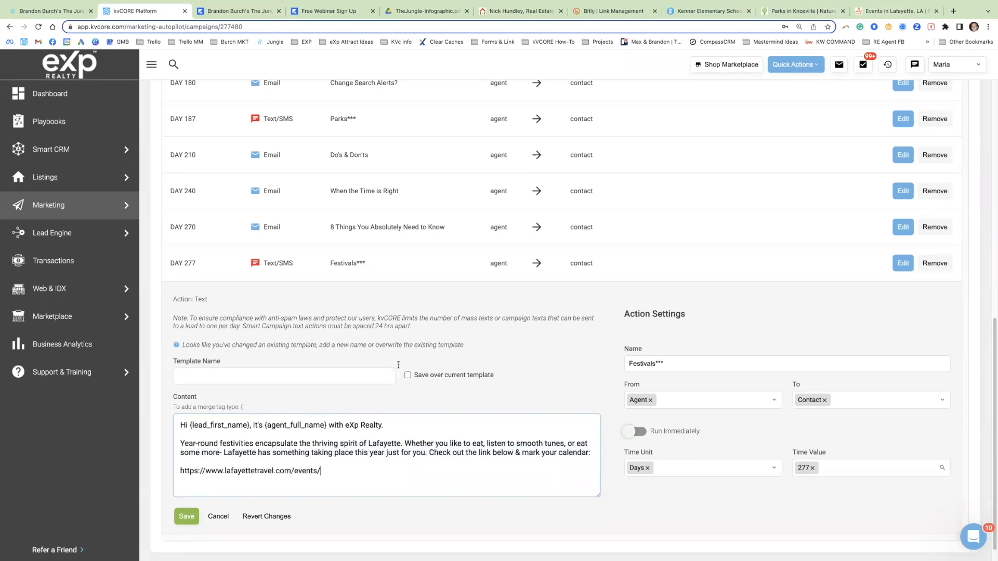
Step: Name the changed text template "BB - Warm Lead Campaign Template - Festivals UPDATED" without saving over the current template
left_click(409, 383)
left_click(408, 376)
left_click(409, 377)
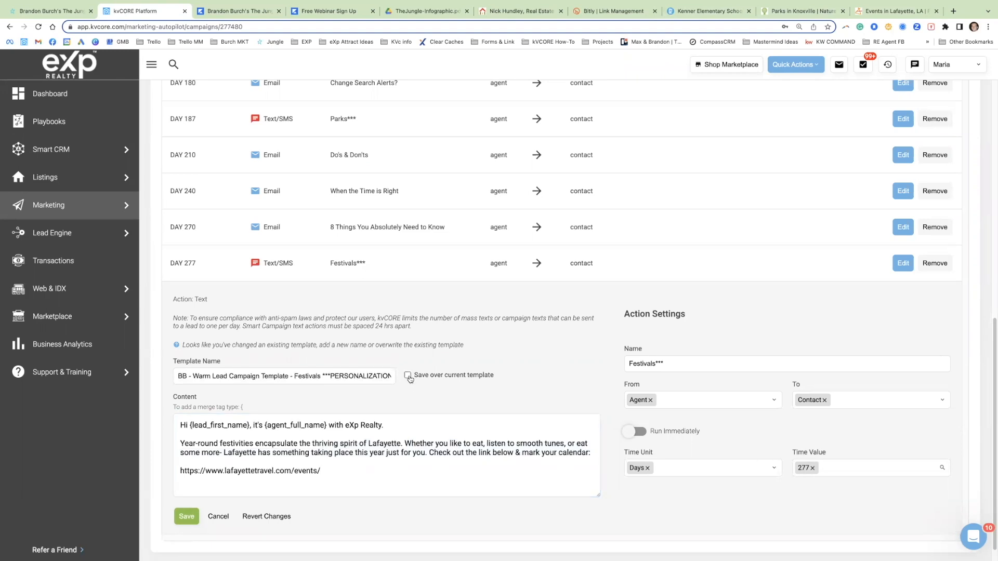
left_click_drag(336, 376, 414, 377)
type("UPDATED")
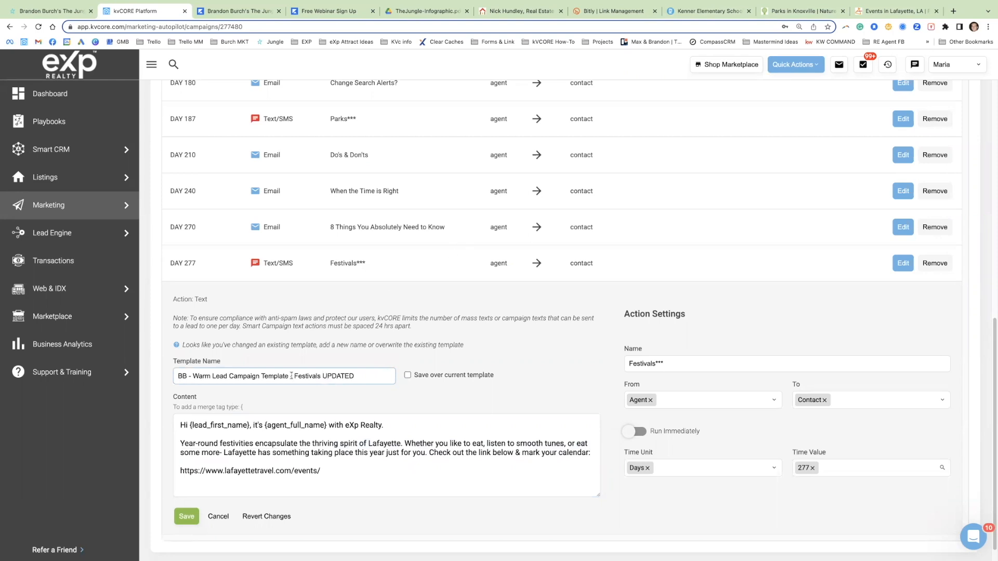
Step: Open the day 1 email "Let's Find You That Perfect Home", discarding the unsaved text changes, and examine its message and the action schedule
scroll(382, 331, "up", 7)
scroll(382, 331, "up", 4)
scroll(383, 332, "down", 3)
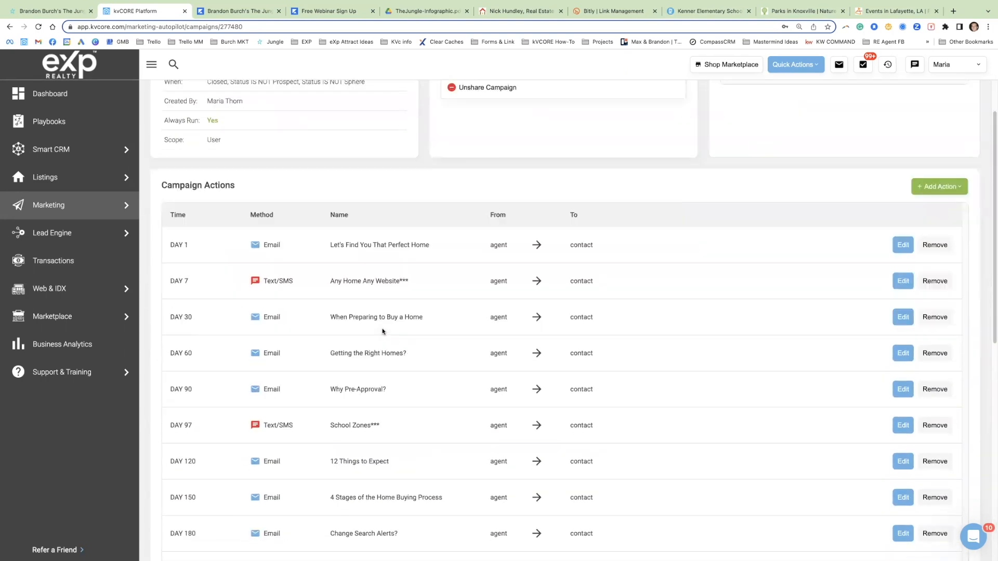
left_click(903, 245)
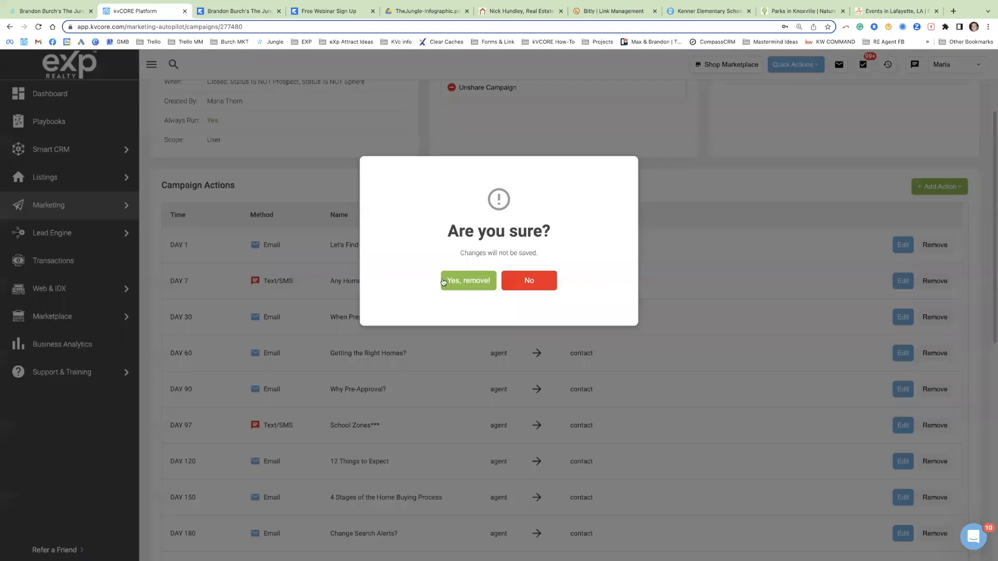
left_click(455, 281)
scroll(557, 301, "down", 3)
scroll(325, 376, "down", 1)
scroll(325, 376, "down", 1)
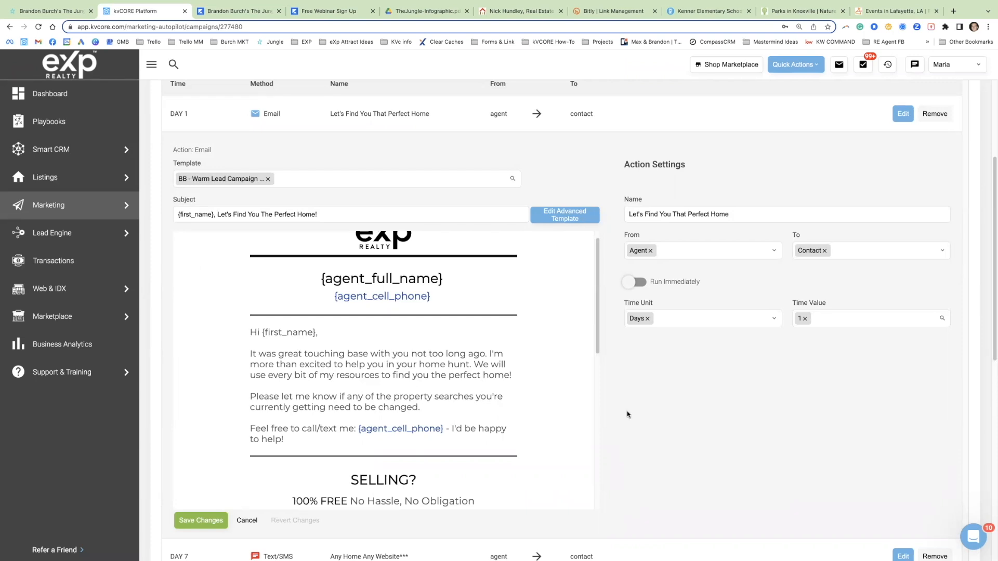
scroll(671, 408, "down", 5)
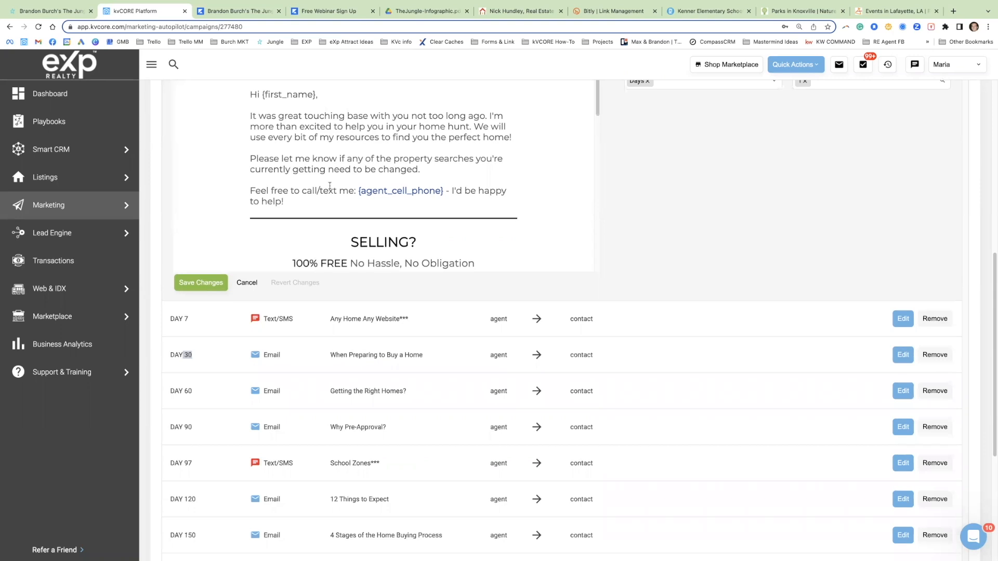
scroll(428, 198, "up", 1)
left_click_drag(457, 216, 262, 106)
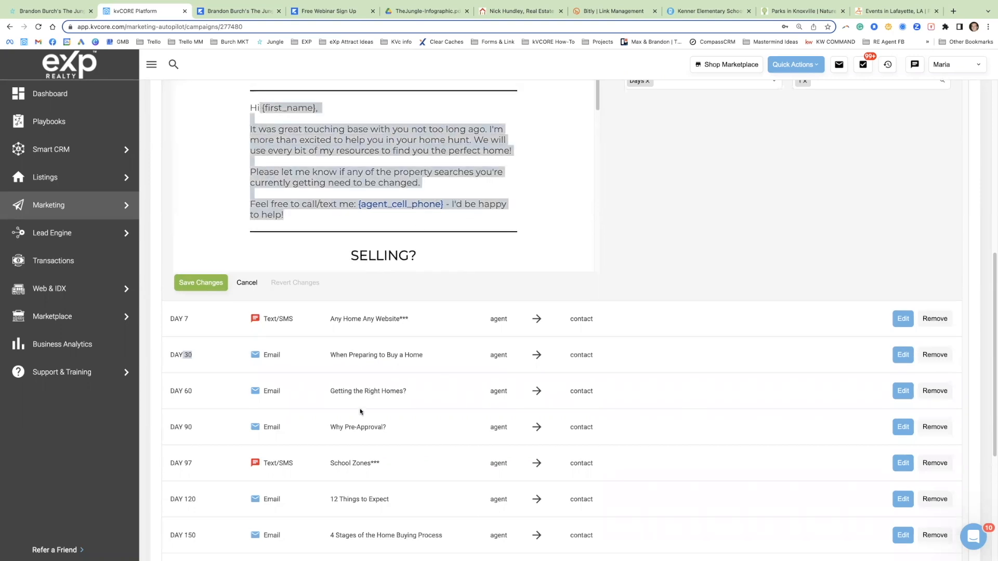
Step: Open the day 60 email "Getting the Right Homes?" and examine its message and the names of the campaign's remaining emails
left_click(904, 391)
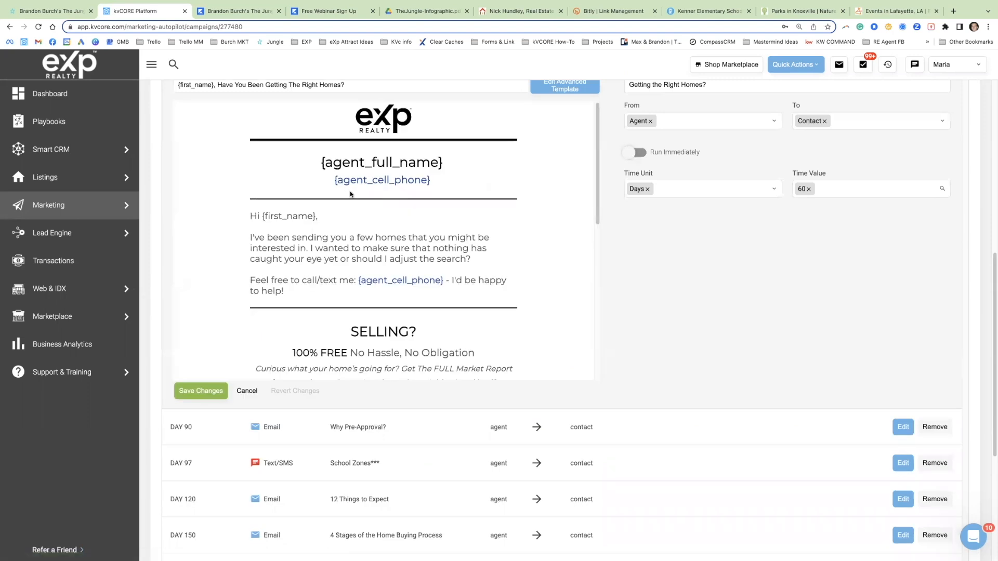
scroll(363, 440, "down", 2)
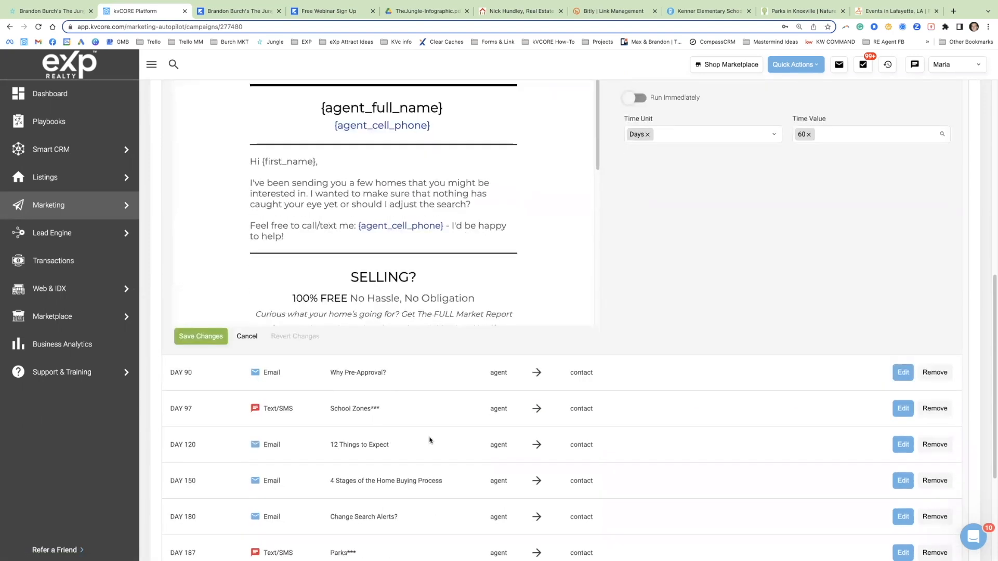
scroll(343, 405, "down", 4)
left_click_drag(443, 381, 405, 383)
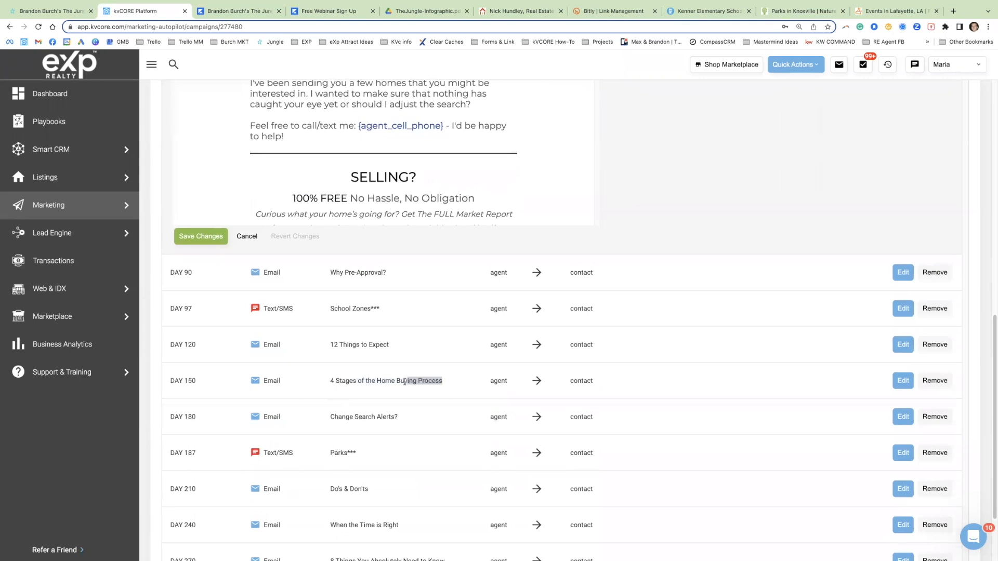
left_click(403, 419)
left_click_drag(400, 417, 336, 413)
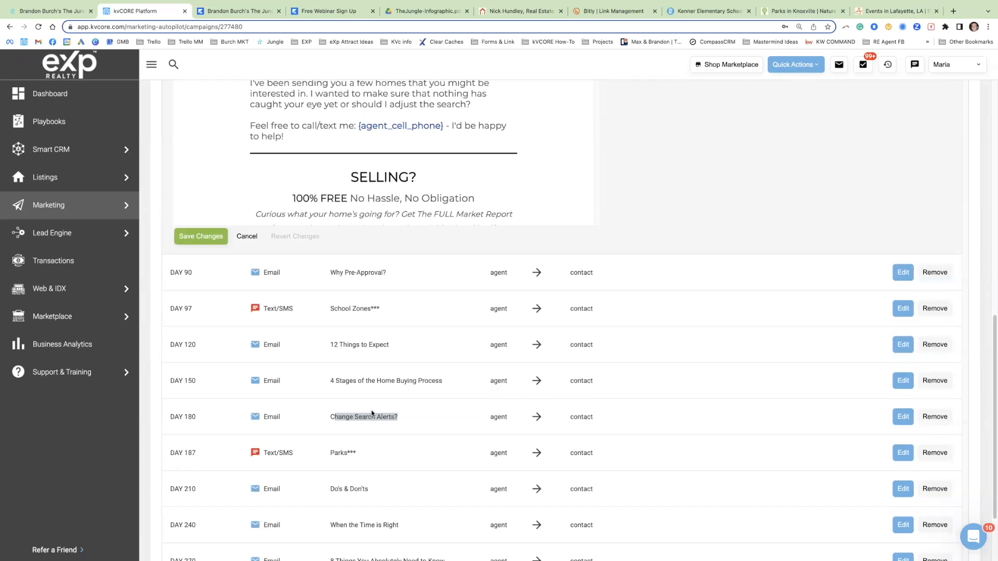
scroll(409, 430, "up", 2)
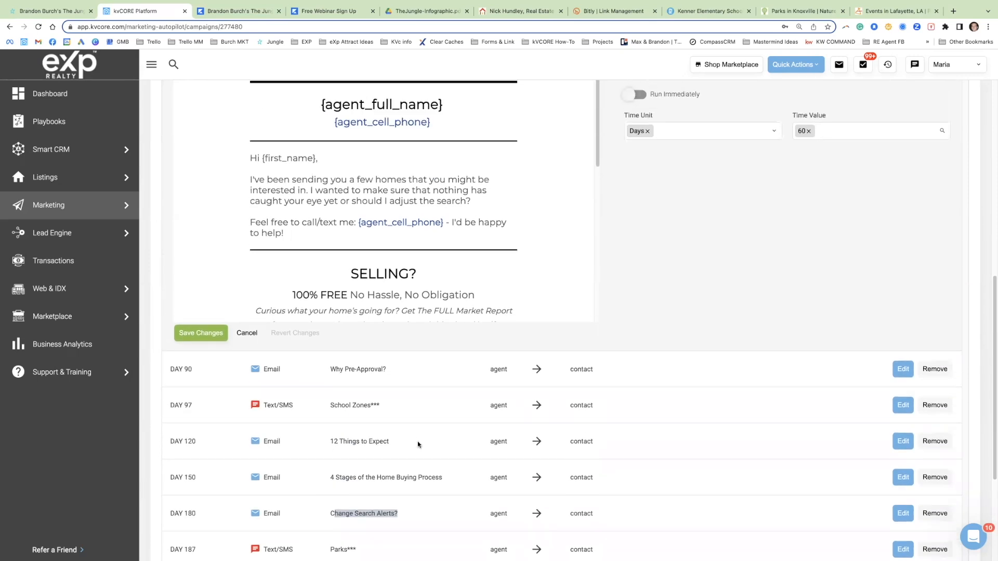
scroll(408, 431, "up", 3)
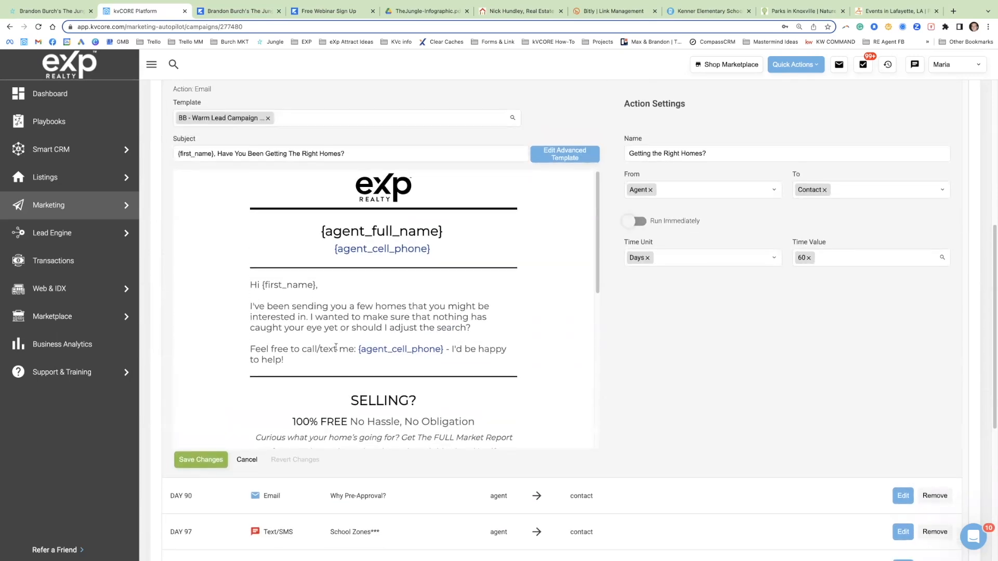
scroll(338, 360, "up", 1)
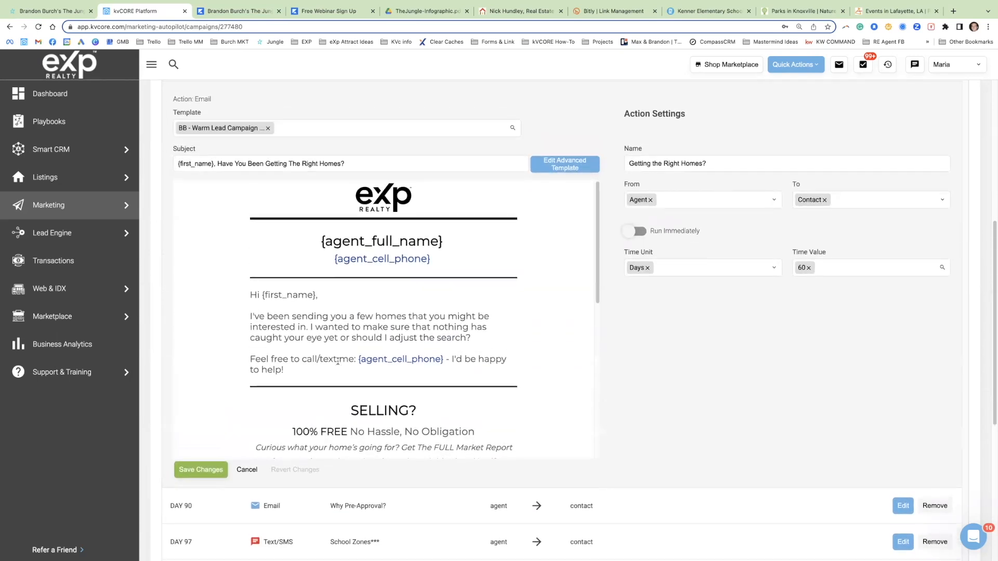
scroll(337, 362, "up", 1)
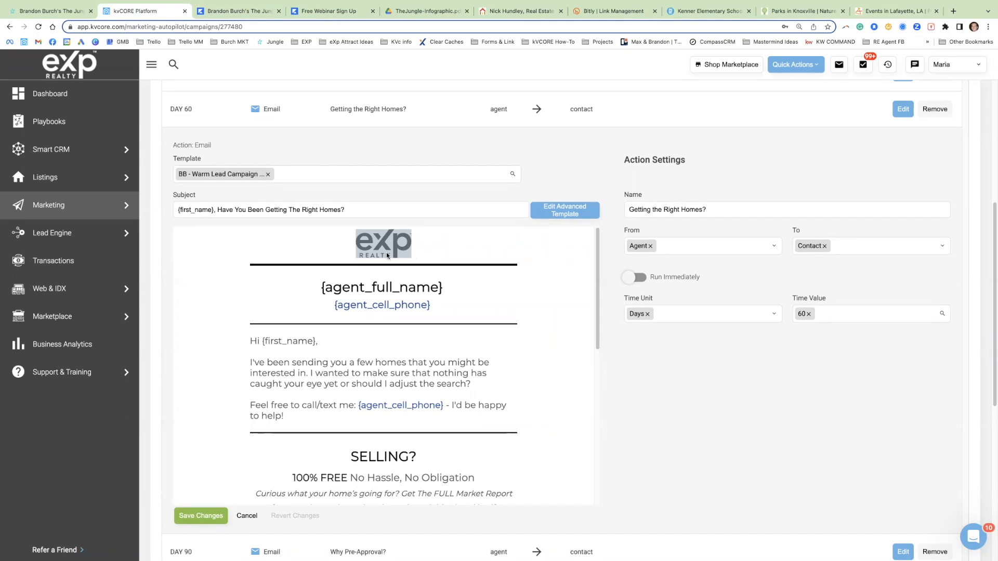
Step: Replace the eXp Realty logo in the day 60 email's advanced template with the heart-bordered "Untitled design" image from the file manager
left_click(579, 211)
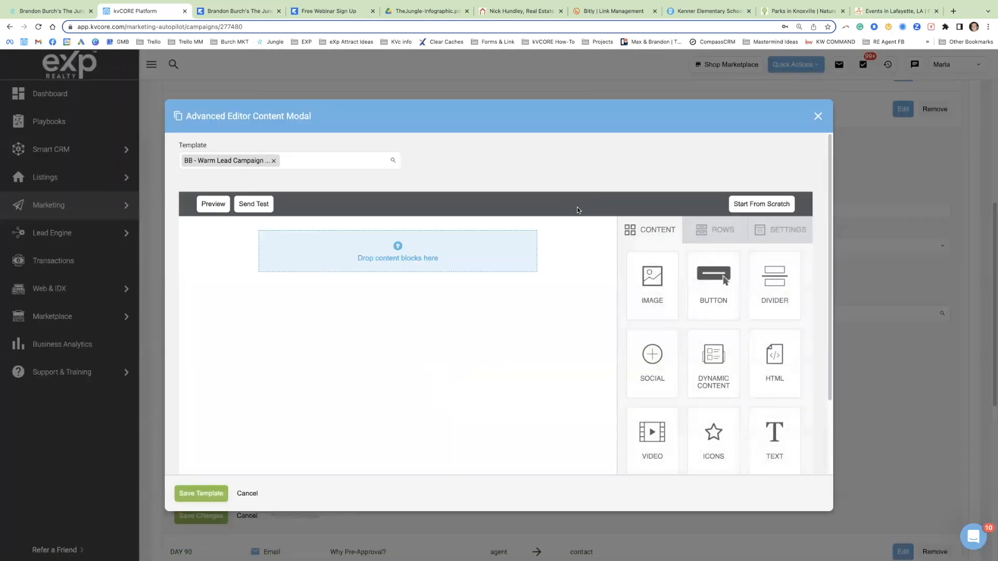
left_click(409, 252)
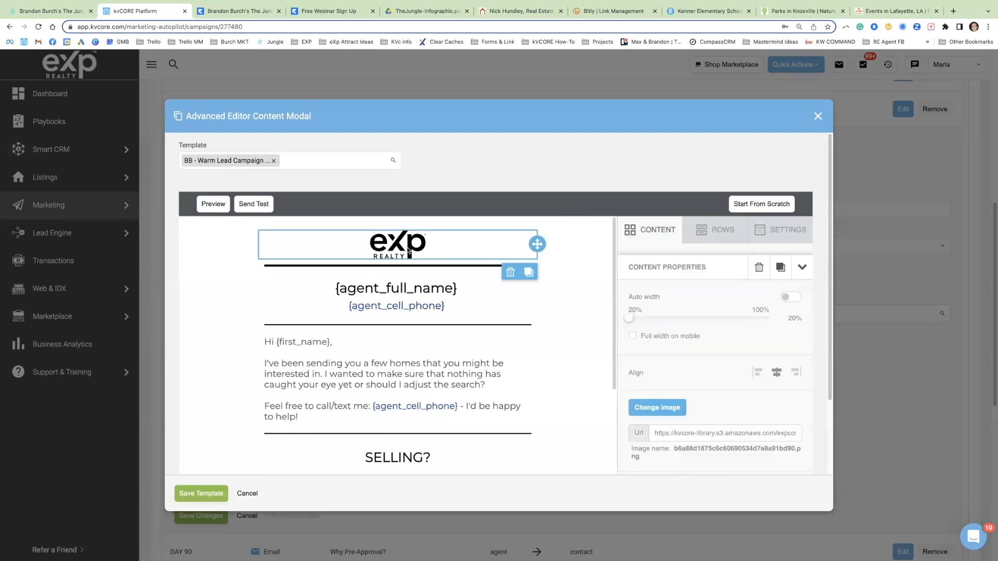
left_click(661, 408)
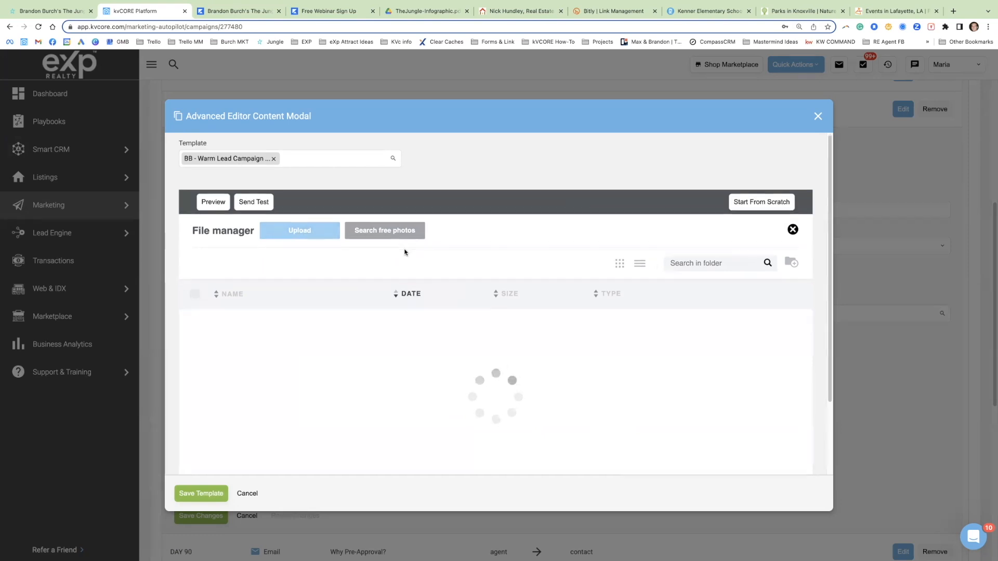
scroll(445, 305, "down", 3)
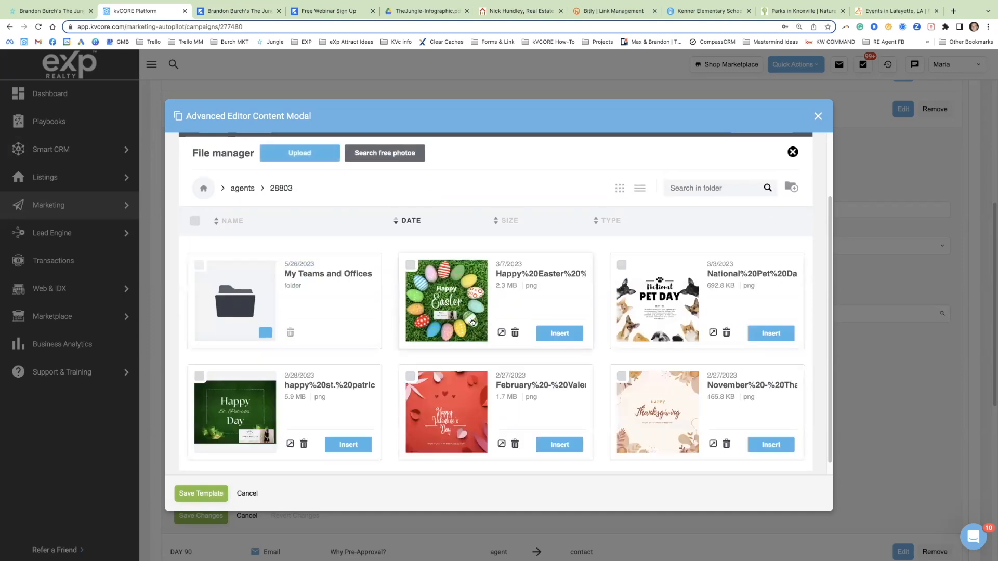
scroll(472, 323, "down", 10)
scroll(471, 323, "down", 5)
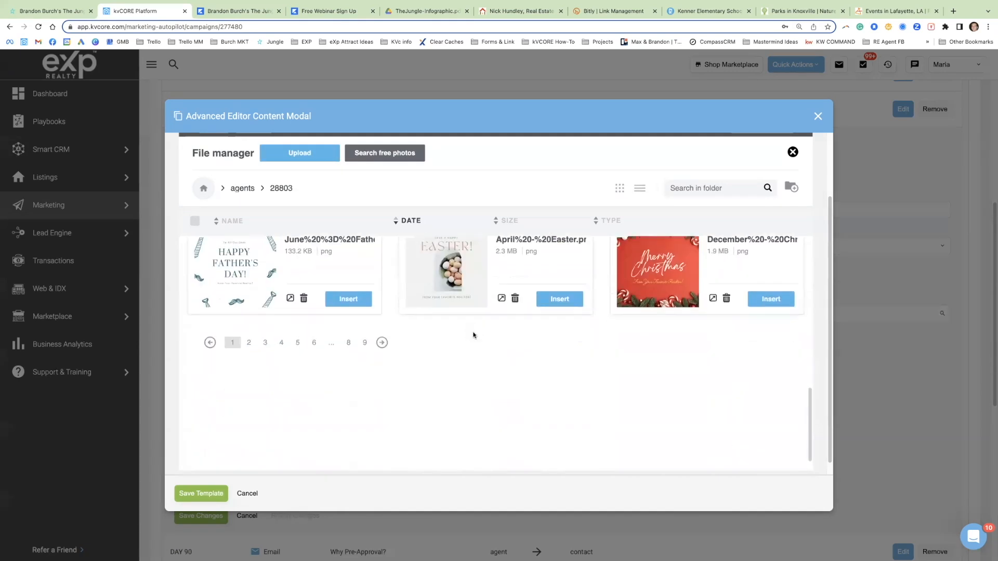
left_click(381, 343)
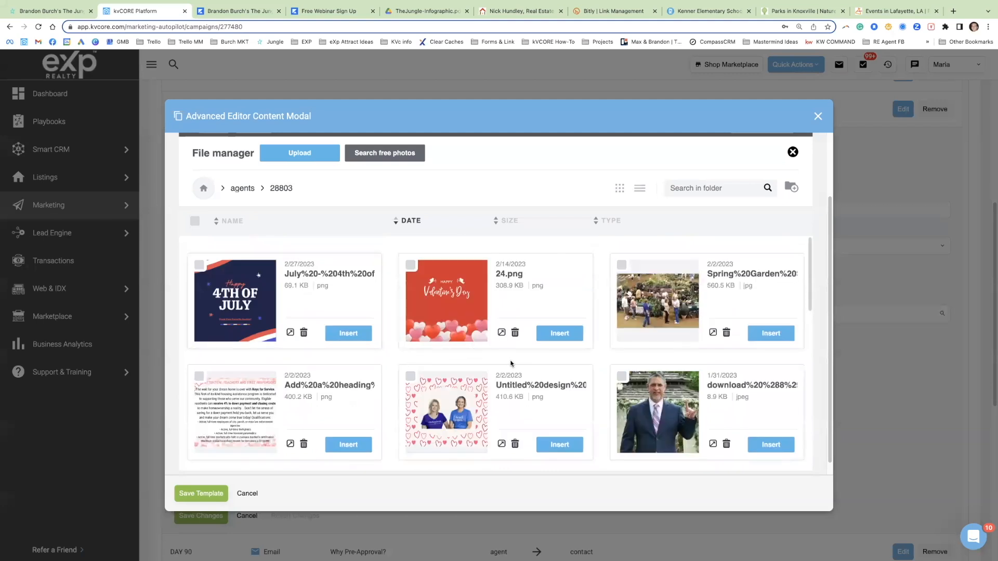
scroll(512, 364, "down", 5)
scroll(486, 352, "up", 3)
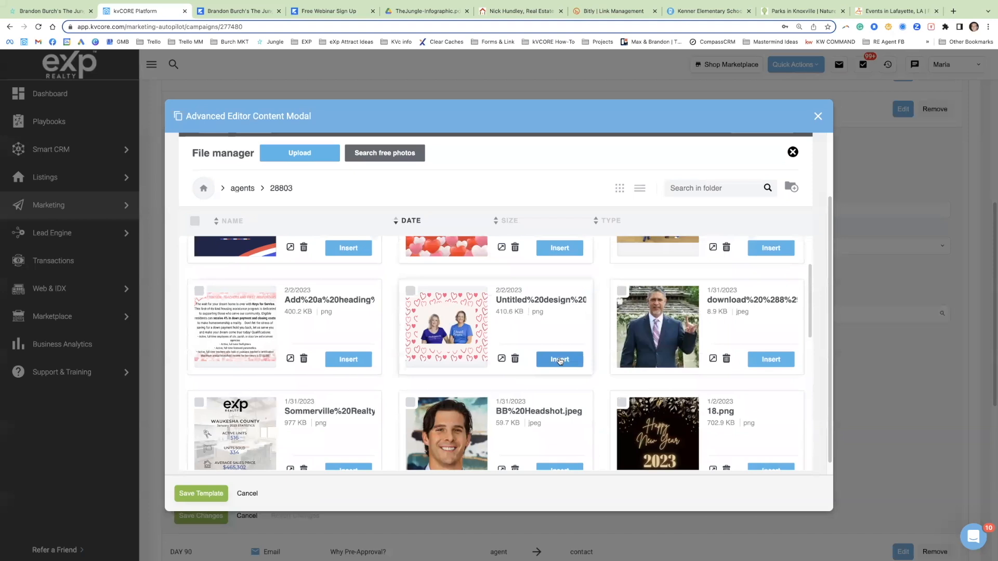
left_click(559, 360)
Step: Enlarge the inserted header image to 100% width by enabling Auto width
scroll(418, 314, "up", 2)
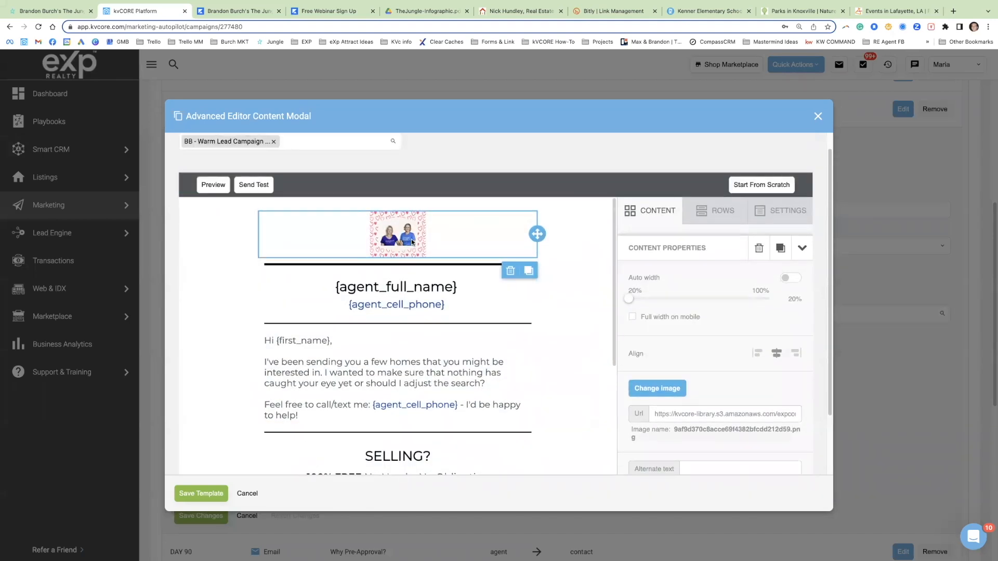
left_click_drag(631, 300, 672, 300)
left_click(788, 280)
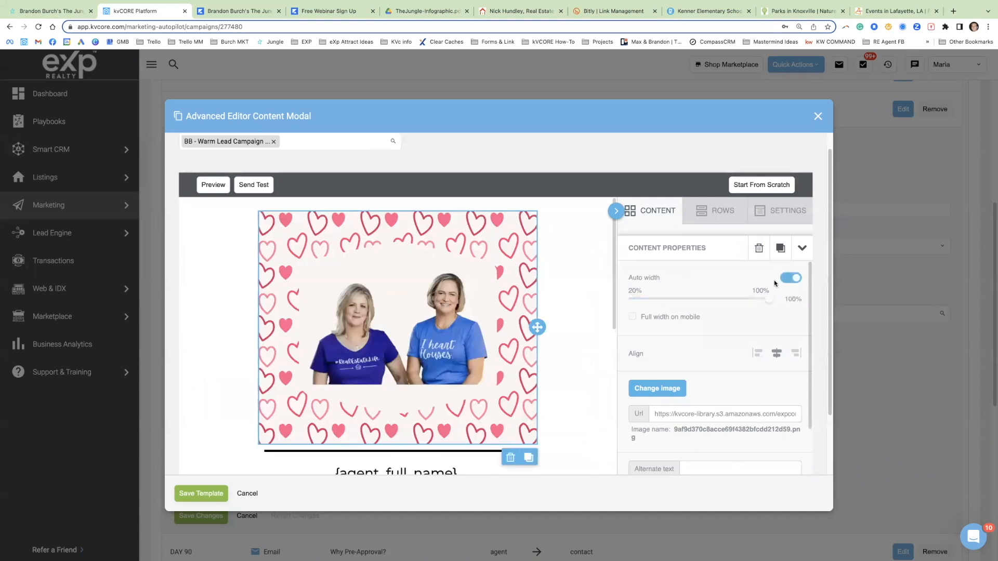
Step: Reduce the day 60 email's header image to 30% width with Auto width off, and set the saved template to overwrite the current one
left_click(788, 279)
left_click_drag(768, 297, 646, 300)
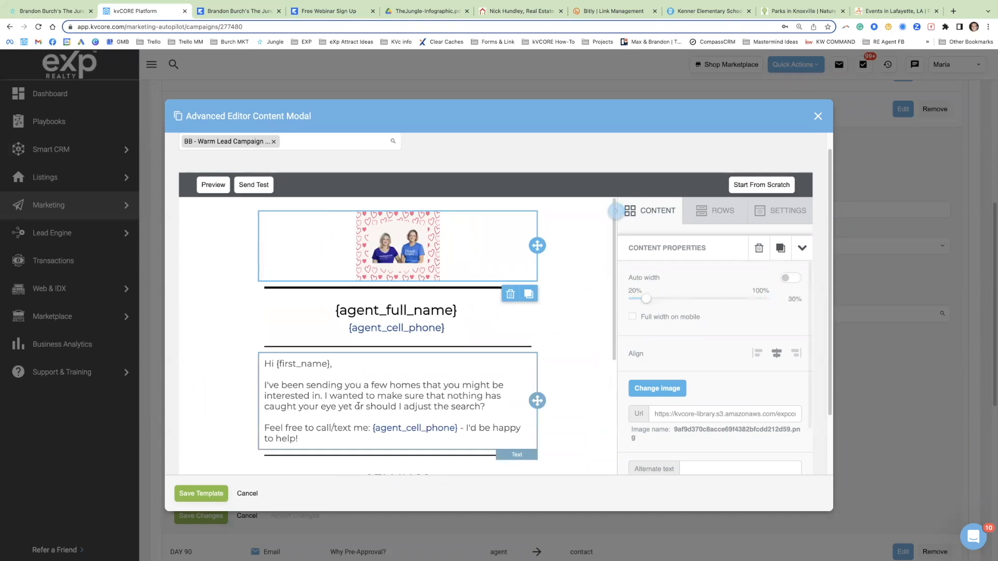
left_click(207, 498)
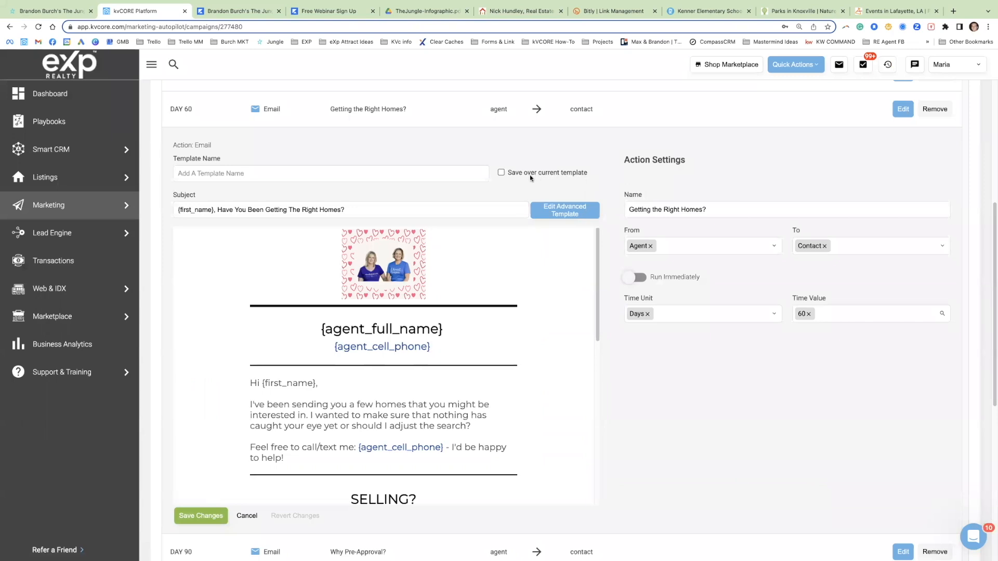
left_click(501, 173)
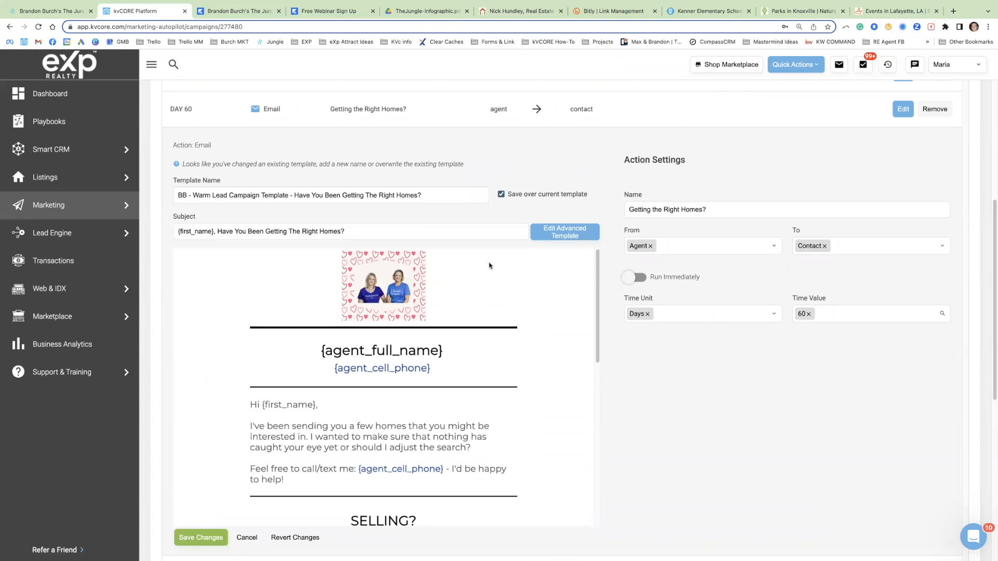
Step: Open the day 30 email "When Preparing to Buy a Home" for editing, discarding the day 60 email's unsaved changes
scroll(488, 266, "up", 2)
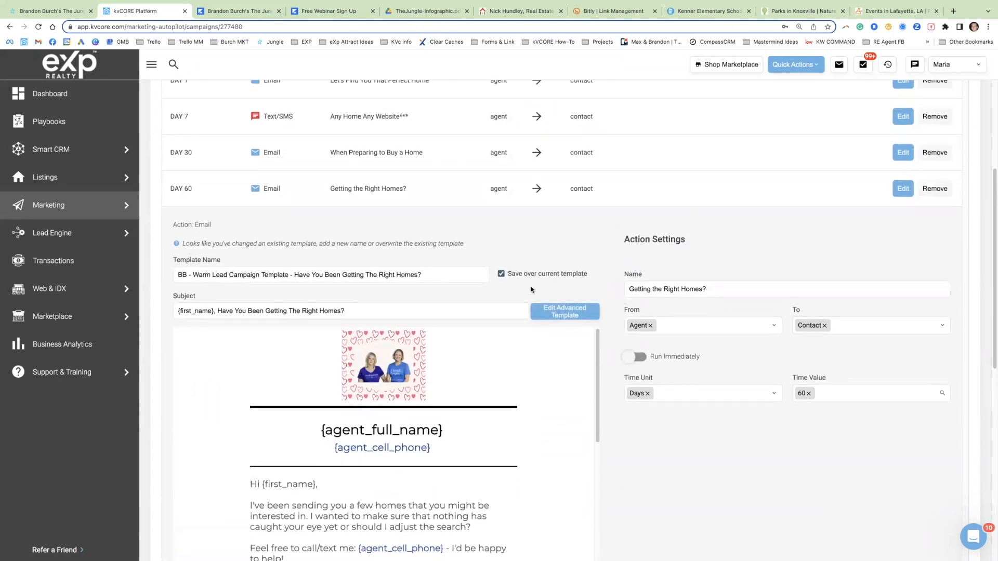
scroll(422, 193, "up", 1)
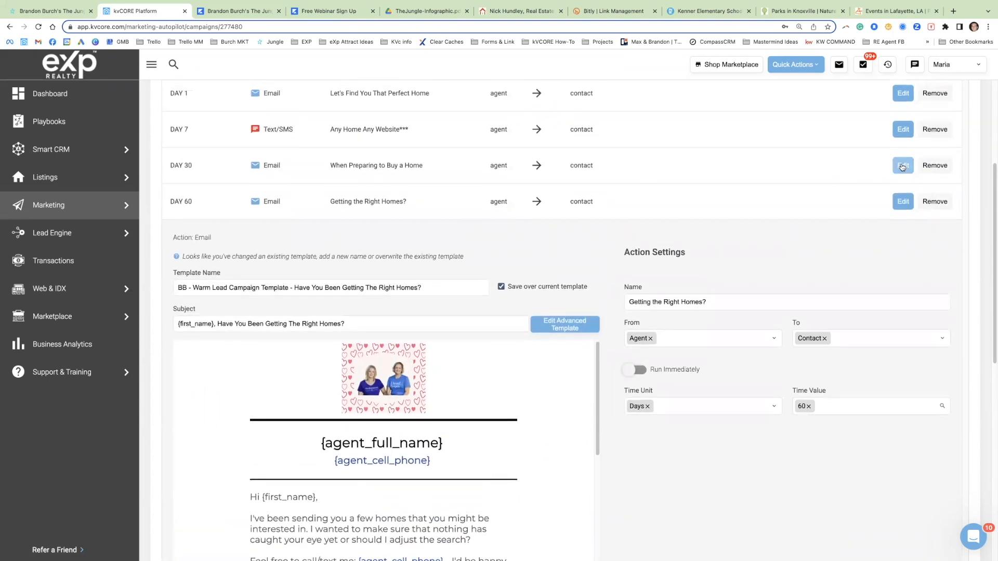
left_click(898, 166)
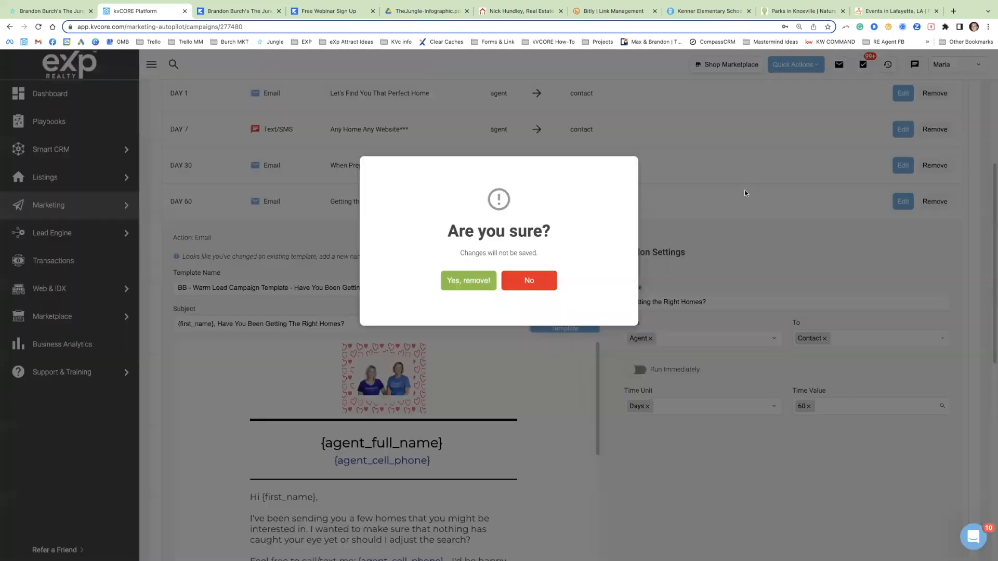
left_click(476, 284)
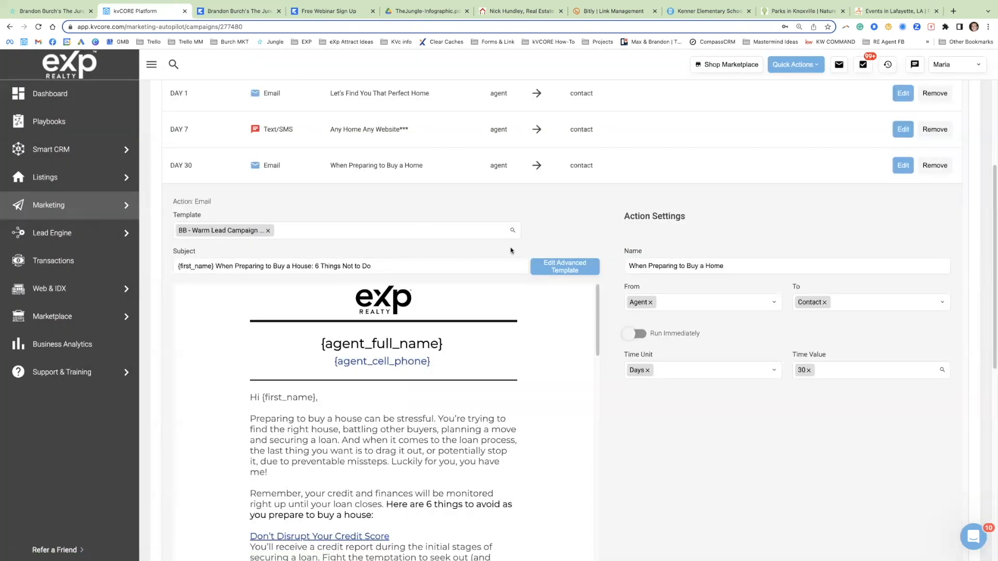
Step: Replace the eXp Realty logo in the day 30 email's advanced template with the Happy Easter image from the file manager
scroll(589, 216, "down", 2)
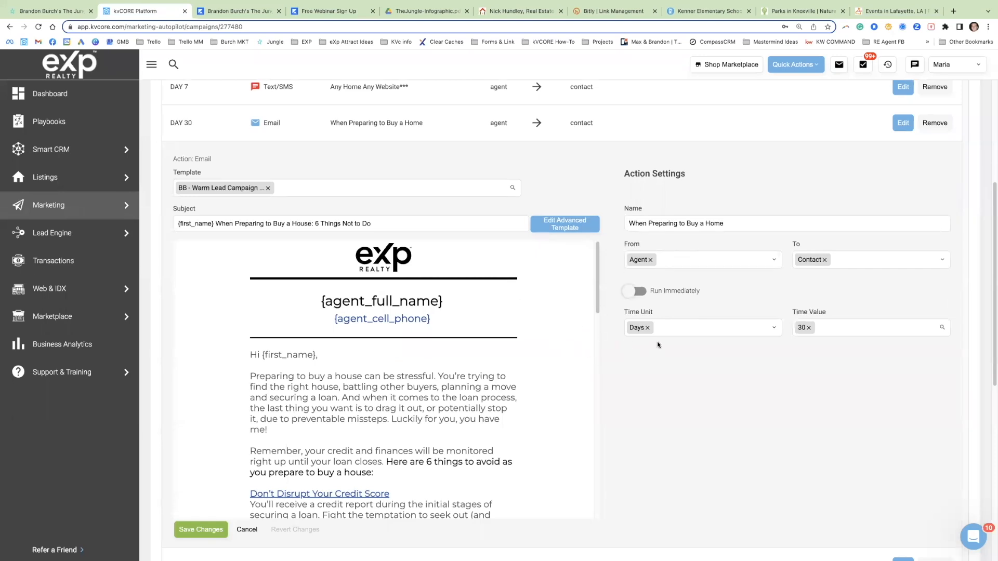
scroll(615, 165, "down", 1)
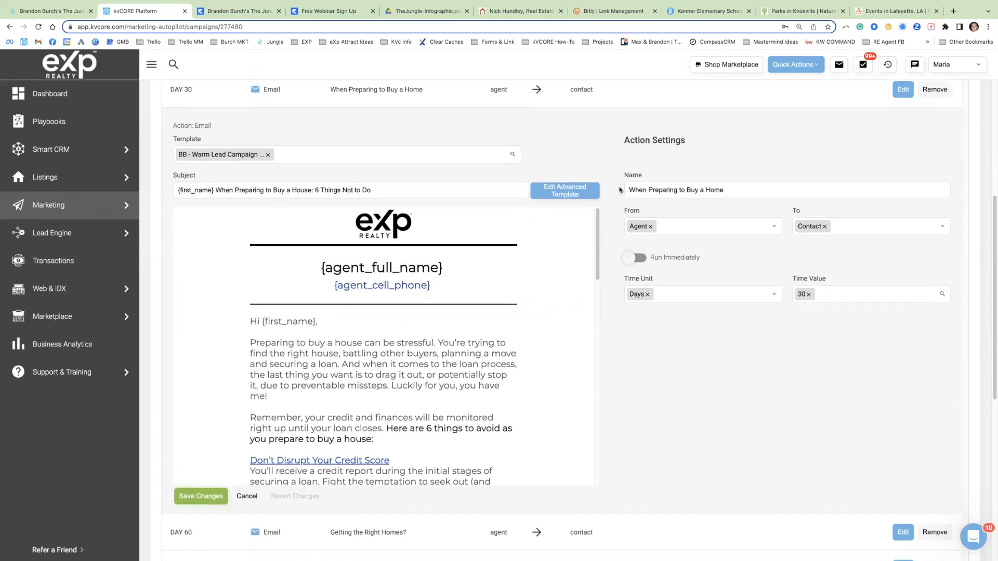
left_click(561, 192)
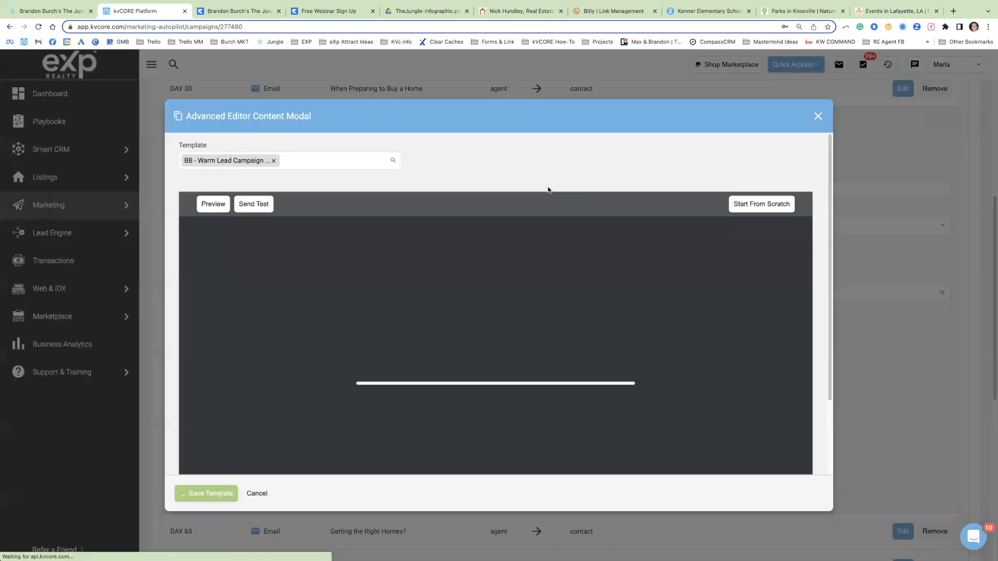
left_click(411, 255)
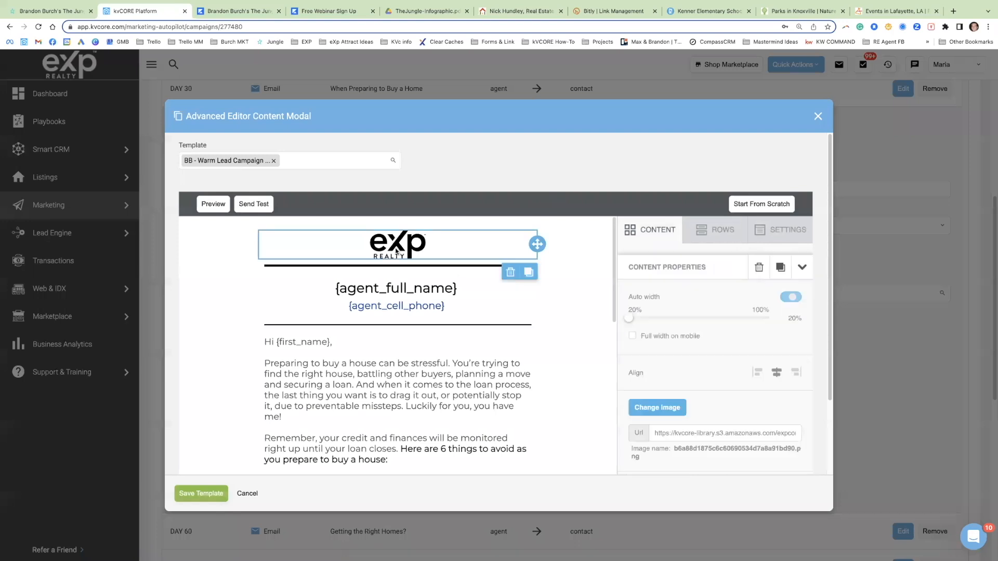
left_click(671, 412)
scroll(457, 340, "down", 2)
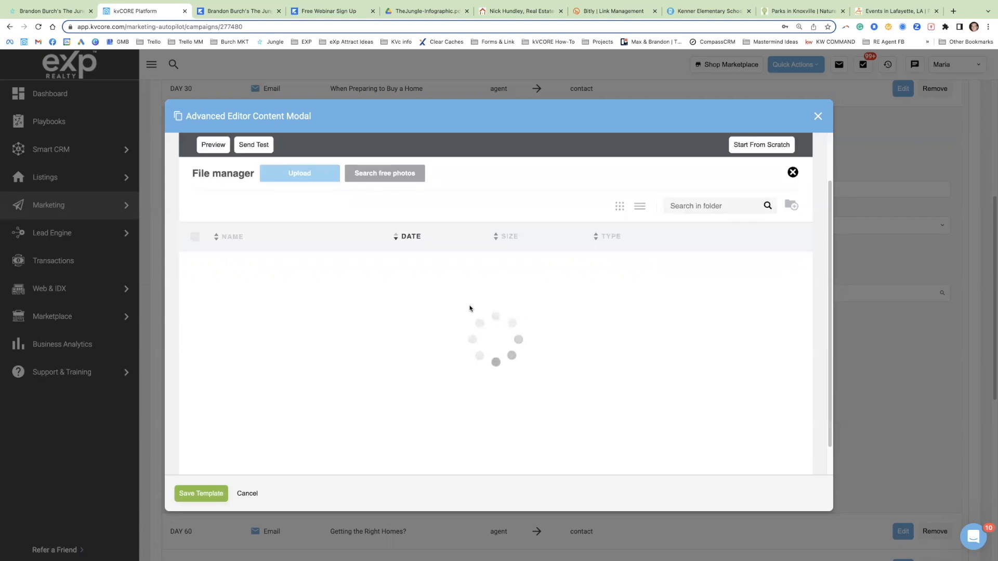
scroll(476, 311, "down", 1)
scroll(478, 314, "down", 2)
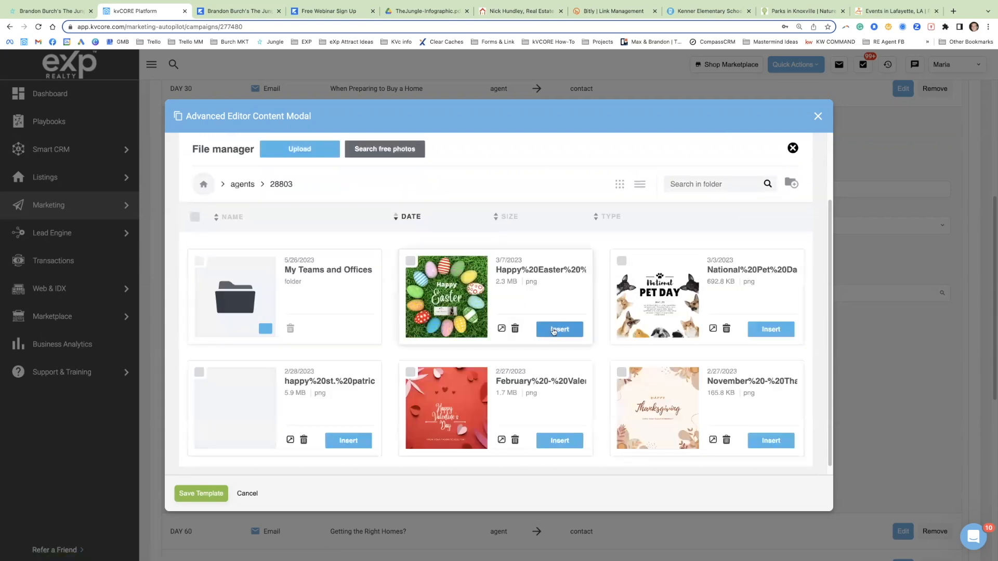
left_click(560, 330)
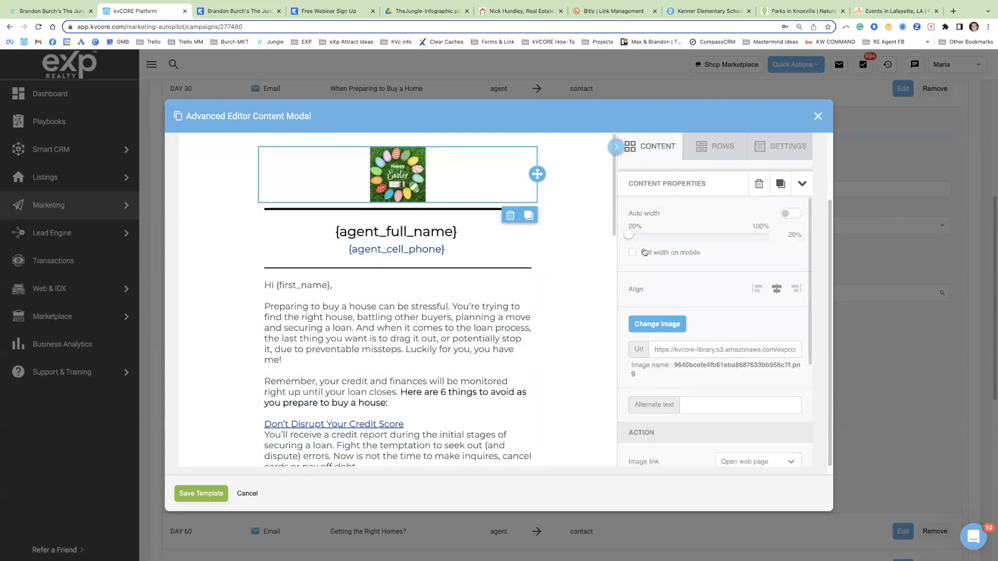
Step: Enlarge the Happy Easter header image to 30% width and save the template, set to overwrite the current one
left_click_drag(629, 235, 646, 235)
scroll(361, 407, "down", 5)
scroll(361, 407, "up", 10)
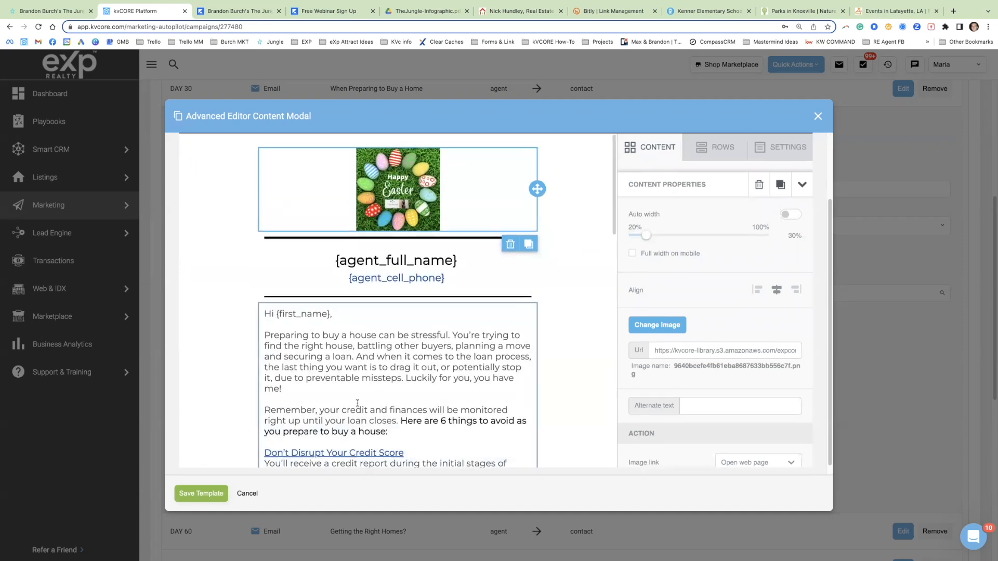
left_click(205, 497)
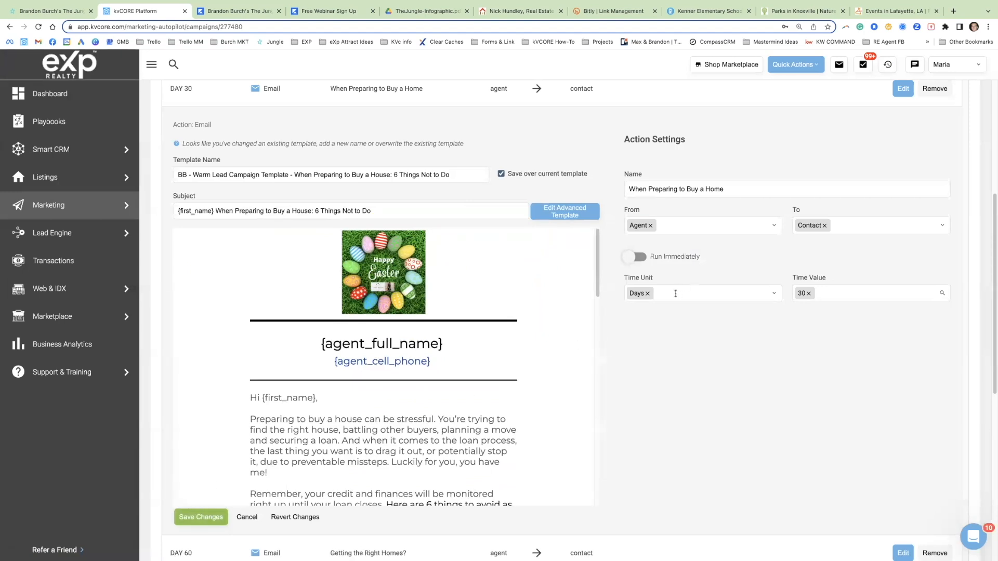
Step: Cancel editing the day 30 email, discard its unsaved changes and return to the campaign's action schedule
scroll(149, 481, "down", 3)
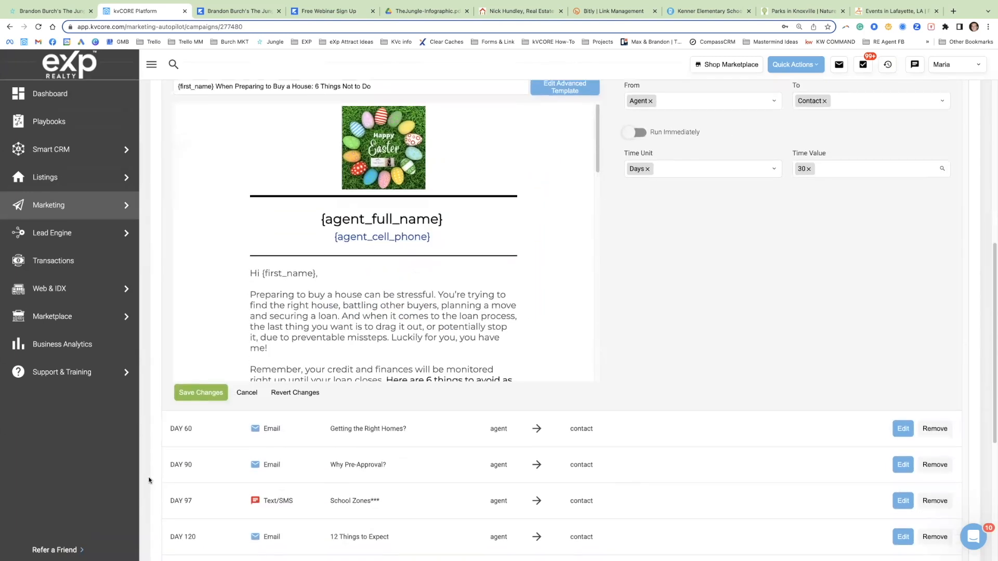
left_click(245, 392)
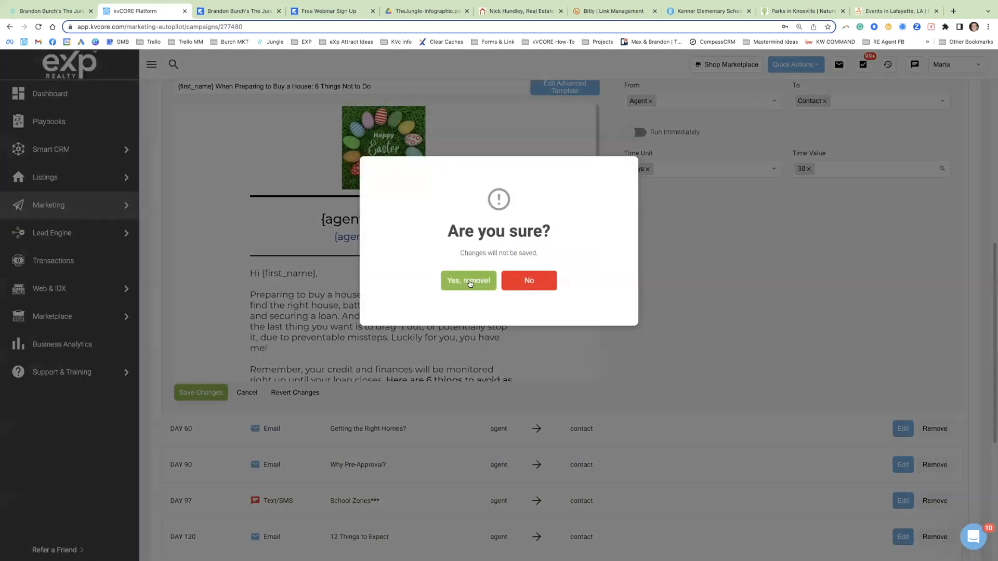
left_click(469, 280)
left_click(358, 315)
scroll(364, 322, "up", 1)
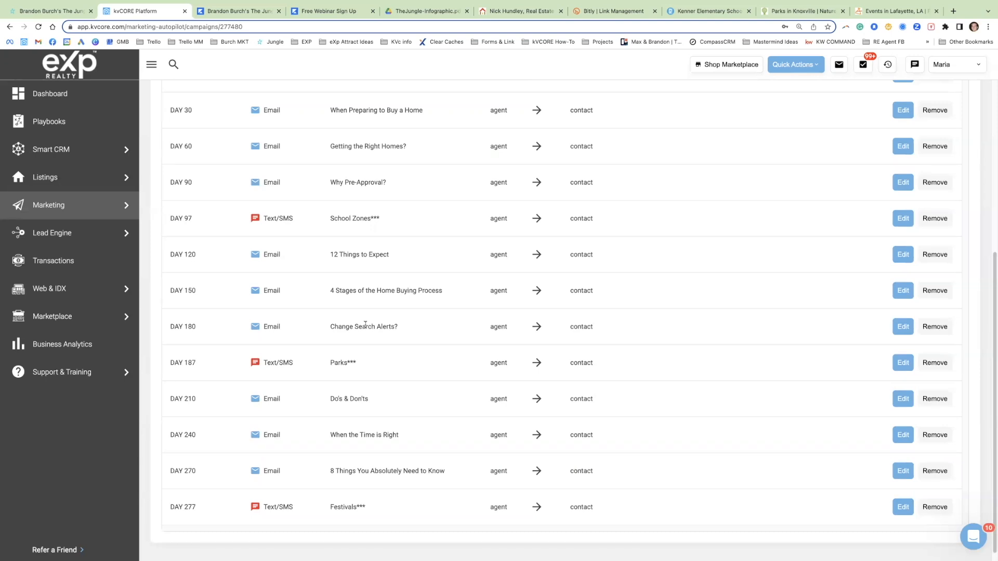
Step: Switch to TheJungle-Infographic.pdf in Google Drive and examine its lead categories
left_click(409, 16)
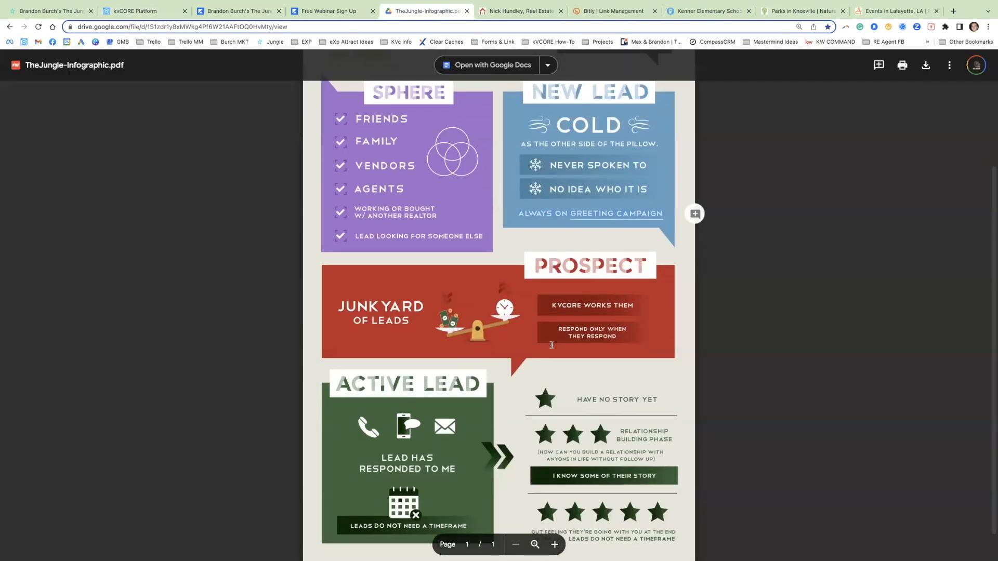
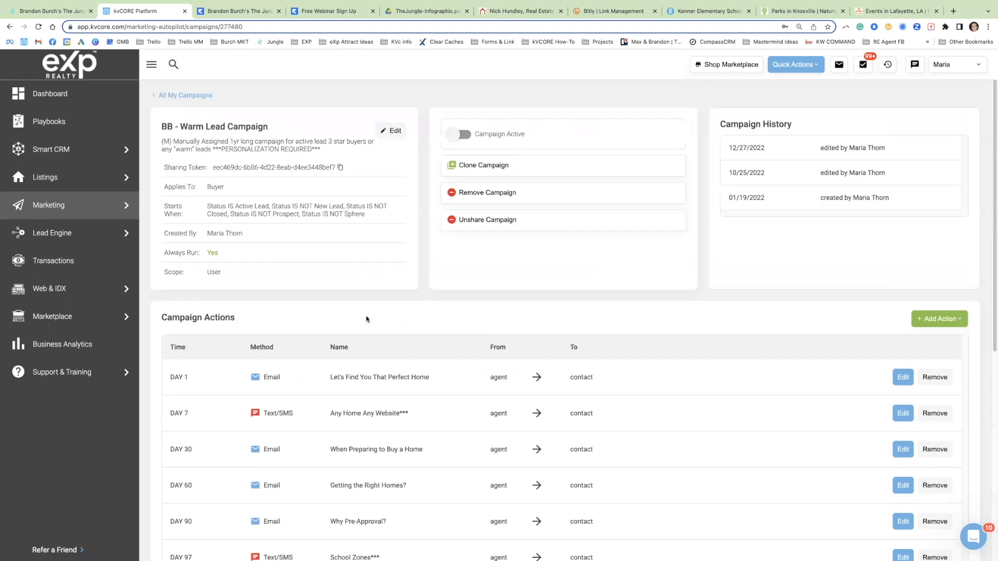
Step: Return to the list of all campaigns, search it for "closing" and open the BB - Closing Campaign
left_click(195, 96)
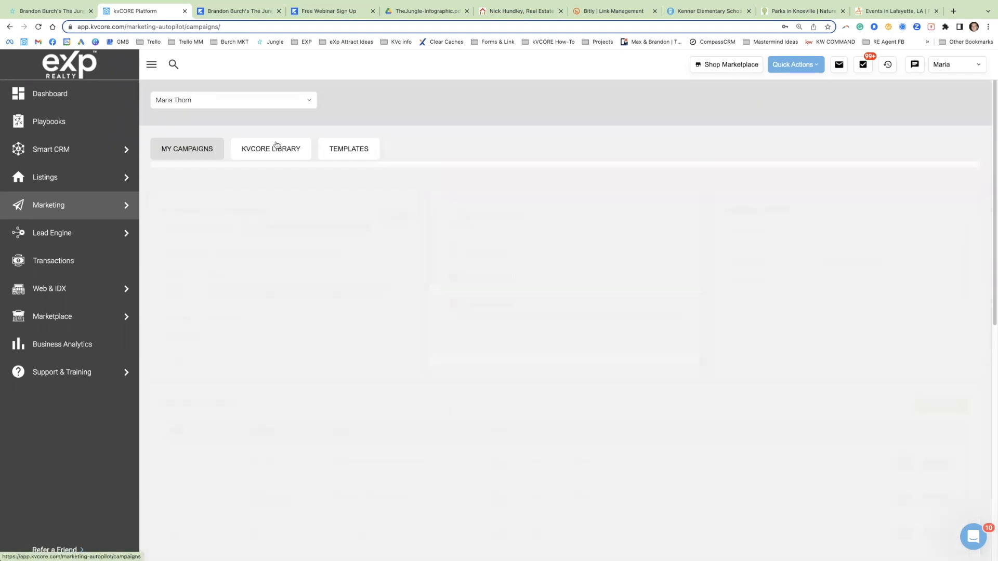
left_click(208, 238)
key("super+a")
type("closing")
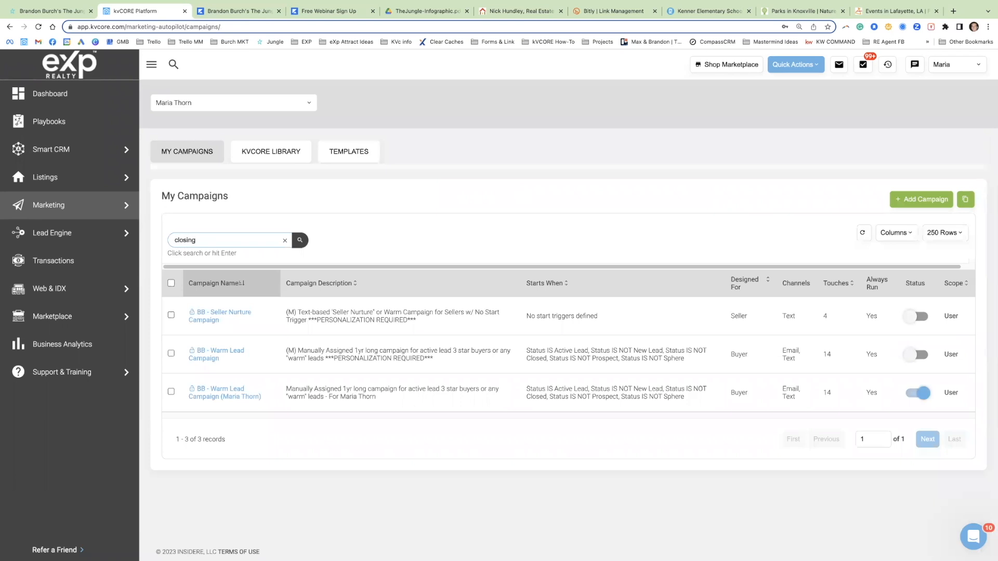
key("Return")
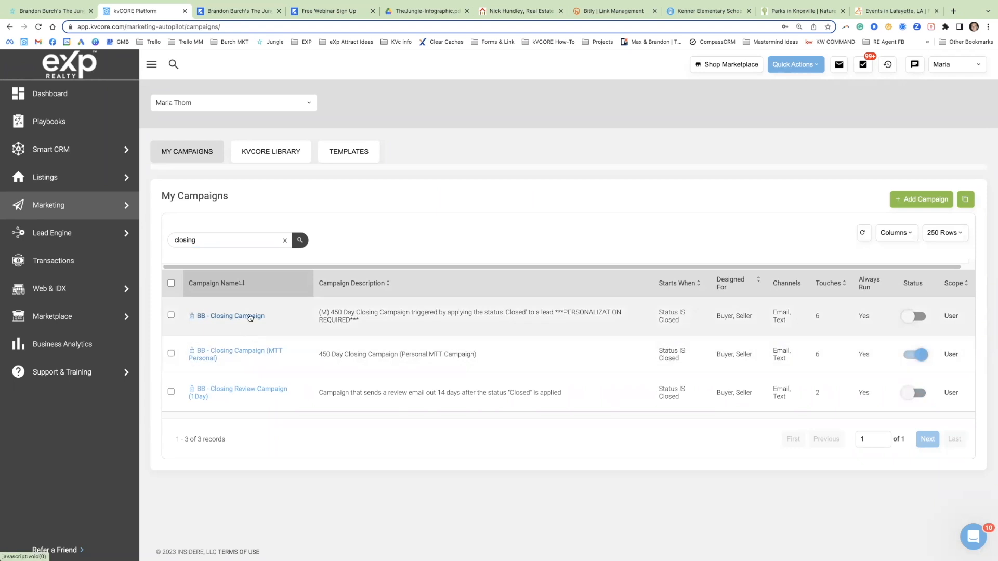
left_click(250, 317)
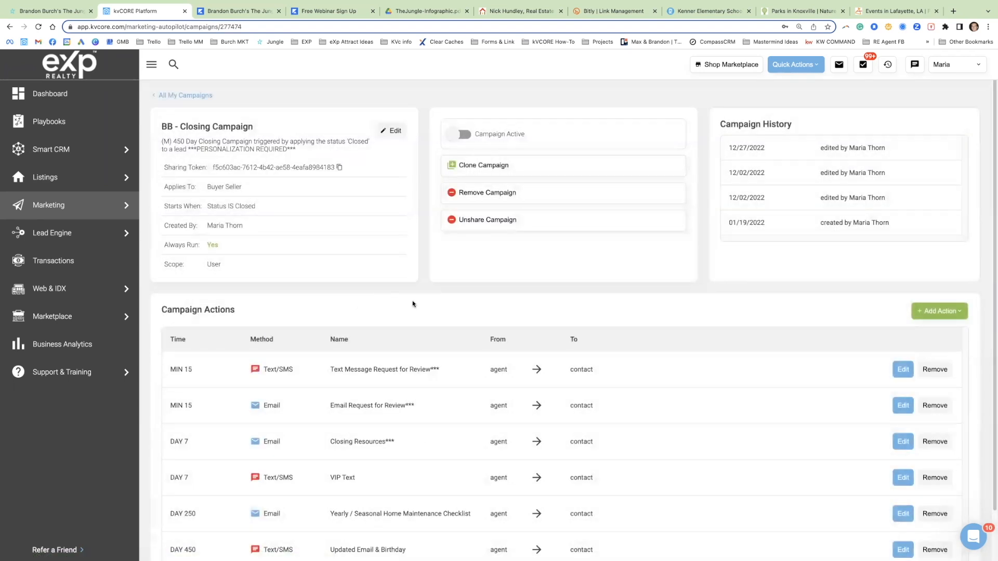
Step: Examine the closing campaign's action schedule and start trigger, and open its Text Message Request for Review action for editing
scroll(375, 363, "down", 1)
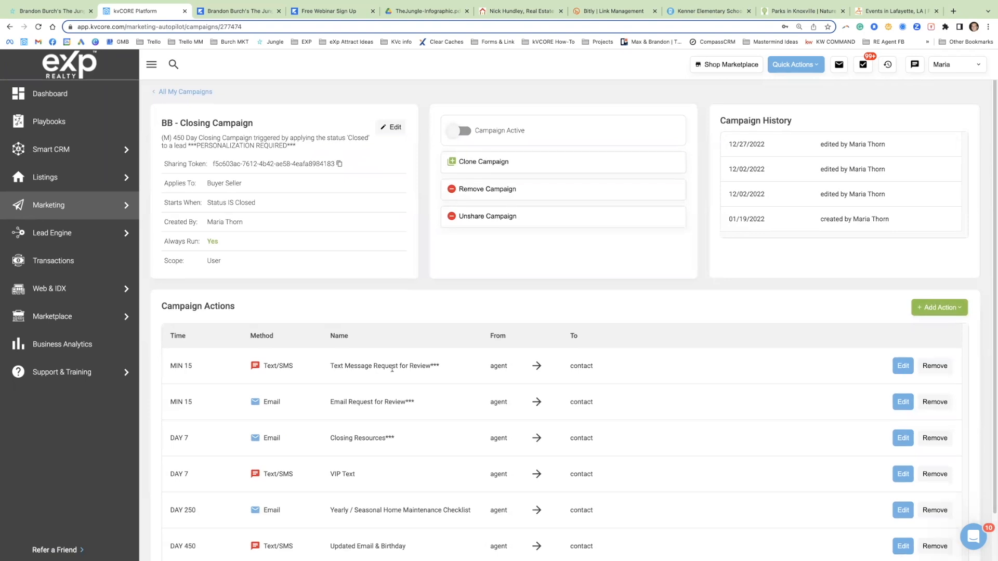
scroll(392, 368, "down", 2)
left_click_drag(425, 520, 179, 516)
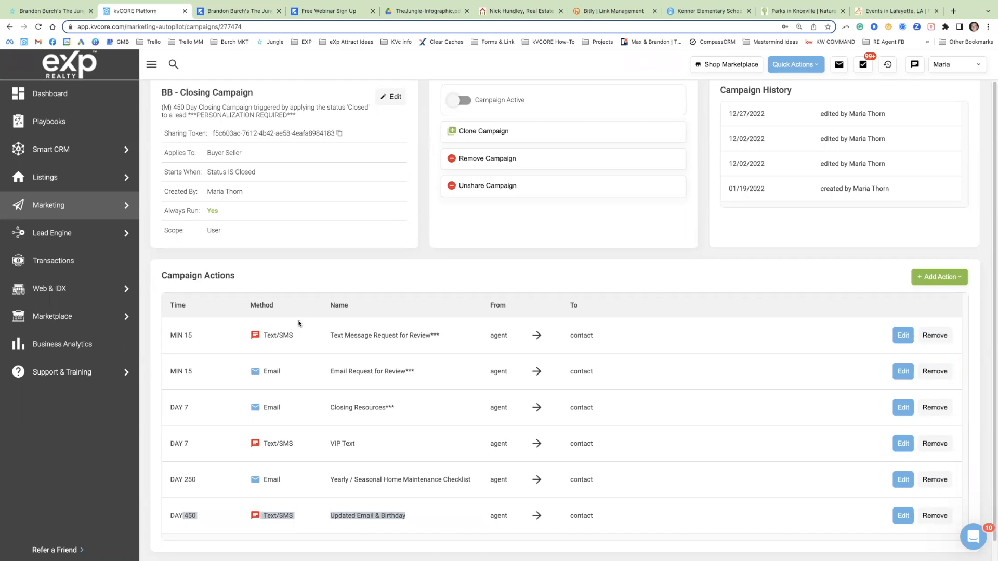
scroll(254, 203, "down", 1)
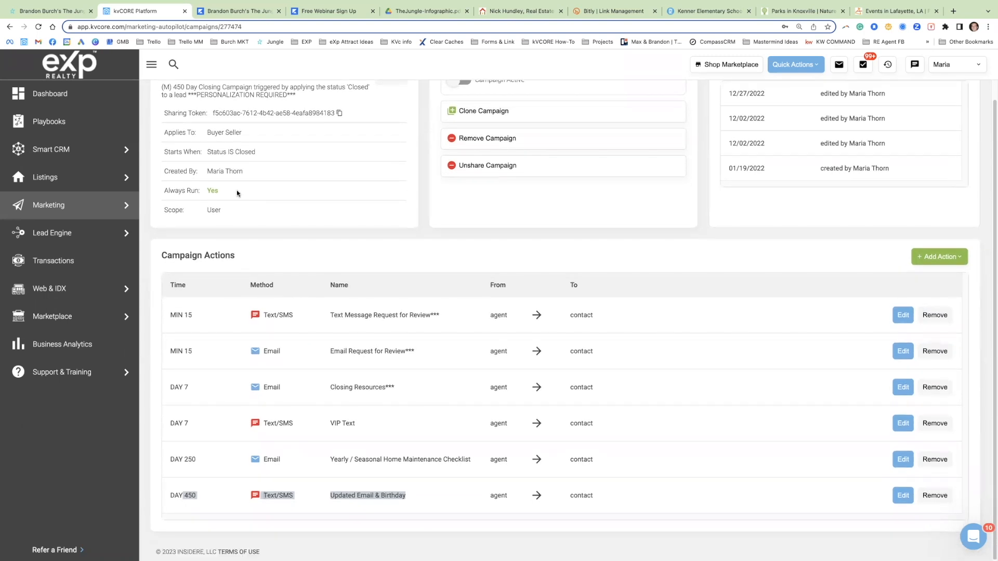
left_click_drag(256, 152, 202, 153)
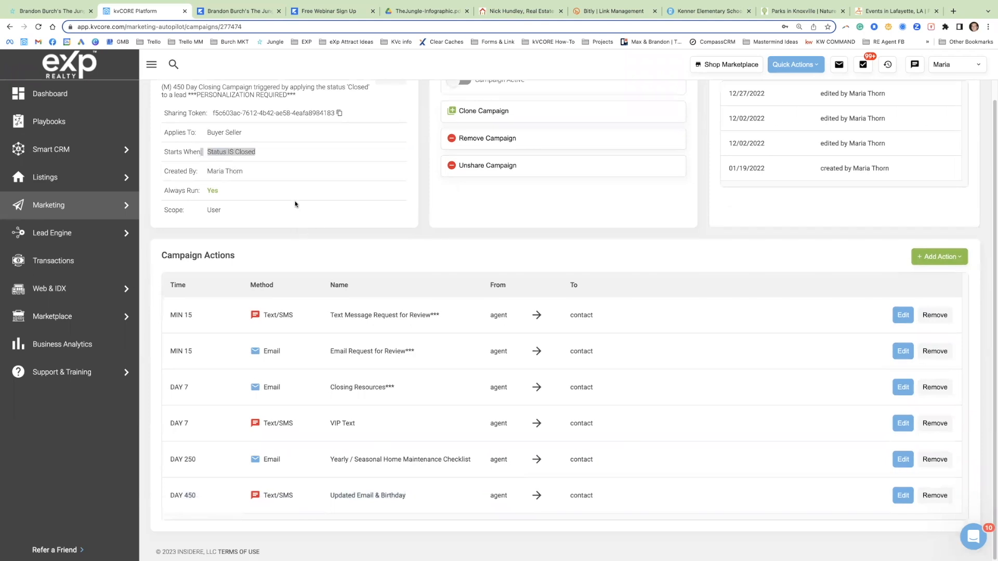
left_click(255, 157)
left_click_drag(251, 150, 200, 149)
left_click(903, 315)
scroll(518, 311, "down", 2)
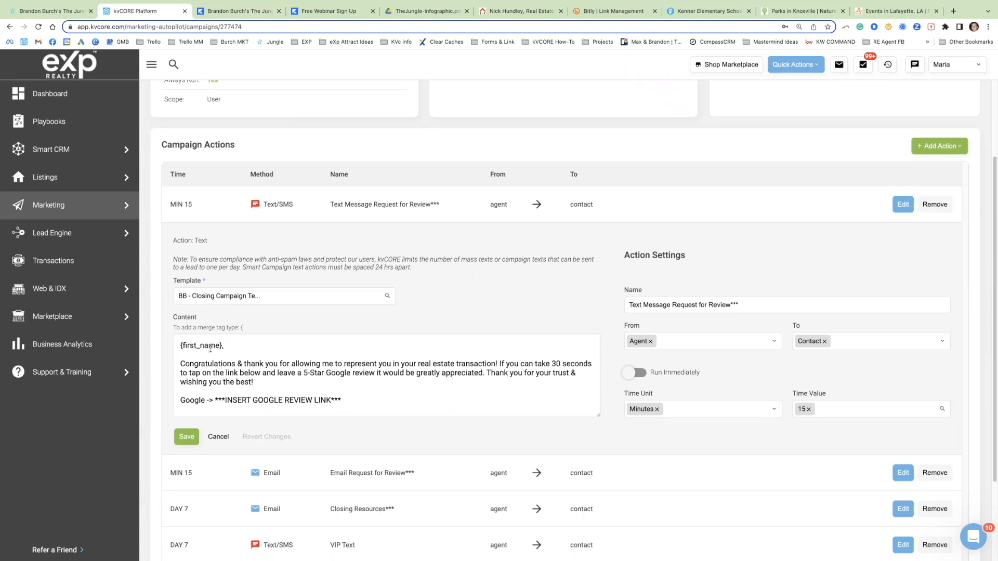
Step: Search Google in a new tab for the agent's realtor profile and highlight its Google review rating
left_click(954, 11)
type("nic")
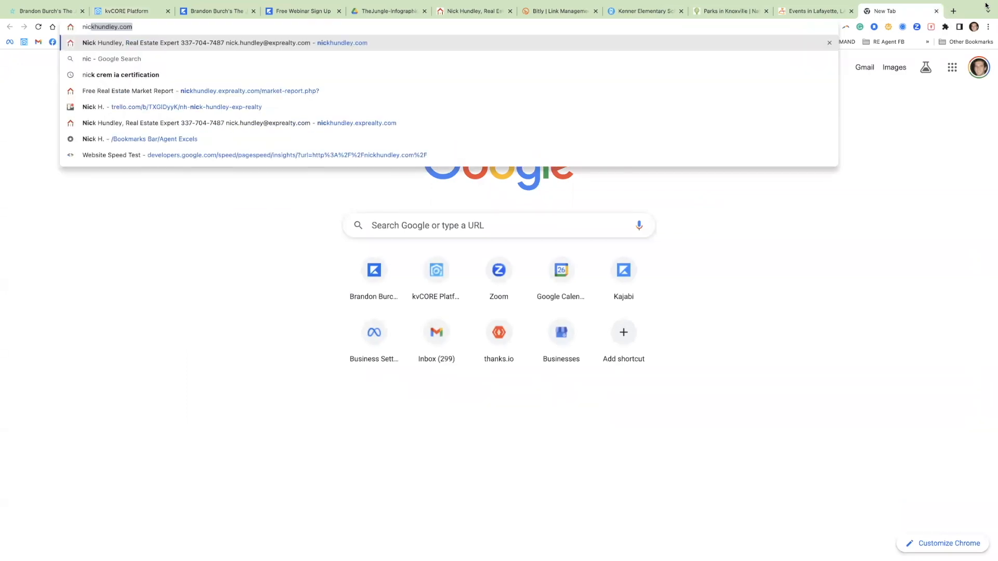
type("k hundley realtor")
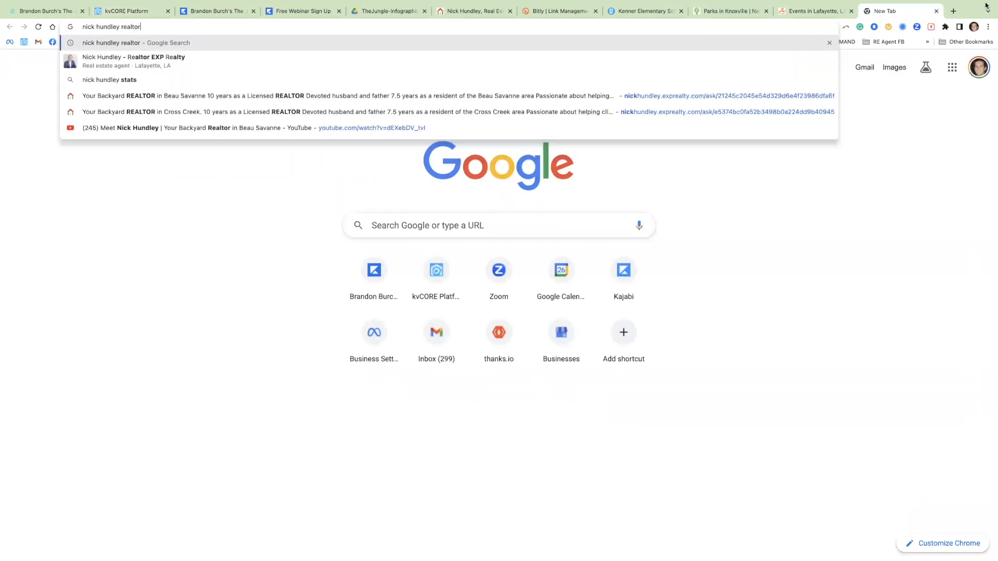
key("Return")
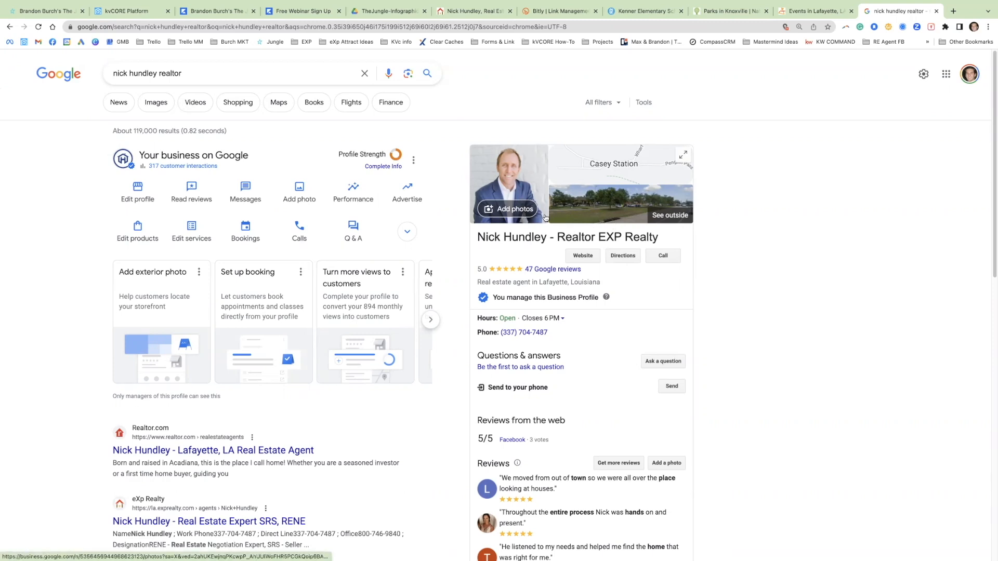
left_click_drag(581, 270, 477, 269)
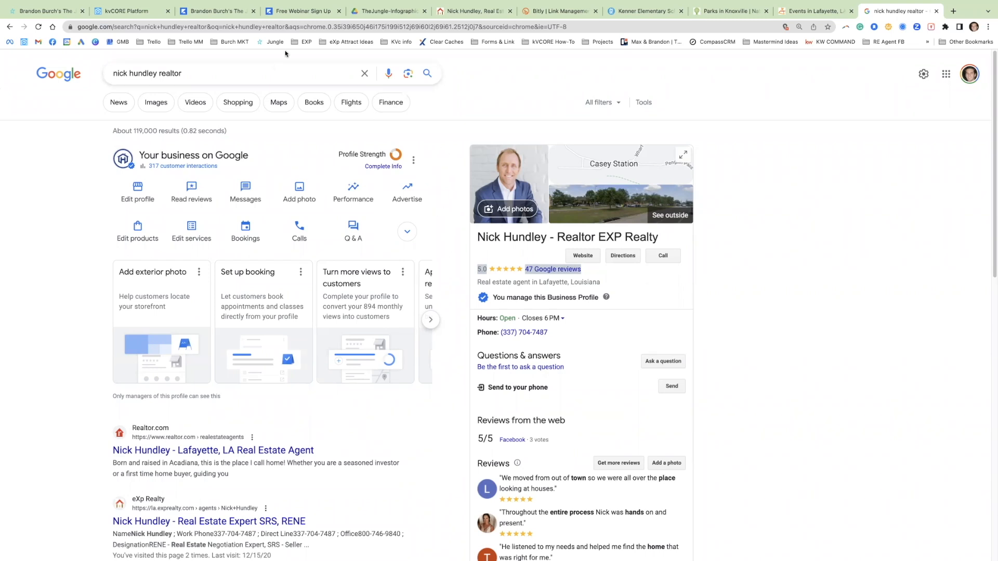
Step: Load the Zillow home page in the same browser tab
left_click(314, 33)
type("zillow")
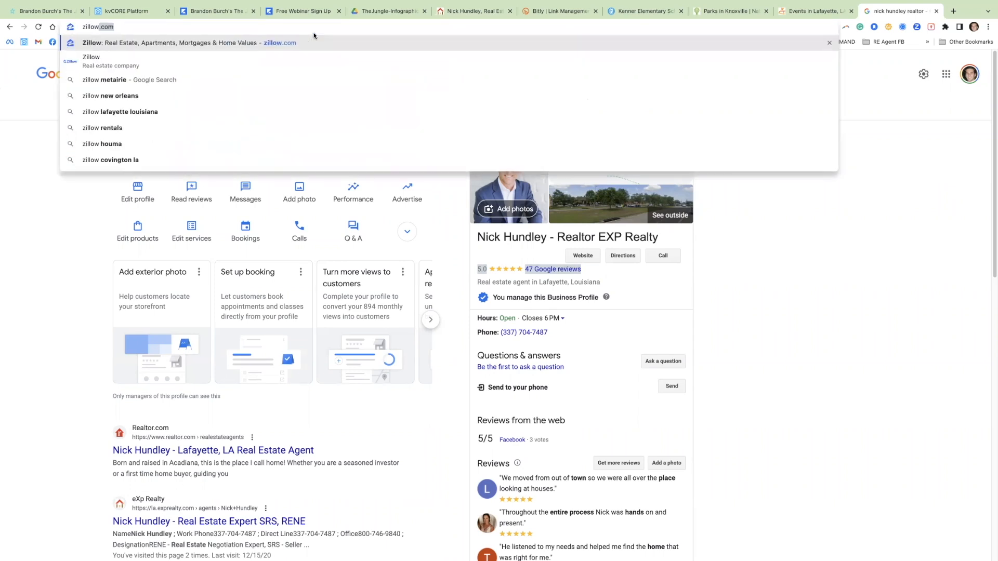
key("Return")
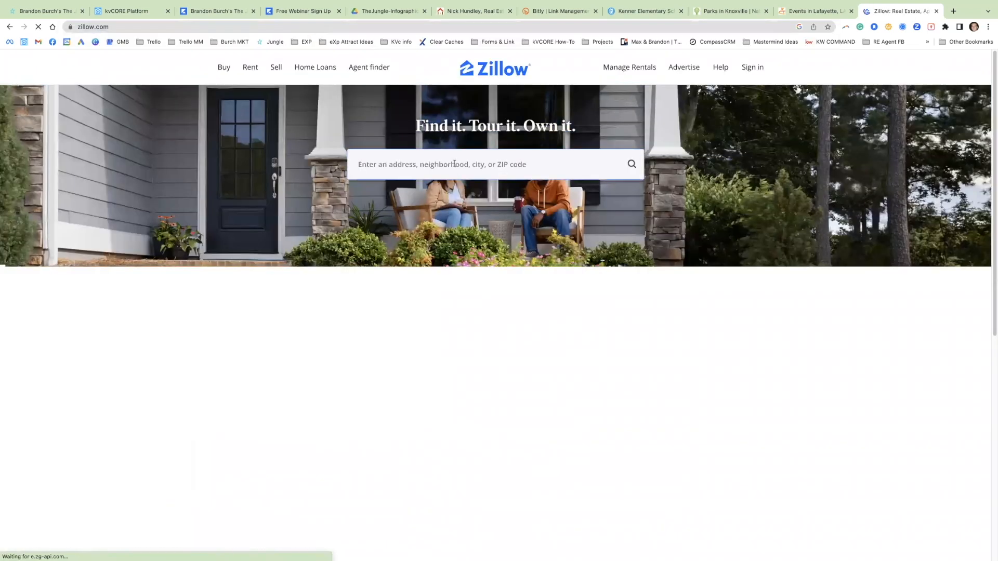
left_click(455, 163)
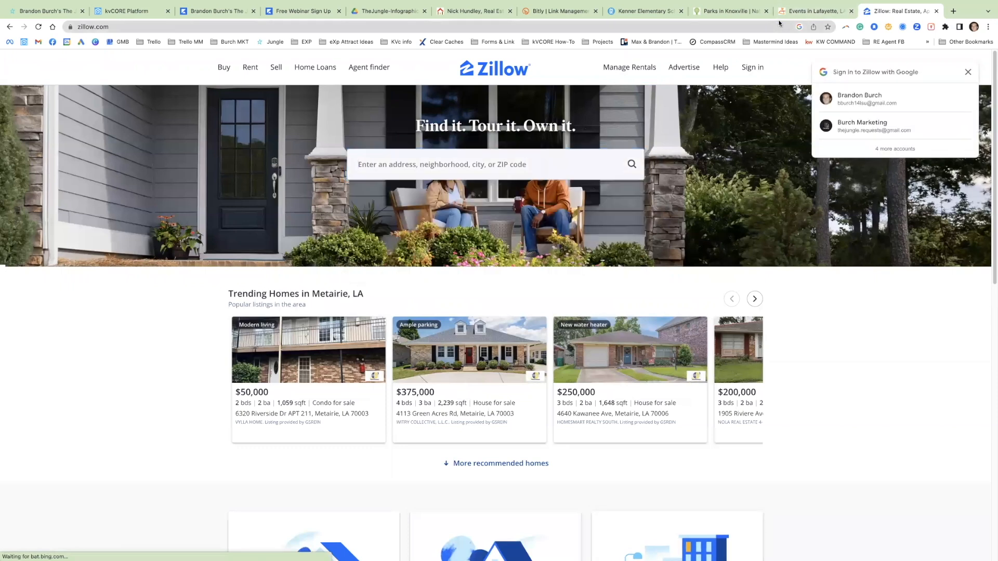
Step: Return to kvCORE and select the ***INSERT GOOGLE REVIEW LINK*** placeholder in the review request text
left_click(136, 12)
triple_click(304, 401)
left_click(304, 401)
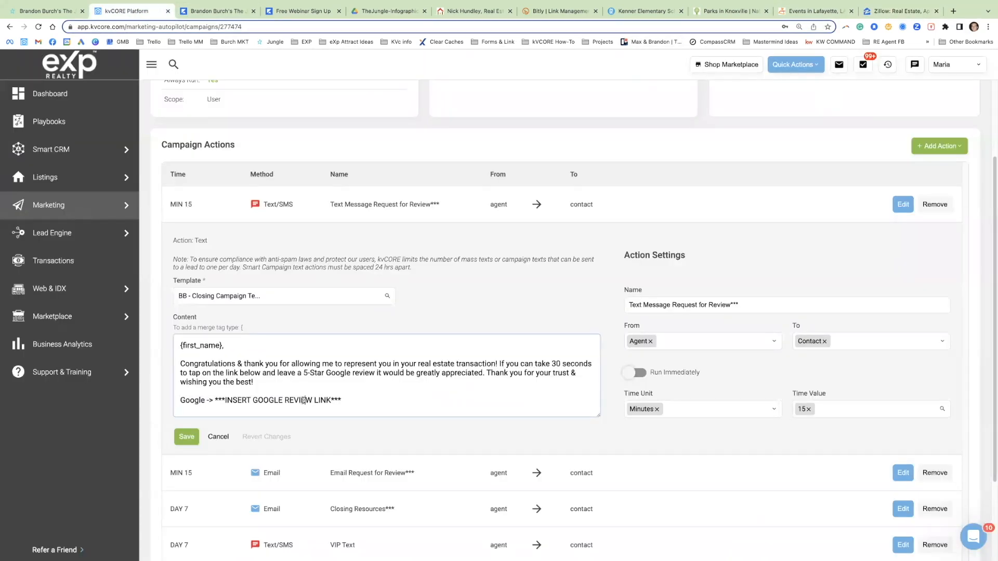
left_click_drag(347, 401, 215, 401)
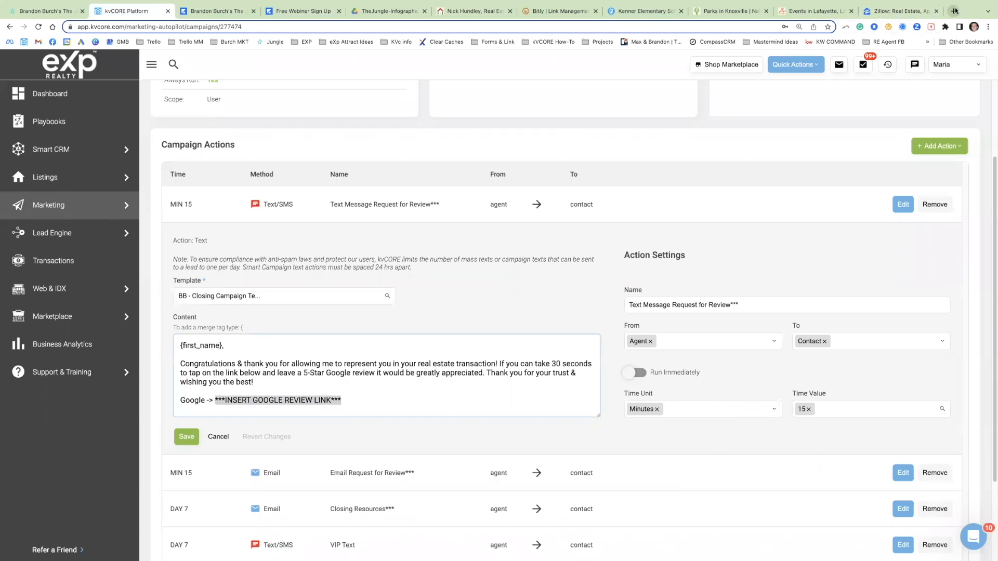
Step: Go back to the Google business profile results and copy the review link offered for asking customers for reviews
left_click(897, 11)
left_click(10, 27)
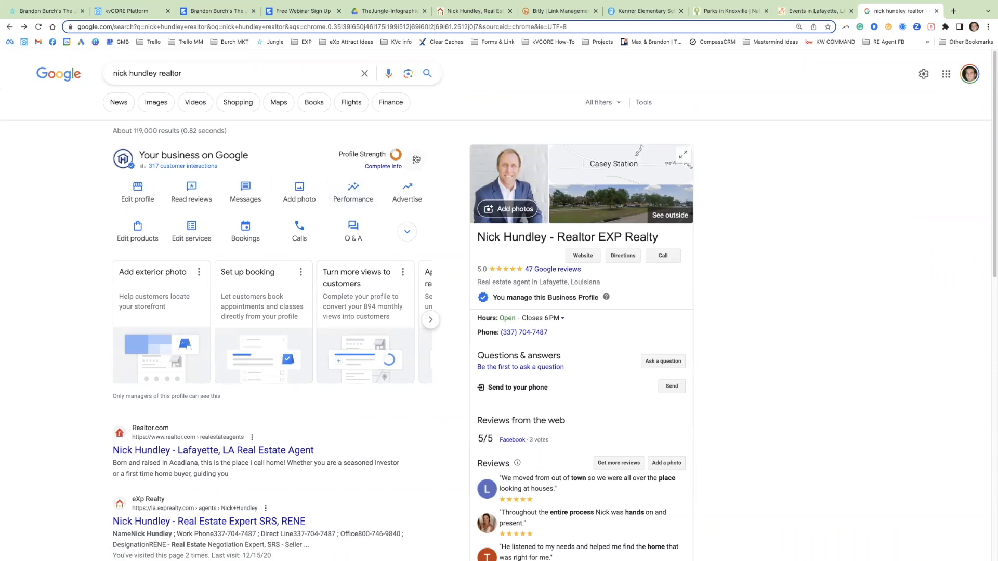
left_click(413, 229)
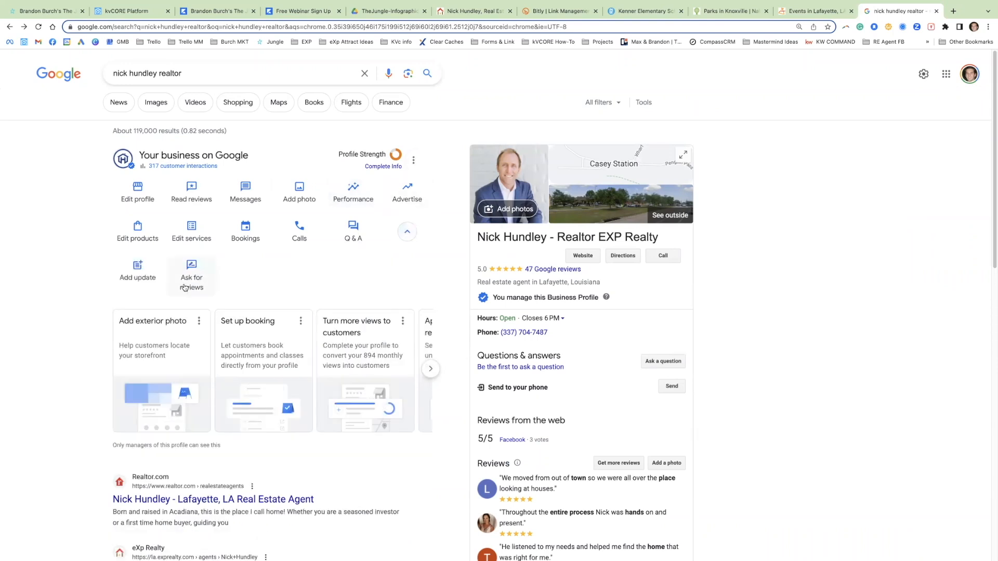
left_click(185, 287)
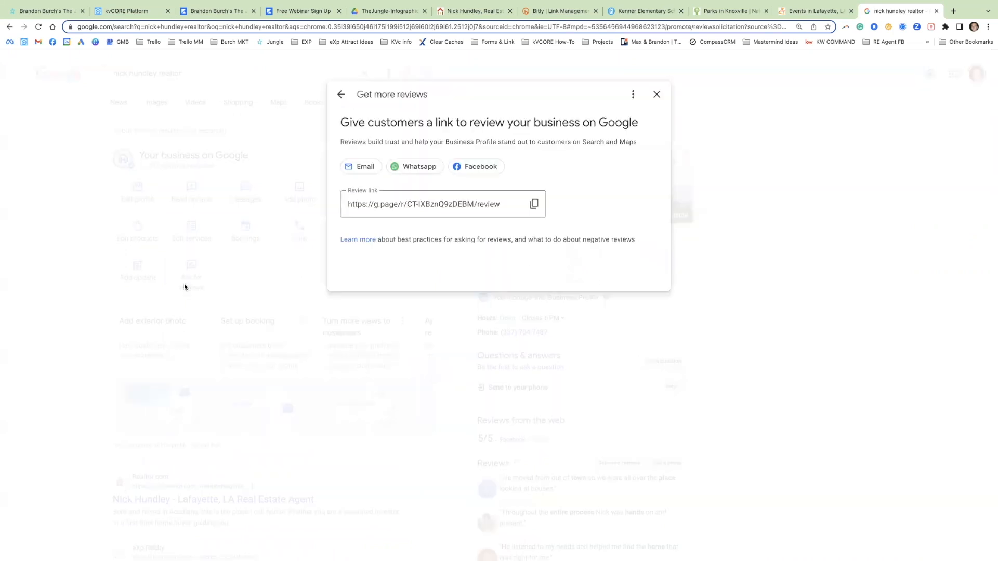
left_click(534, 204)
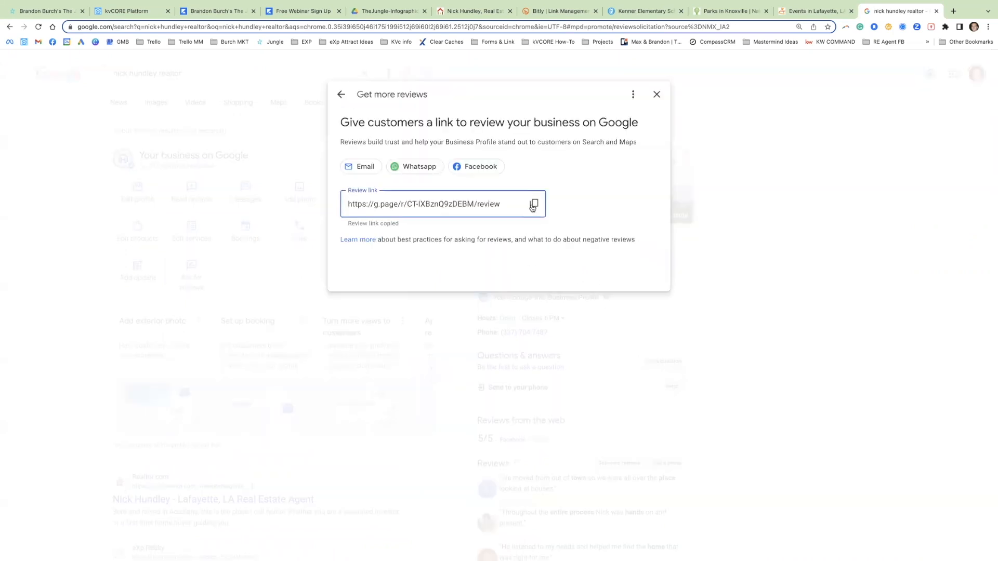
Step: Replace the ***INSERT GOOGLE REVIEW LINK*** placeholder in kvCORE's review request text with the copied review link
left_click(144, 13)
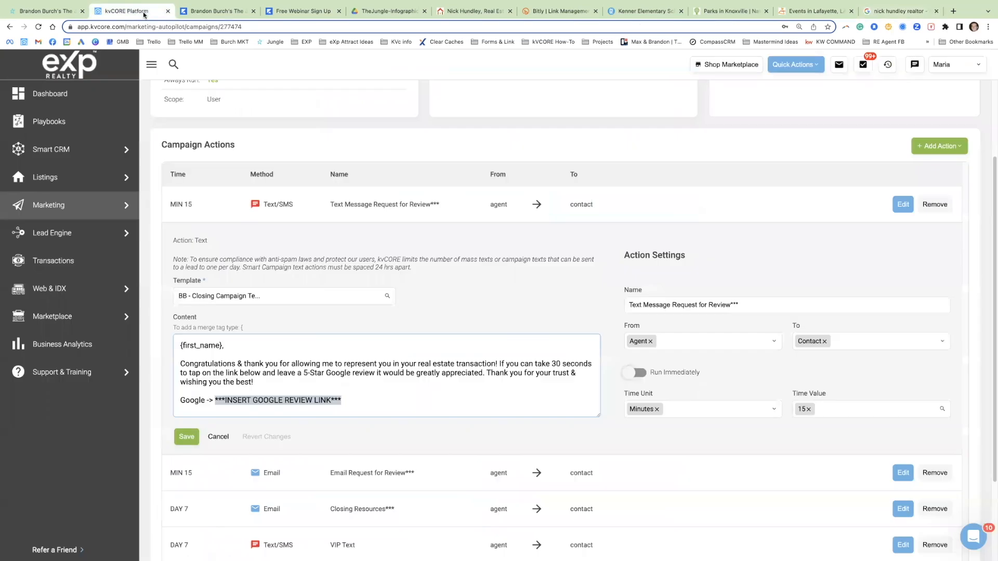
left_click(239, 401)
left_click_drag(215, 400, 341, 400)
key("ctrl+v")
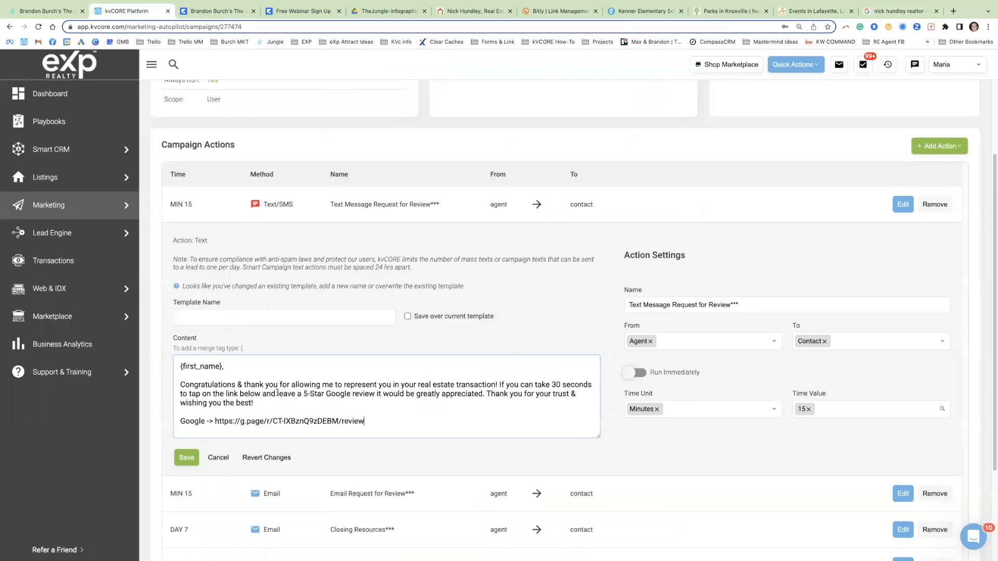
Step: Replace the "->" before the Google review link with the right-arrow emoji
right_click(209, 423)
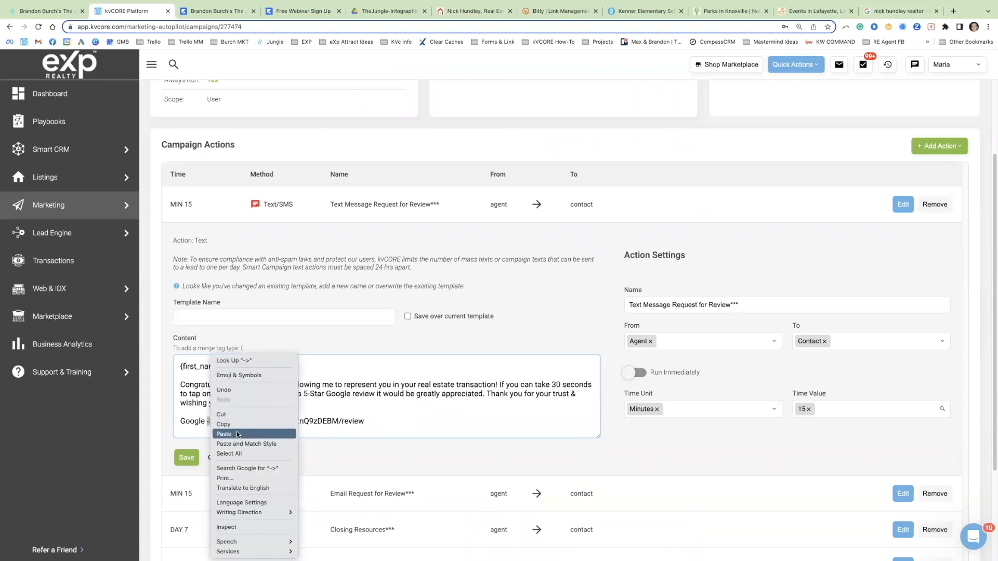
left_click(281, 398)
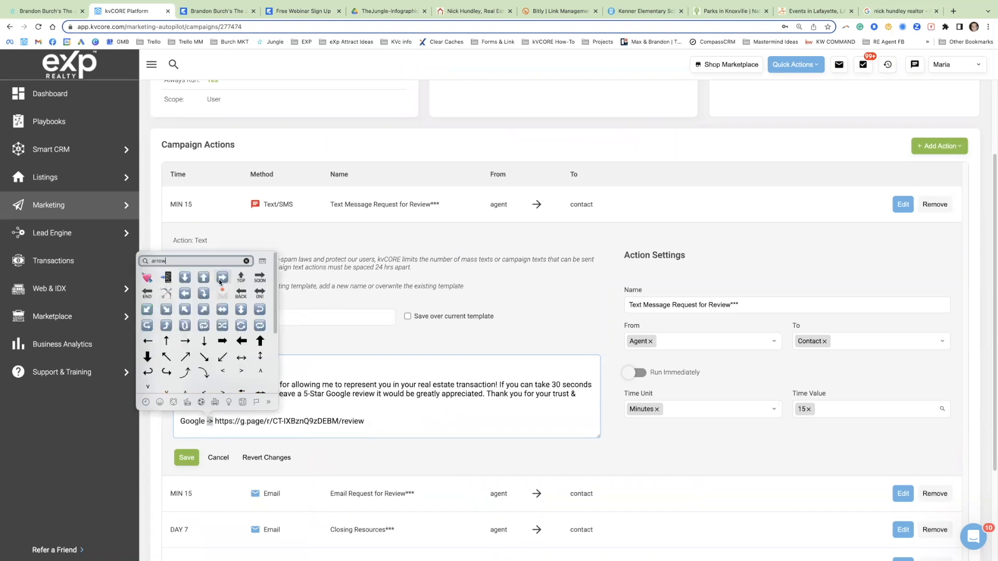
left_click(222, 278)
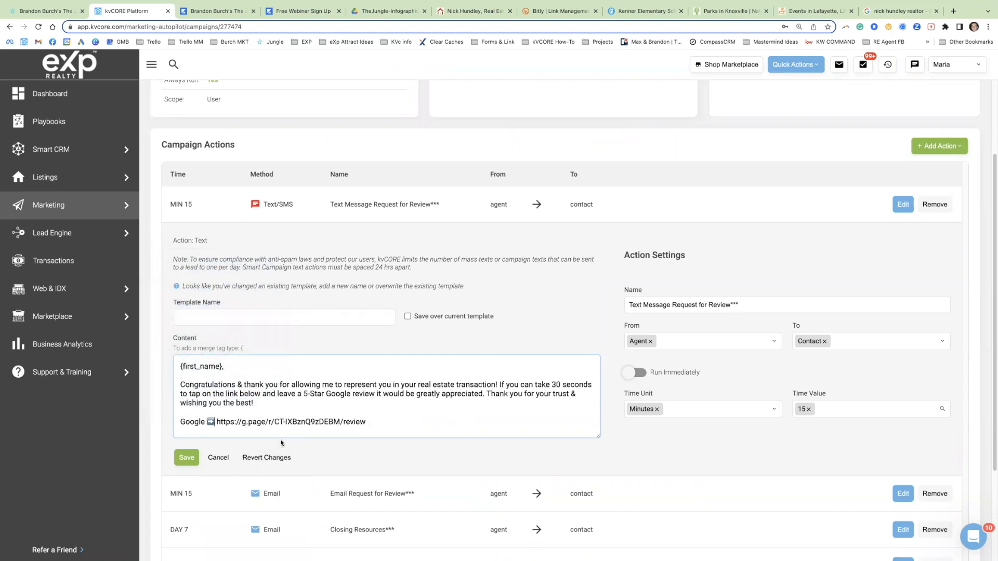
Step: Name the changed text template "BB - Closing Campaign Template - Text Review UPDATED", with saving over the current template left off
left_click(408, 317)
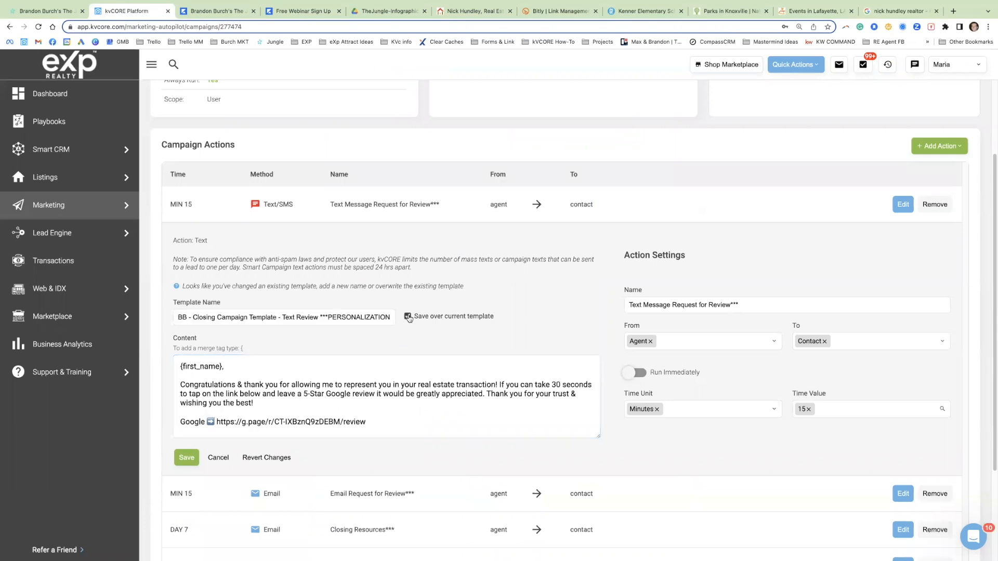
left_click(319, 316)
left_click_drag(319, 315, 372, 316)
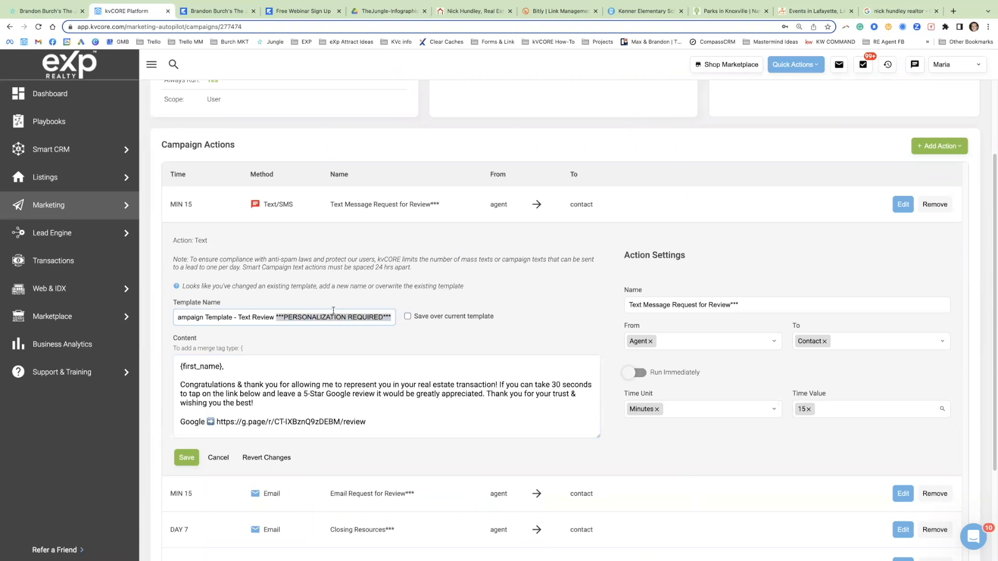
type("UPD")
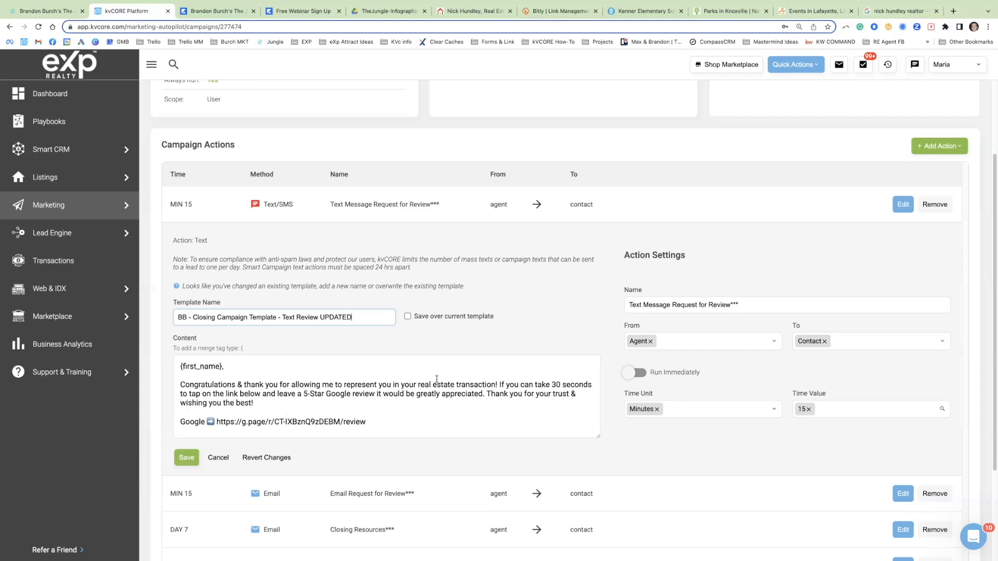
left_click_drag(378, 424, 311, 422)
Step: Open the Email Request for Review action for editing and load its email in the advanced template editor
scroll(260, 395, "down", 2)
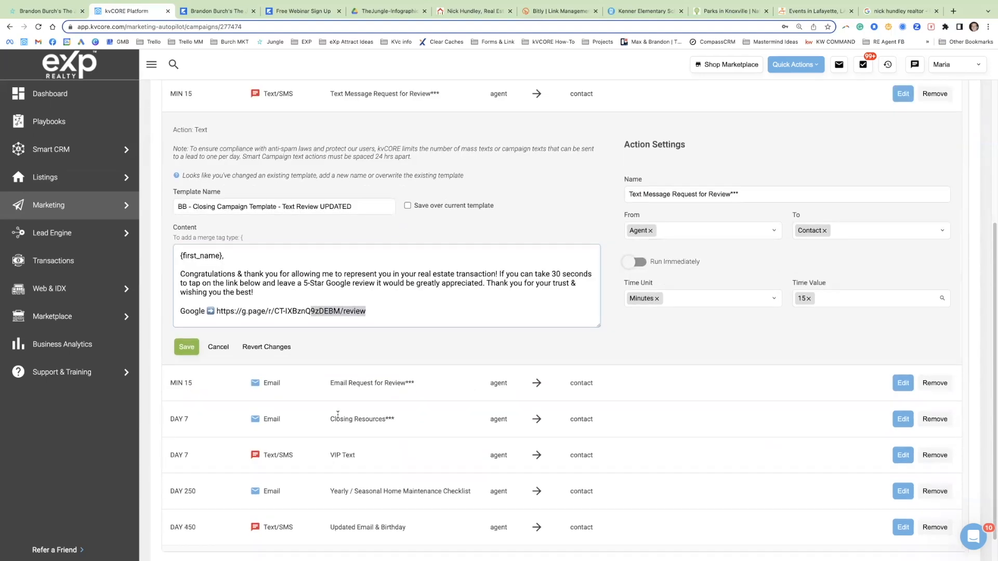
left_click(903, 383)
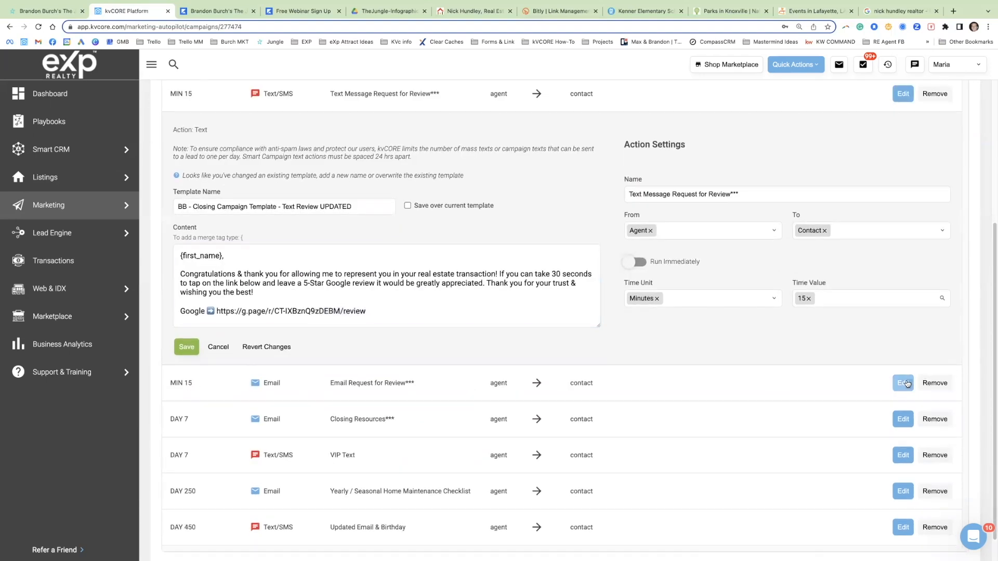
left_click(461, 274)
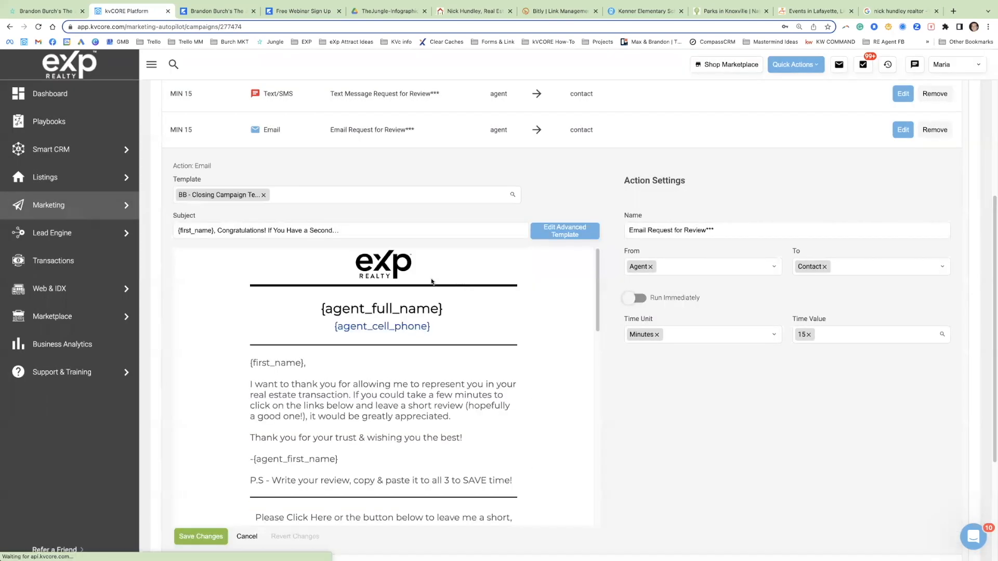
left_click(384, 262)
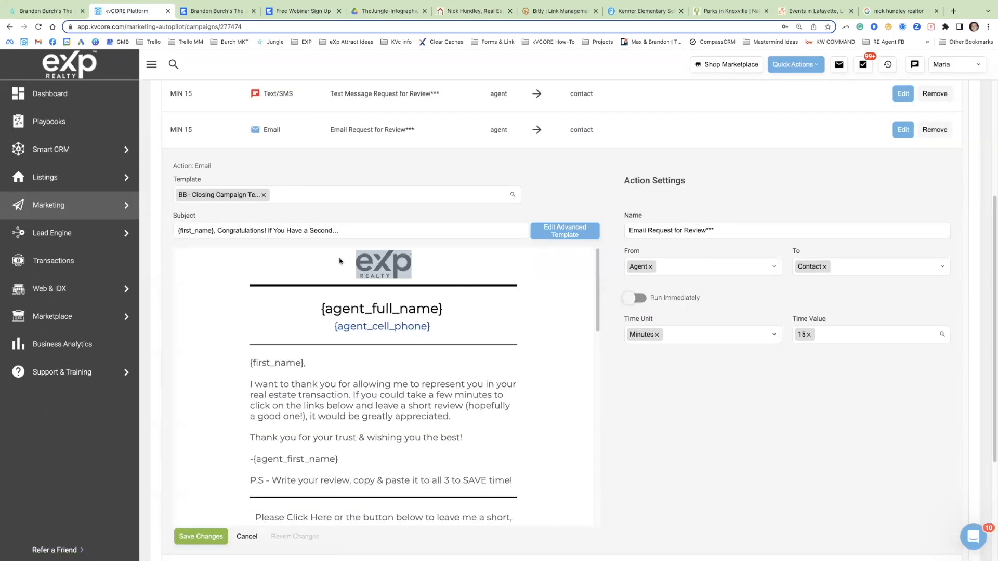
left_click(562, 230)
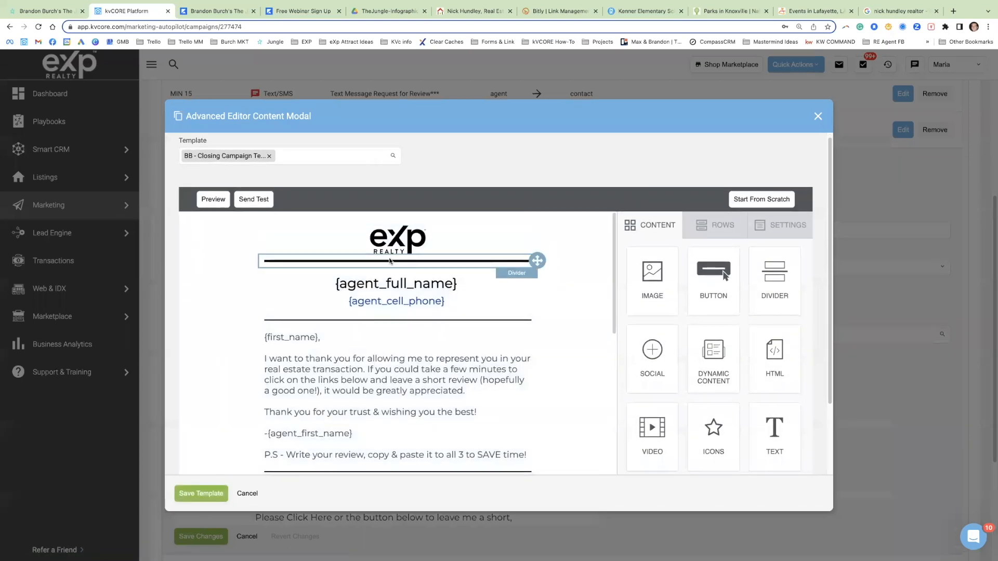
Step: Examine the review request email's thank-you paragraph and its Google, Zillow and Facebook review sections
scroll(364, 291, "down", 1)
left_click(310, 333)
double_click(309, 335)
triple_click(310, 333)
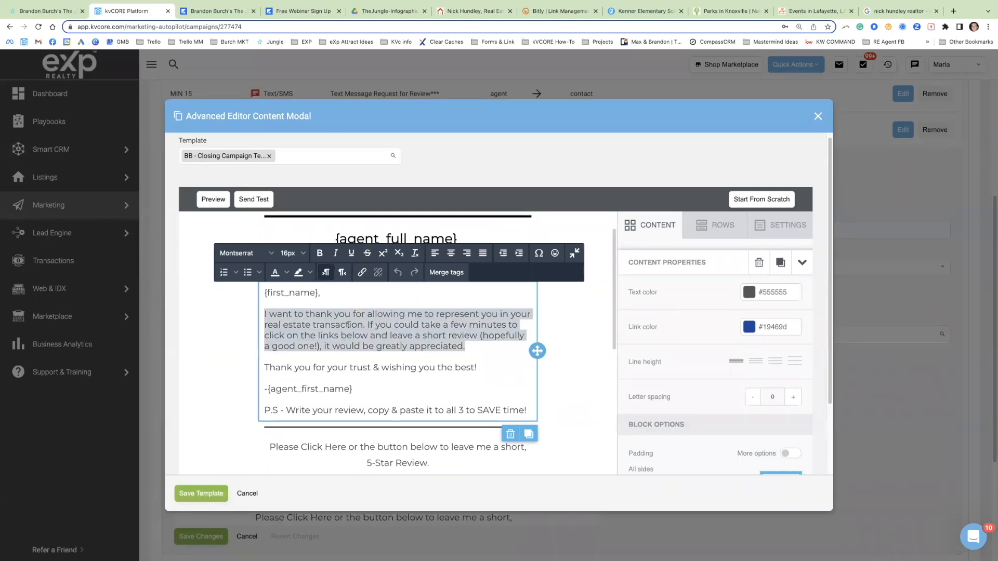
scroll(386, 314, "down", 3)
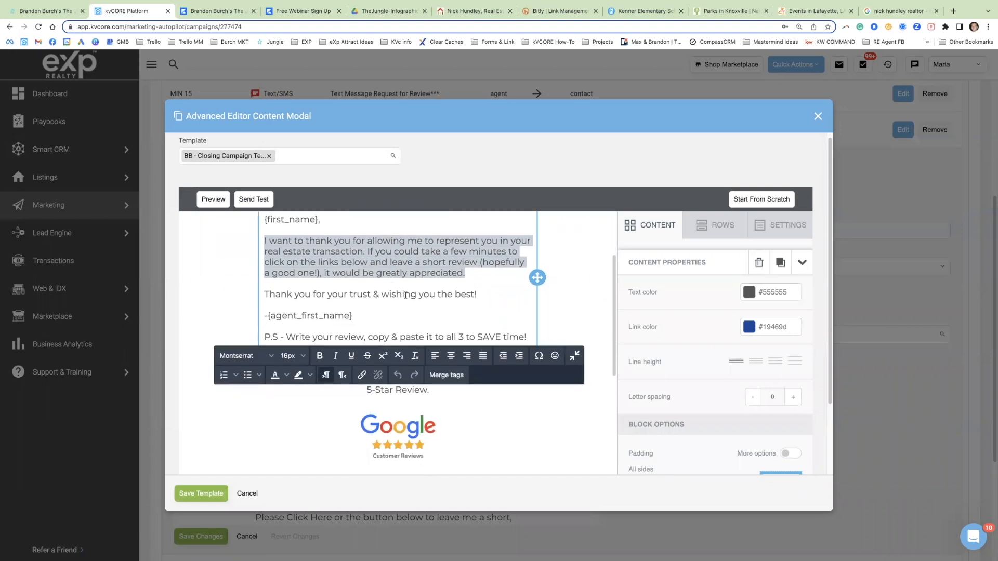
scroll(625, 337, "down", 2)
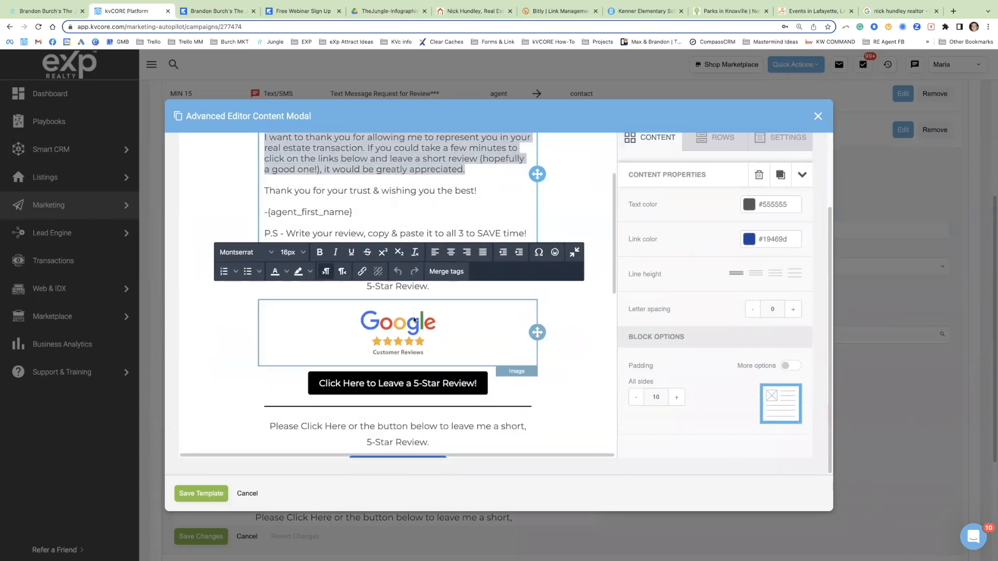
scroll(401, 308, "down", 1)
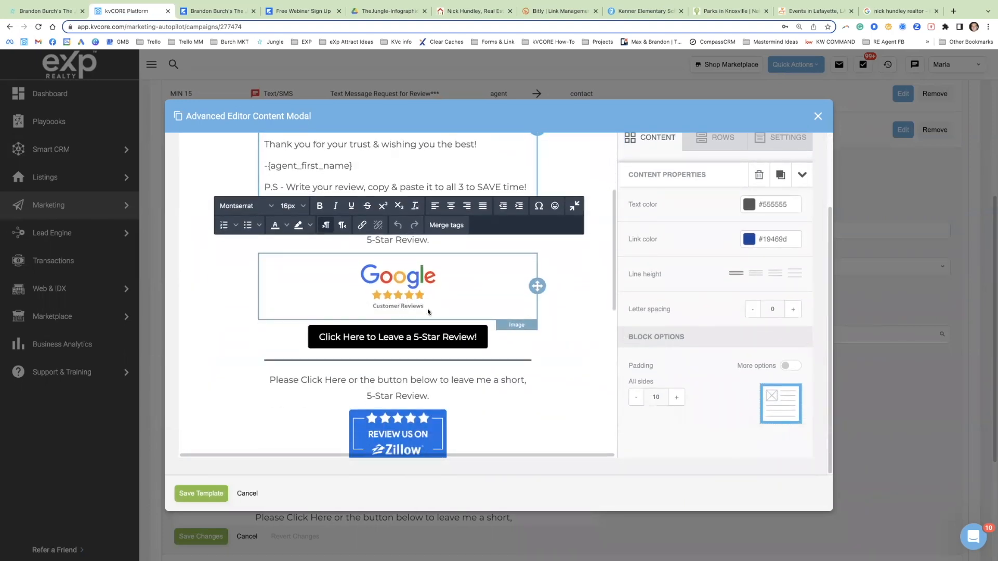
left_click(426, 279)
scroll(394, 383, "down", 1)
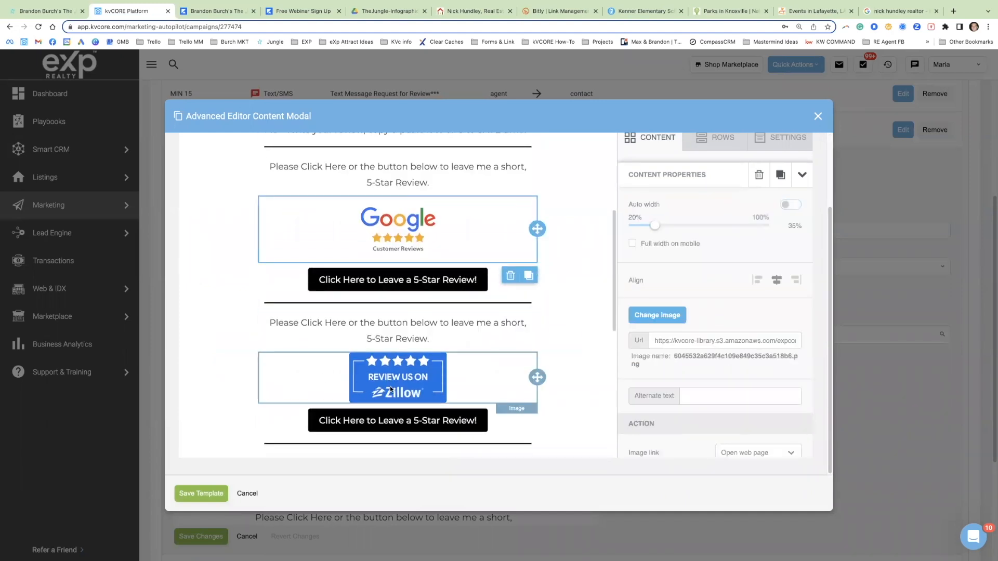
left_click(396, 380)
scroll(396, 380, "down", 2)
left_click(394, 415)
scroll(416, 234, "up", 2)
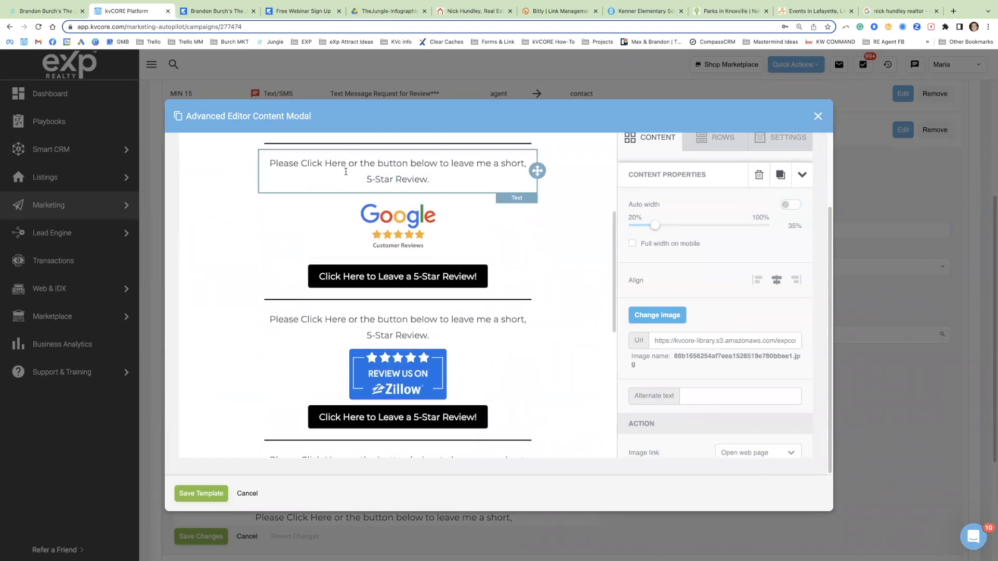
Step: Link the words "Click Here" above the Google reviews image to the copied Google review link, underlined and opening in a new window
left_click(902, 11)
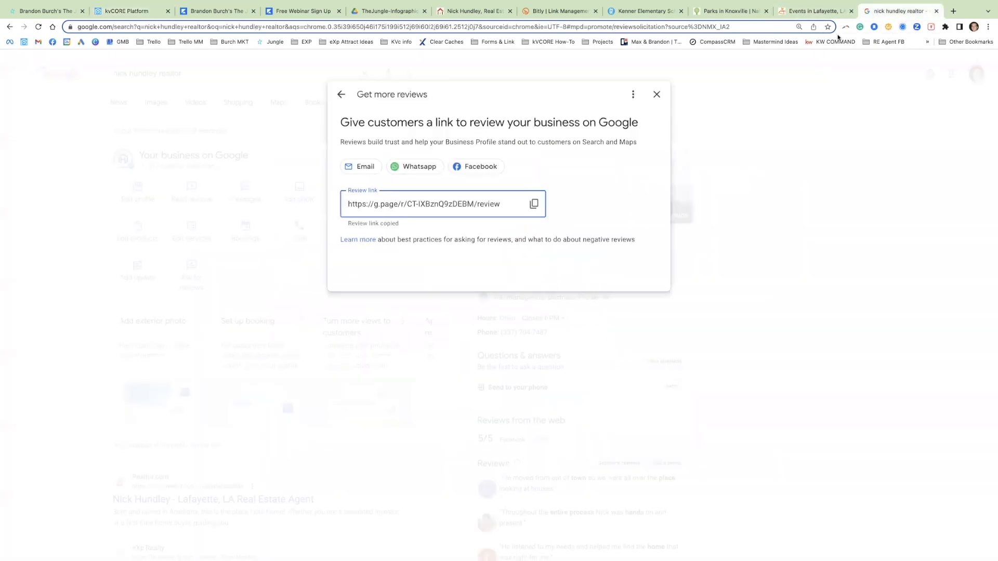
left_click(137, 11)
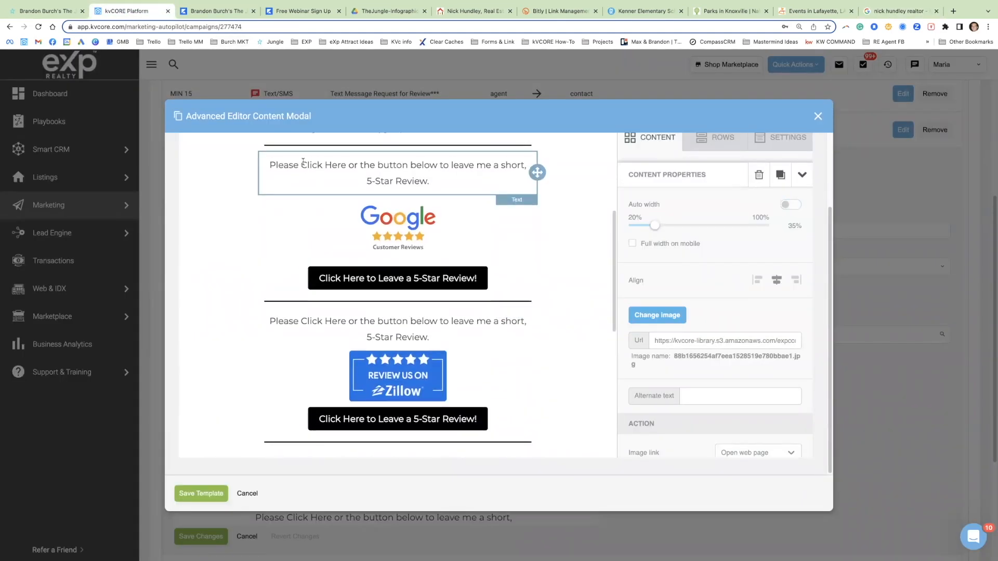
left_click_drag(302, 165, 347, 166)
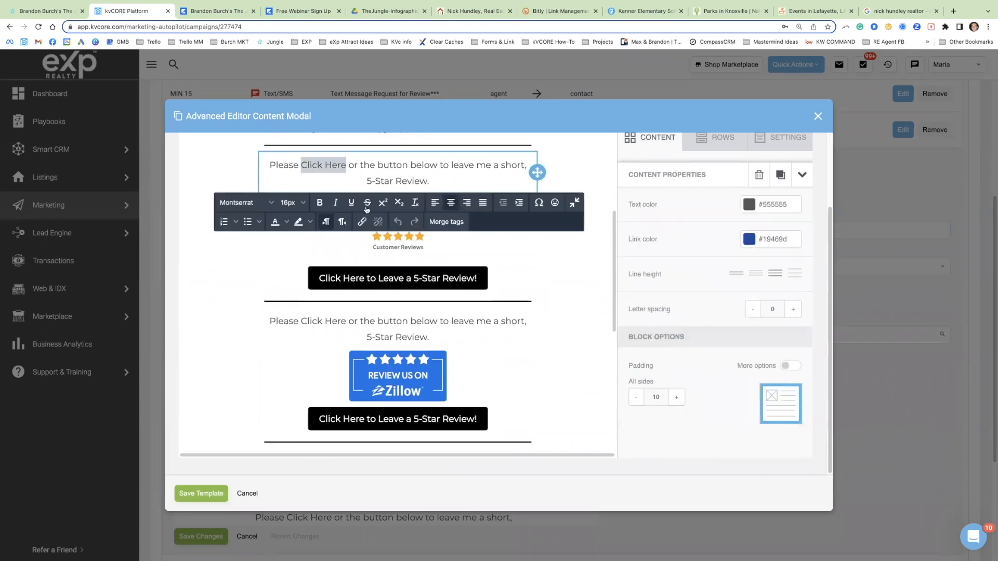
left_click(362, 222)
key("ctrl+v")
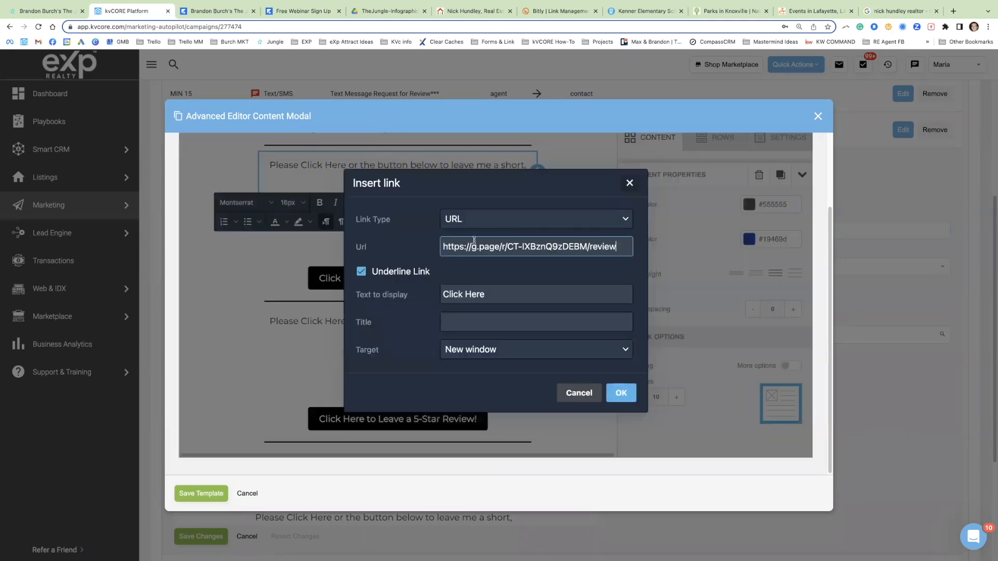
left_click(619, 394)
Step: Set the Google reviews image to open the copied Google review link as a web page
left_click(410, 249)
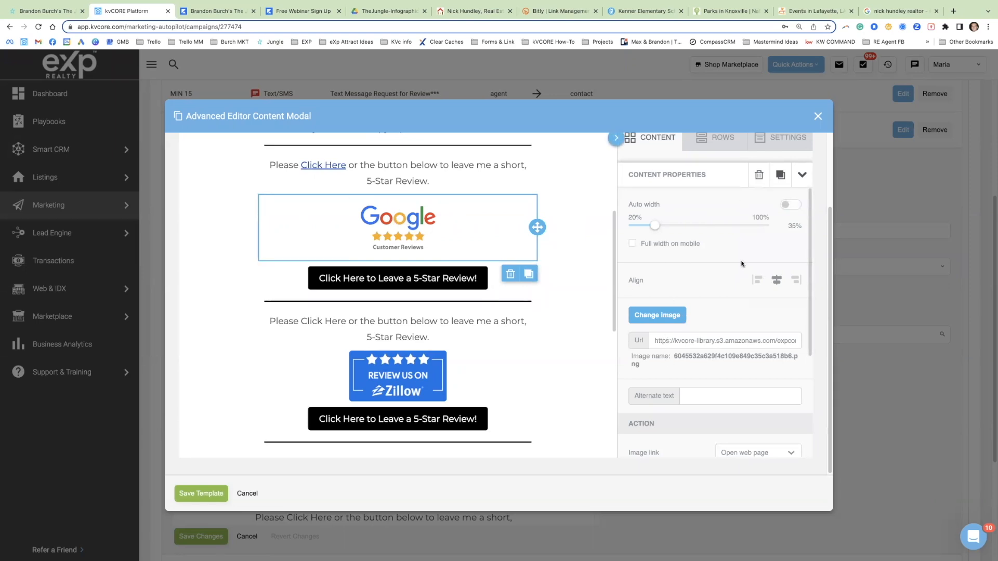
left_click(421, 278)
left_click(420, 337)
left_click(436, 380)
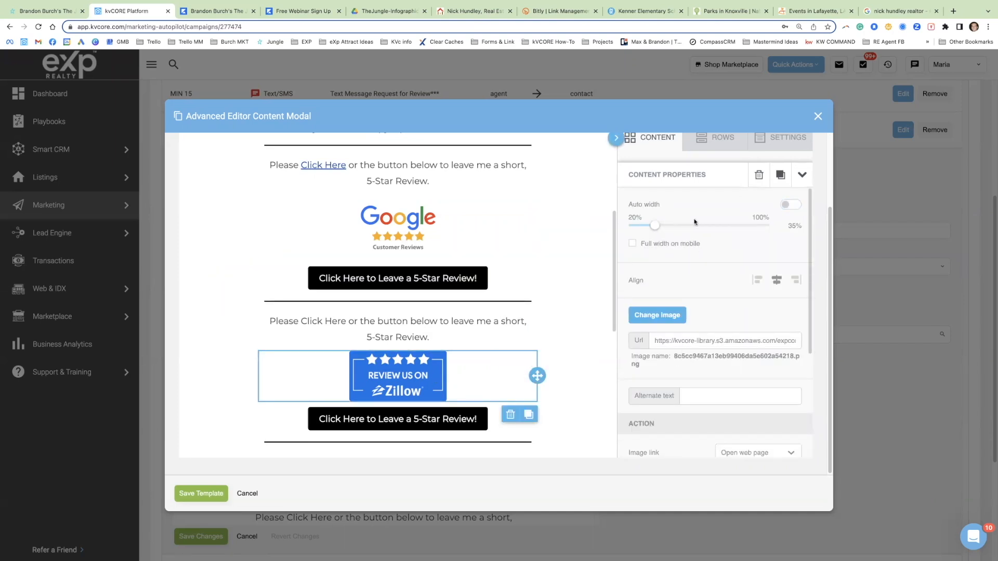
left_click(422, 419)
left_click(383, 223)
left_click(672, 341)
key("super+a")
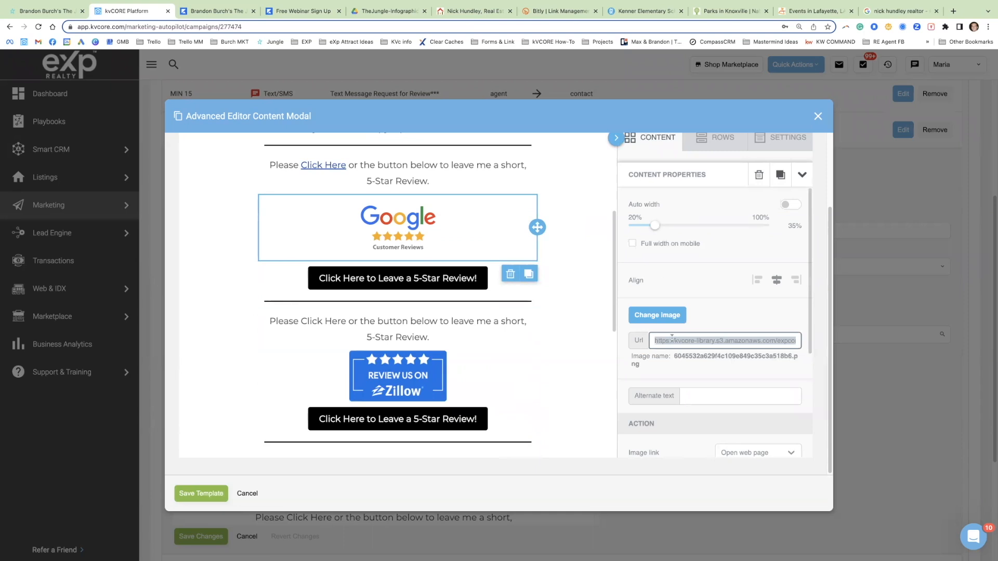
scroll(672, 338, "down", 2)
left_click(674, 383)
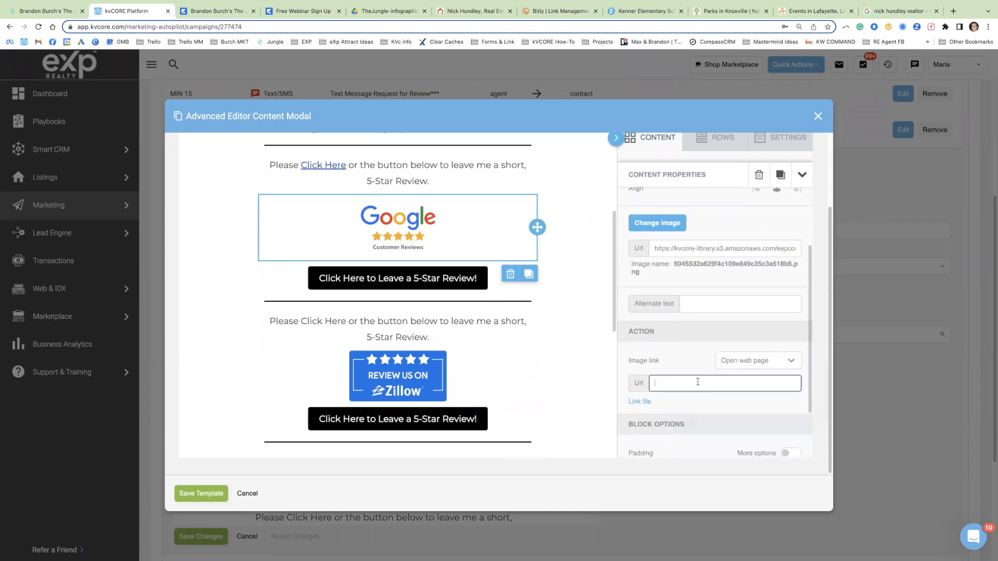
type("https://g.page/r/CT-IXBznQ9zDEBM/review")
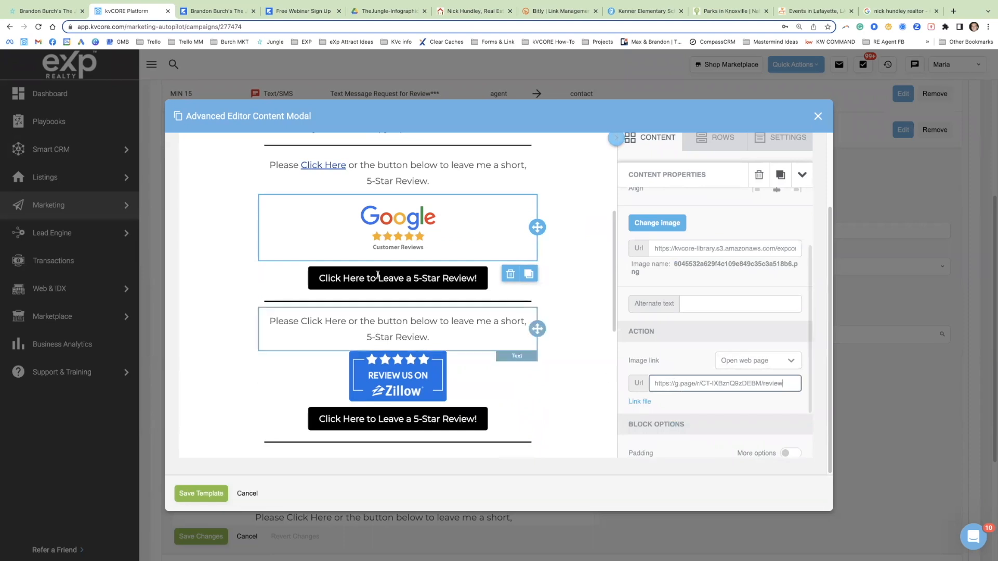
Step: Set the "Click Here to Leave a 5-Star Review!" button below the Google image to open the copied Google review link
left_click_drag(300, 165, 346, 166)
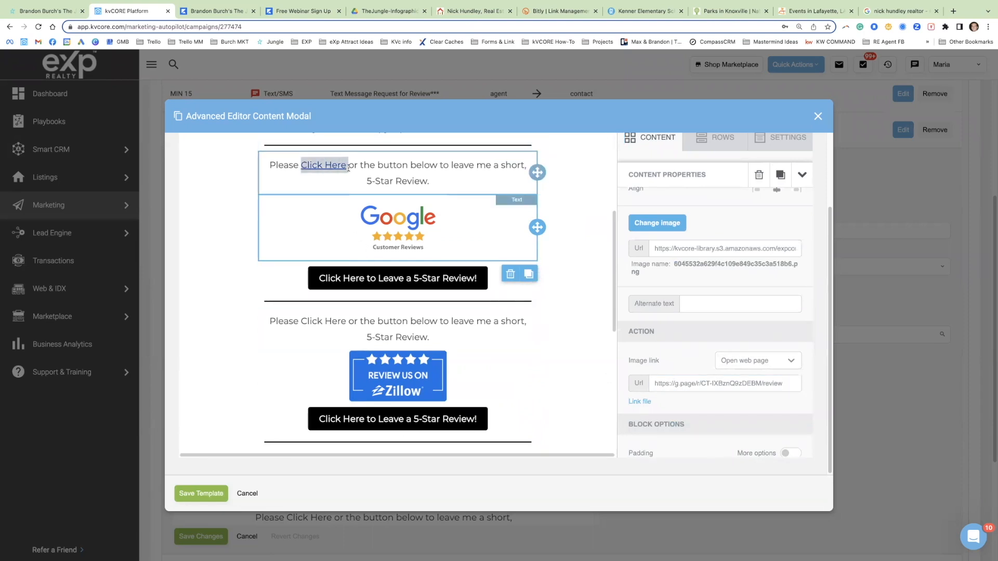
left_click(402, 243)
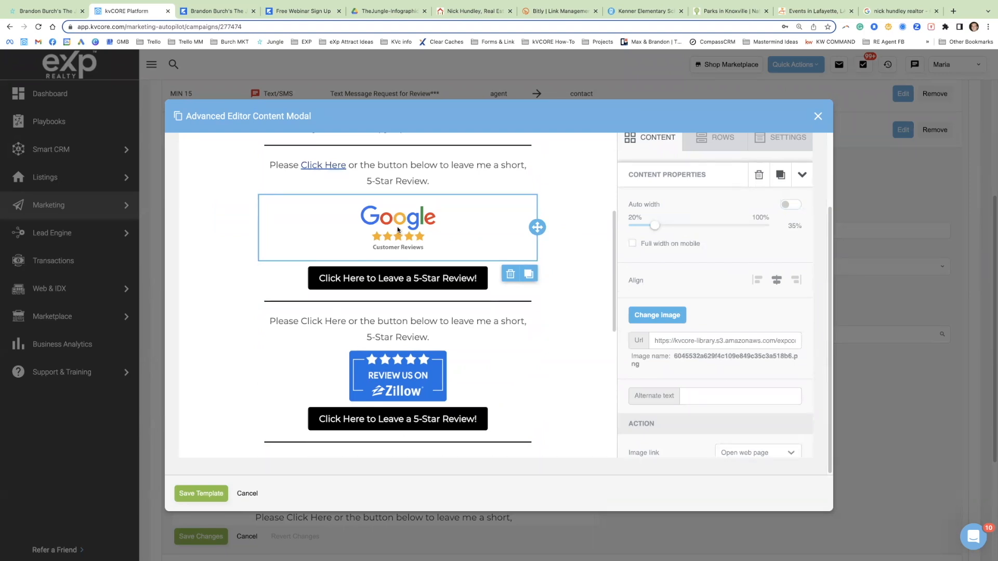
left_click(416, 279)
left_click(657, 251)
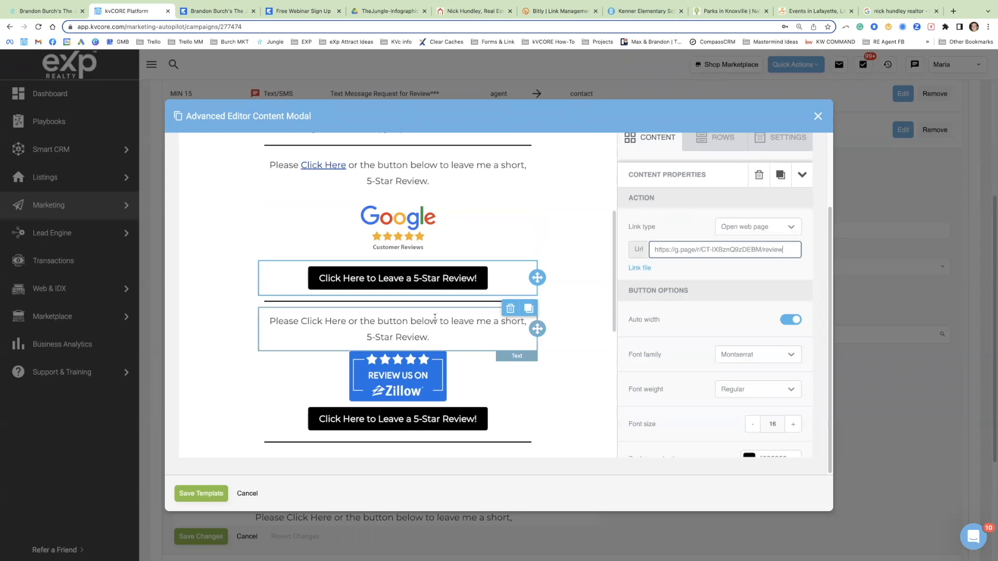
Step: Examine the Zillow section's "Click Here" text and the link settings of its image and button
scroll(429, 360, "down", 1)
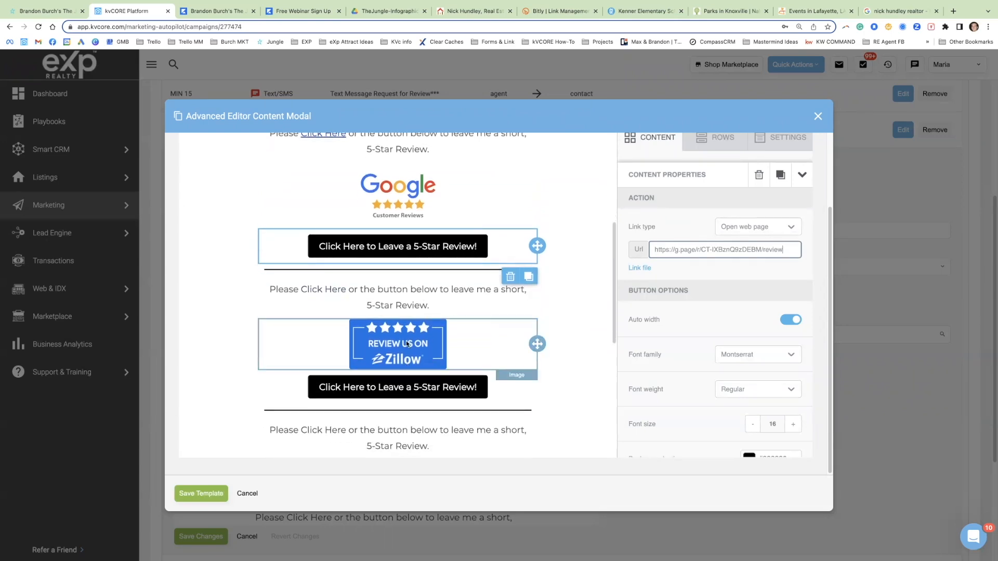
left_click(375, 328)
scroll(395, 335, "down", 5)
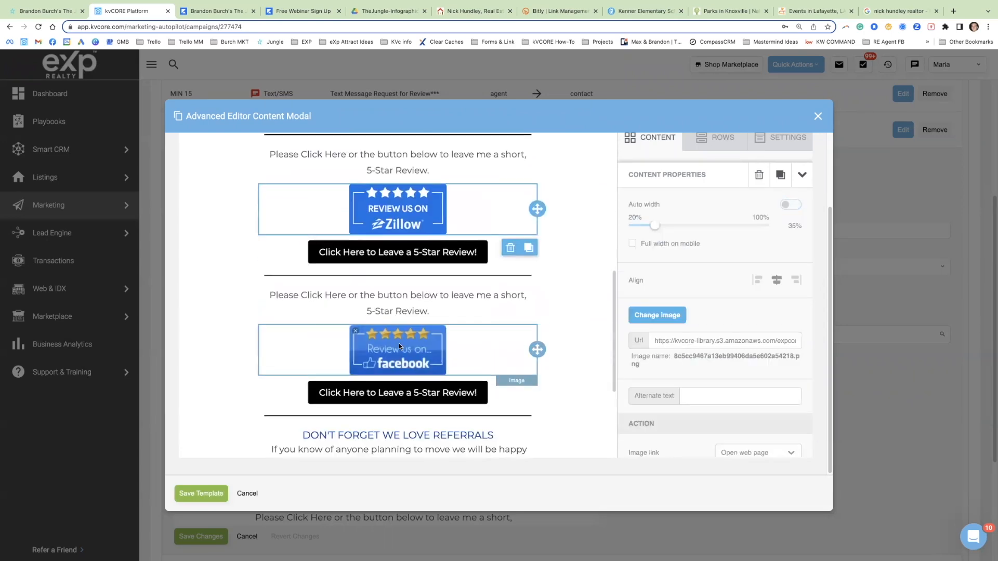
scroll(418, 342, "up", 3)
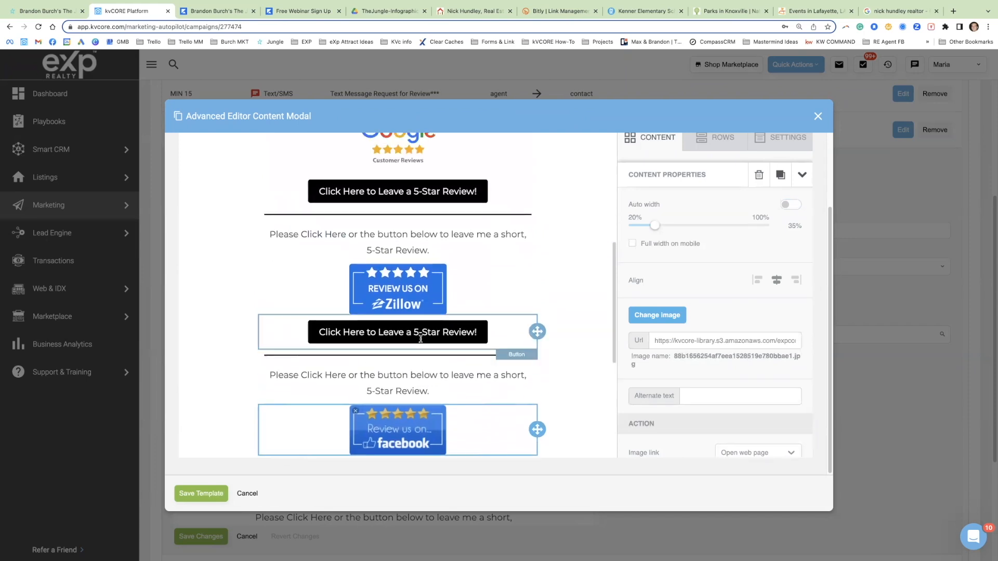
left_click(413, 303)
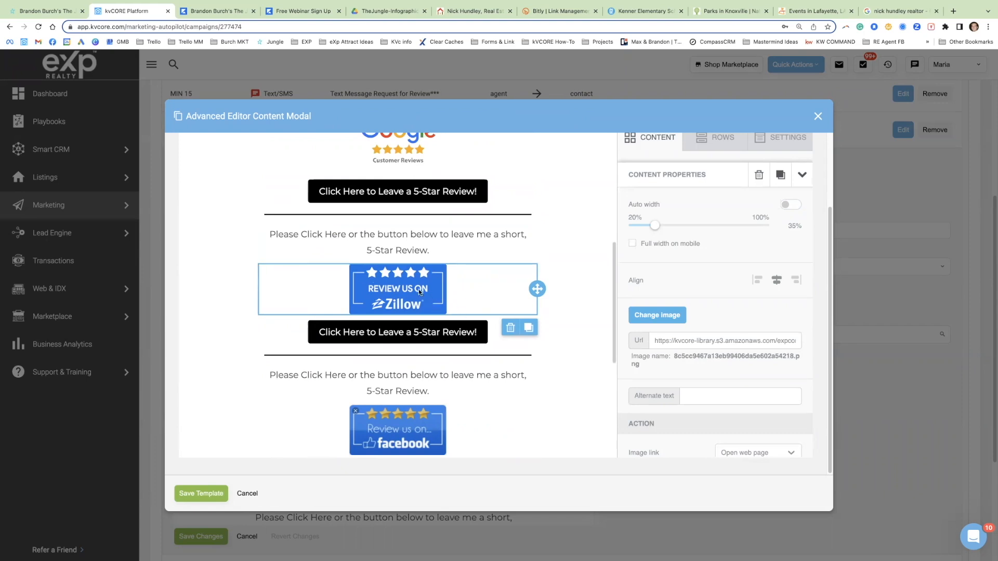
left_click_drag(300, 235, 346, 235)
left_click(427, 307)
scroll(681, 359, "down", 2)
left_click(669, 399)
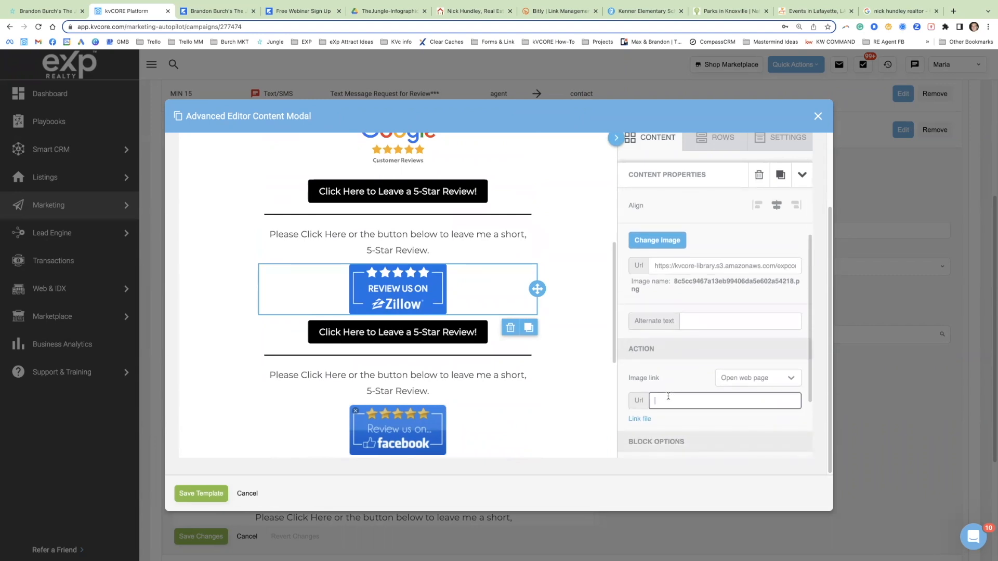
left_click(443, 330)
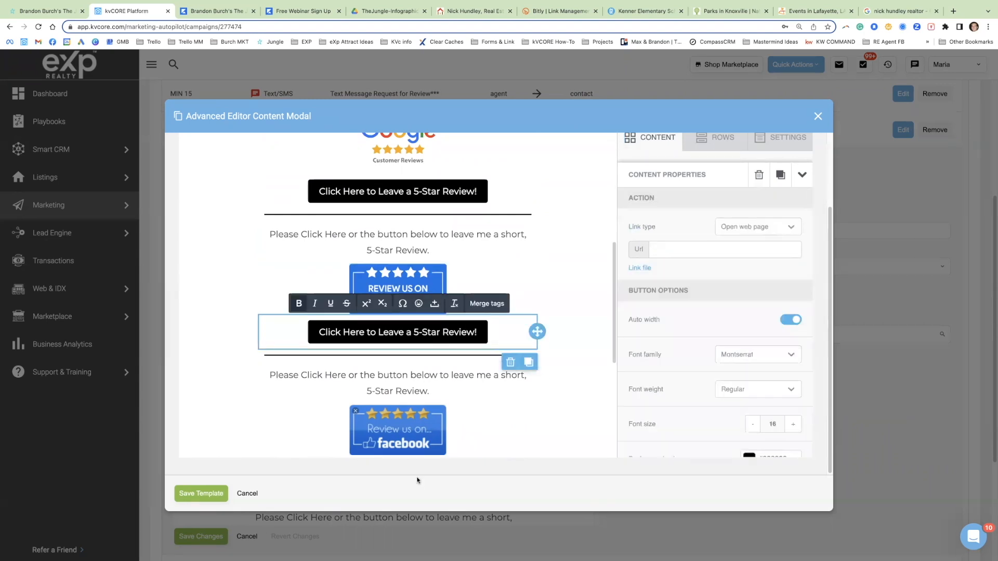
scroll(406, 431, "down", 2)
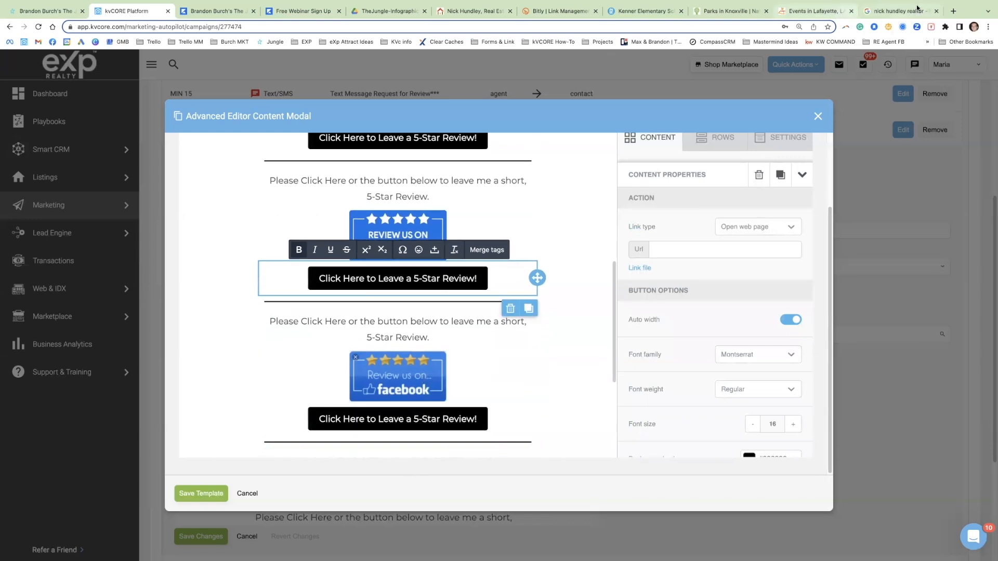
Step: Switch to Facebook and open the Reviews section of the real estate professional's business page
left_click(899, 11)
left_click(54, 42)
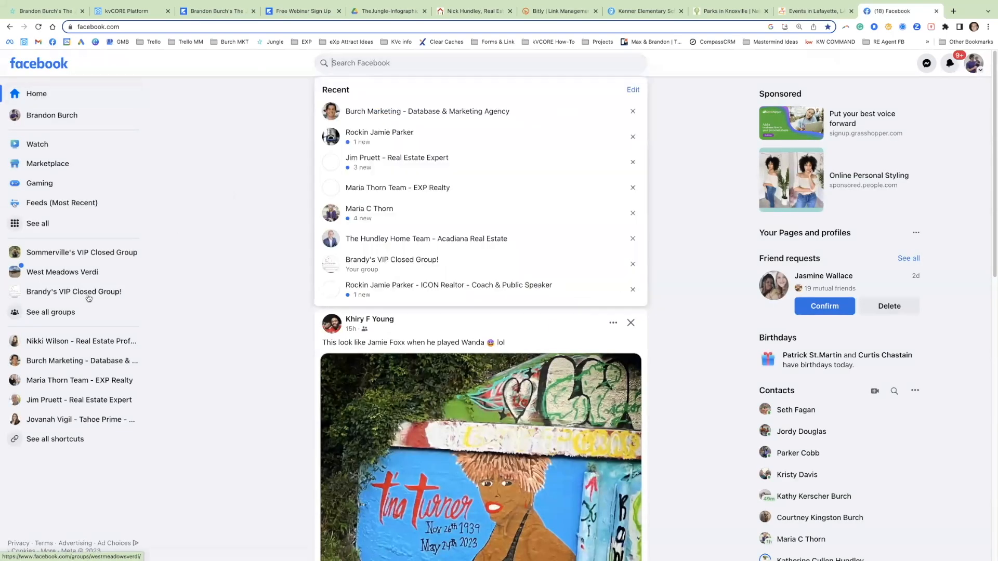
left_click(76, 344)
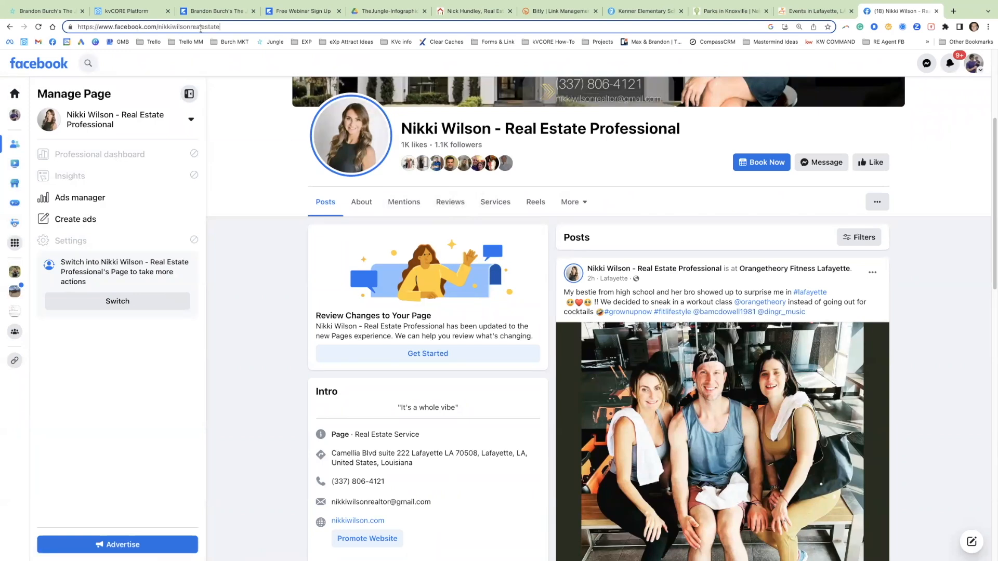
left_click(452, 208)
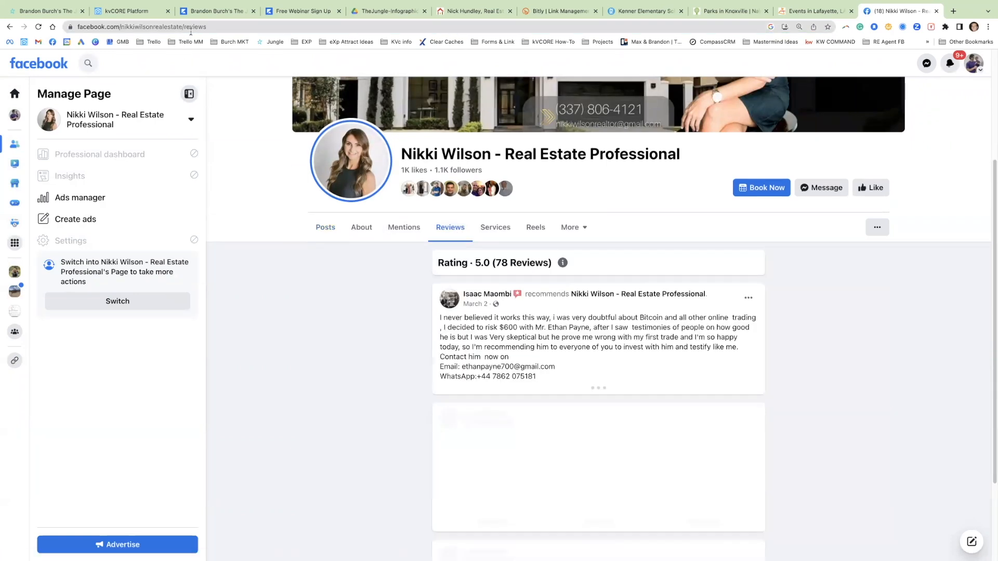
Step: Copy the full web address of the Facebook Reviews page and switch back to the kvCORE email editor
left_click(186, 28)
left_click(186, 28)
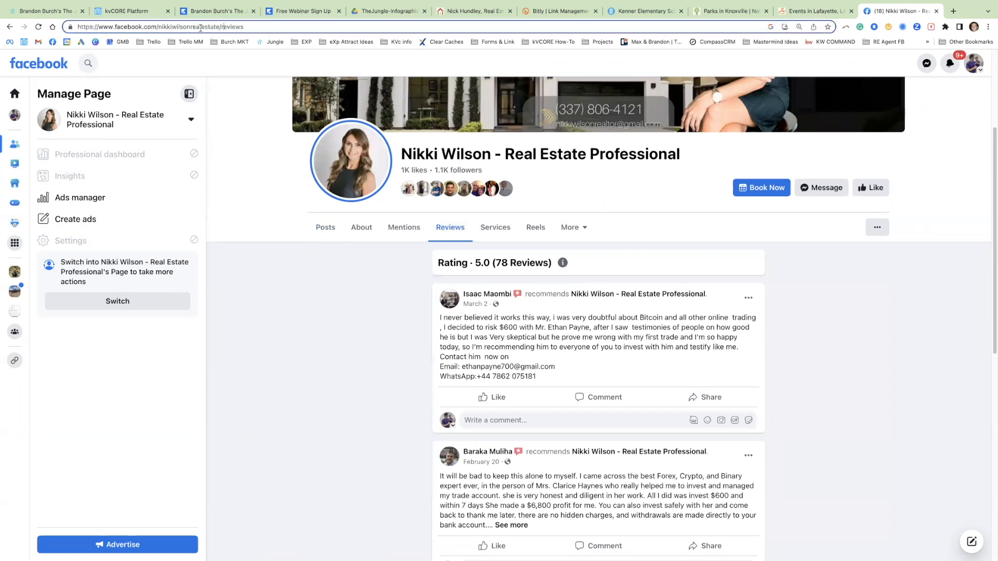
left_click_drag(219, 26, 120, 26)
left_click(251, 27)
left_click_drag(251, 27, 217, 19)
key("super+c")
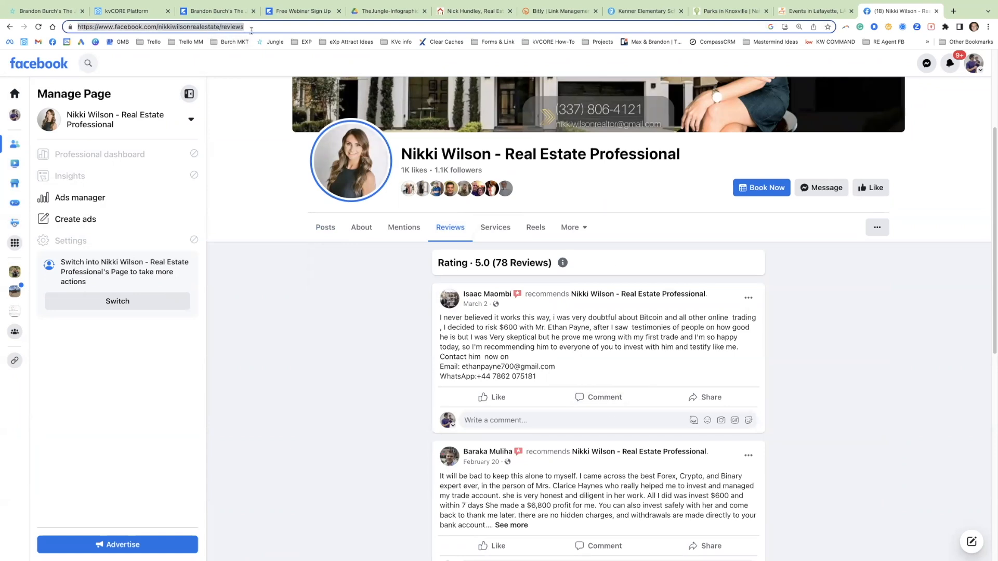
left_click(489, 12)
left_click(132, 11)
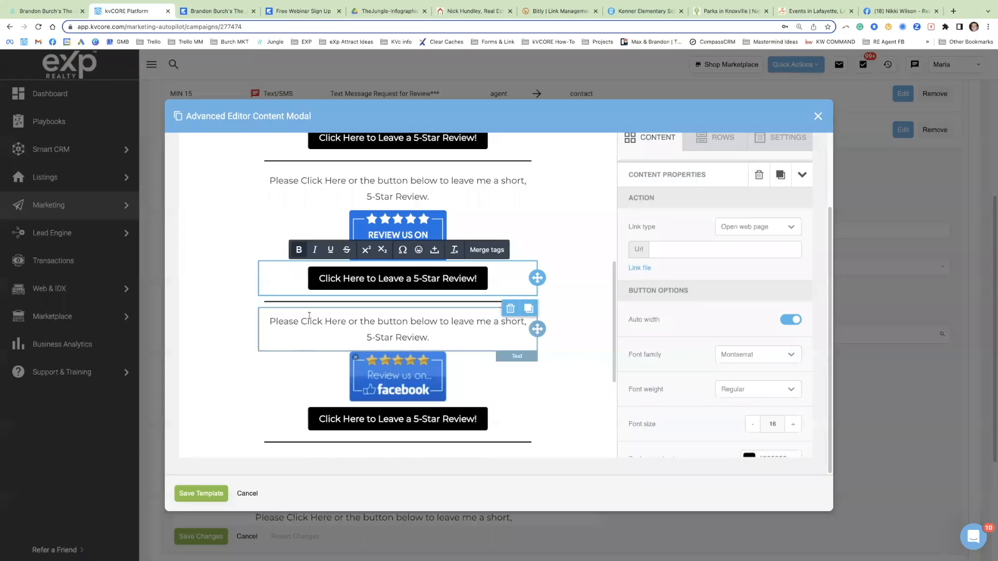
Step: Link the words "Click Here" above the Facebook image to the copied Facebook Reviews address, underlined and opening in a new window
left_click_drag(301, 322, 347, 321)
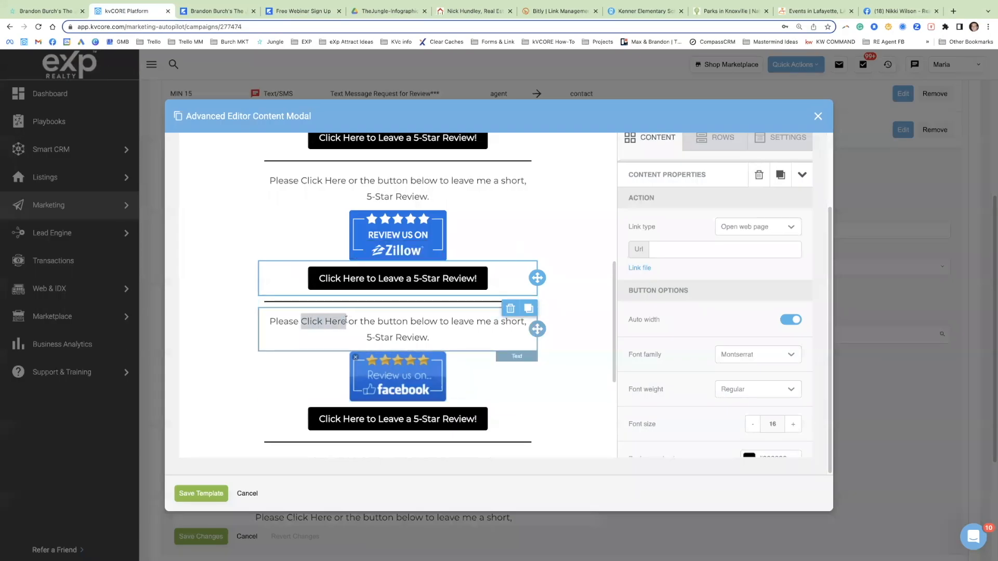
left_click(362, 299)
key("super+v")
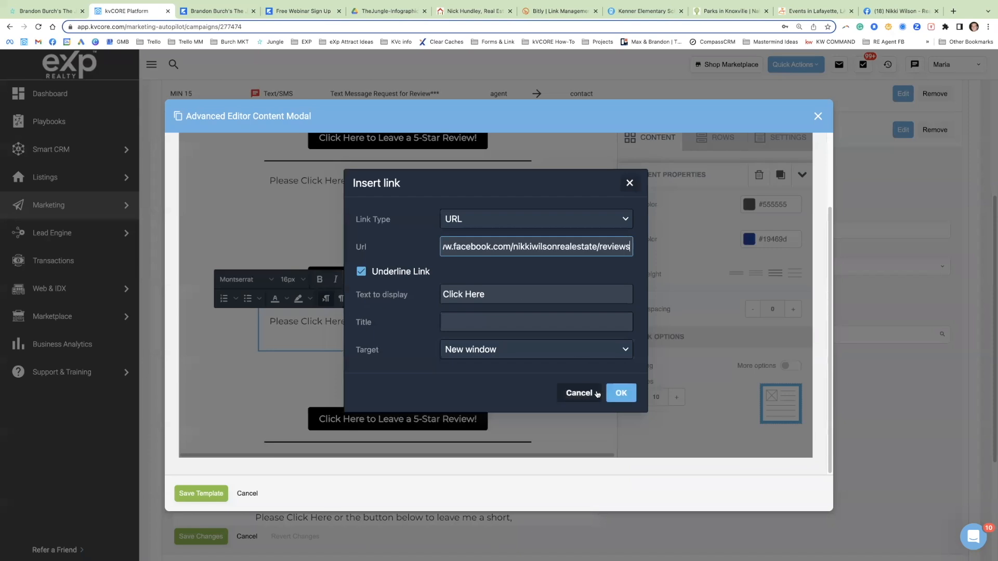
left_click(622, 393)
Step: Set the Facebook review image to open the copied Facebook Reviews address as a web page
left_click(468, 377)
scroll(687, 359, "down", 3)
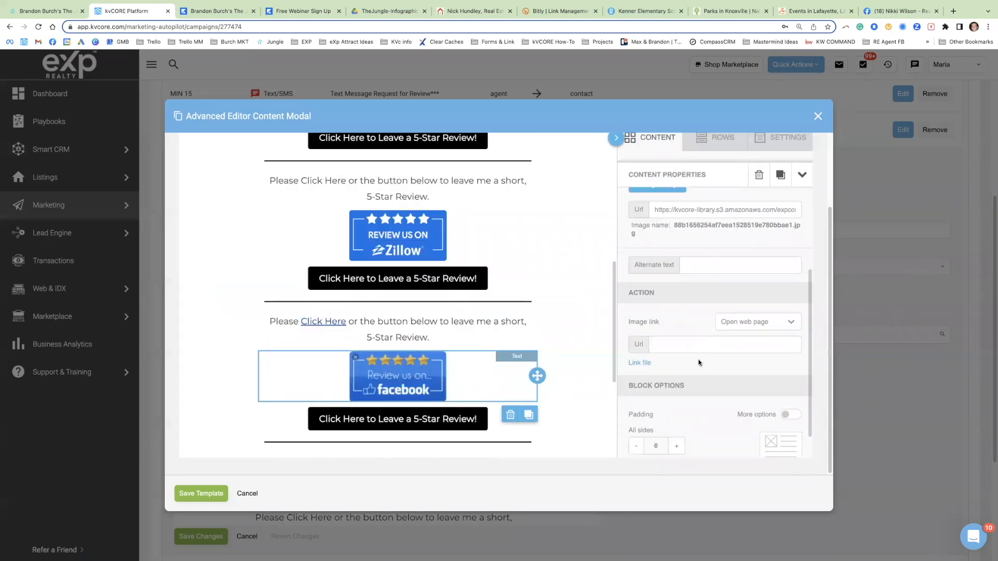
left_click(679, 347)
key("super+v")
Step: Link the "Click Here to Leave a 5-Star Review!" button below the Facebook image to the copied Facebook Reviews address
left_click(387, 416)
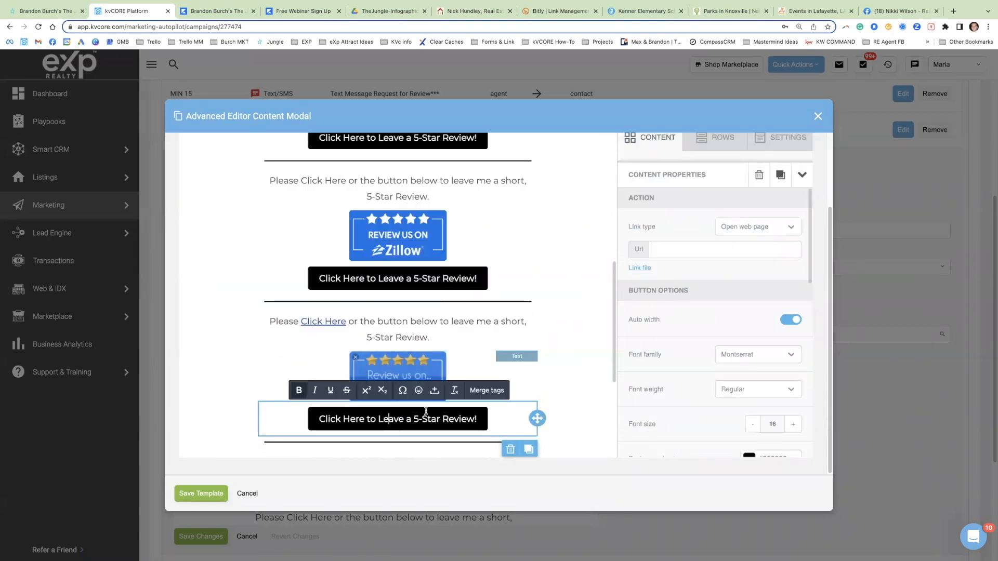
left_click(668, 251)
key("super+v")
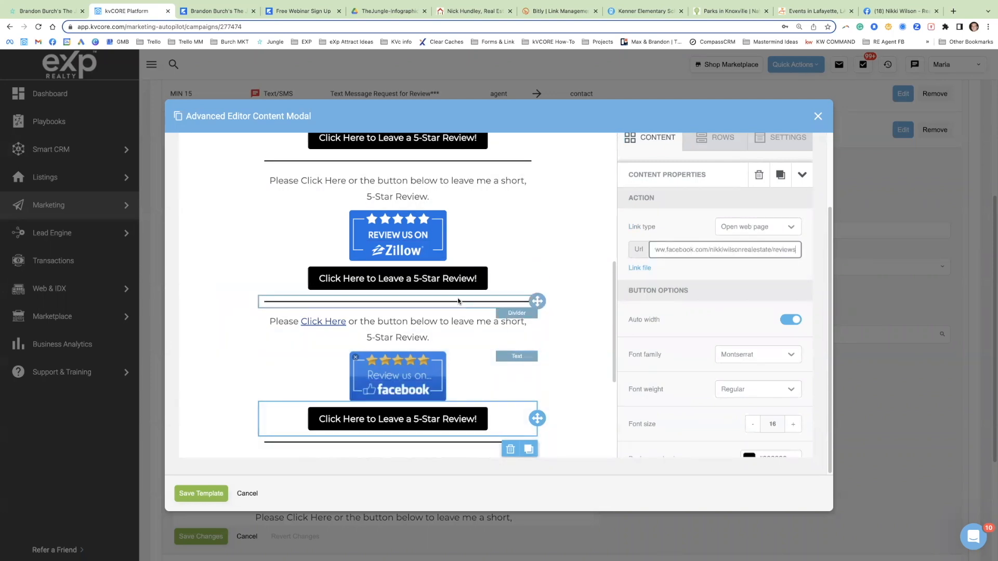
Step: Examine the rest of the email template, including the website button, Facebook icon, agent signature and the Zillow and Google review sections
scroll(479, 284, "down", 1)
scroll(480, 283, "down", 1)
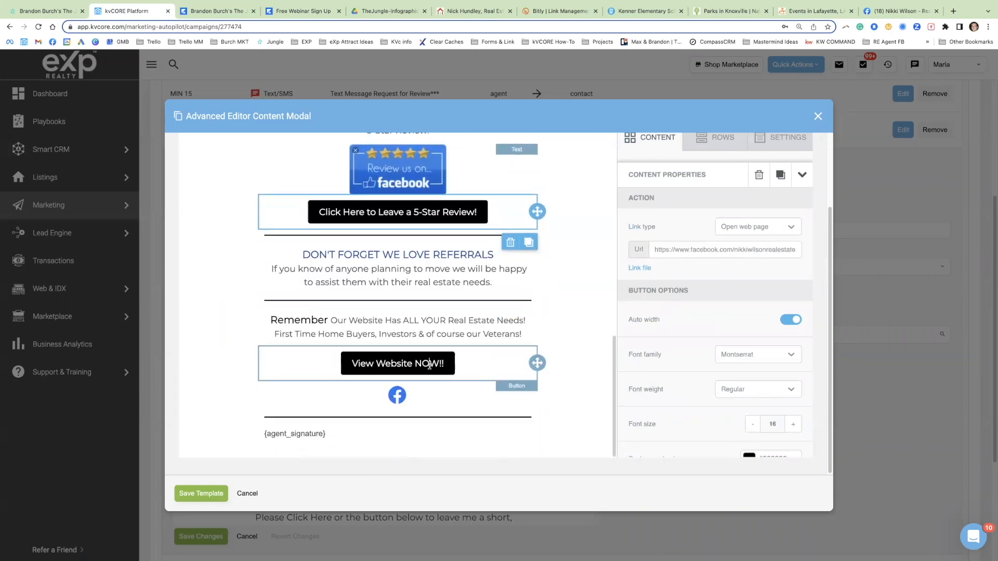
left_click(421, 364)
left_click(401, 399)
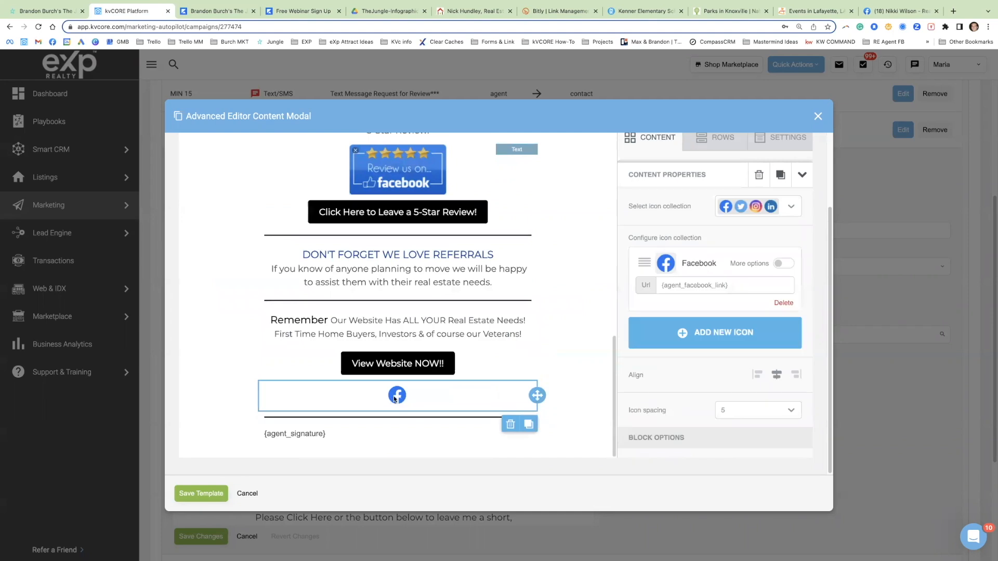
left_click(312, 436)
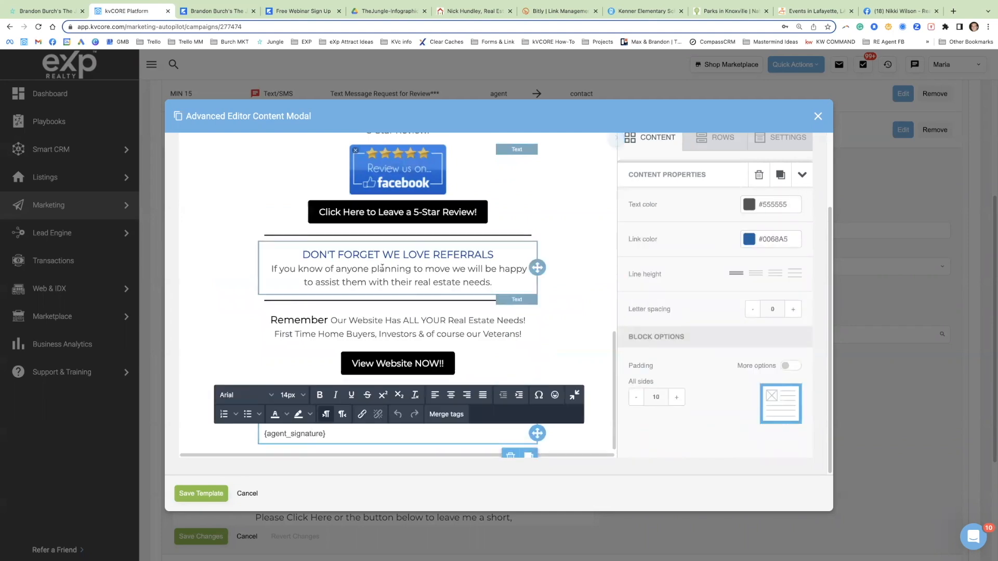
scroll(417, 312, "up", 5)
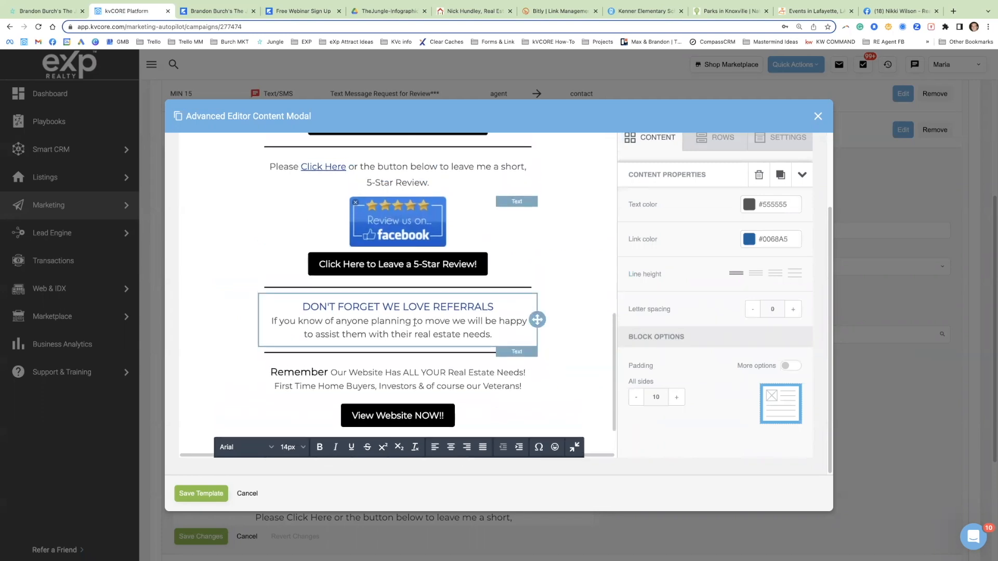
scroll(425, 327, "up", 4)
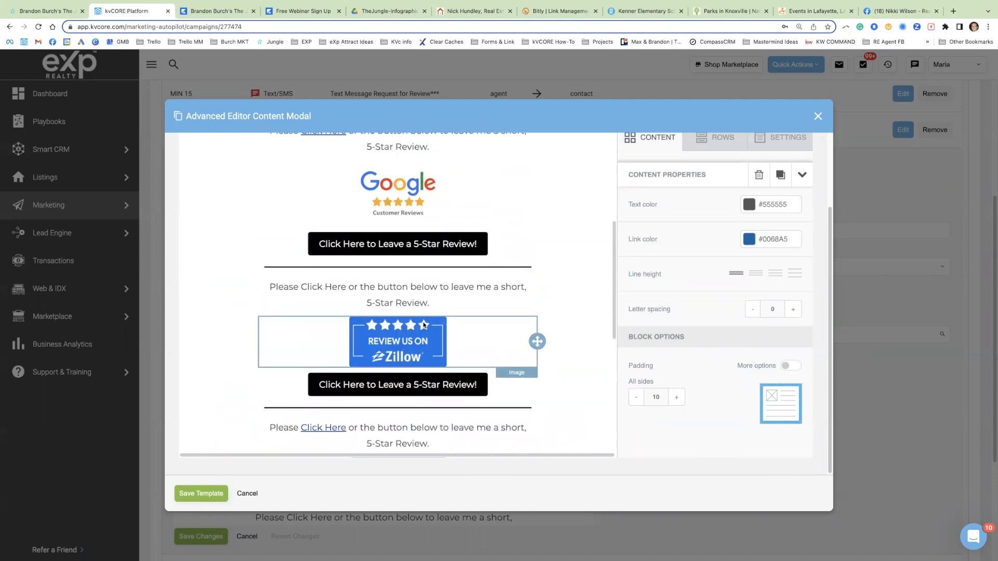
scroll(430, 317, "up", 2)
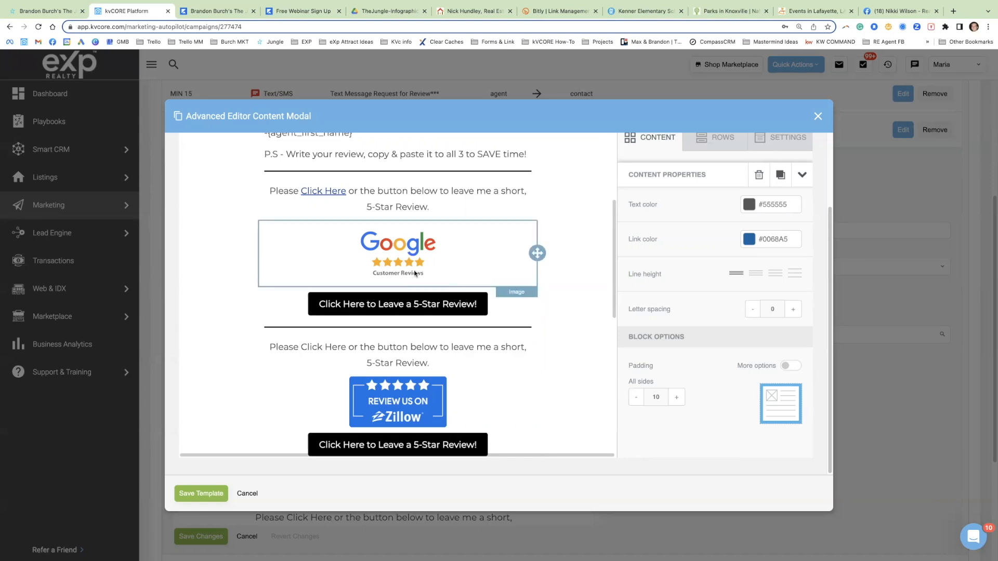
Step: Save the edited email template and rename it "BB - Closing Campaign Template - Email Review UPDATED"
left_click(204, 500)
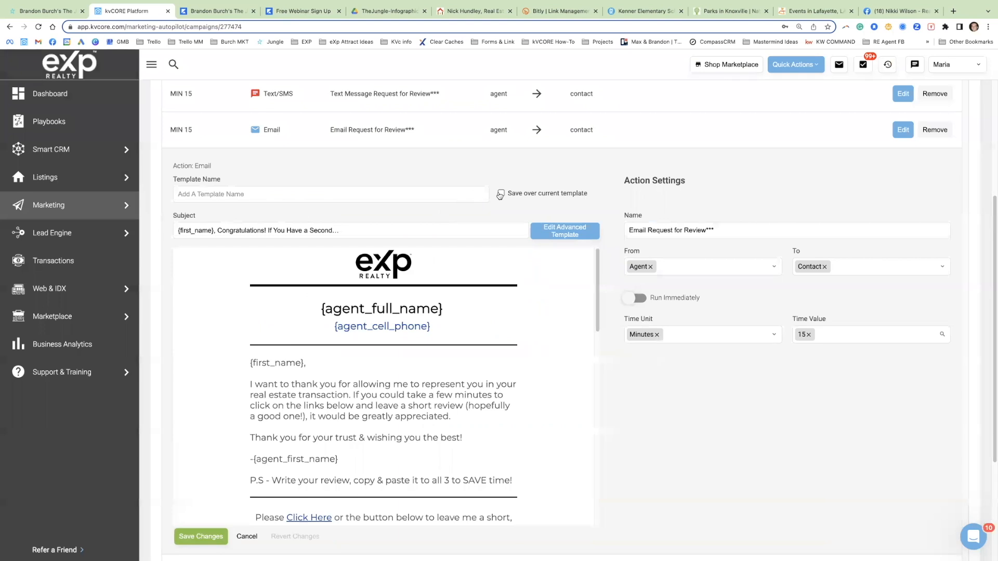
left_click(501, 194)
left_click(503, 215)
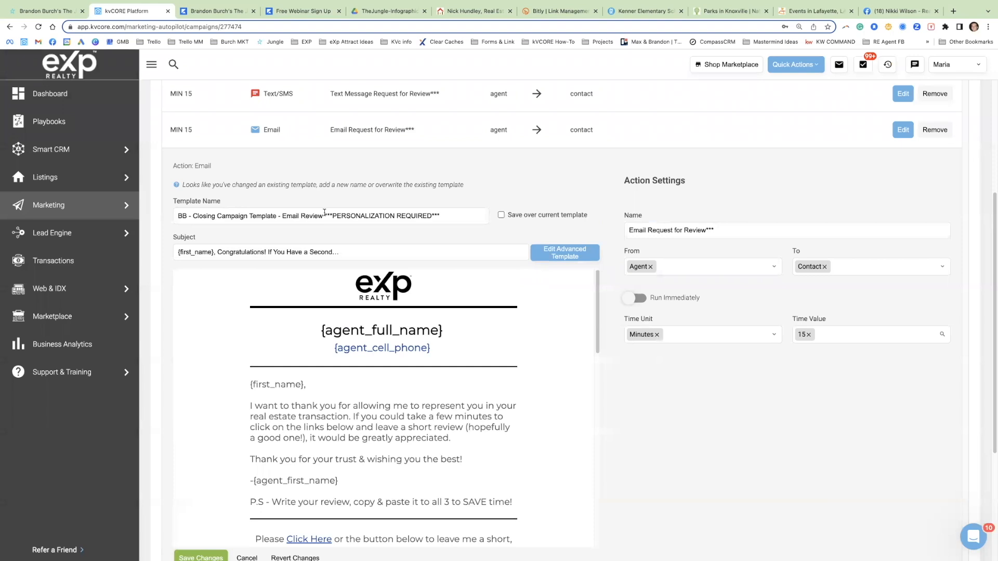
left_click_drag(325, 216, 439, 215)
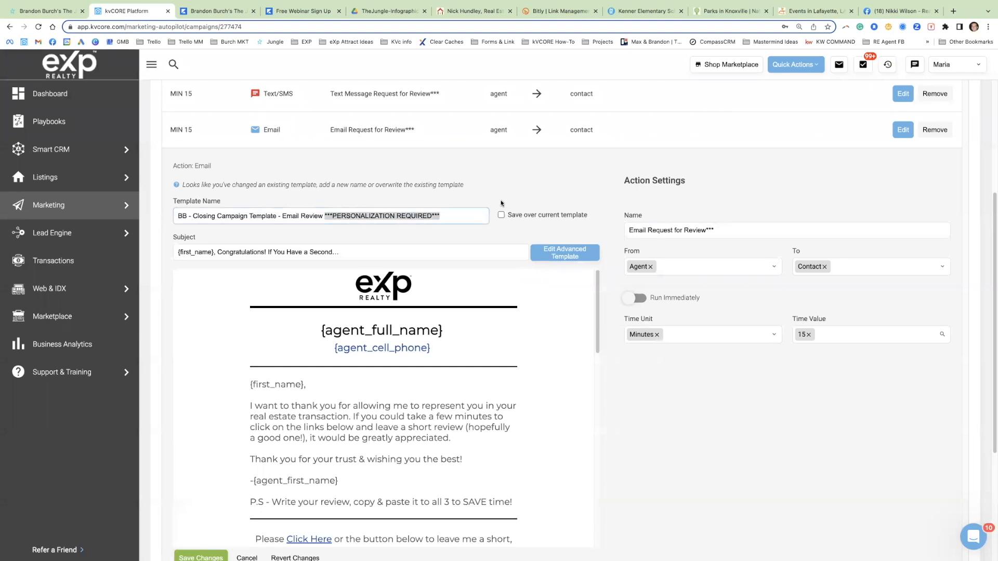
type("UPDATED")
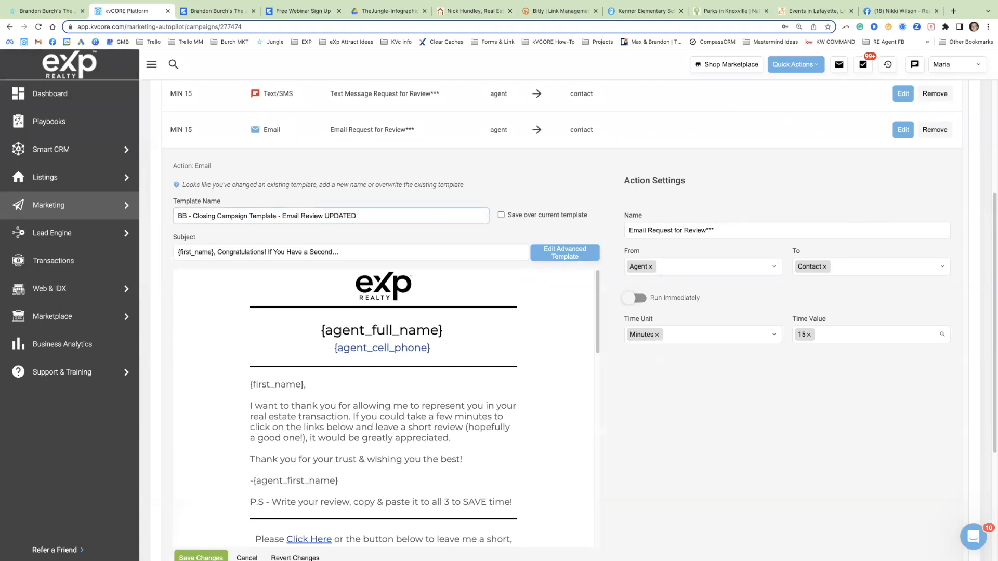
Step: Cancel editing of the Email Request for Review action and discard its changes
scroll(383, 406, "down", 3)
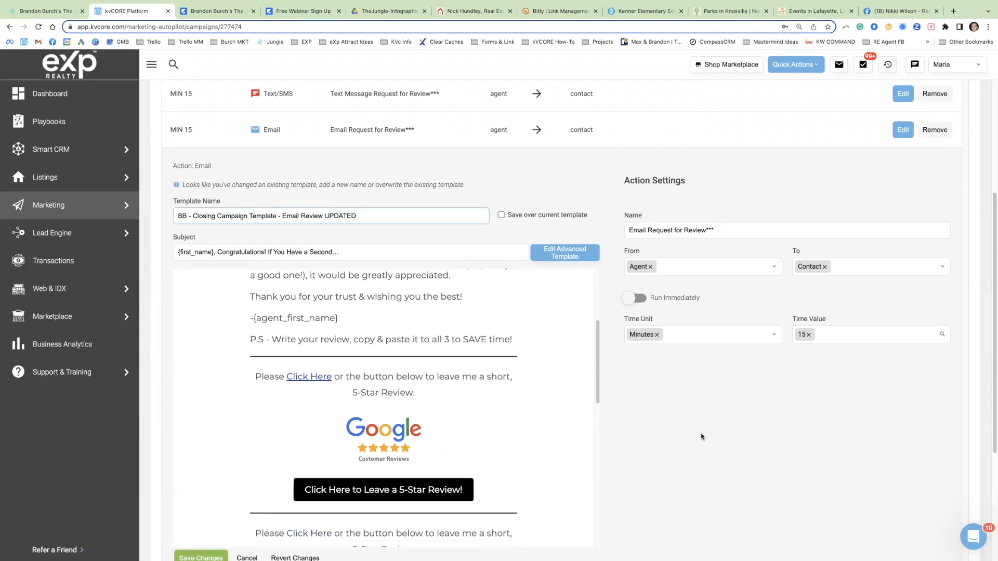
scroll(582, 535, "down", 1)
left_click(247, 497)
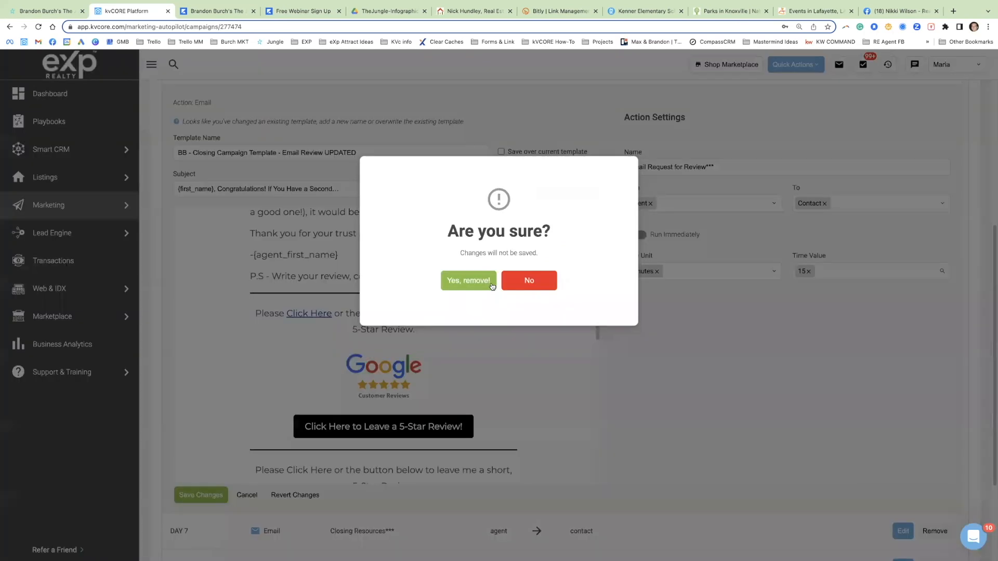
left_click(486, 286)
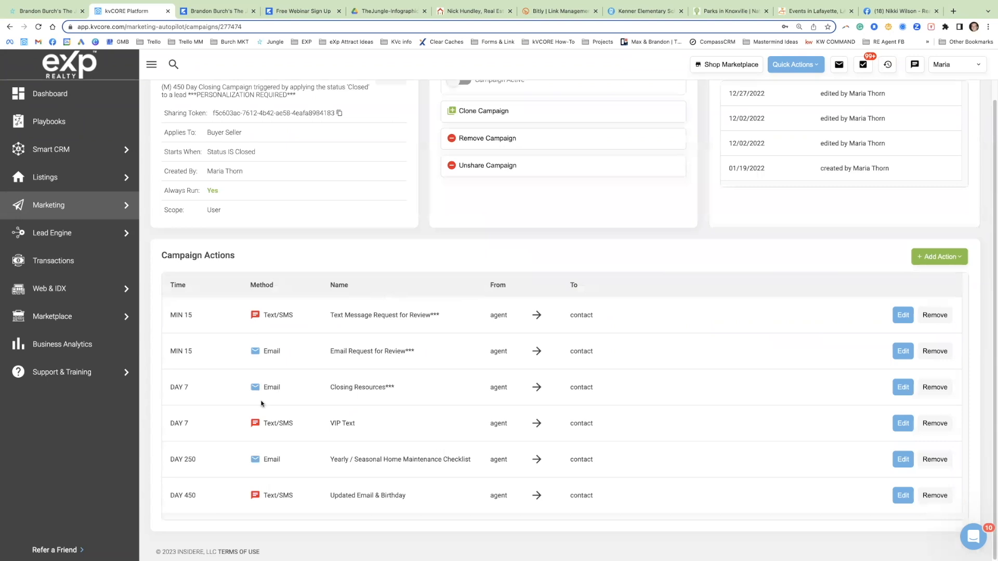
Step: Open the Day 7 Closing Resources email action for editing and read its message down to the "GO-TO VENDORS" section
left_click_drag(178, 388, 411, 390)
left_click(492, 390)
left_click(902, 389)
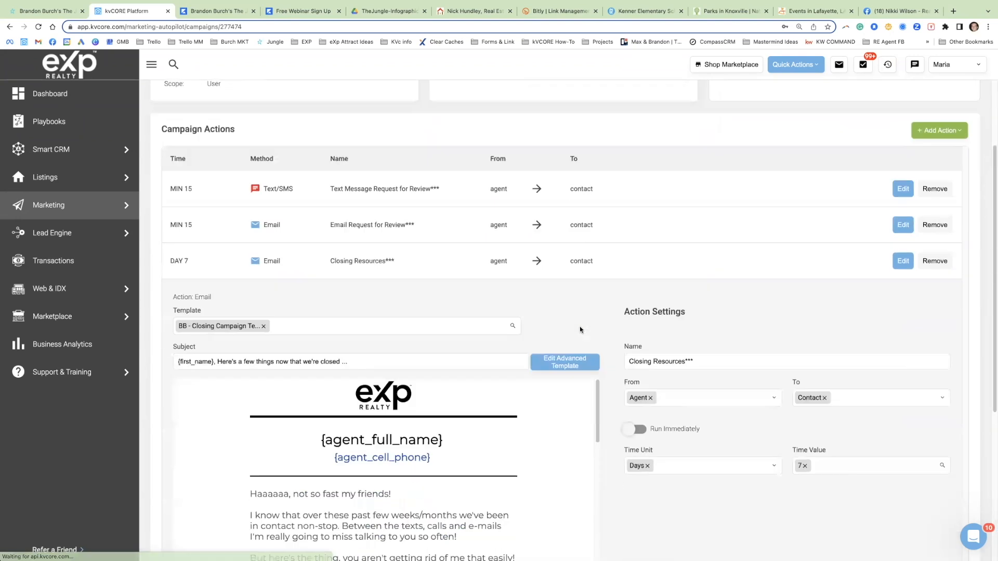
scroll(591, 330, "down", 5)
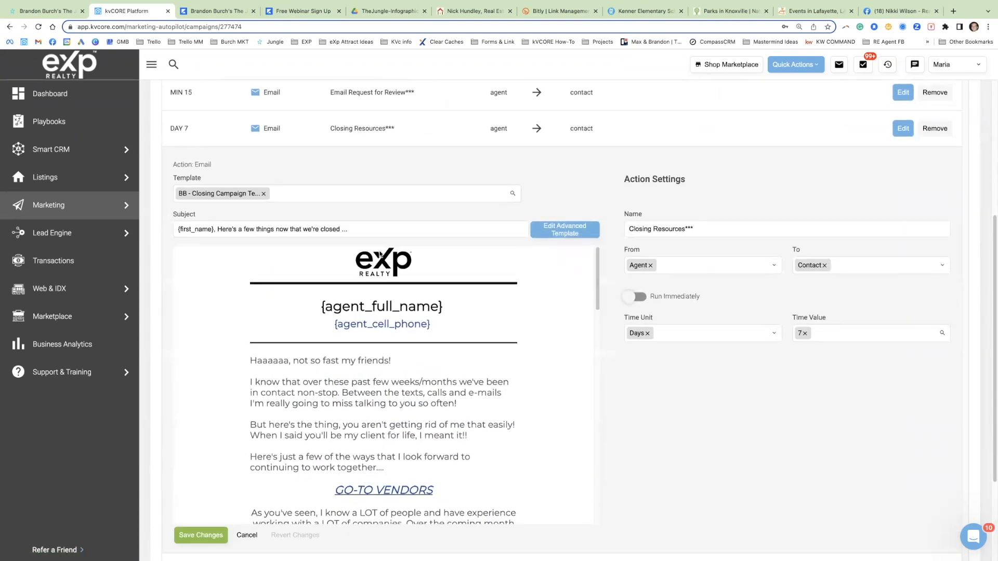
scroll(387, 385, "down", 1)
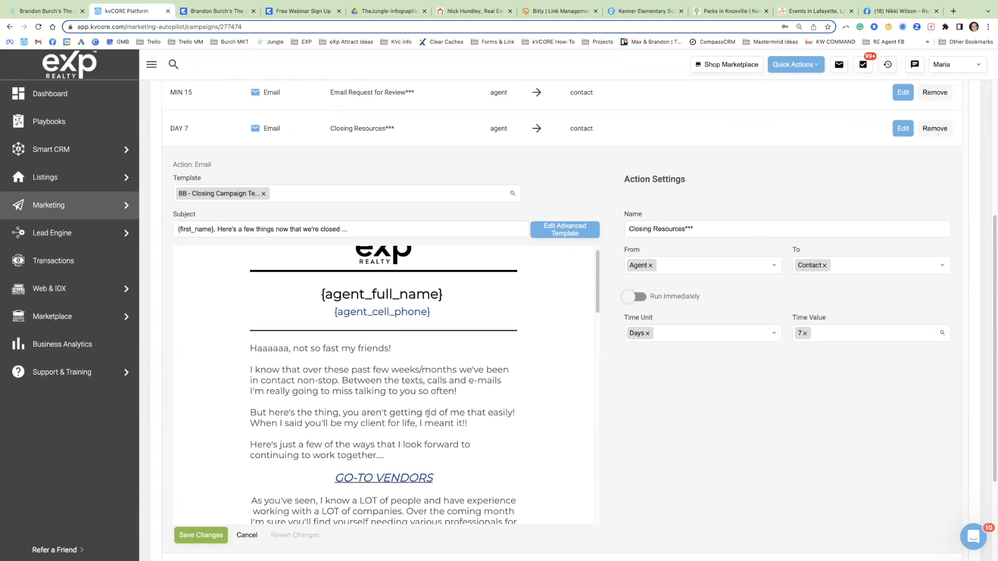
scroll(391, 441, "down", 3)
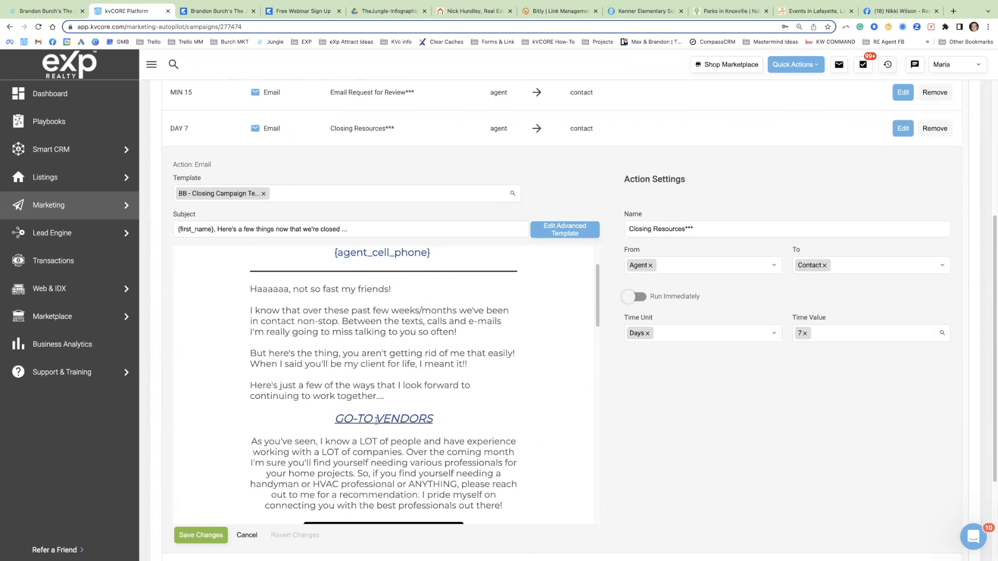
left_click_drag(336, 328, 440, 366)
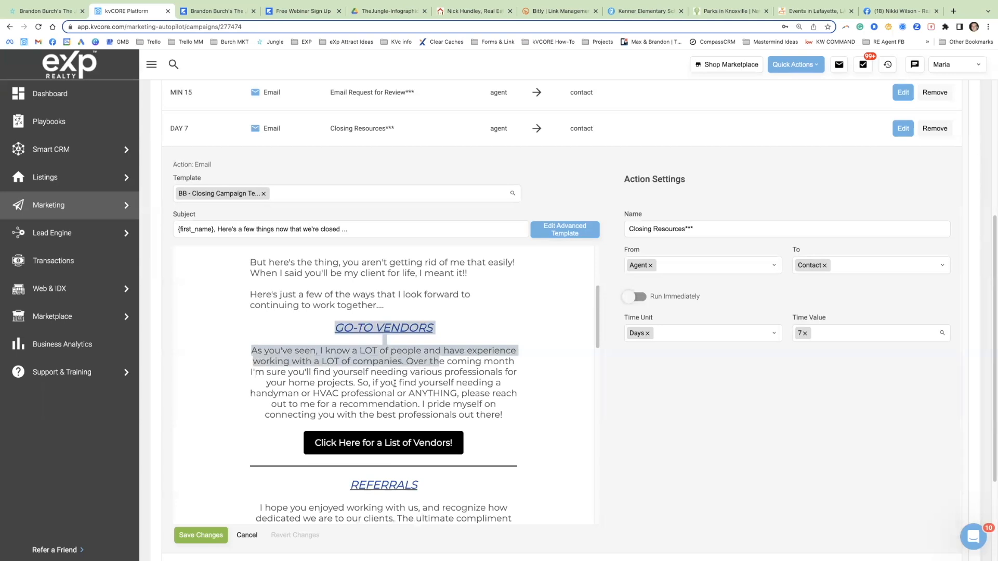
left_click(361, 335)
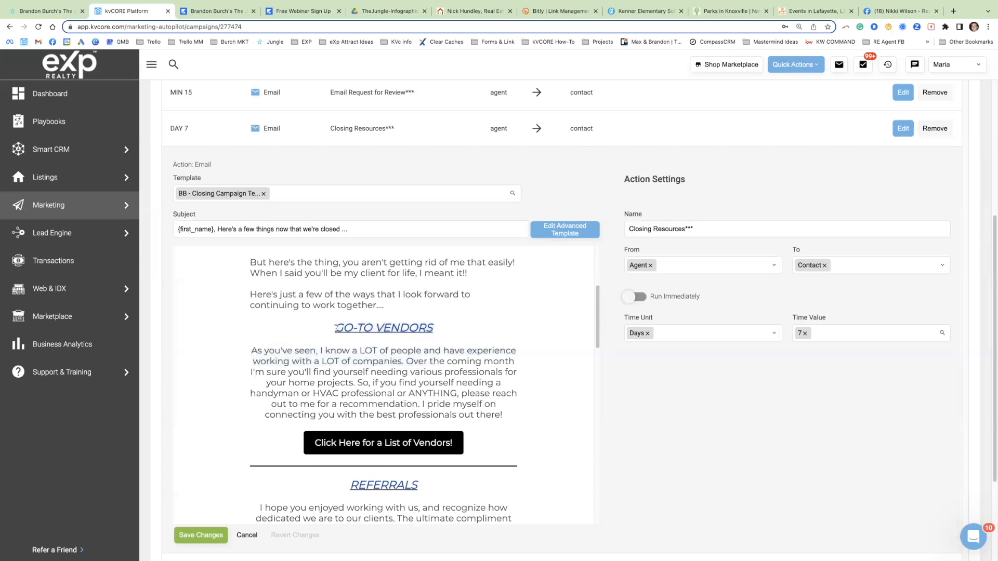
triple_click(336, 329)
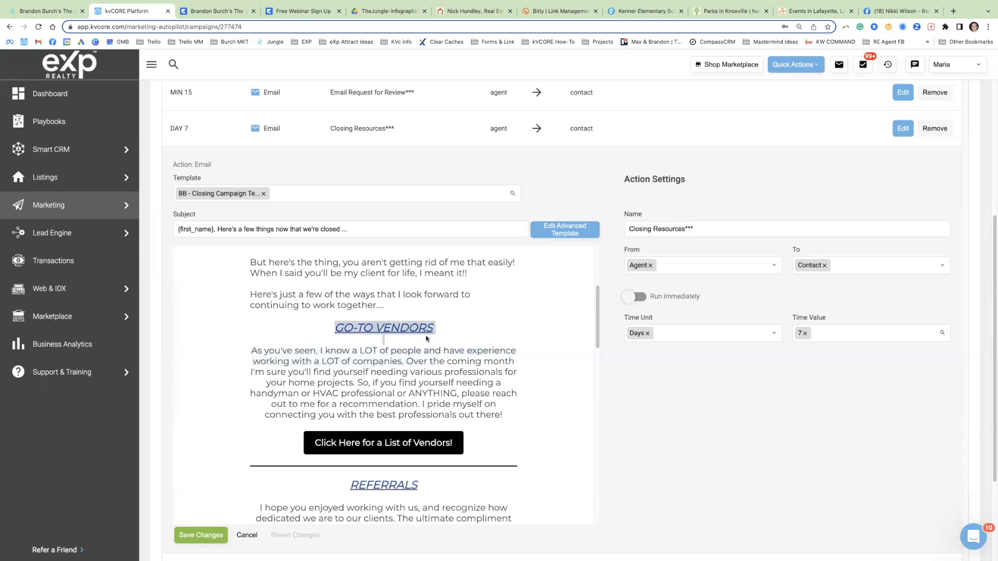
Step: Open the example agent's exprealty.com website in a new tab and go to its Preferred Vendors resource page
left_click(954, 10)
type("brandy")
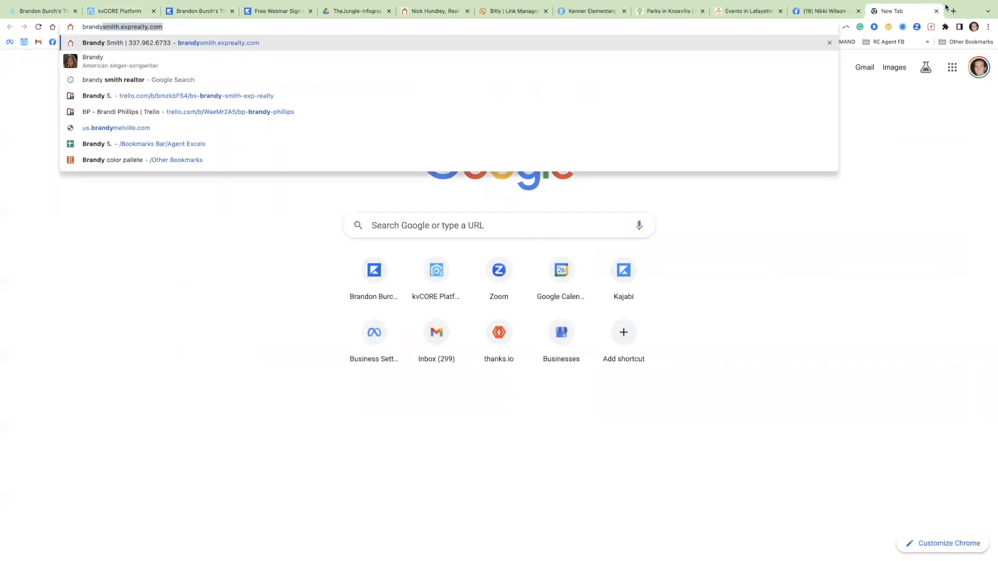
key("Return")
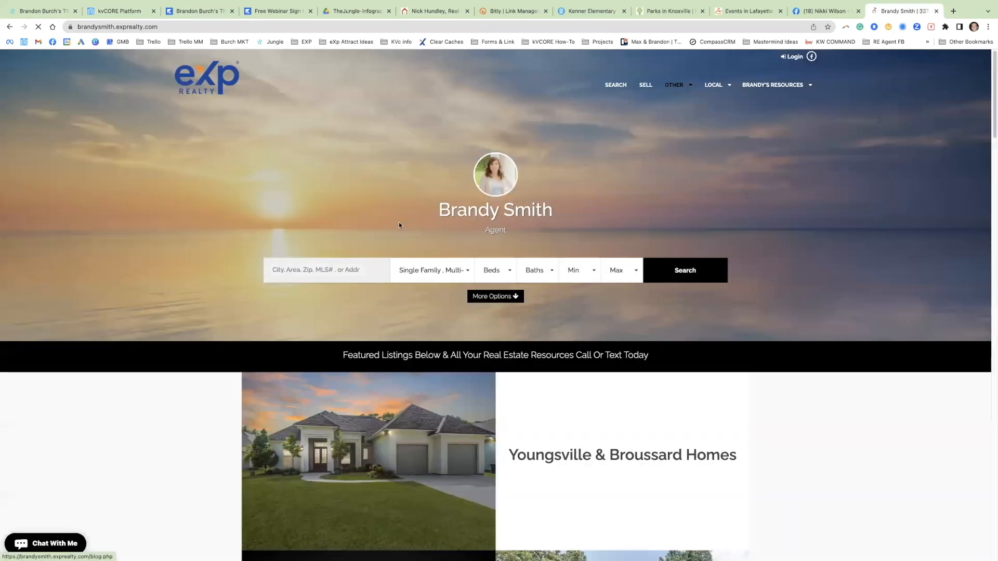
mouse_move(775, 85)
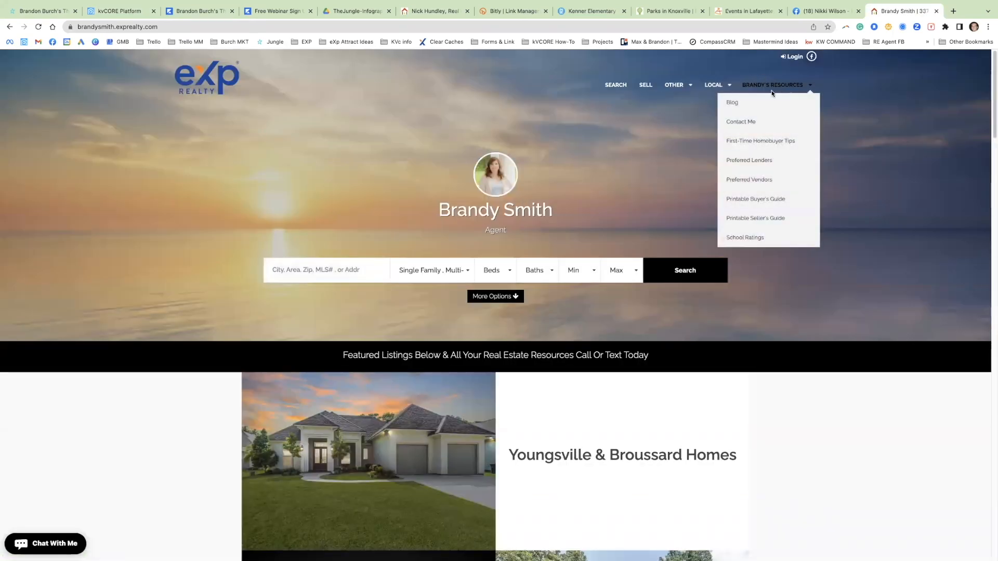
left_click(757, 180)
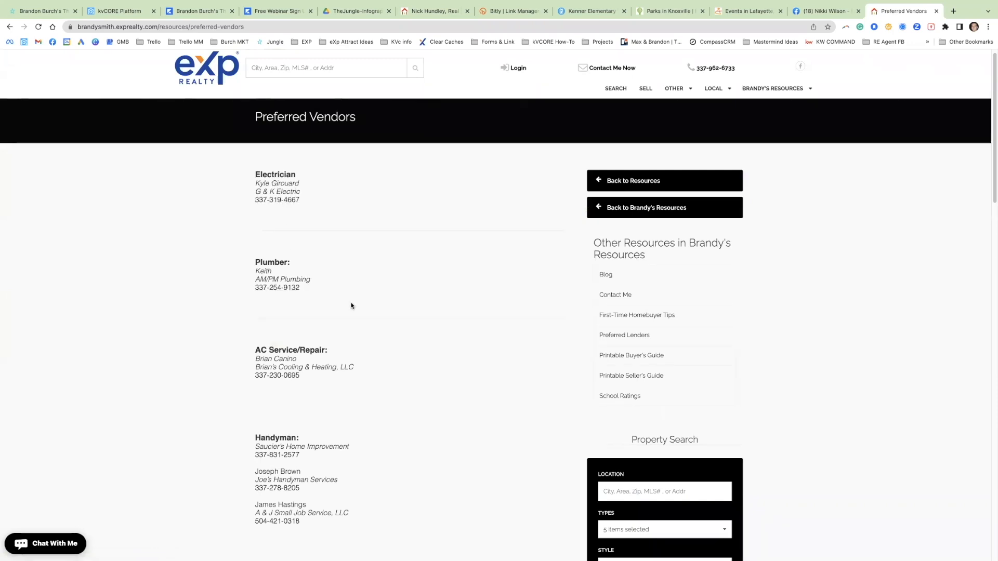
Step: Select the Preferred Vendors page's full web address, then switch back to kvCORE and review the "GO-TO VENDORS" text
left_click(179, 30)
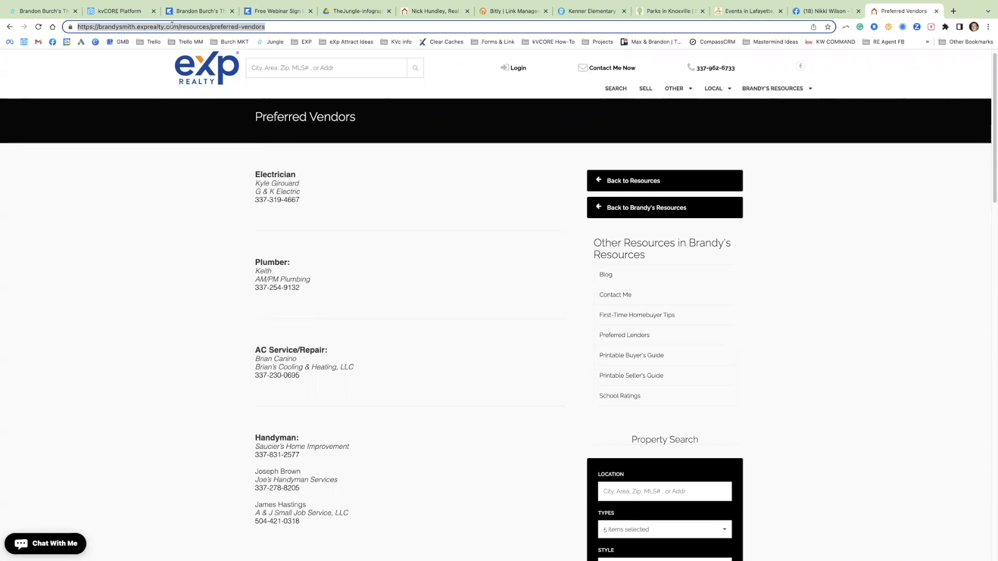
left_click(132, 16)
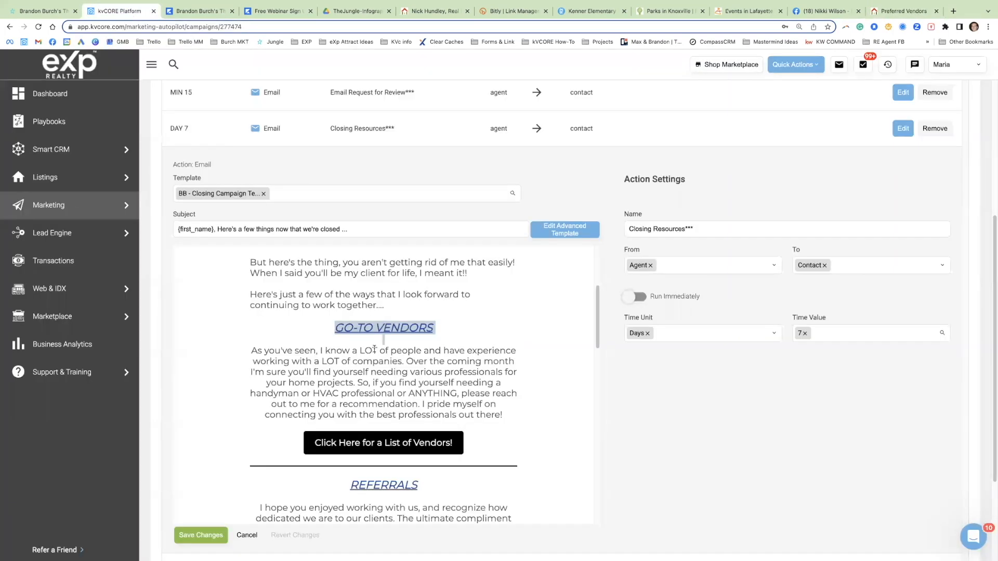
left_click_drag(325, 330, 463, 394)
double_click(475, 393)
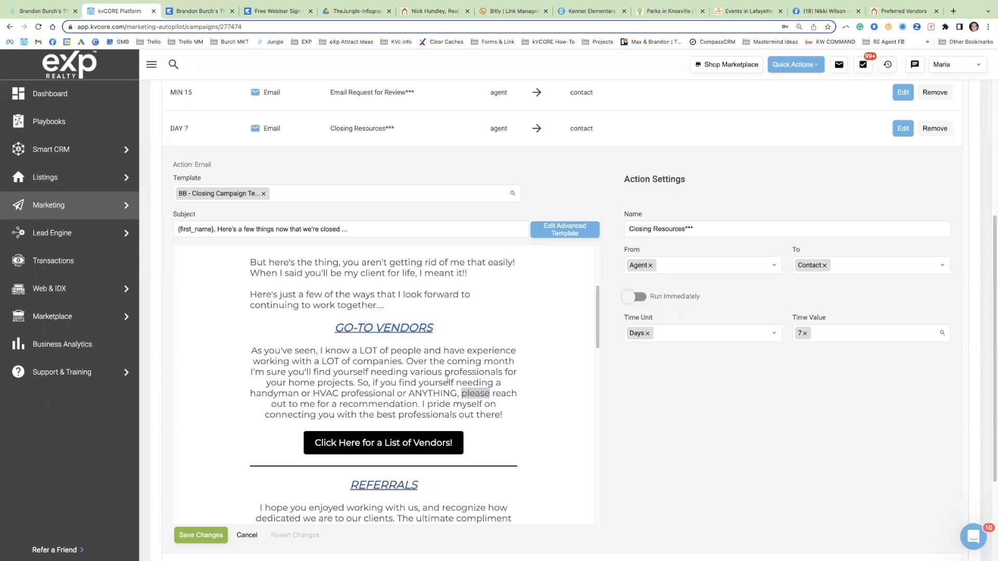
Step: Examine the Referrals, Social Media, Newsletter and Selling sections of the Closing Resources email, returning to the vendors section
scroll(448, 378, "down", 5)
left_click_drag(350, 363, 411, 365)
left_click(422, 384)
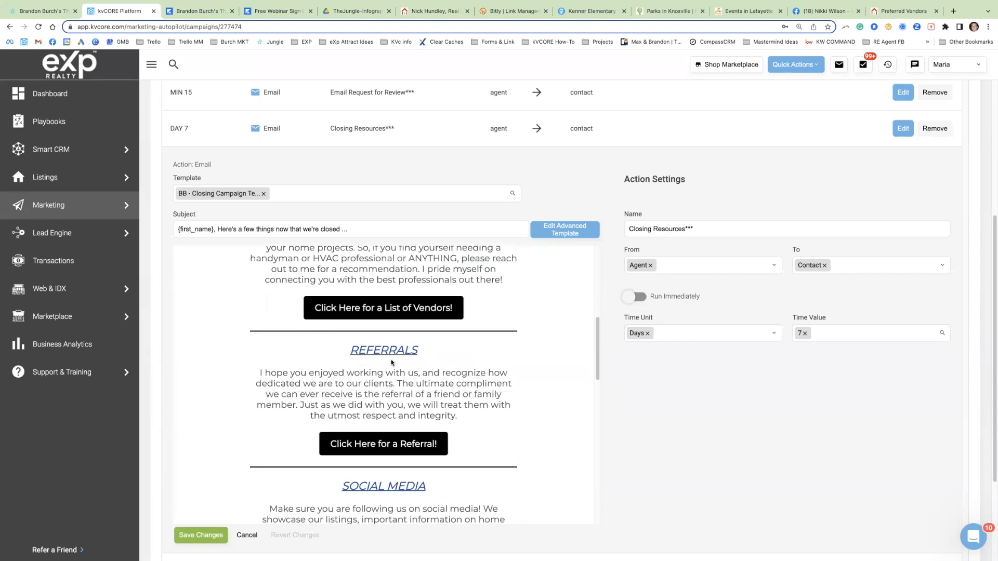
scroll(355, 428, "down", 3)
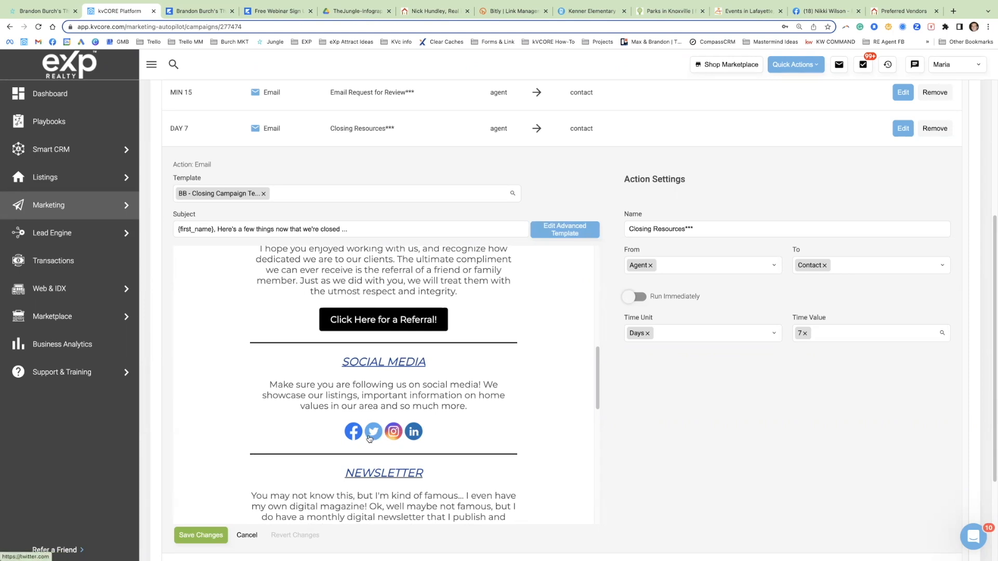
scroll(377, 431, "down", 4)
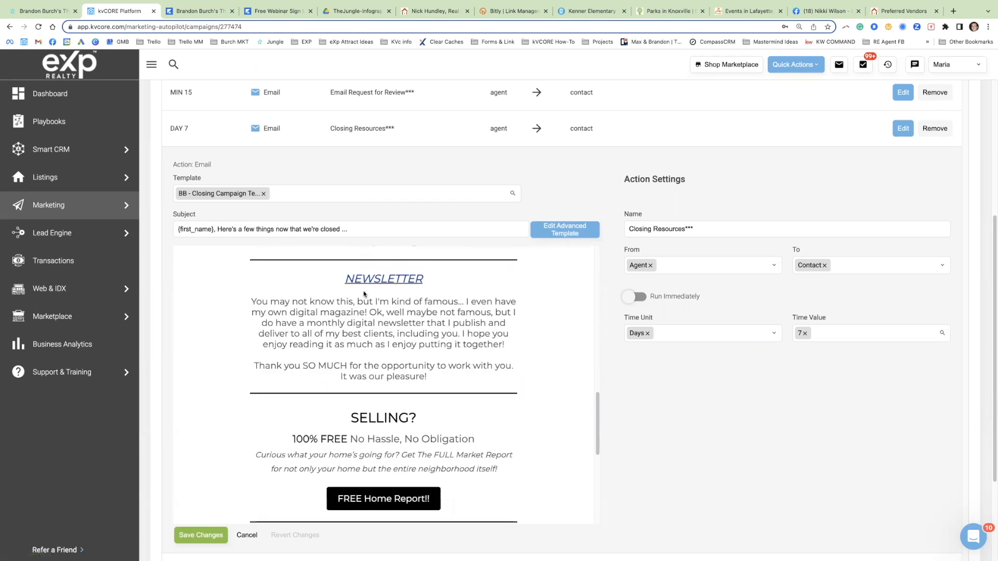
triple_click(392, 320)
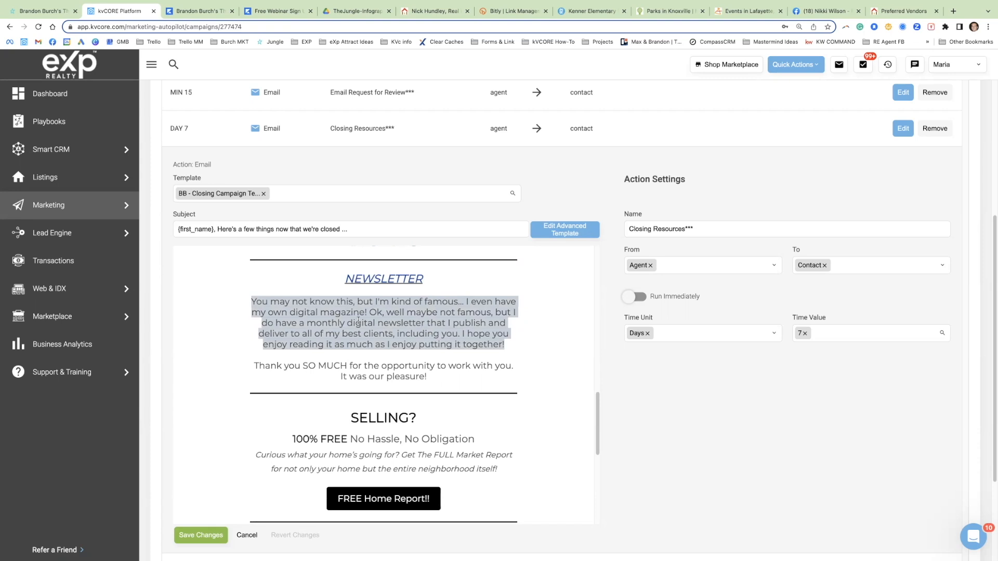
scroll(492, 398, "down", 2)
scroll(509, 406, "up", 5)
scroll(435, 396, "up", 5)
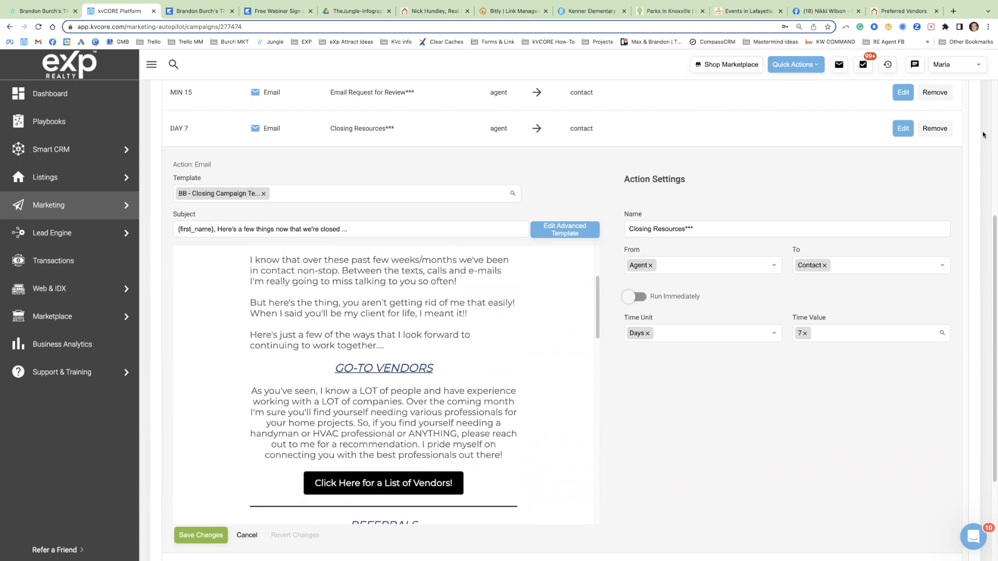
scroll(393, 418, "up", 2)
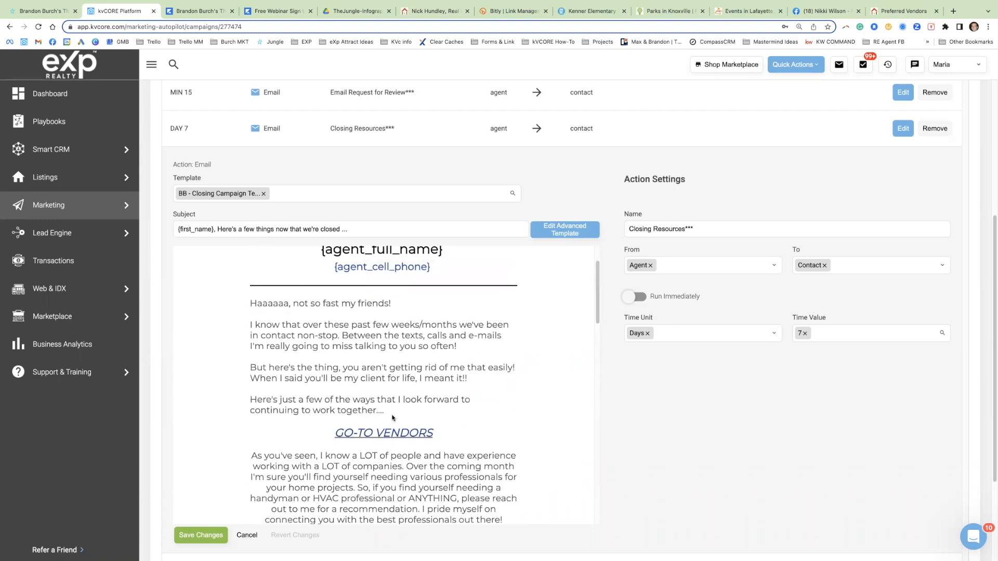
Step: Review the "GO-TO VENDORS" text and its vendor list button against the Preferred Vendors page, ending back in kvCORE
scroll(364, 416, "down", 2)
left_click_drag(265, 385, 477, 436)
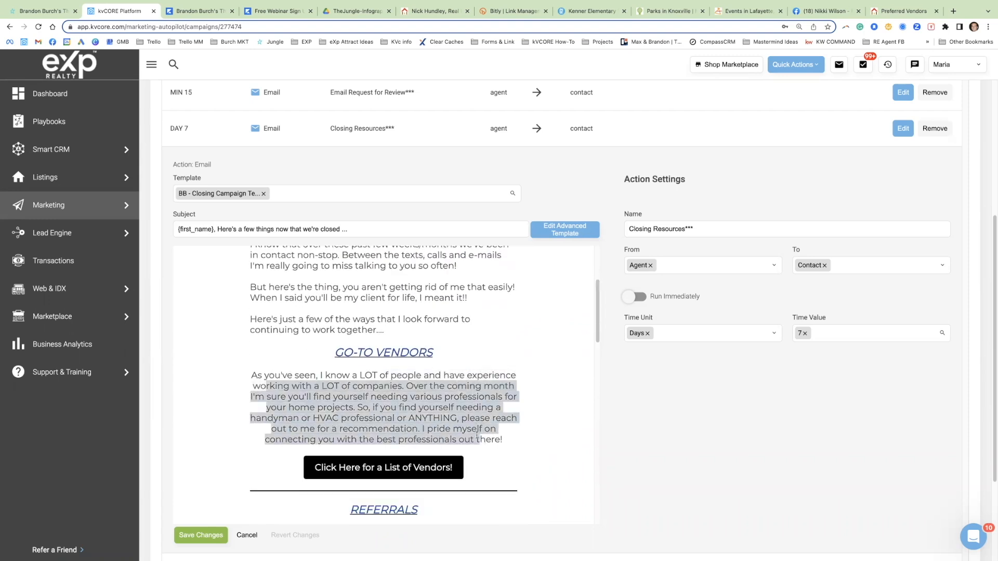
left_click(365, 466)
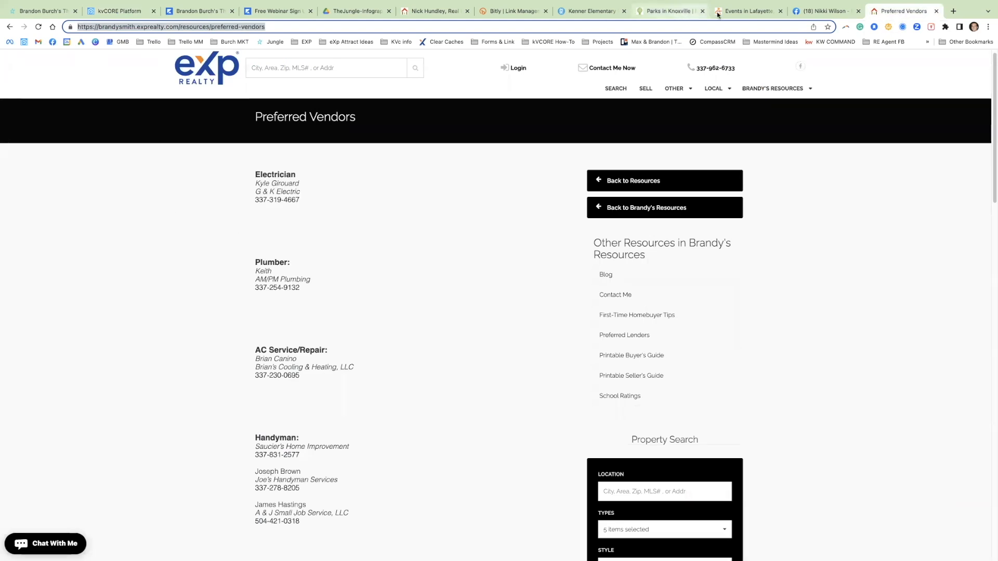
left_click(119, 11)
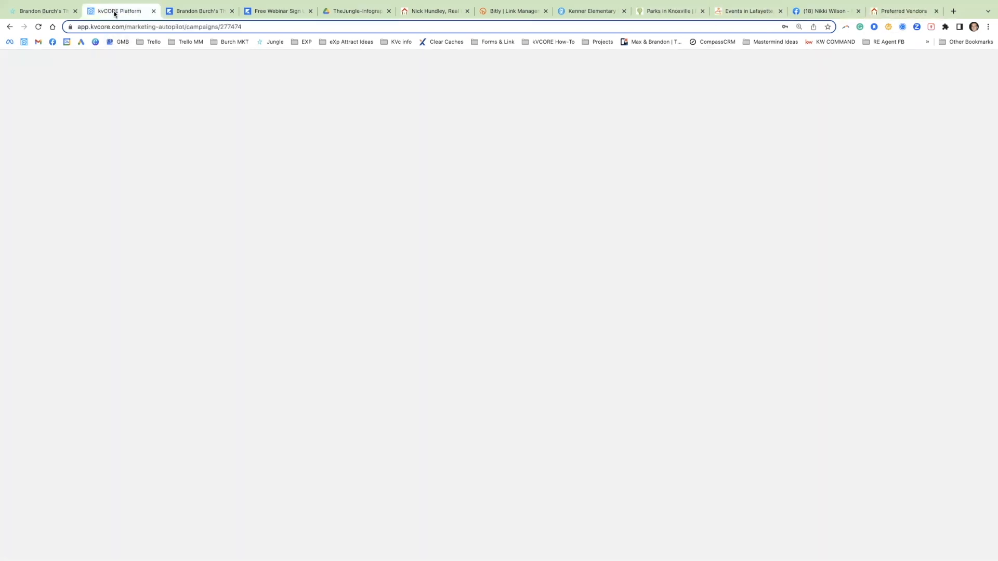
Step: Read through the Referrals and Social Media sections of the Closing Resources email
scroll(407, 410, "down", 3)
left_click_drag(348, 349, 417, 413)
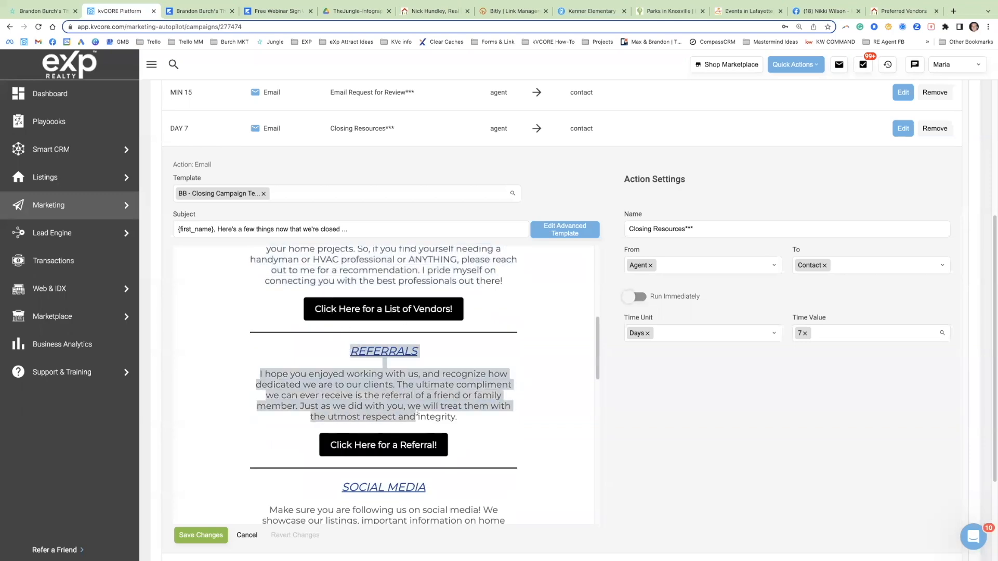
scroll(353, 441, "down", 3)
left_click_drag(343, 347, 462, 394)
left_click(464, 395)
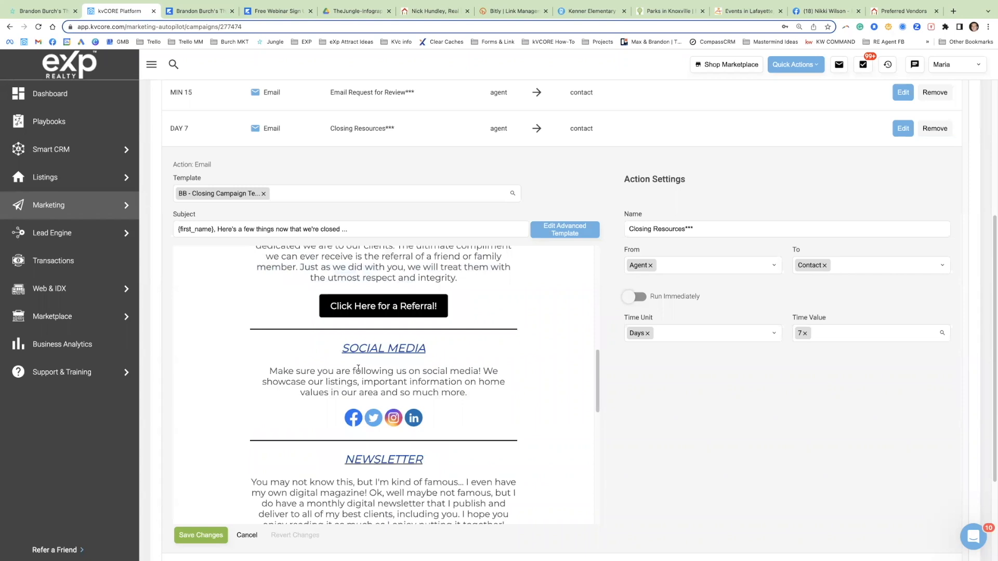
left_click_drag(343, 348, 466, 394)
left_click(466, 393)
Step: Examine the Newsletter, Selling and Buying sections of the Closing Resources email, returning to the social media, referral and vendor links
scroll(467, 394, "down", 3)
left_click_drag(338, 315, 426, 392)
scroll(426, 393, "down", 2)
left_click_drag(350, 371, 428, 424)
scroll(422, 427, "down", 2)
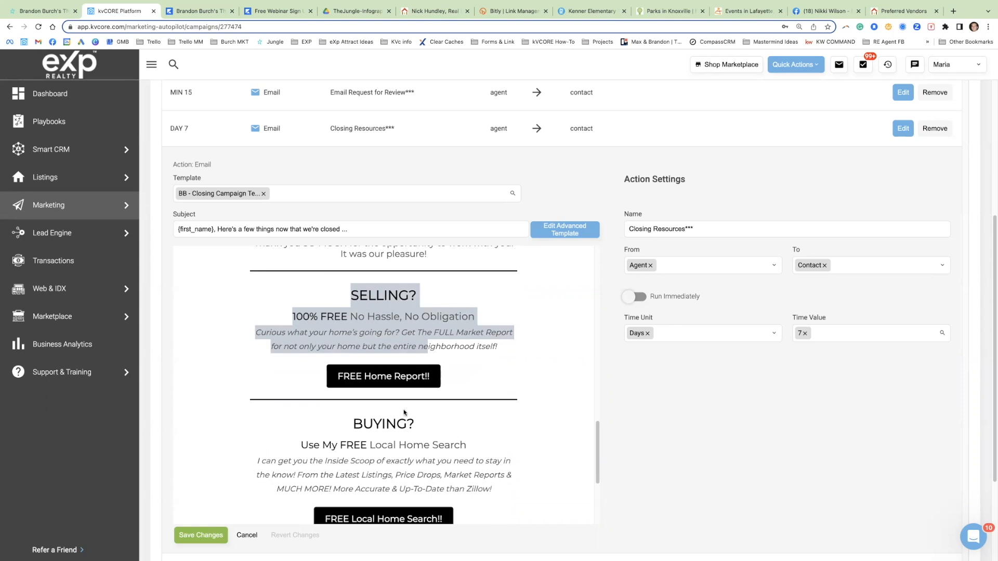
scroll(398, 411, "up", 5)
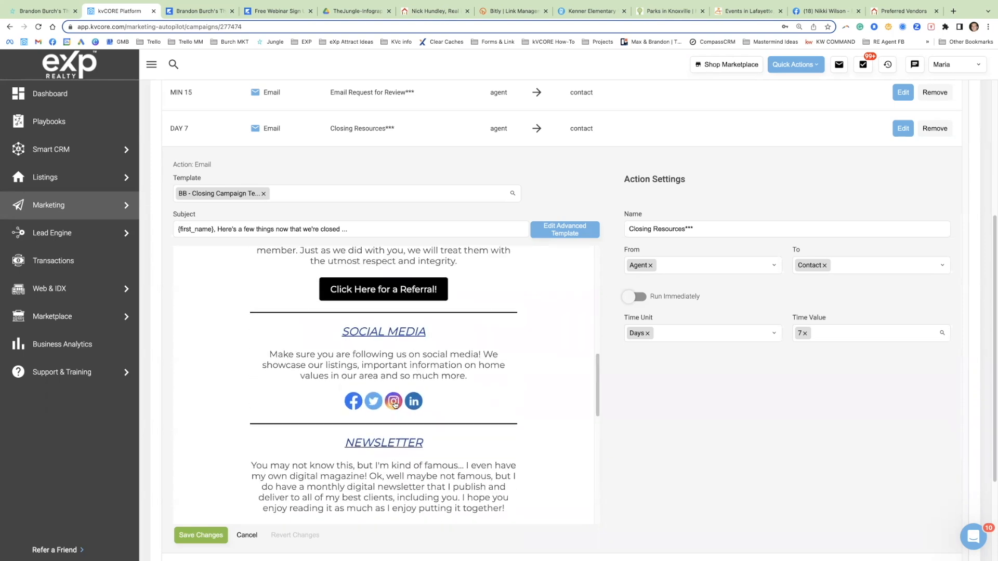
scroll(394, 402, "up", 3)
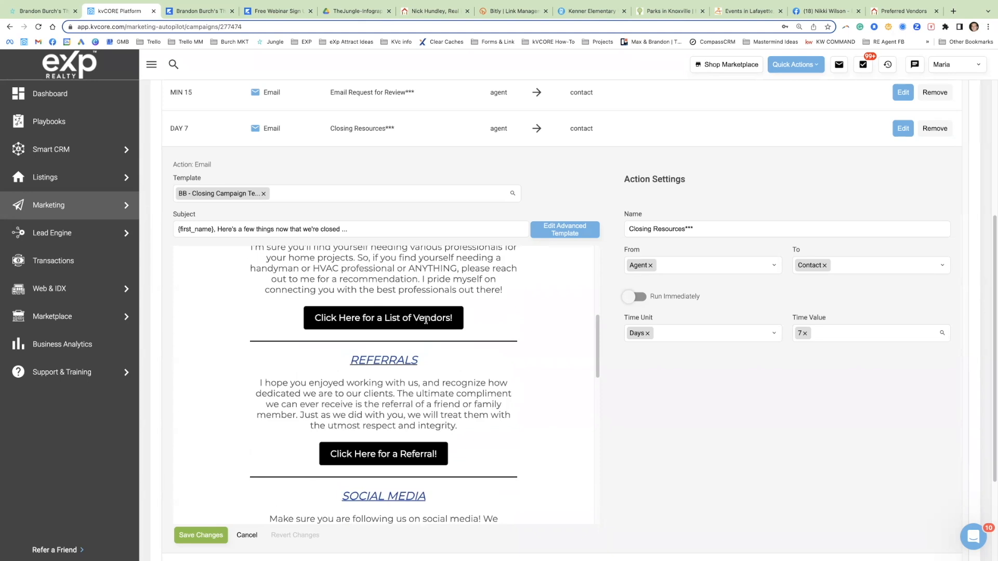
scroll(431, 428, "down", 2)
scroll(447, 411, "up", 5)
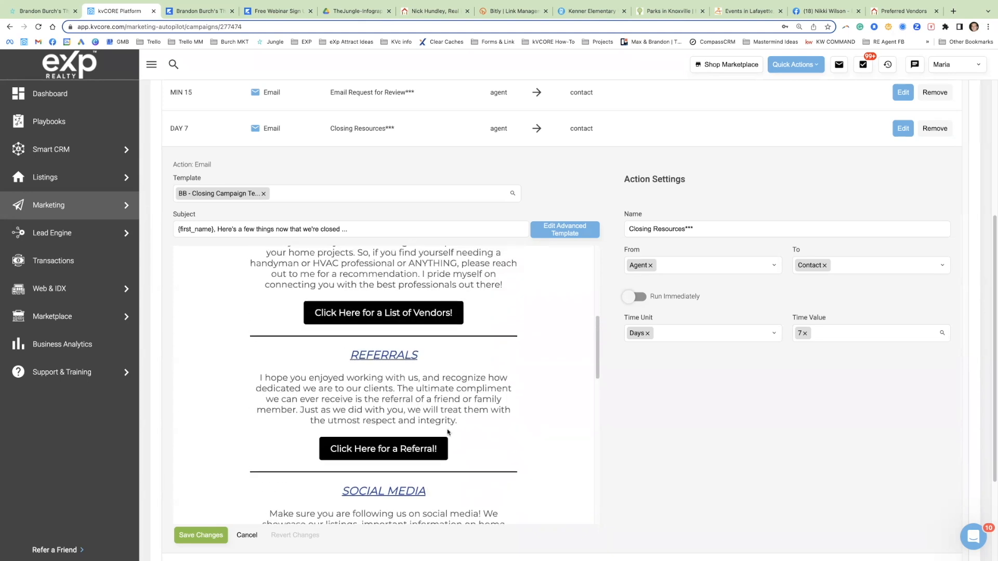
Step: Open the Day 7 VIP Text action for editing and read its message about the past-client Facebook Group
scroll(778, 285, "down", 3)
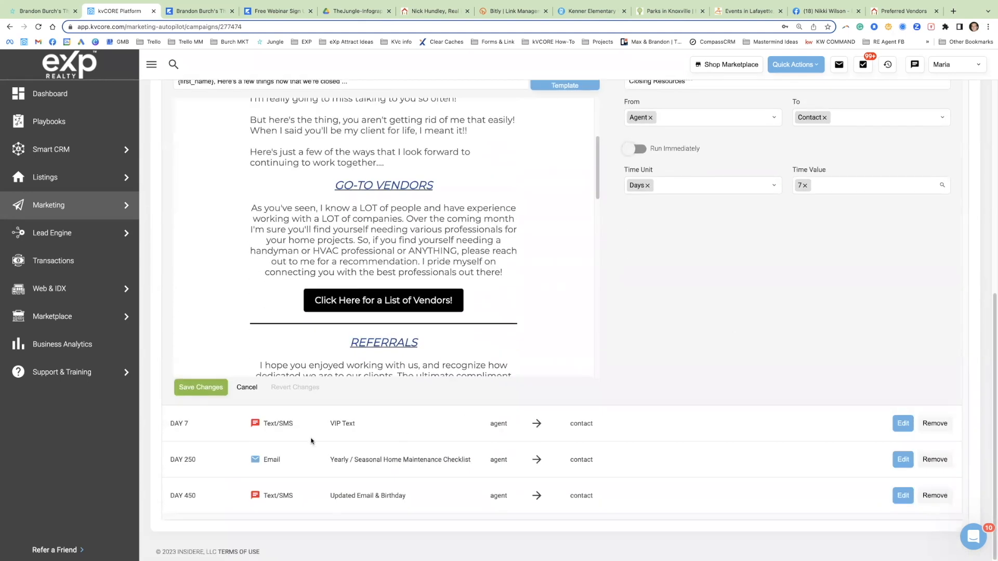
left_click(904, 424)
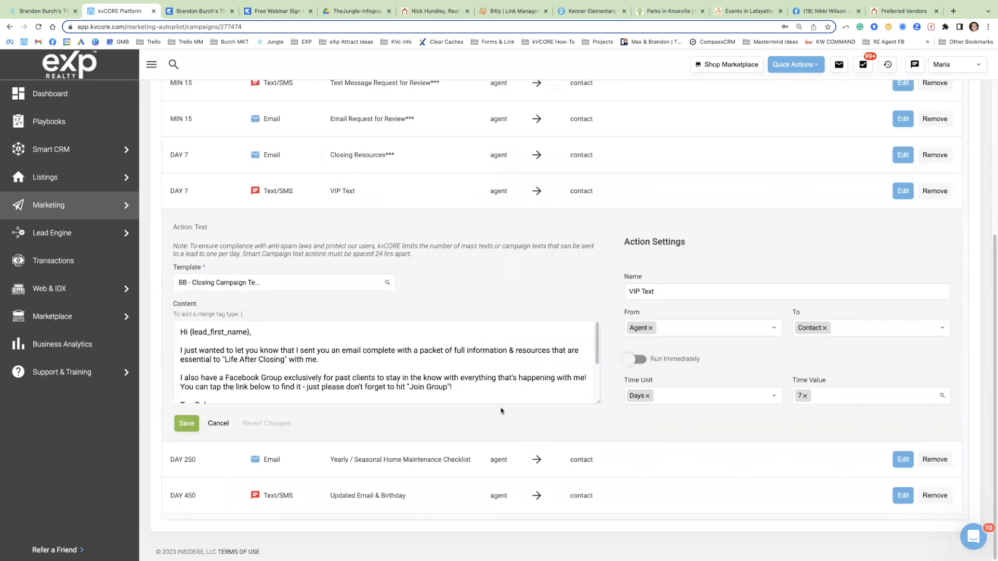
scroll(278, 365, "down", 1)
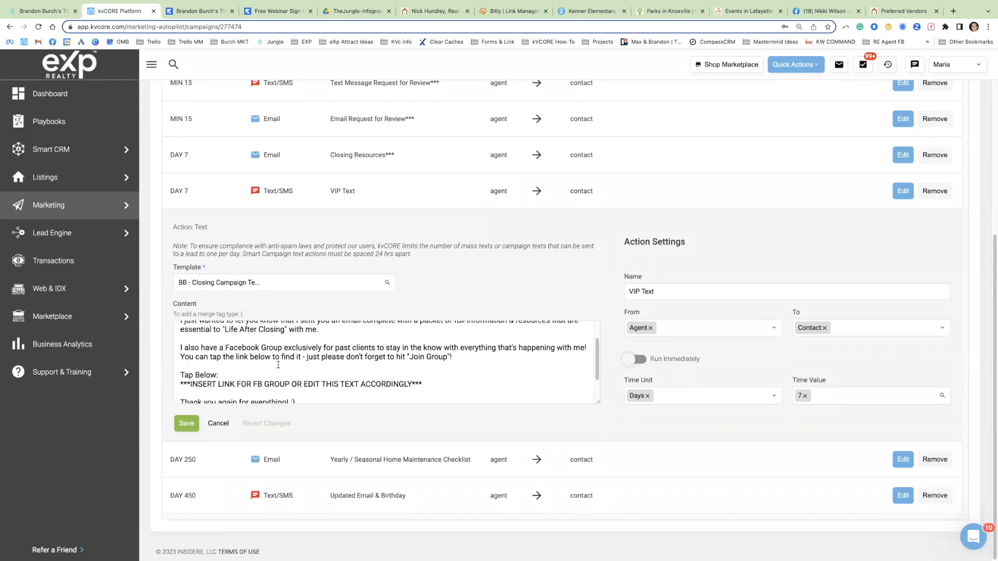
scroll(296, 357, "up", 1)
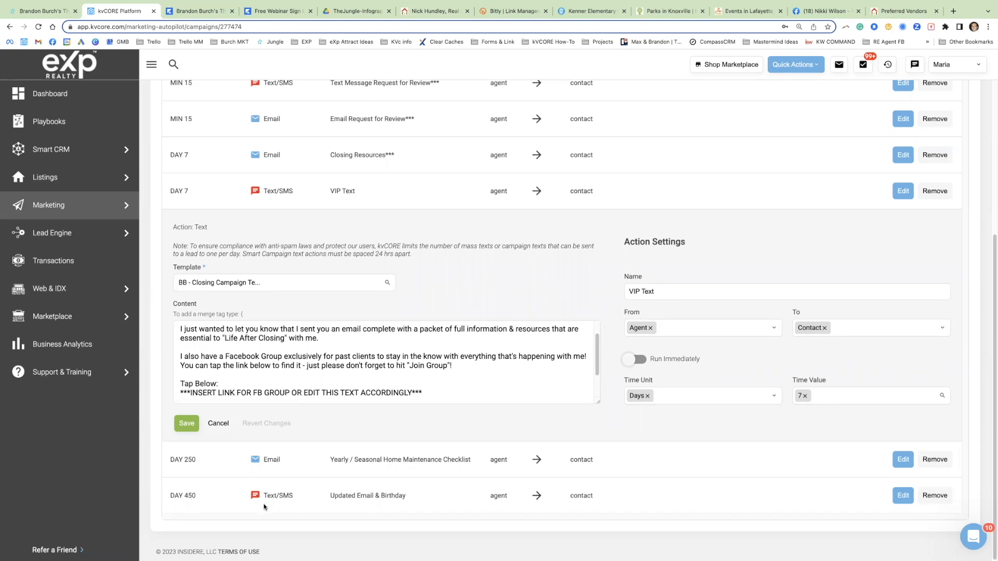
Step: Switch to Facebook, search for the example agent's VIP group and open the closed group's page
left_click(826, 11)
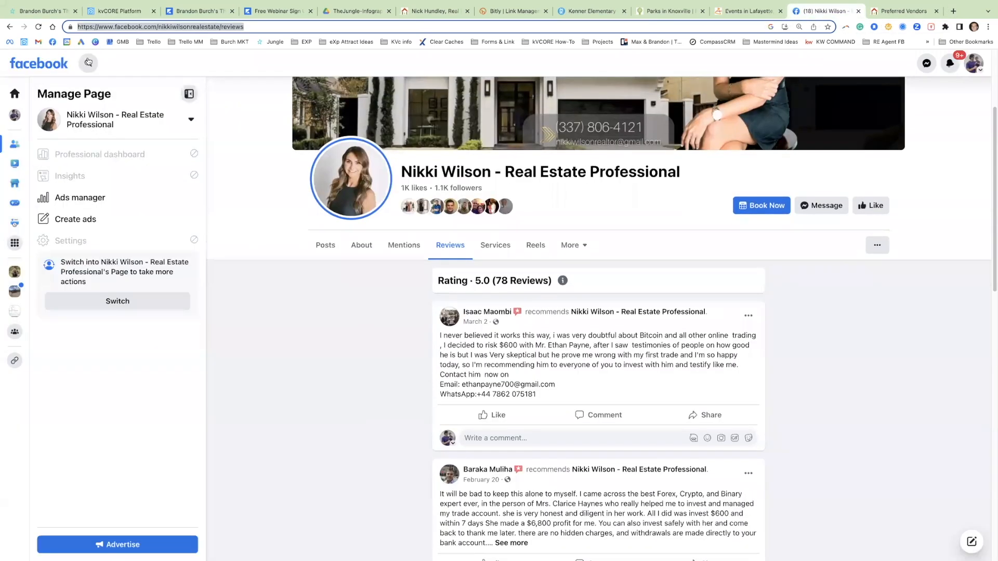
left_click(88, 63)
type("brandy")
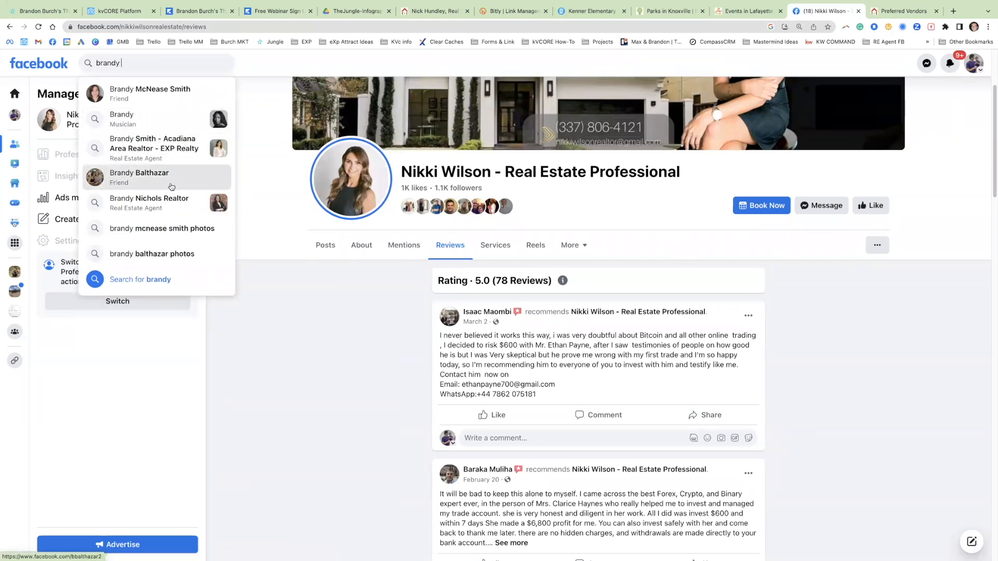
type(" vip")
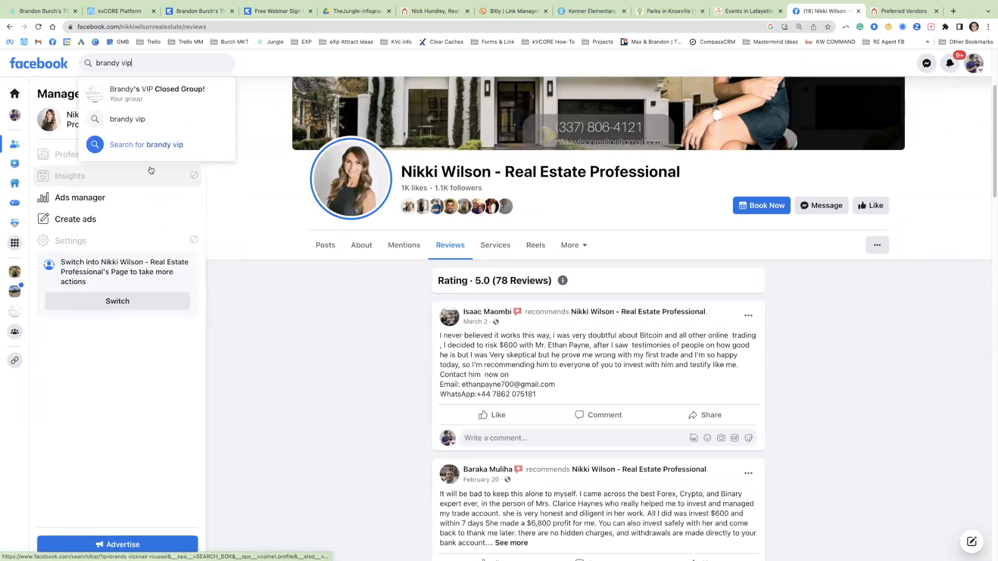
left_click(168, 98)
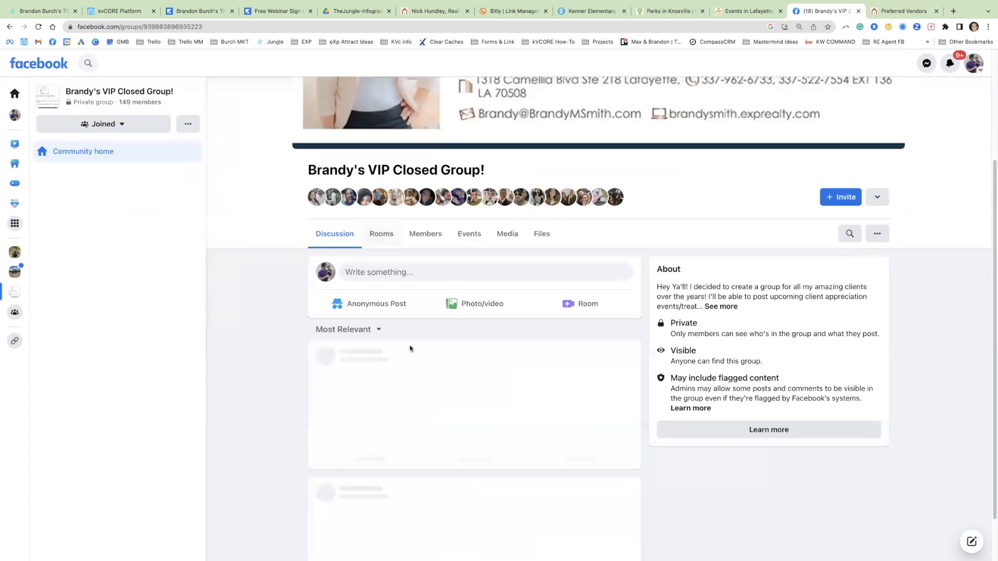
Step: Look over the closed group's discussion posts and select the group page's full web address
scroll(416, 291, "down", 2)
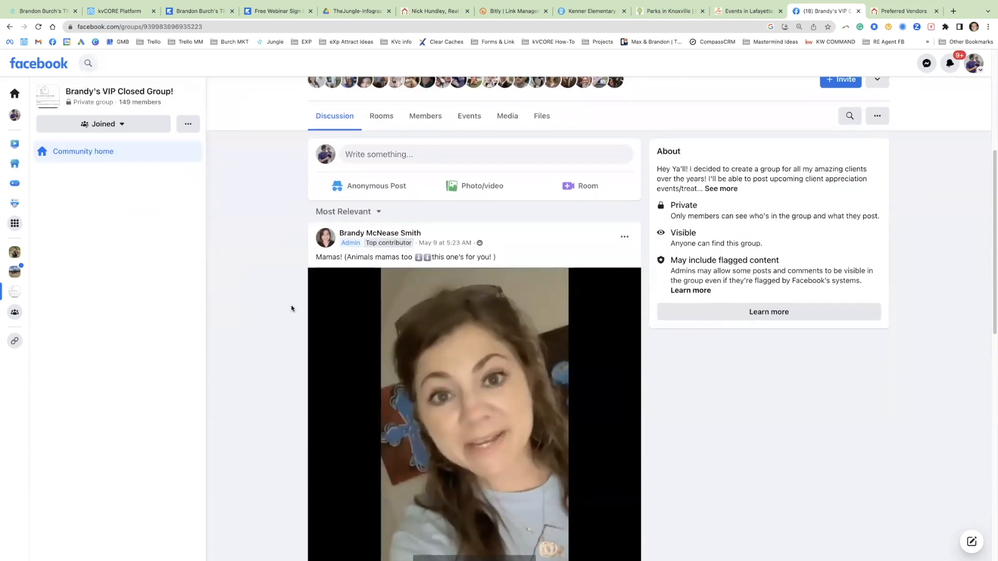
scroll(278, 292, "up", 3)
left_click(232, 27)
triple_click(232, 28)
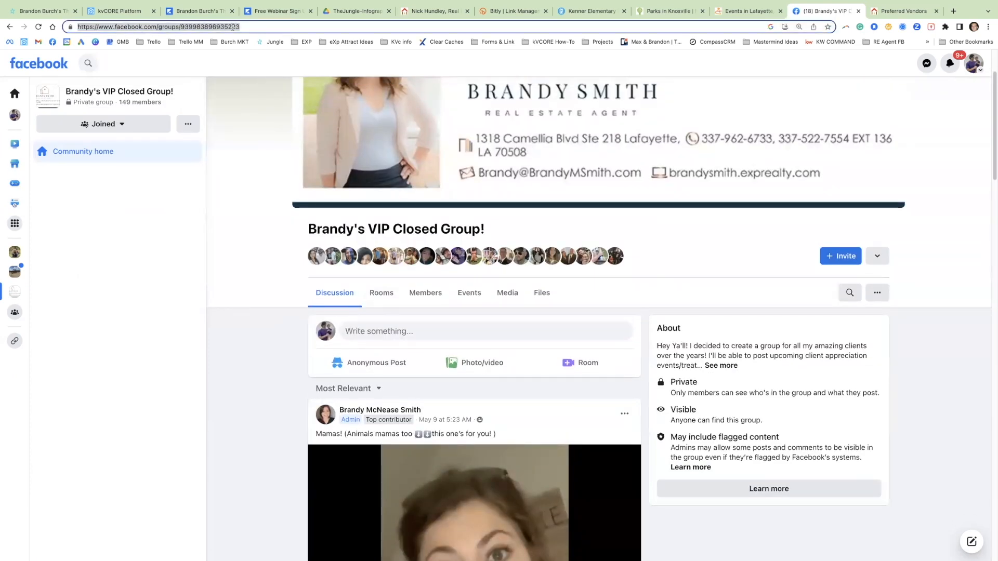
Step: Switch back to kvCORE and select the "***INSERT LINK FOR FB GROUP OR EDIT THIS TEXT ACCORDINGLY***" line in the VIP Text content
left_click(141, 12)
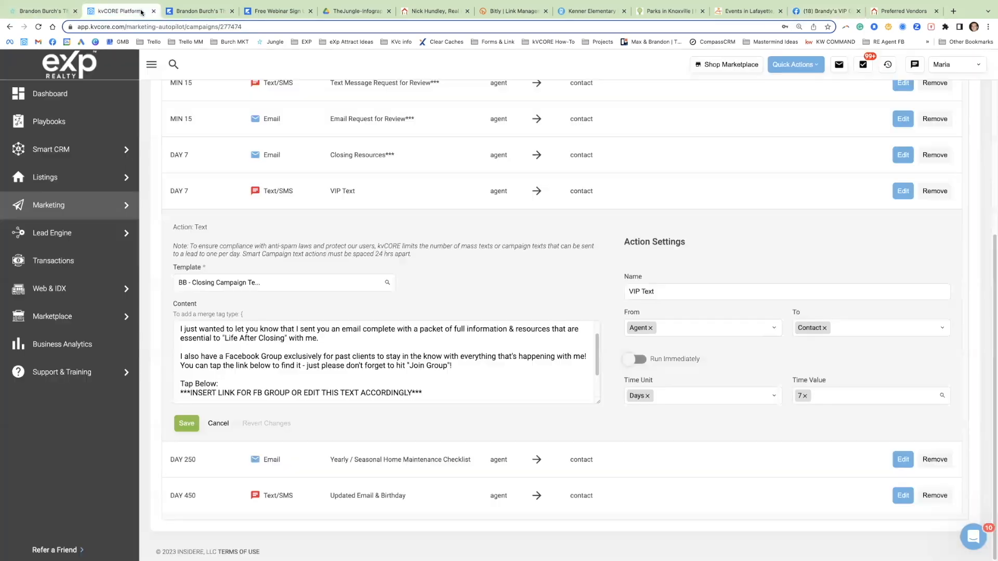
left_click(290, 394)
triple_click(292, 394)
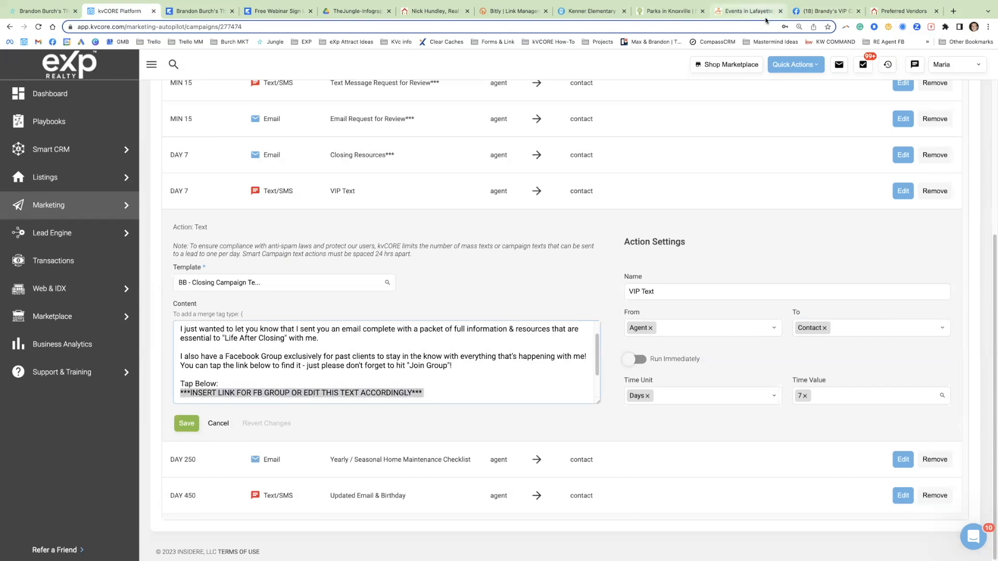
Step: Review the Facebook group's member count and posts, returning to kvCORE to read the end of the VIP Text message
left_click(811, 13)
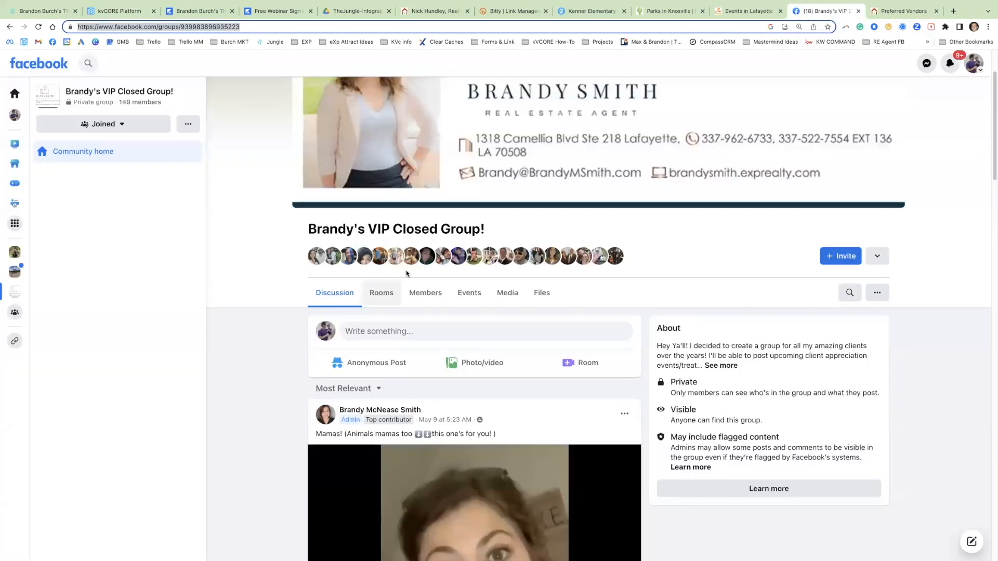
left_click(167, 110)
left_click_drag(129, 108, 117, 102)
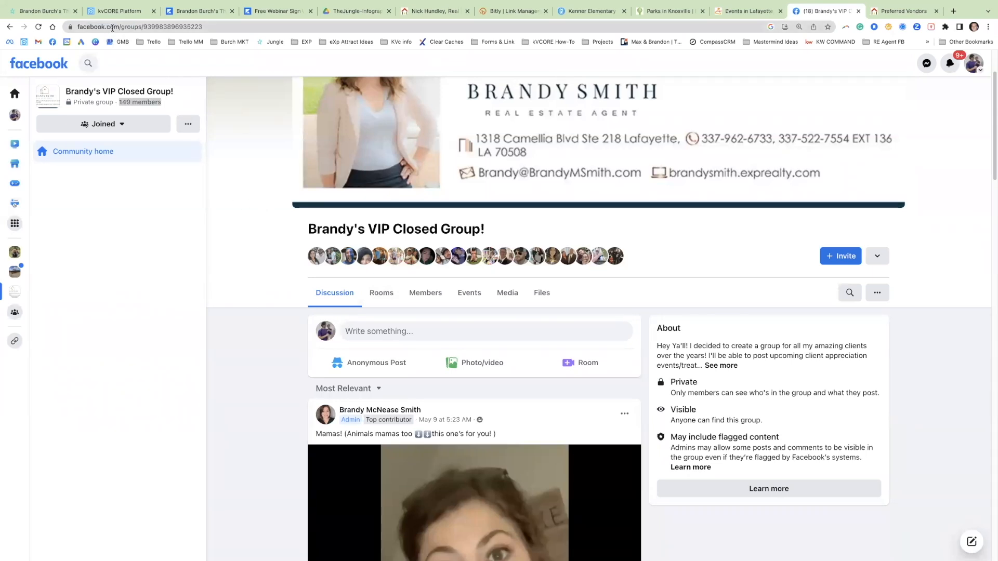
scroll(189, 281, "down", 3)
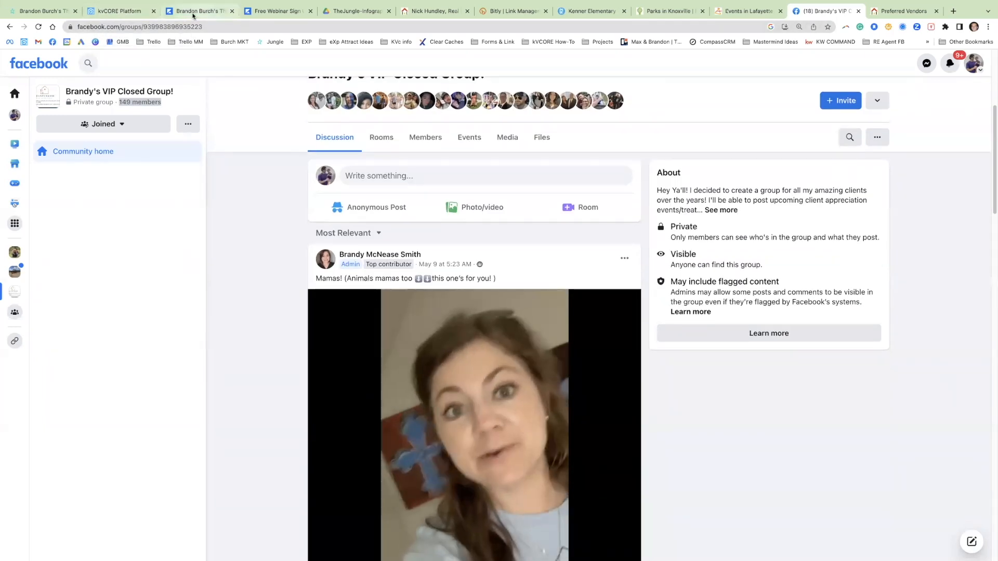
left_click(118, 16)
scroll(434, 396, "down", 2)
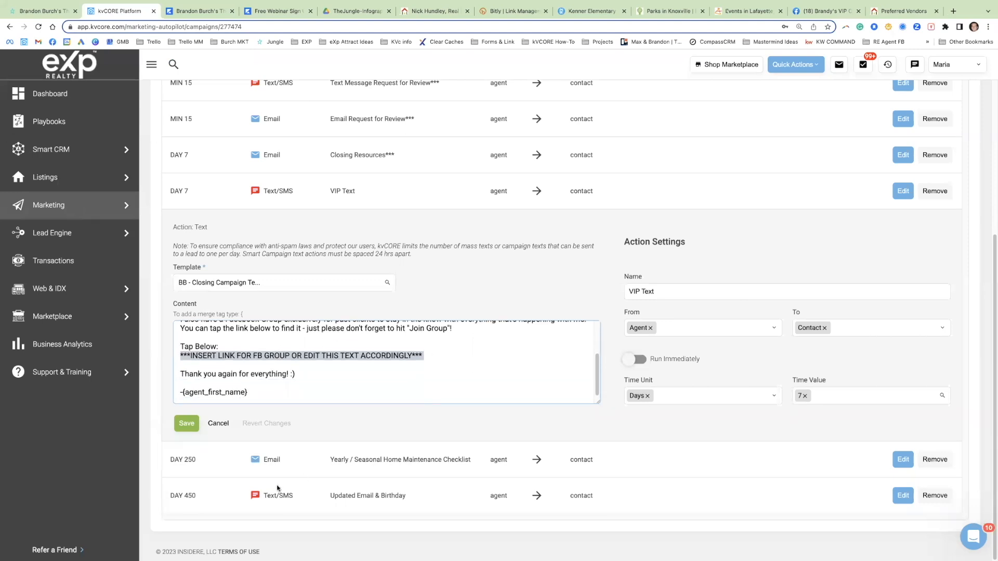
Step: Open the Day 250 Yearly / Seasonal Home Maintenance Checklist email for editing and examine its checklist graphic
left_click_drag(186, 468, 469, 462)
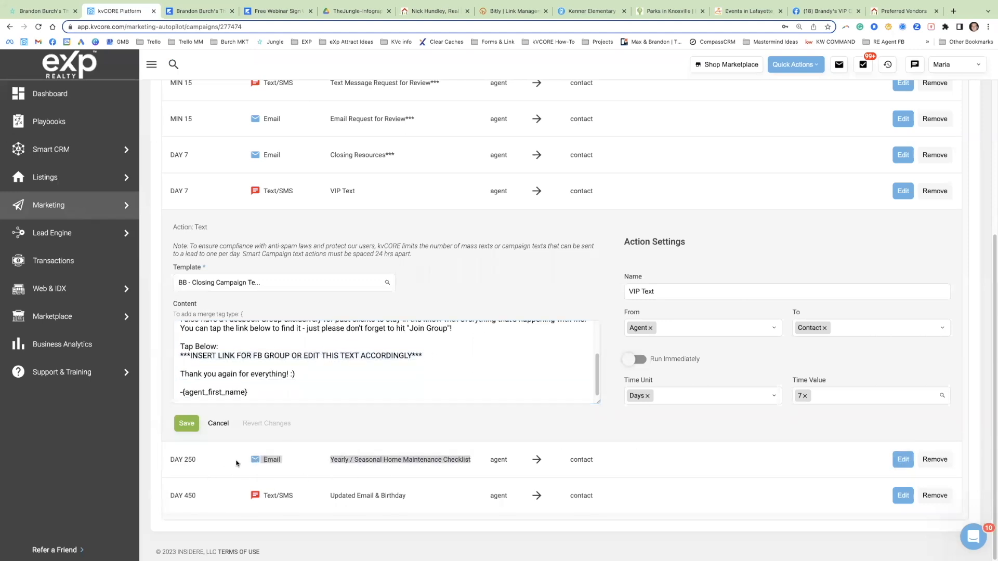
left_click(903, 460)
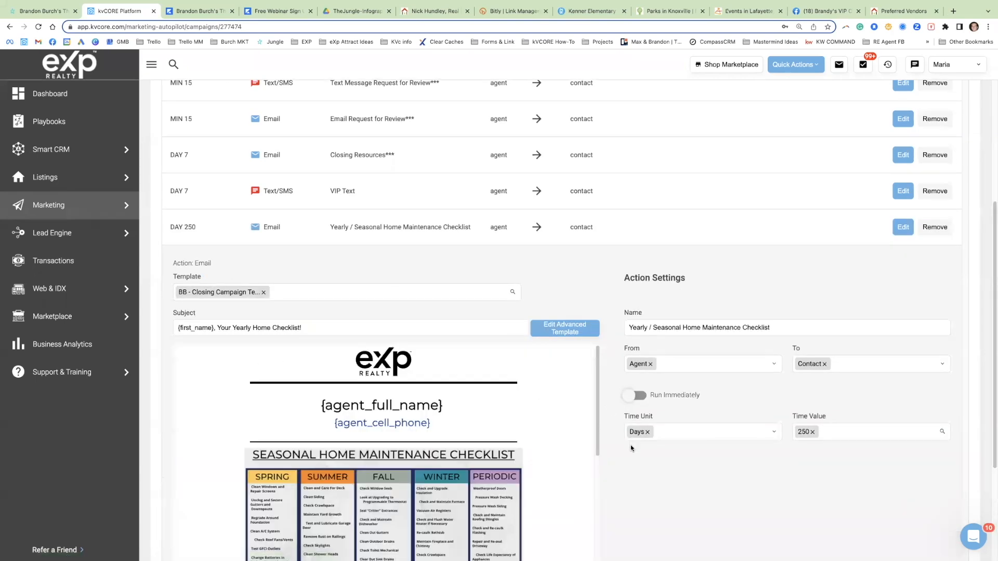
scroll(520, 432, "down", 2)
scroll(385, 369, "down", 3)
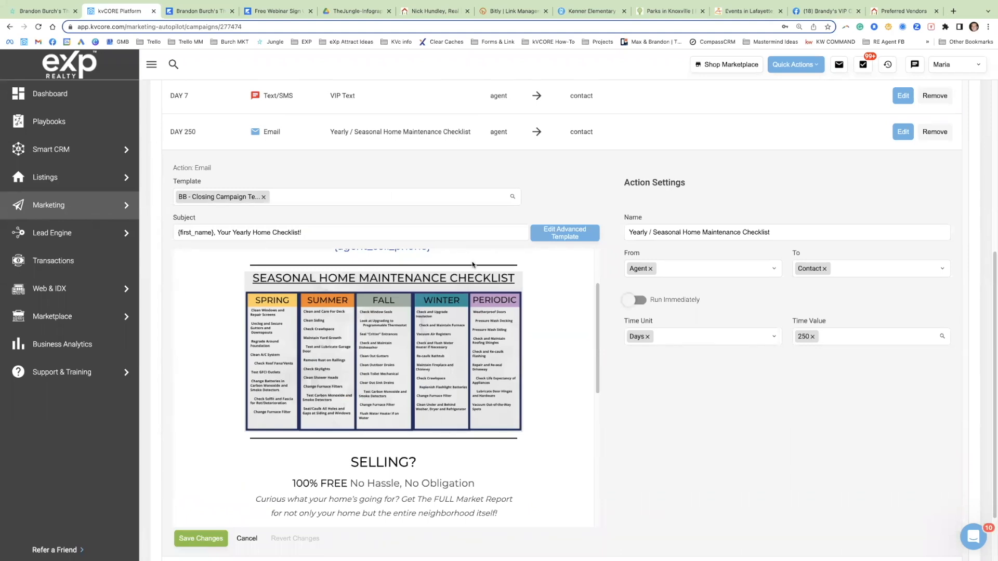
scroll(707, 451, "down", 2)
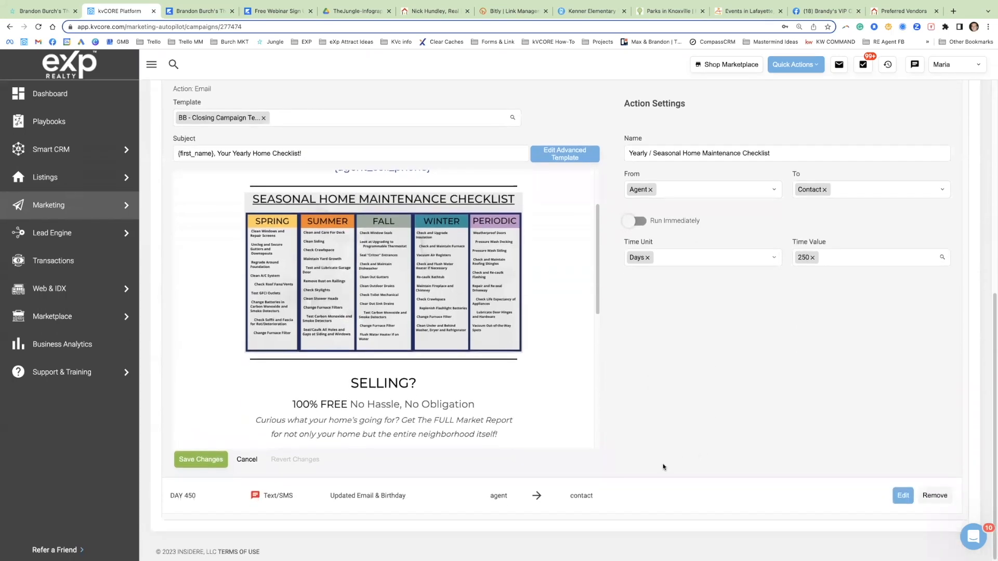
Step: Open the Day 450 Updated Email & Birthday text action, read its message, and close it without saving
left_click_drag(193, 500, 448, 496)
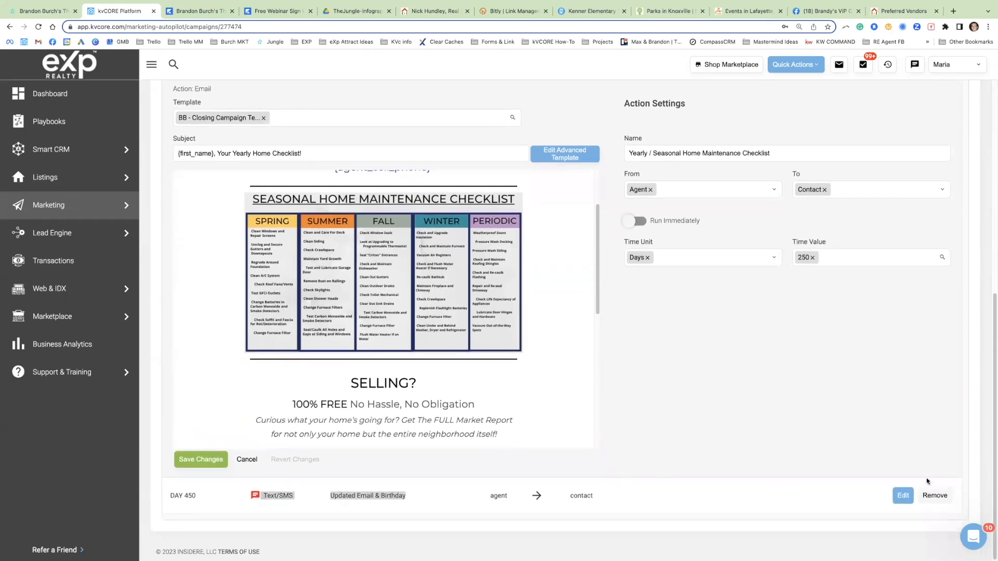
left_click(903, 495)
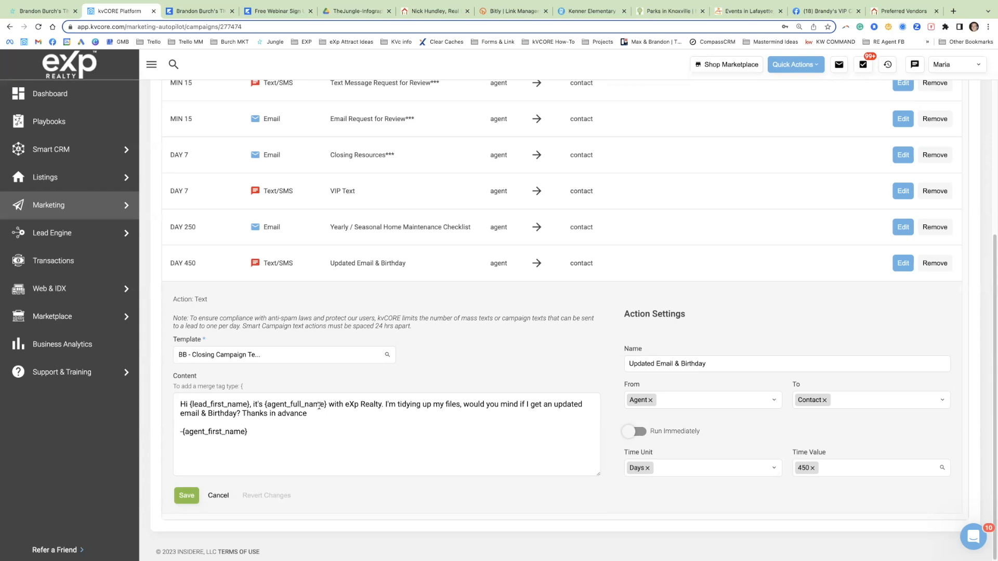
left_click_drag(170, 264, 179, 263)
left_click(218, 496)
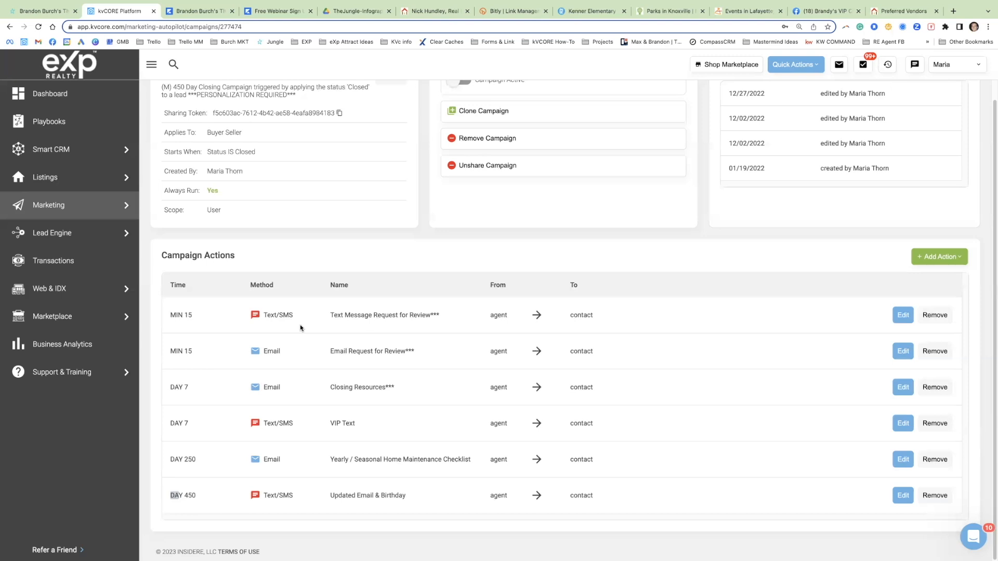
Step: Review the closing campaign's full list of actions from the 15-minute review requests through the Day 450 text
left_click_drag(260, 315, 450, 370)
left_click_drag(312, 402, 396, 424)
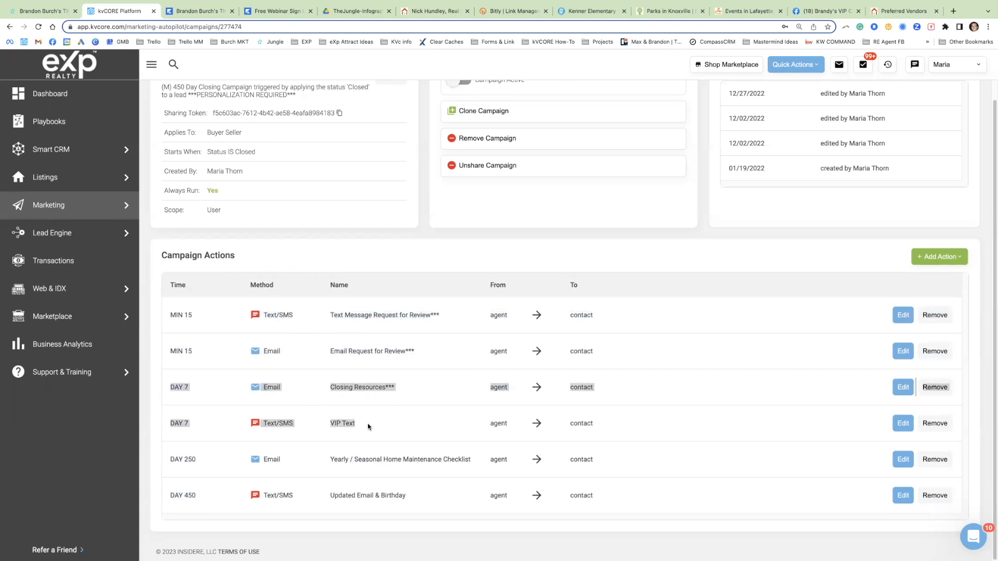
left_click_drag(234, 443, 489, 498)
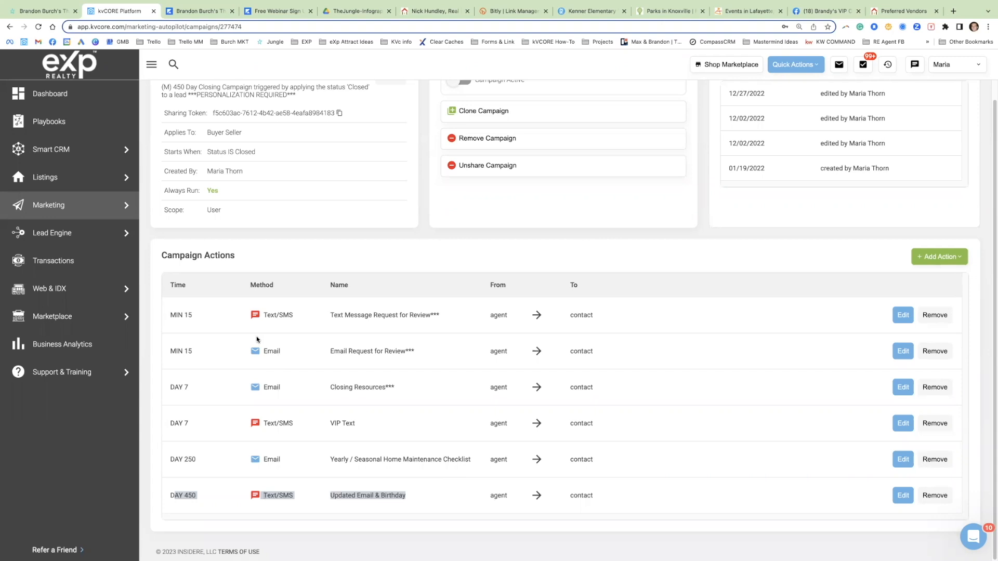
Step: Leave the closing campaign and go to the Smart Campaigns management area under Marketing
left_click(60, 208)
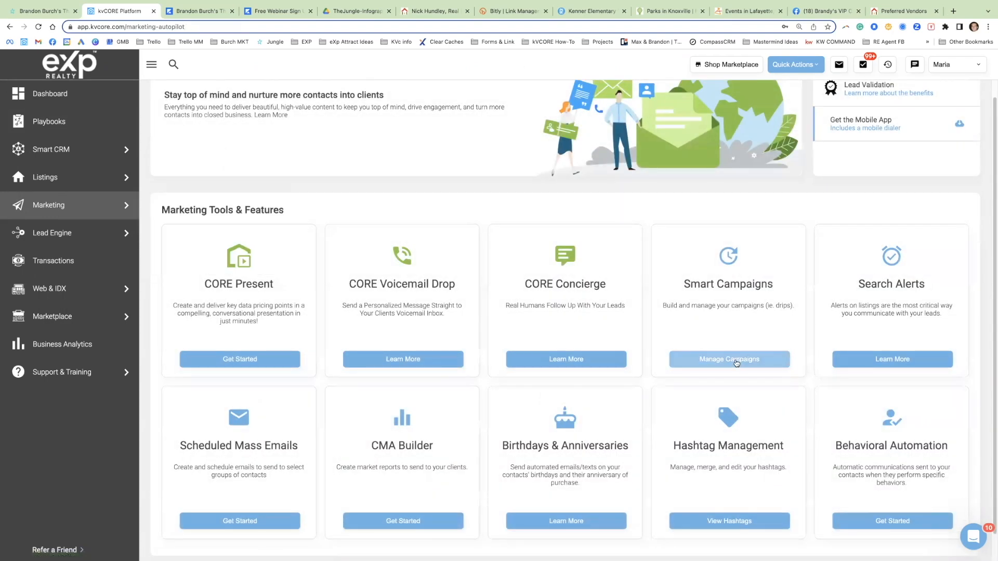
left_click(735, 363)
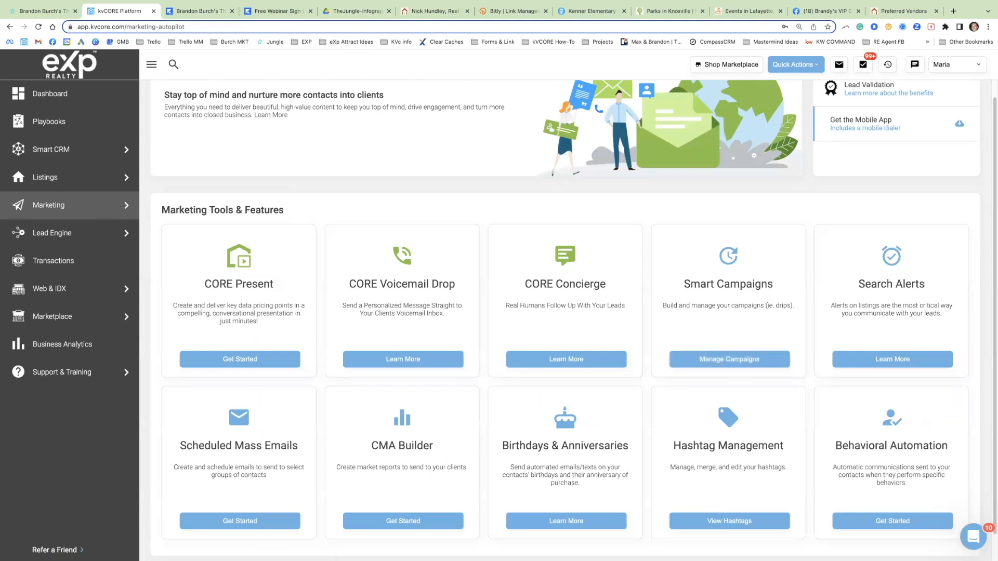